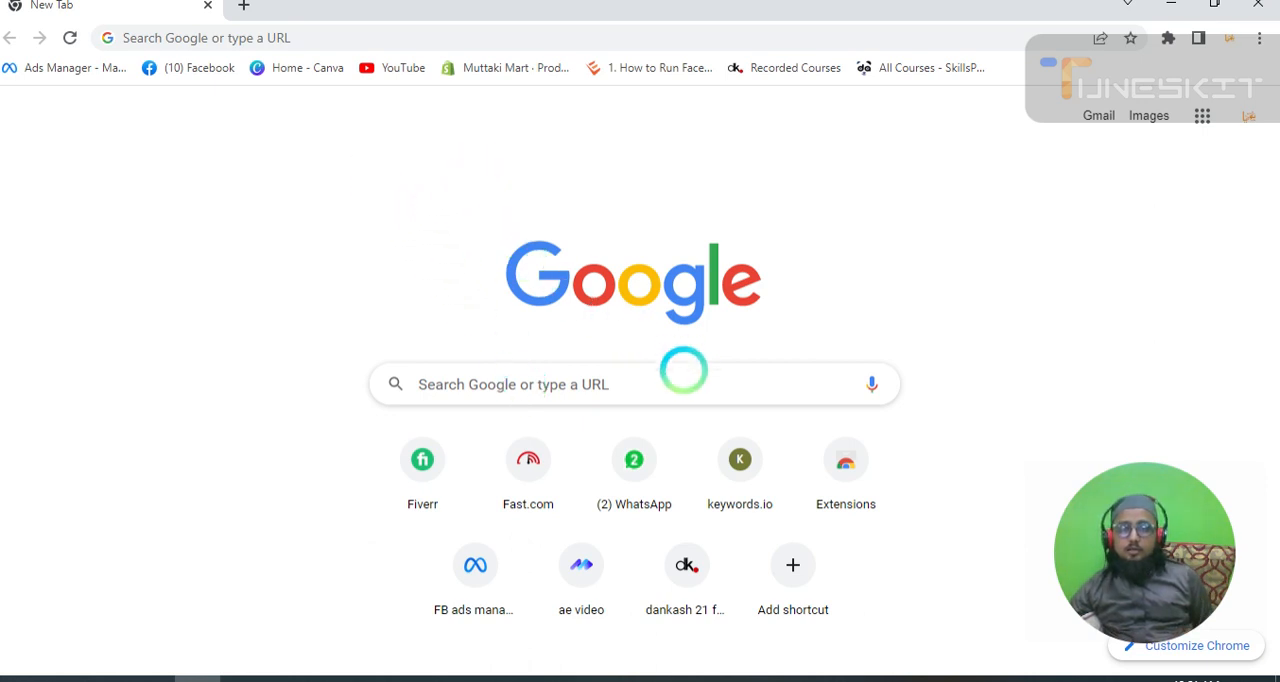
# Open the Canva home page from the saved bookmark and add a new browser tab beside it.
pyautogui.click(531, 383)
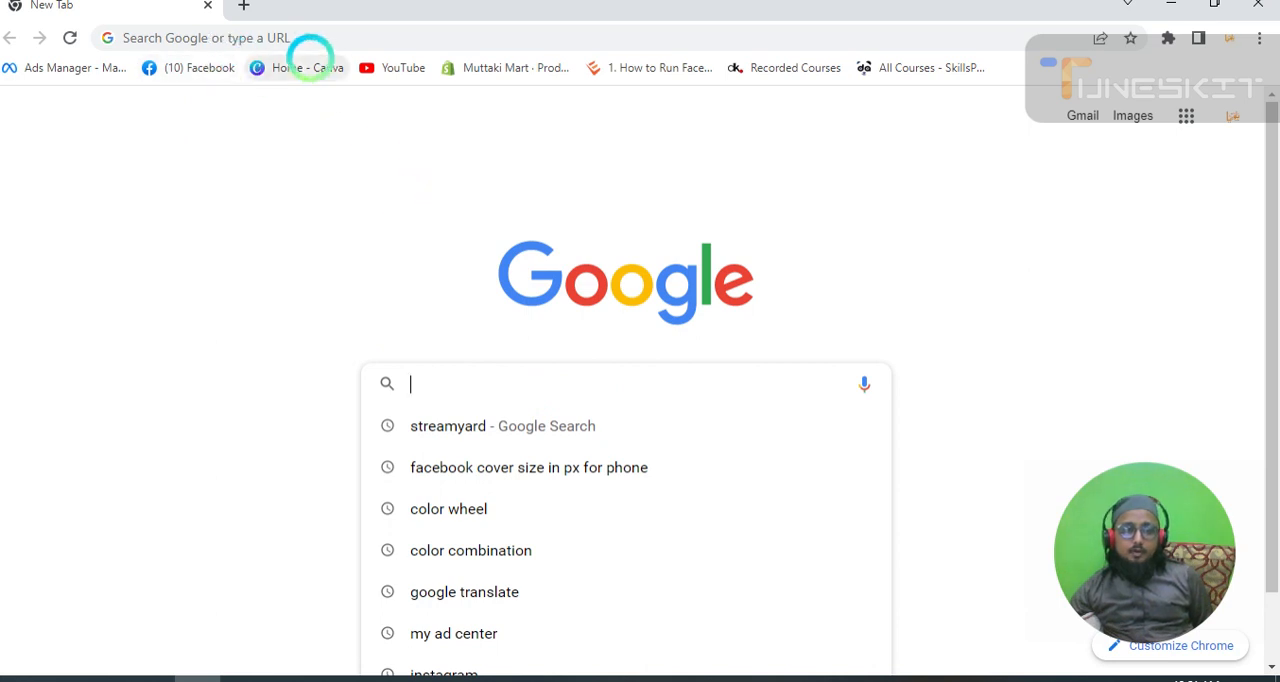
pyautogui.click(310, 60)
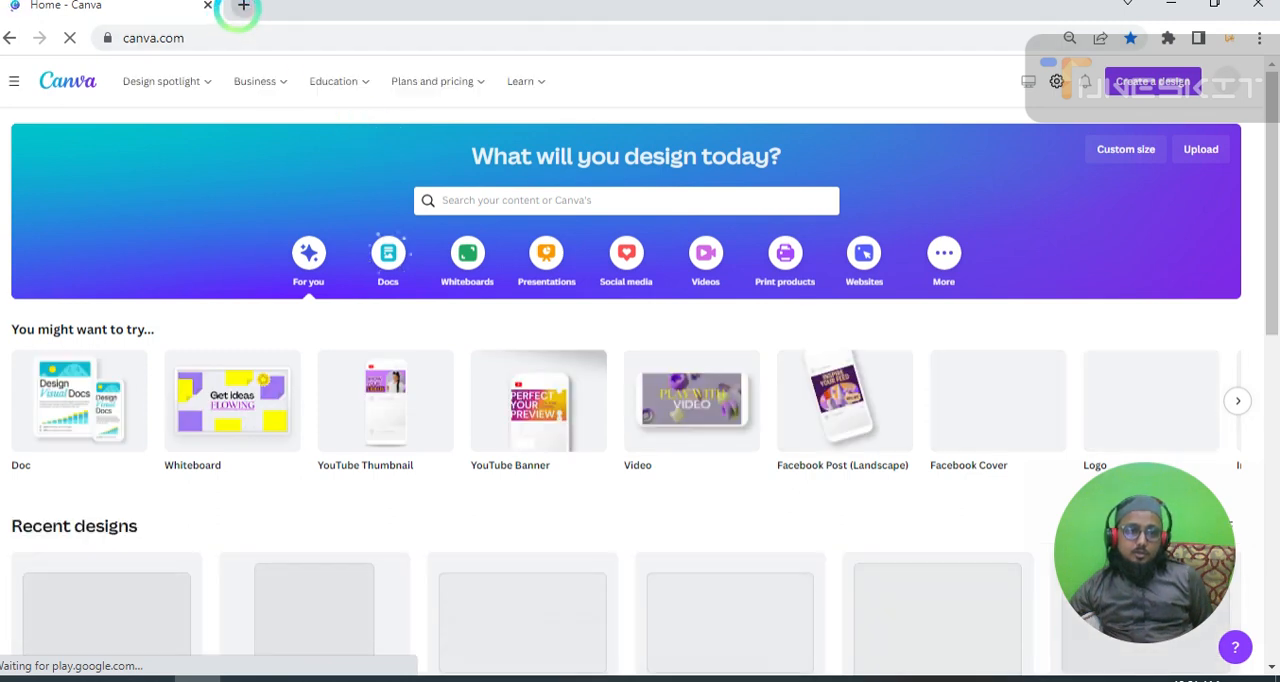
pyautogui.click(243, 5)
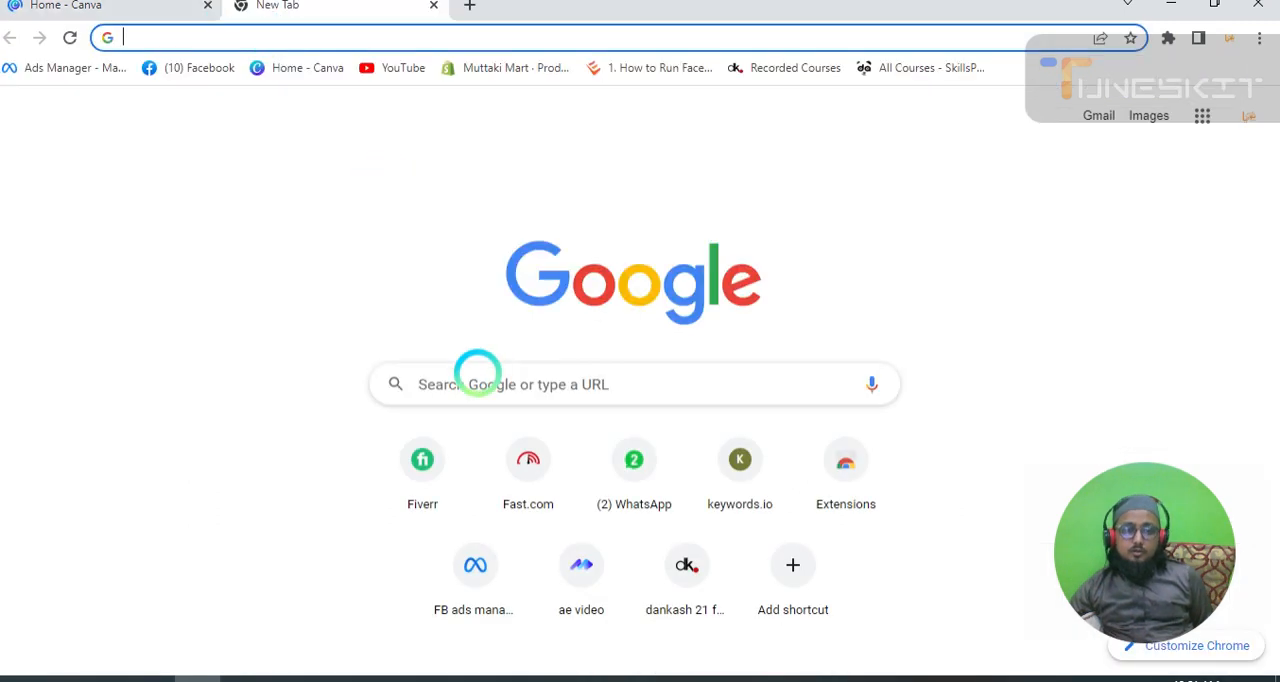
pyautogui.click(475, 376)
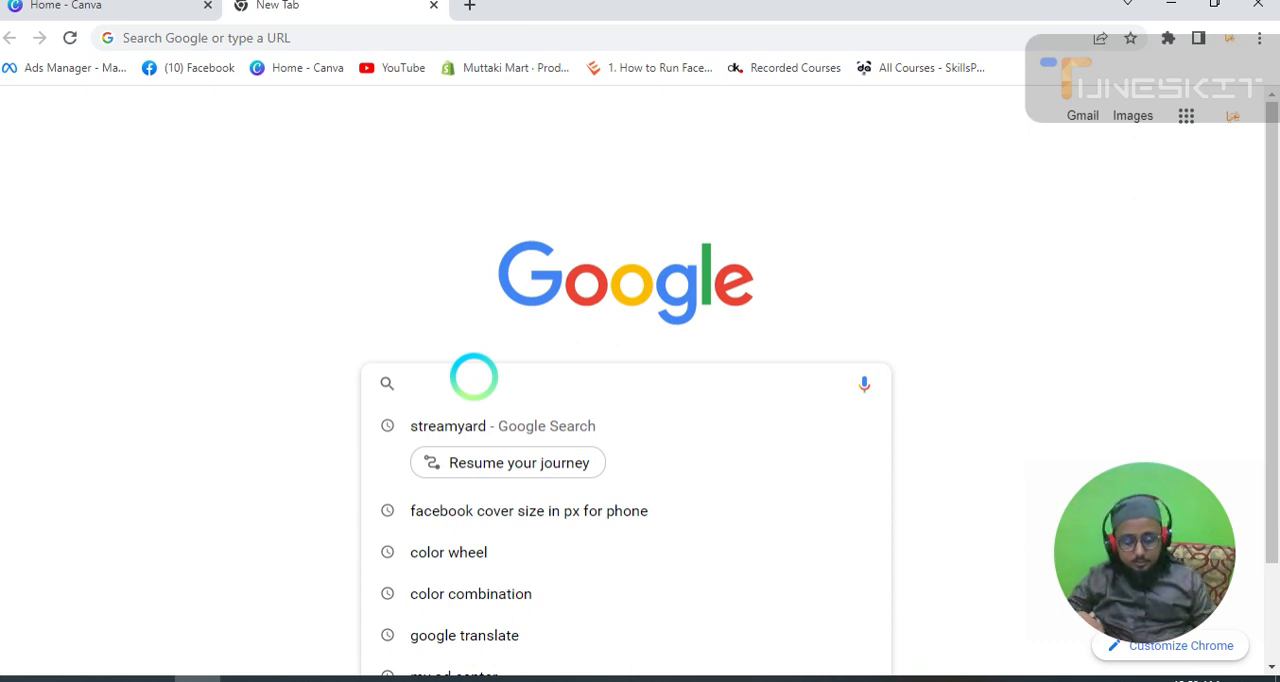
pyautogui.write('color')
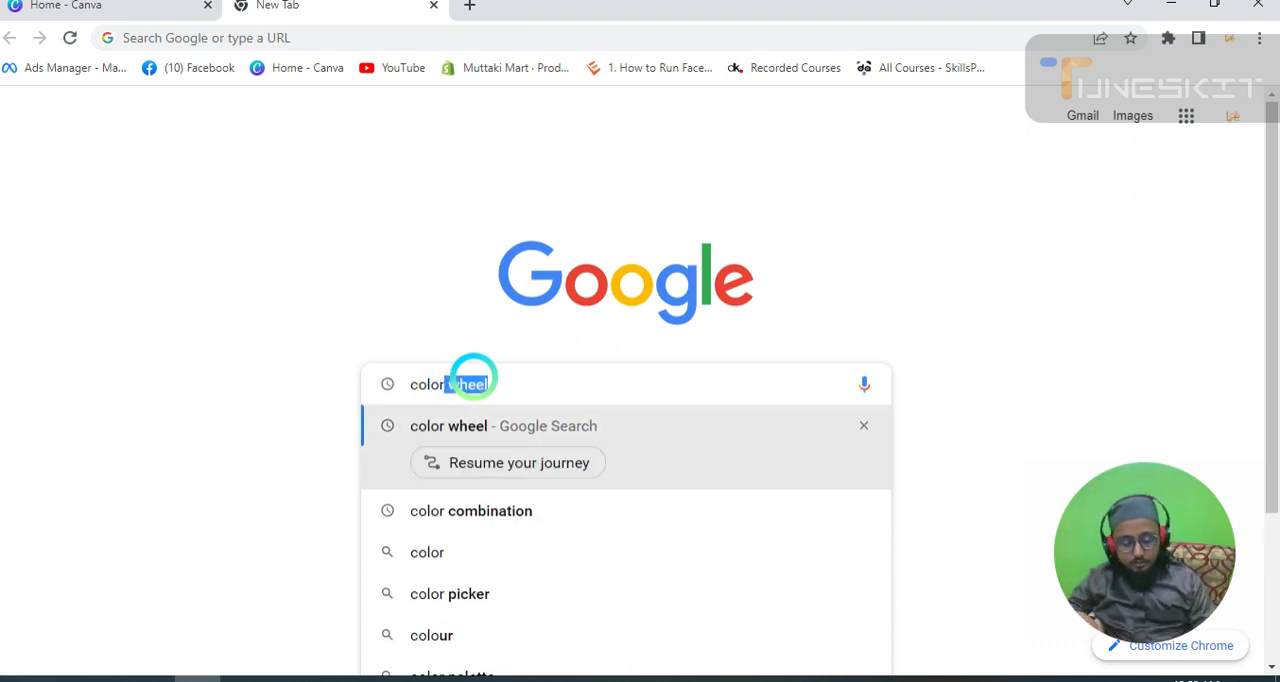
pyautogui.write('s')
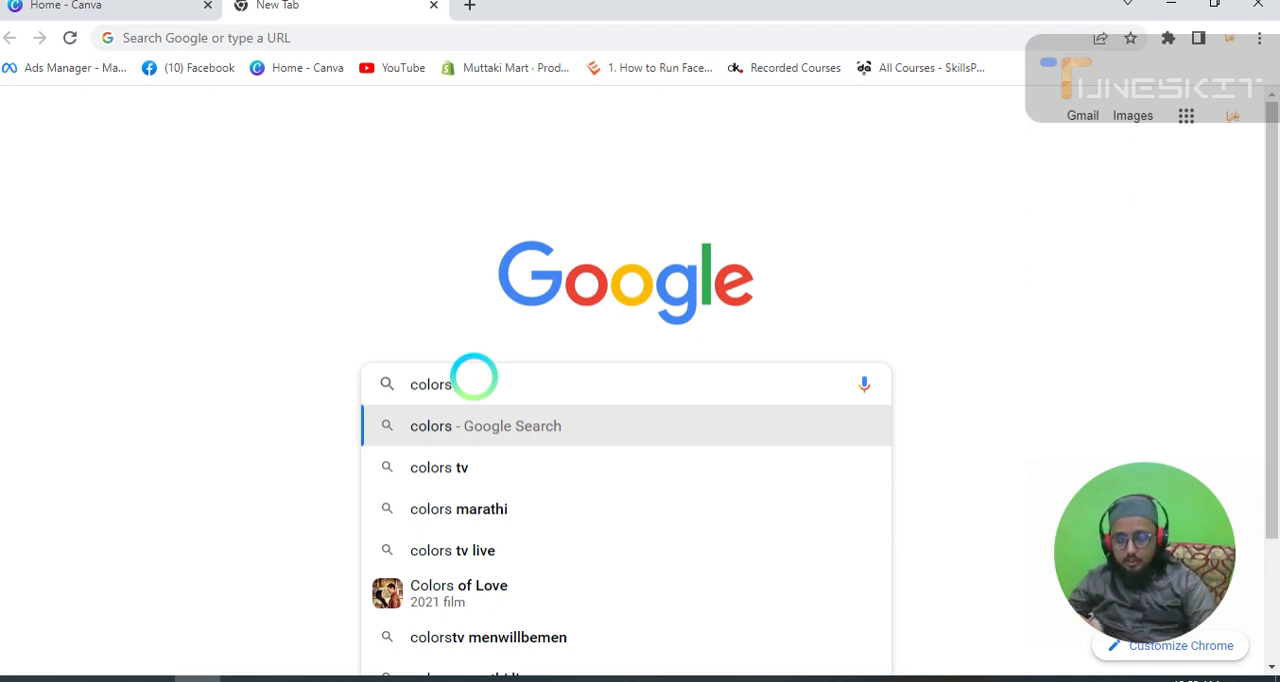
pyautogui.press('BackSpace')
pyautogui.press('BackSpace')
pyautogui.press('BackSpace')
pyautogui.press('BackSpace')
pyautogui.press('BackSpace')
pyautogui.press('BackSpace')
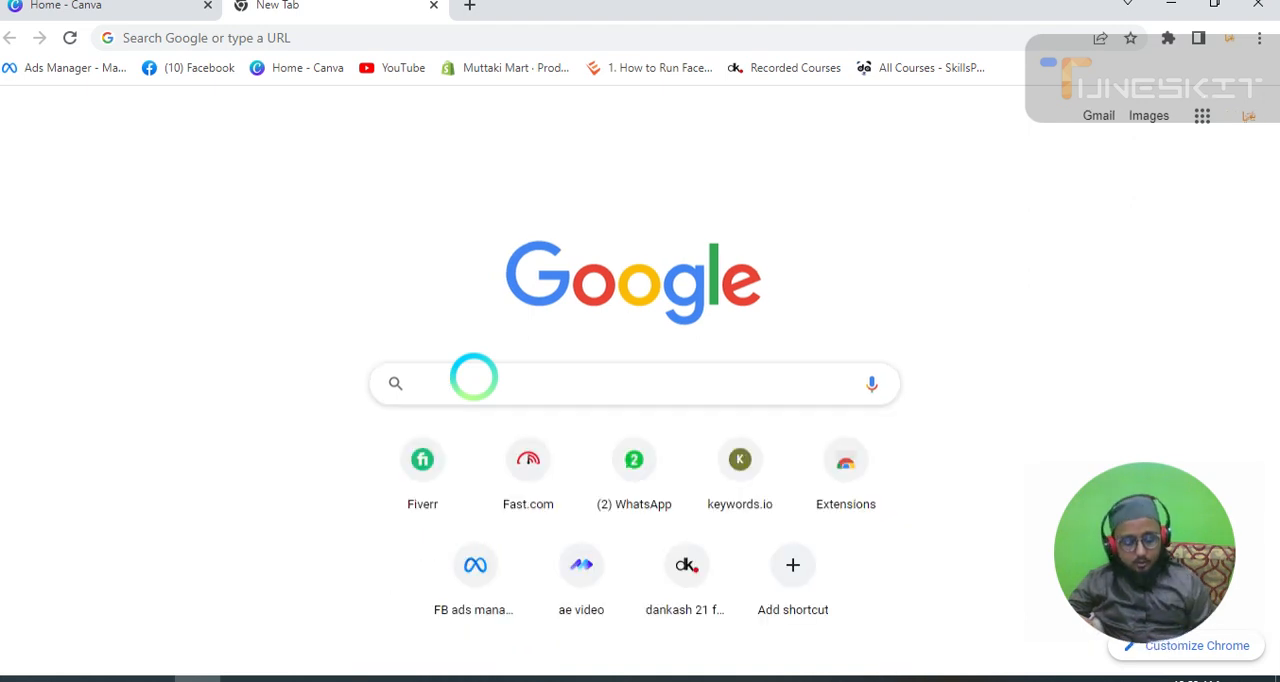
# Go to canva.com/colors in the new tab.
pyautogui.write('canva')
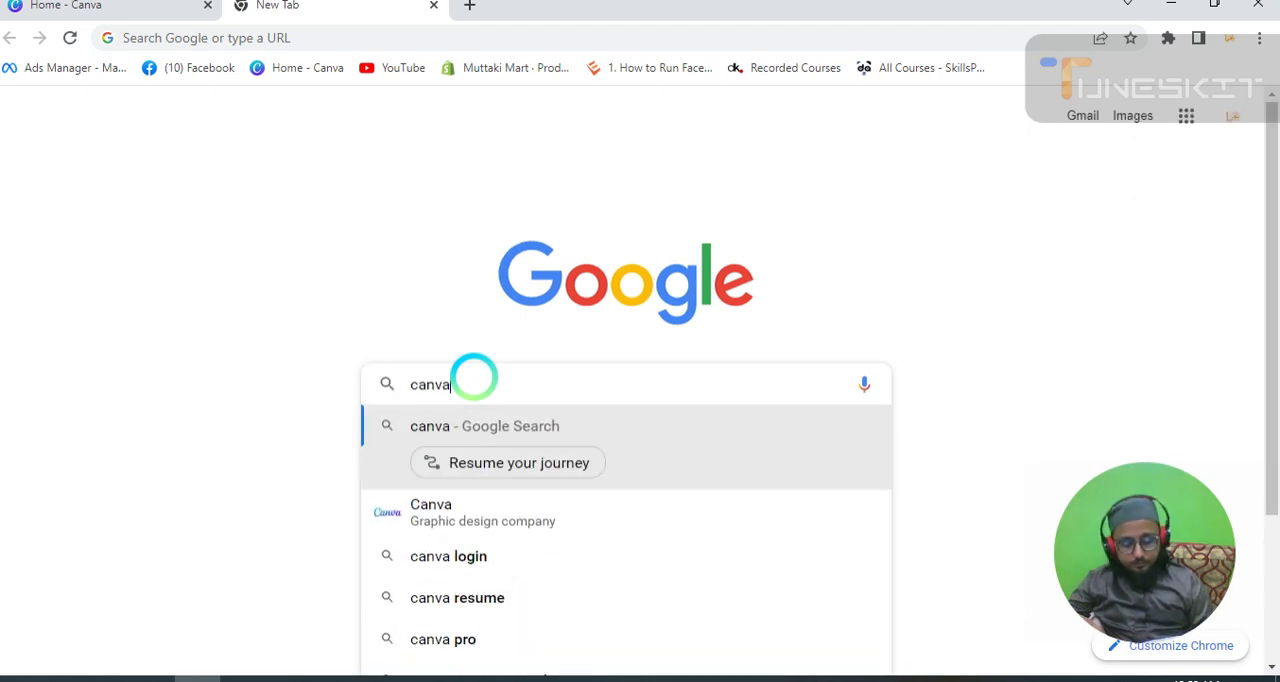
pyautogui.write('.')
pyautogui.write('c')
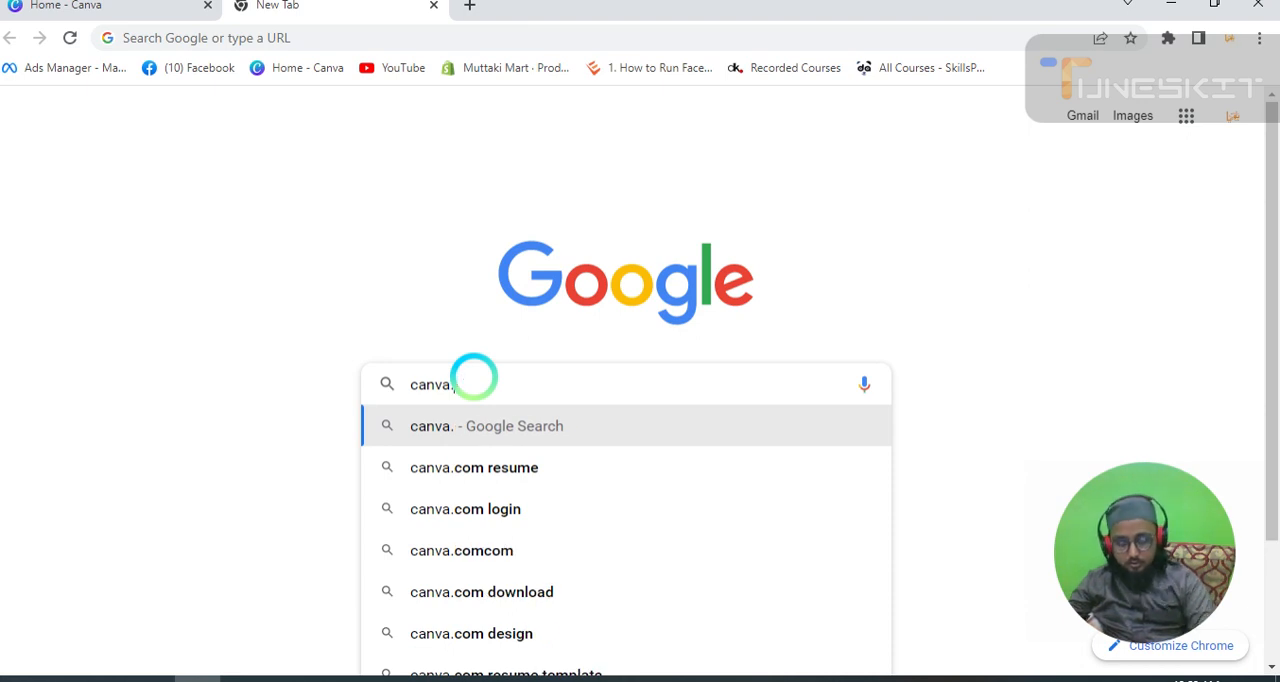
pyautogui.write('o')
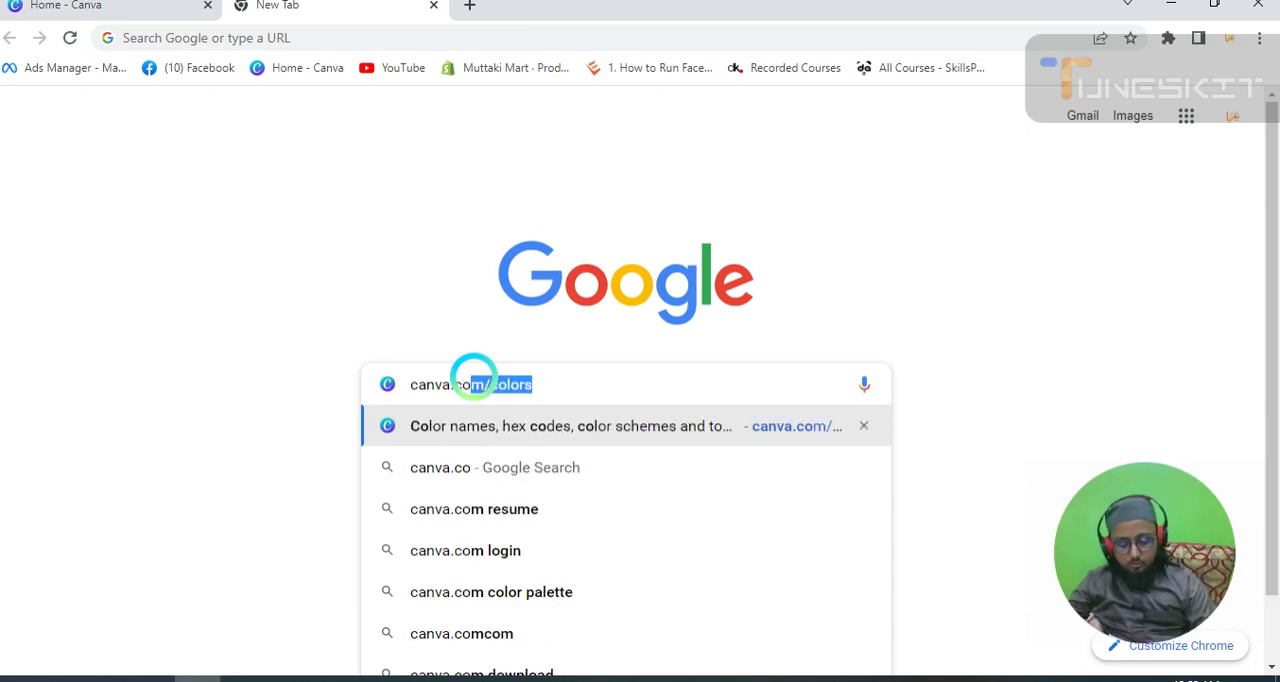
pyautogui.write('m')
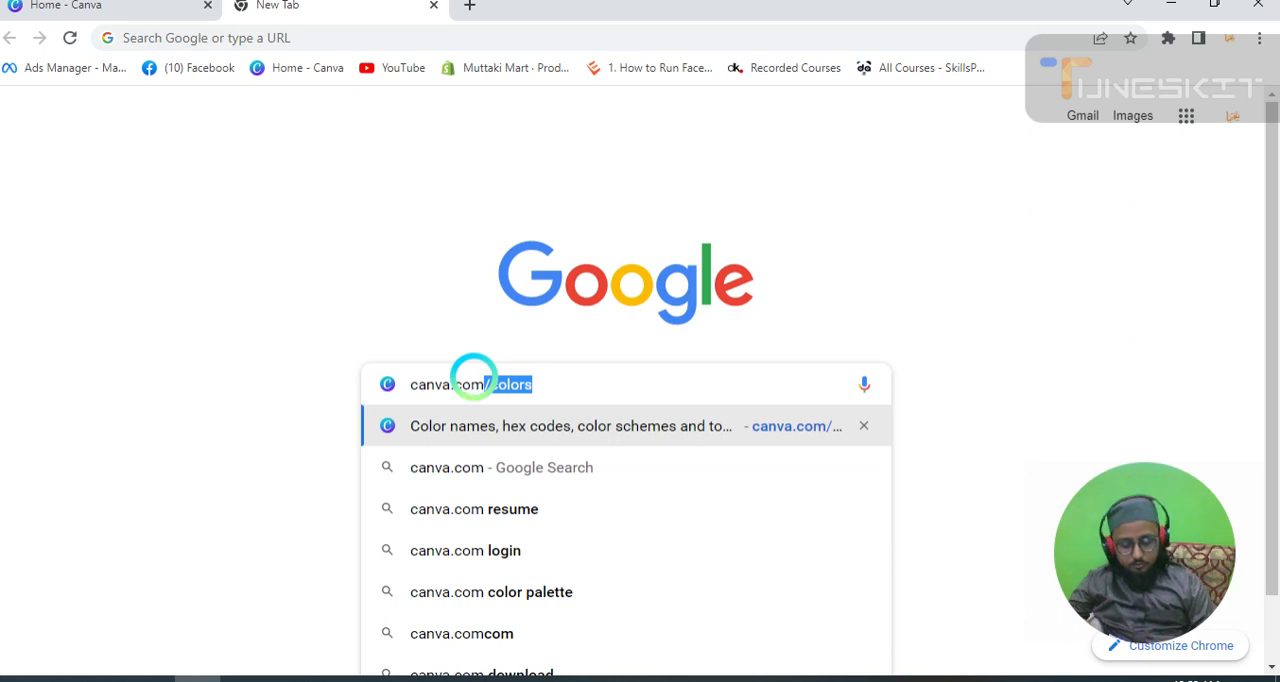
pyautogui.write('/c')
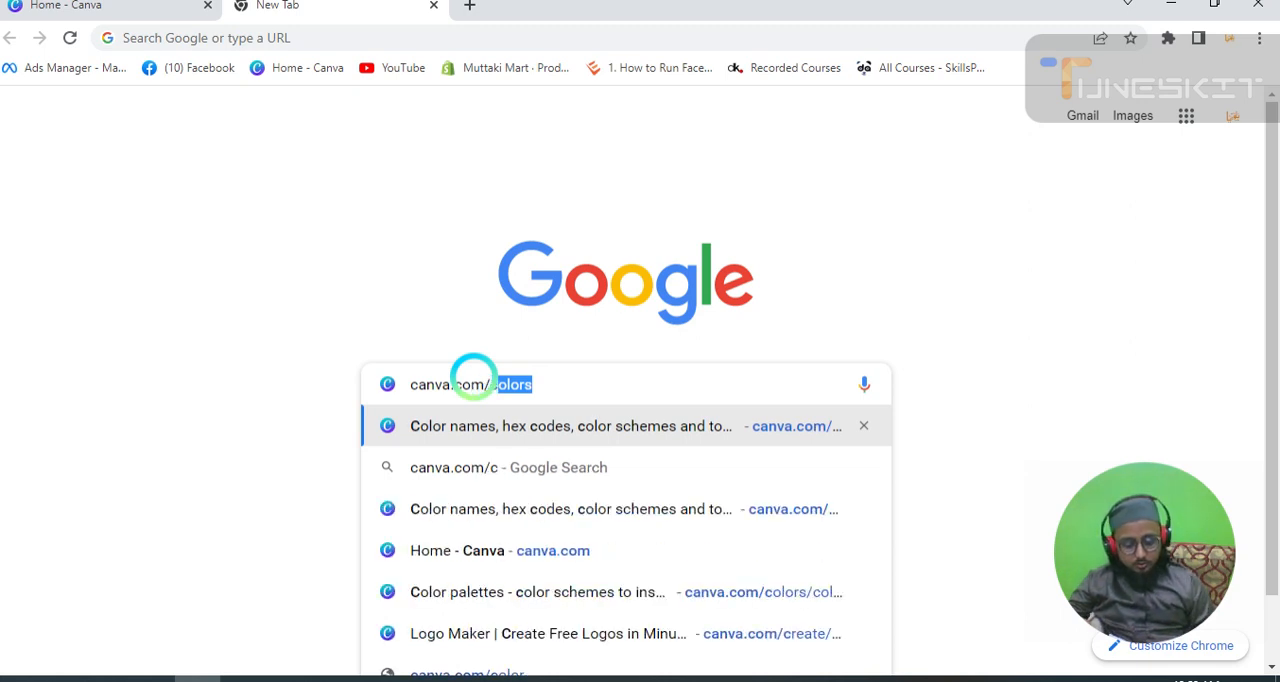
pyautogui.write('olors')
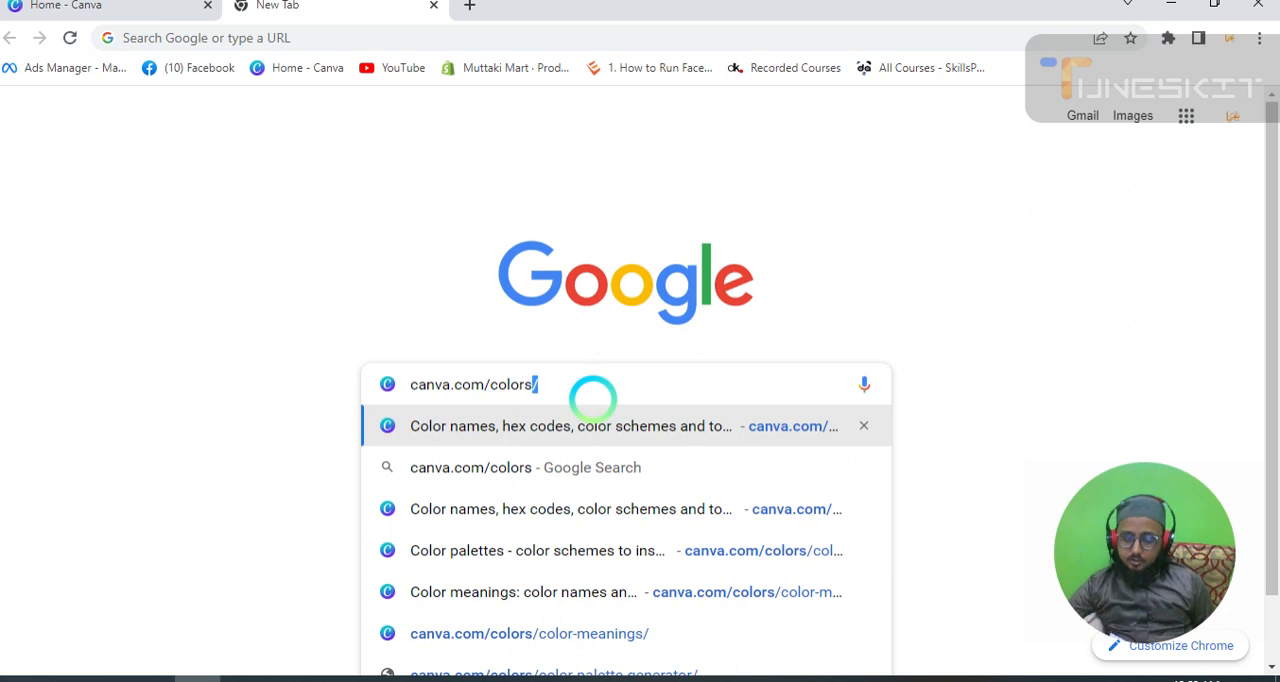
pyautogui.press('Return')
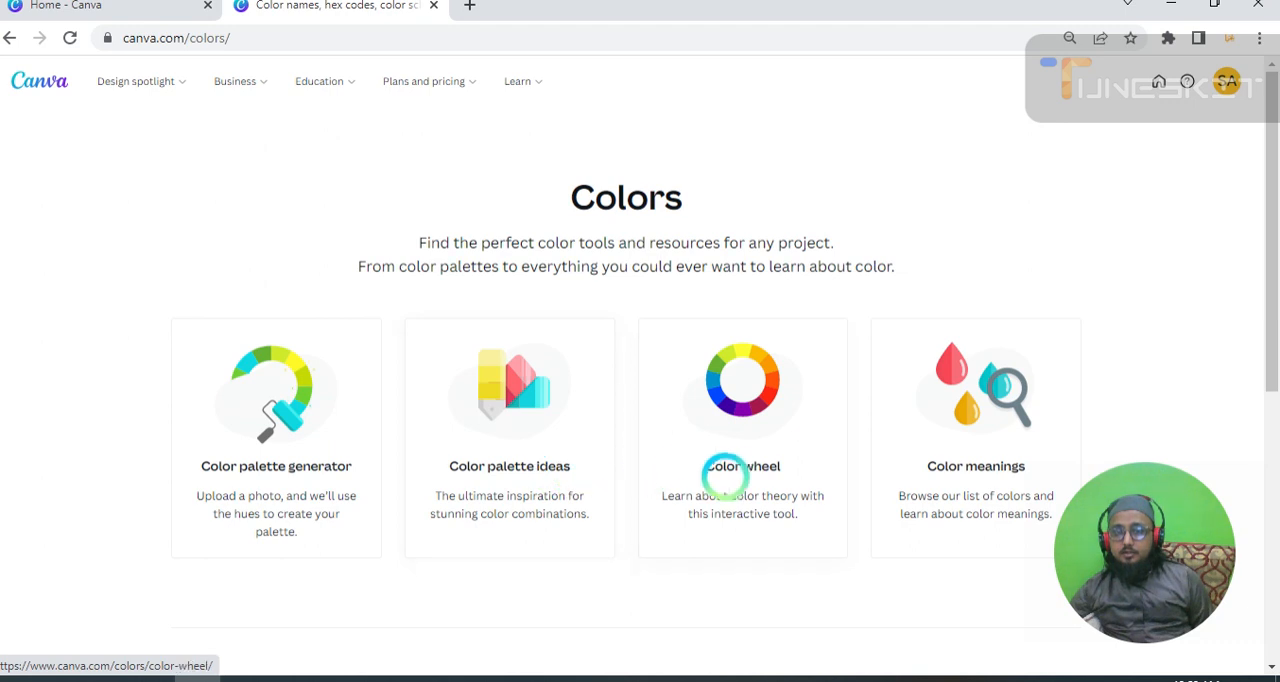
# Look over the tools on the Colors page and open the Color palette generator.
pyautogui.scroll(-1, 790, 472)
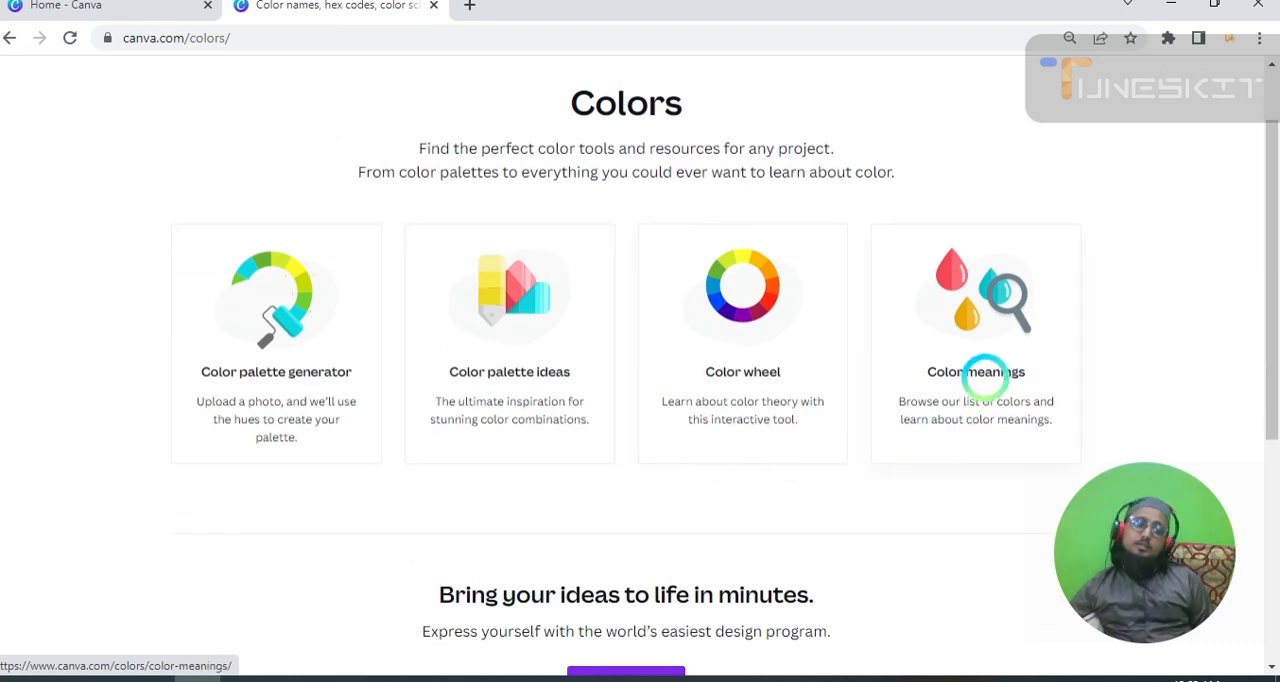
pyautogui.scroll(-2, 389, 477)
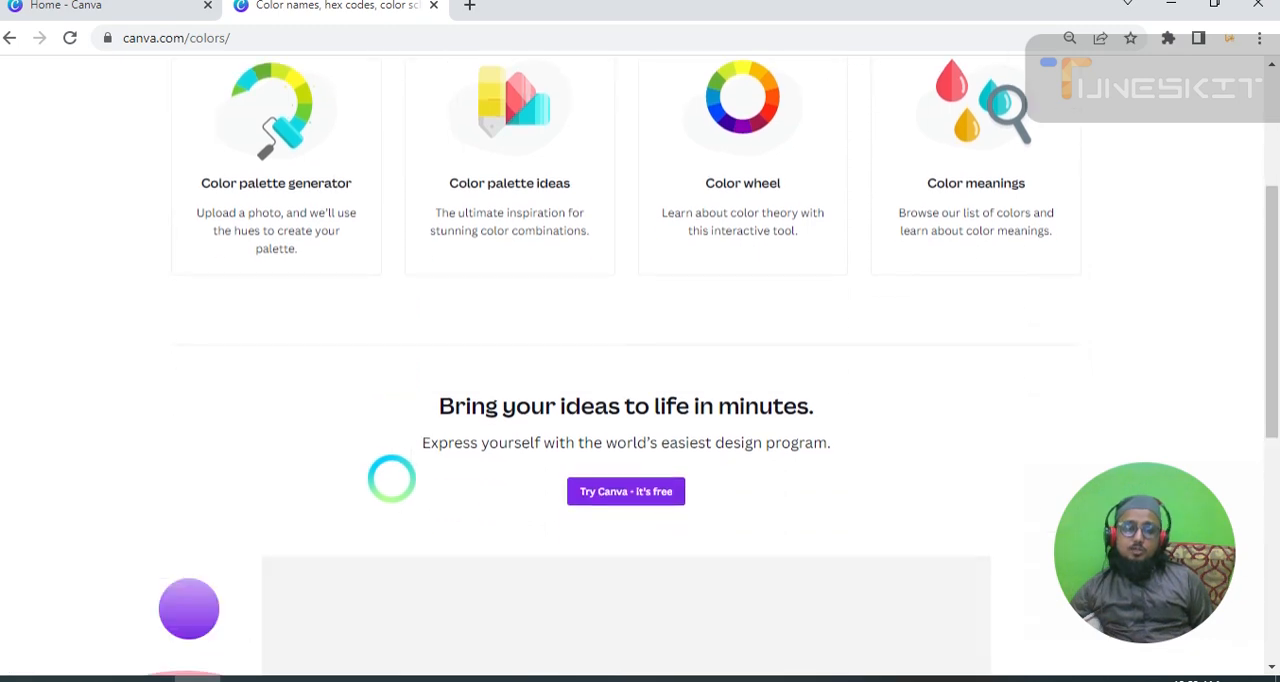
pyautogui.scroll(-5, 391, 477)
pyautogui.scroll(6, 391, 477)
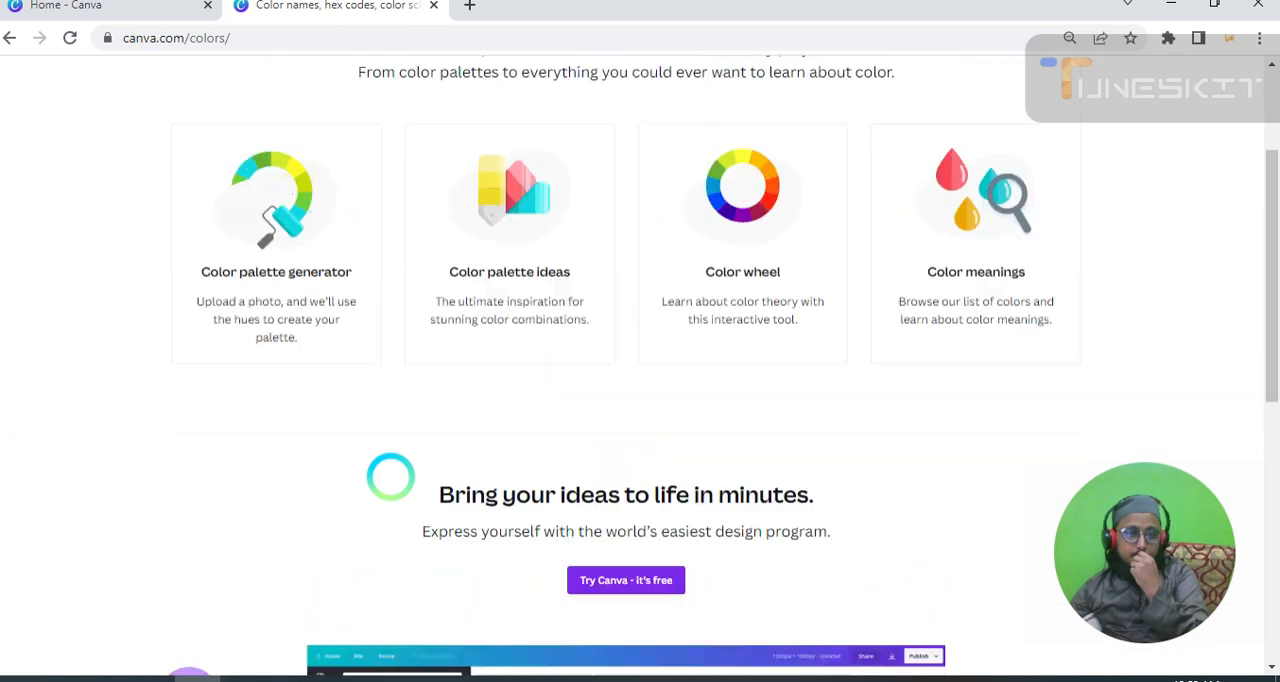
pyautogui.scroll(2, 390, 476)
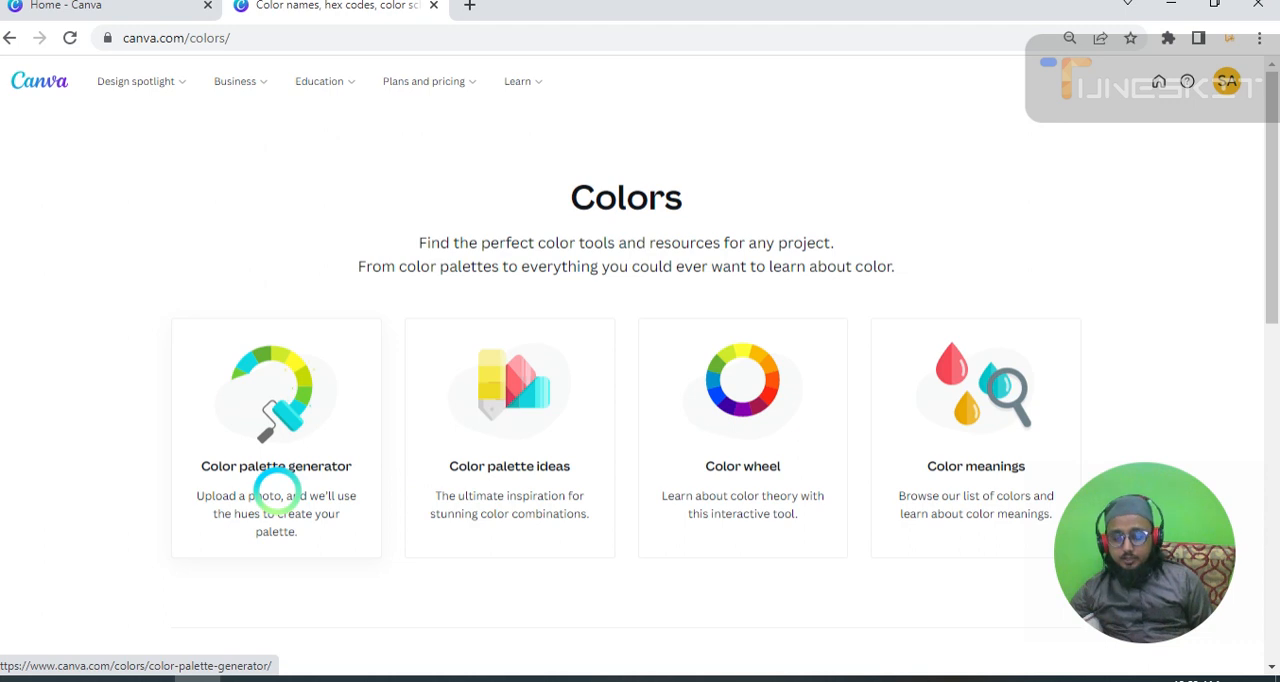
pyautogui.click(266, 470)
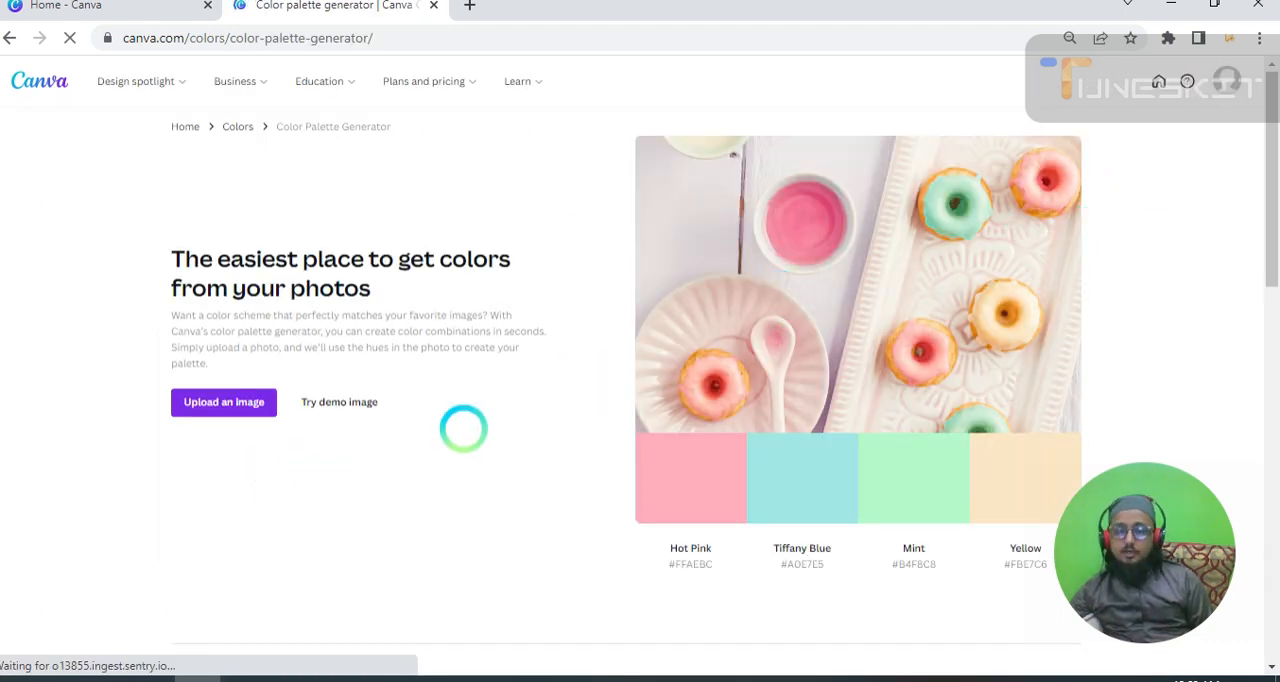
# Examine the color names and hex codes extracted from the sample donut photo.
pyautogui.scroll(-1, 455, 434)
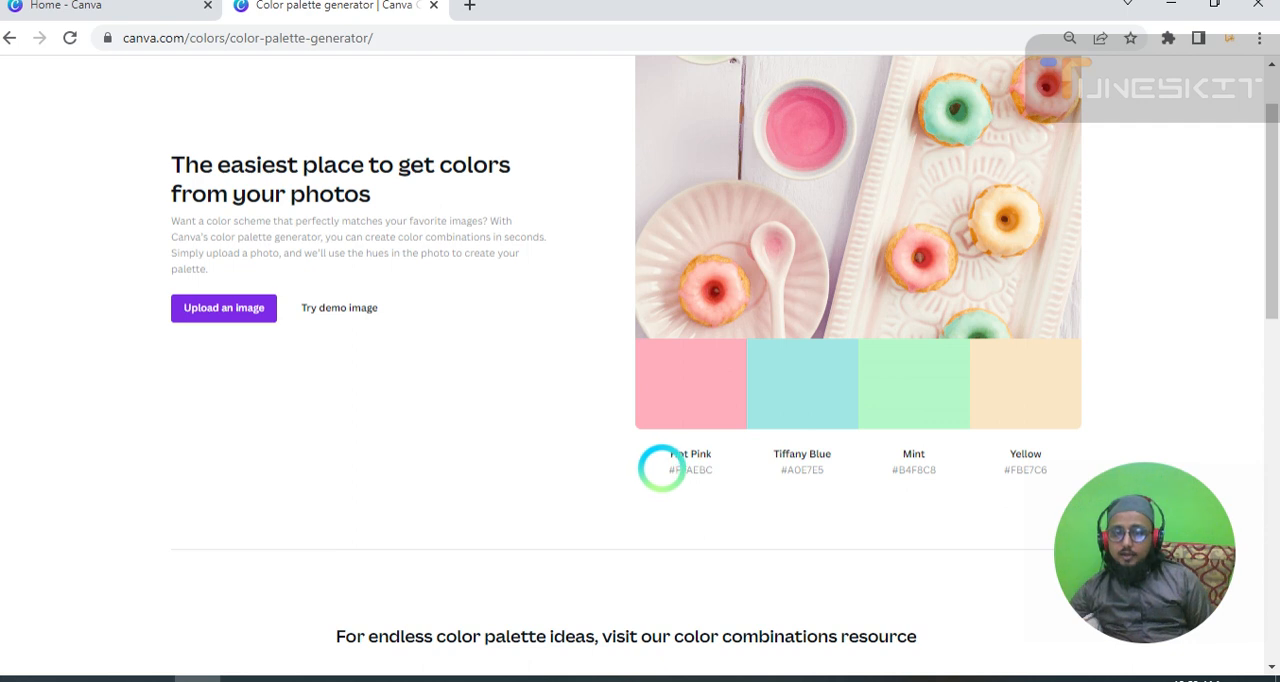
pyautogui.moveTo(662, 470); pyautogui.dragTo(731, 471)
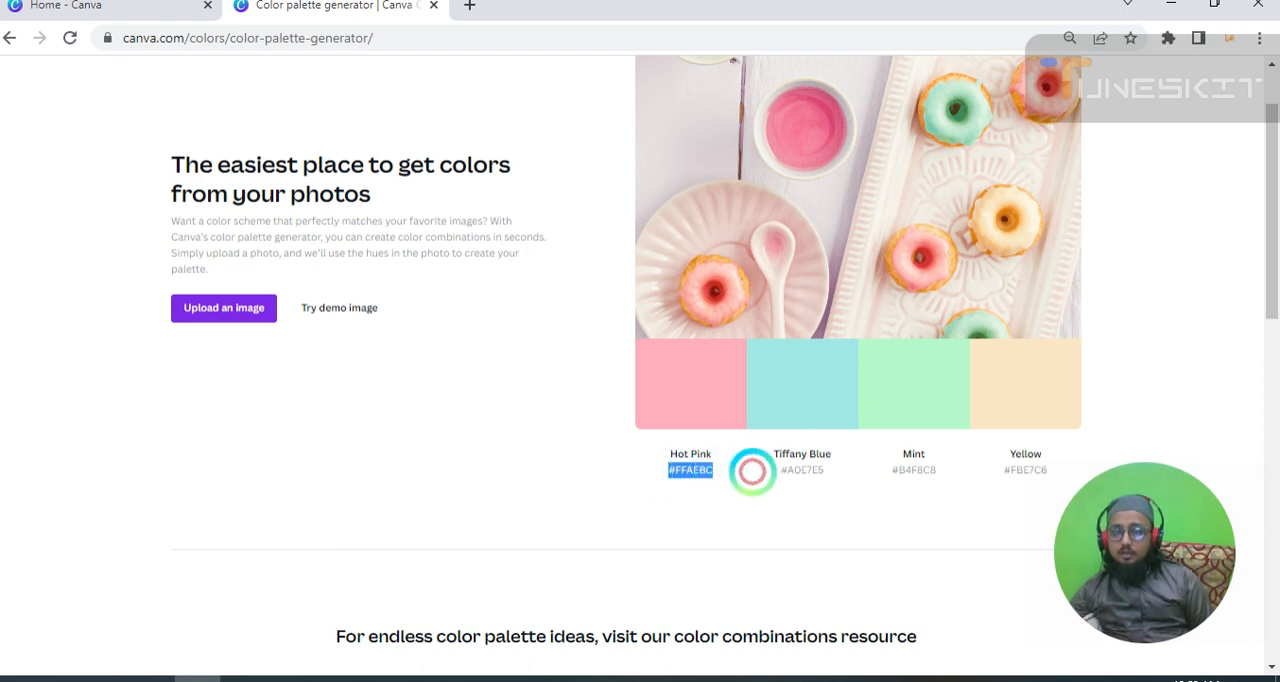
pyautogui.click(750, 466)
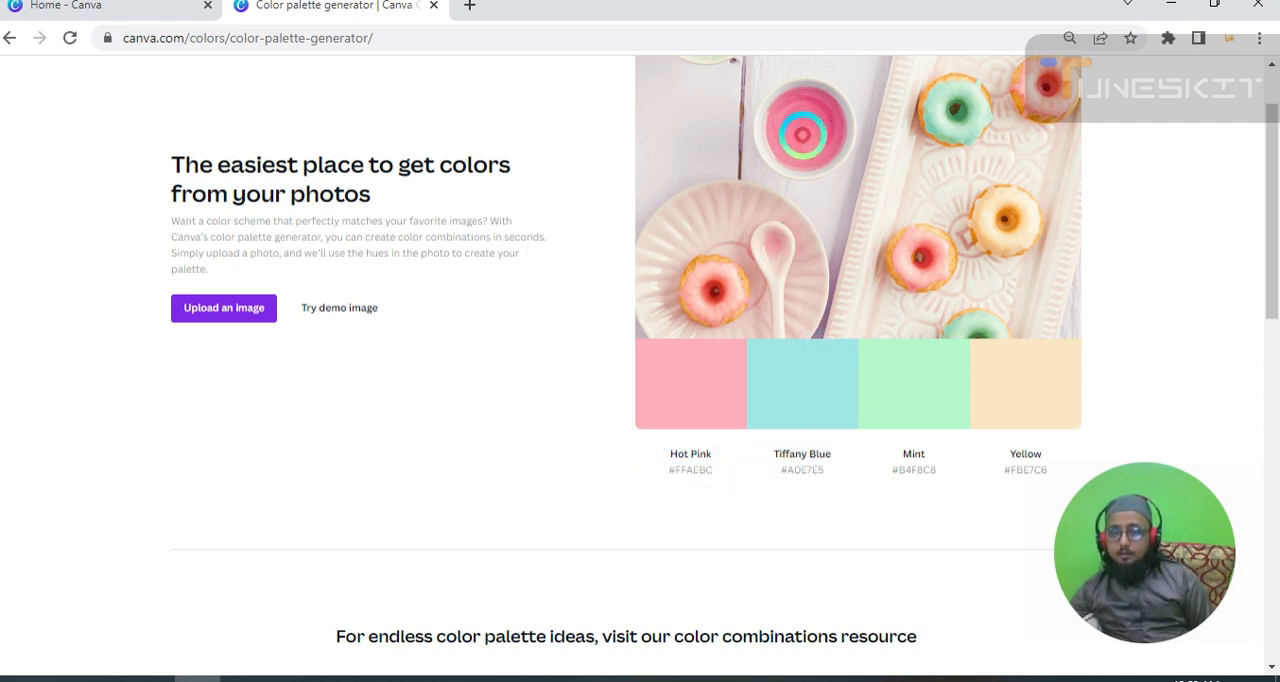
pyautogui.scroll(1, 800, 360)
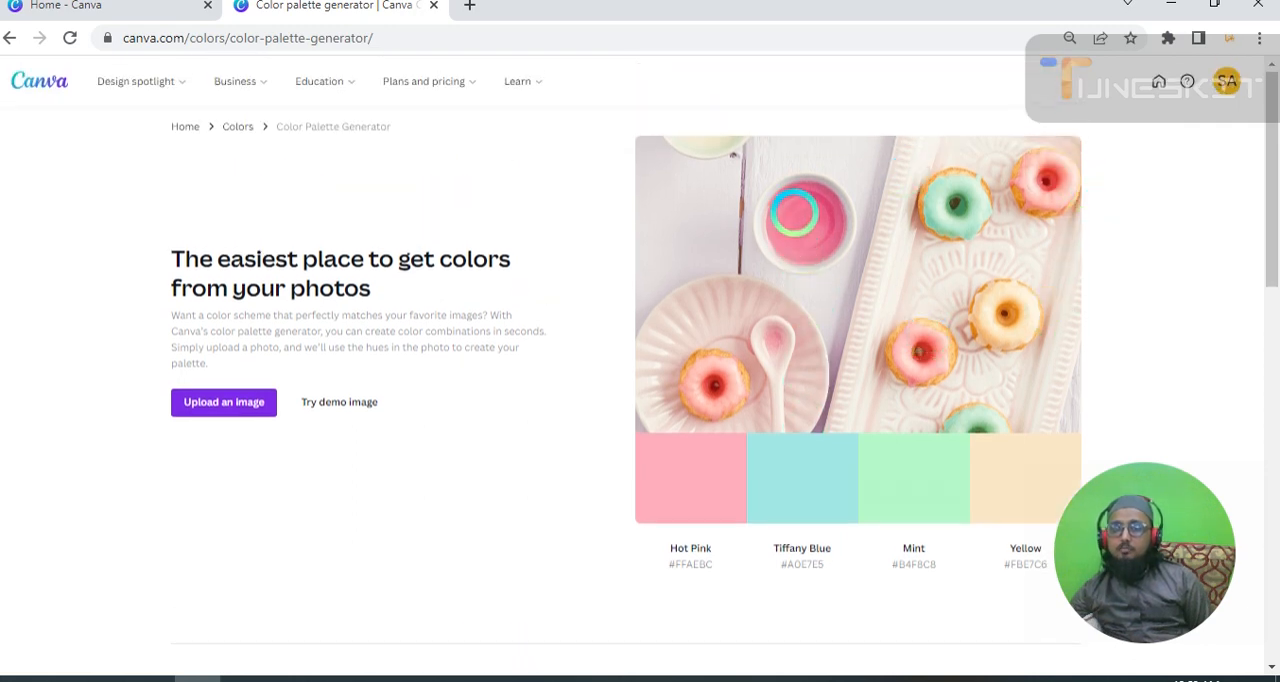
pyautogui.scroll(-2, 851, 263)
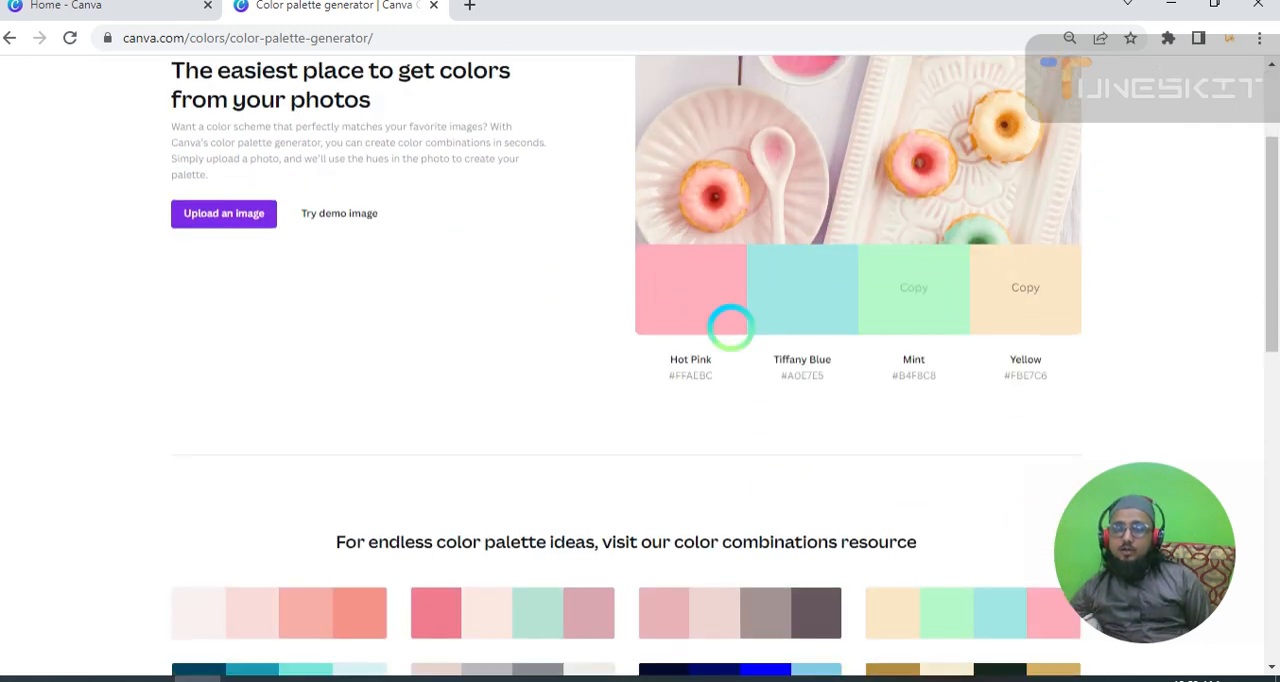
pyautogui.scroll(2, 705, 243)
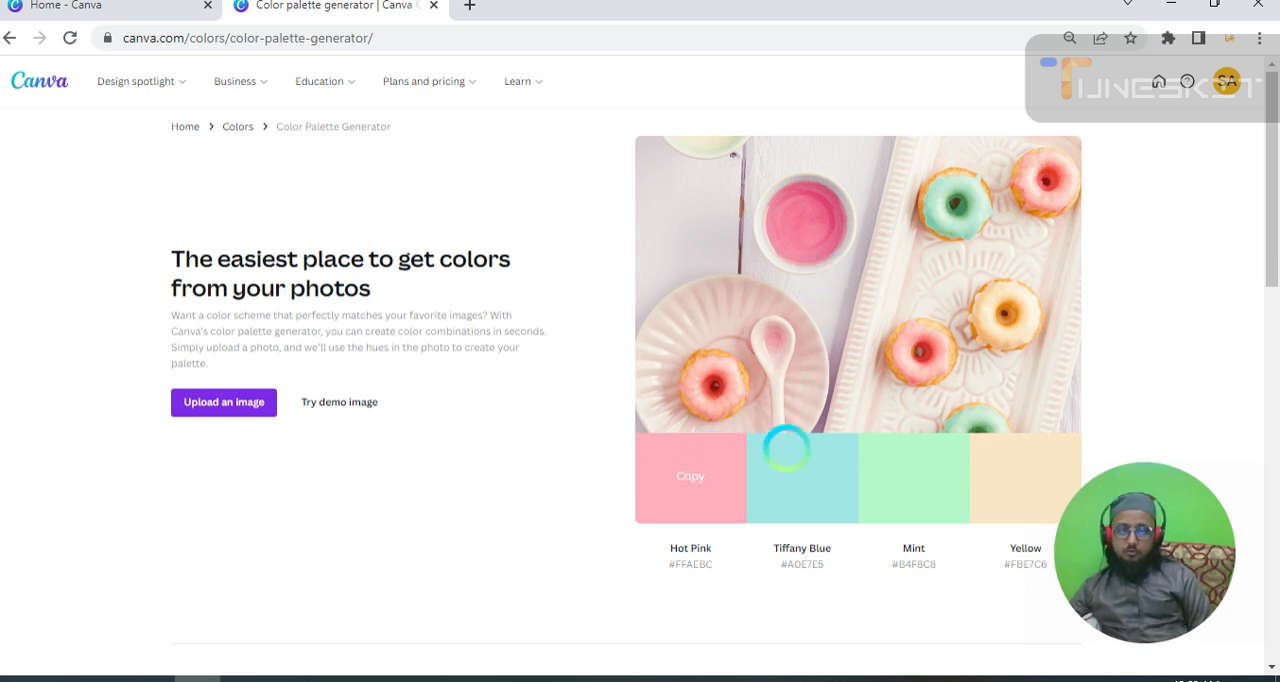
# Try four demo images in turn to generate a color palette from each.
pyautogui.scroll(-1, 986, 440)
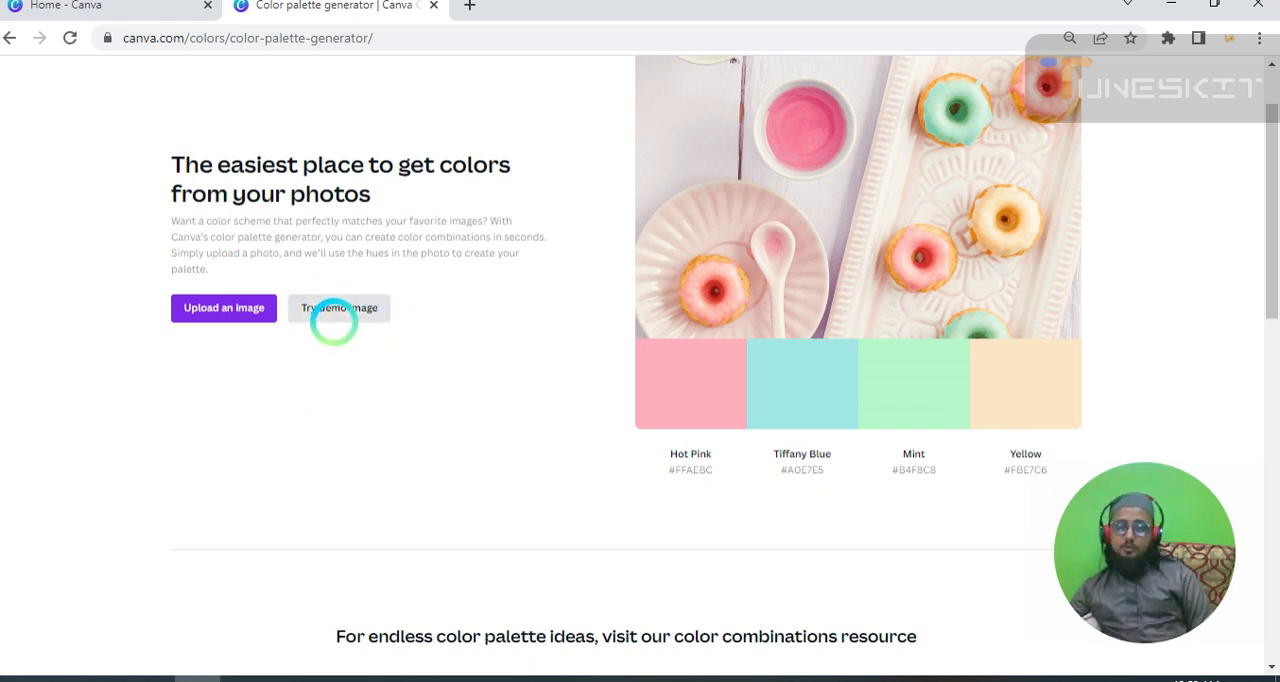
pyautogui.click(339, 308)
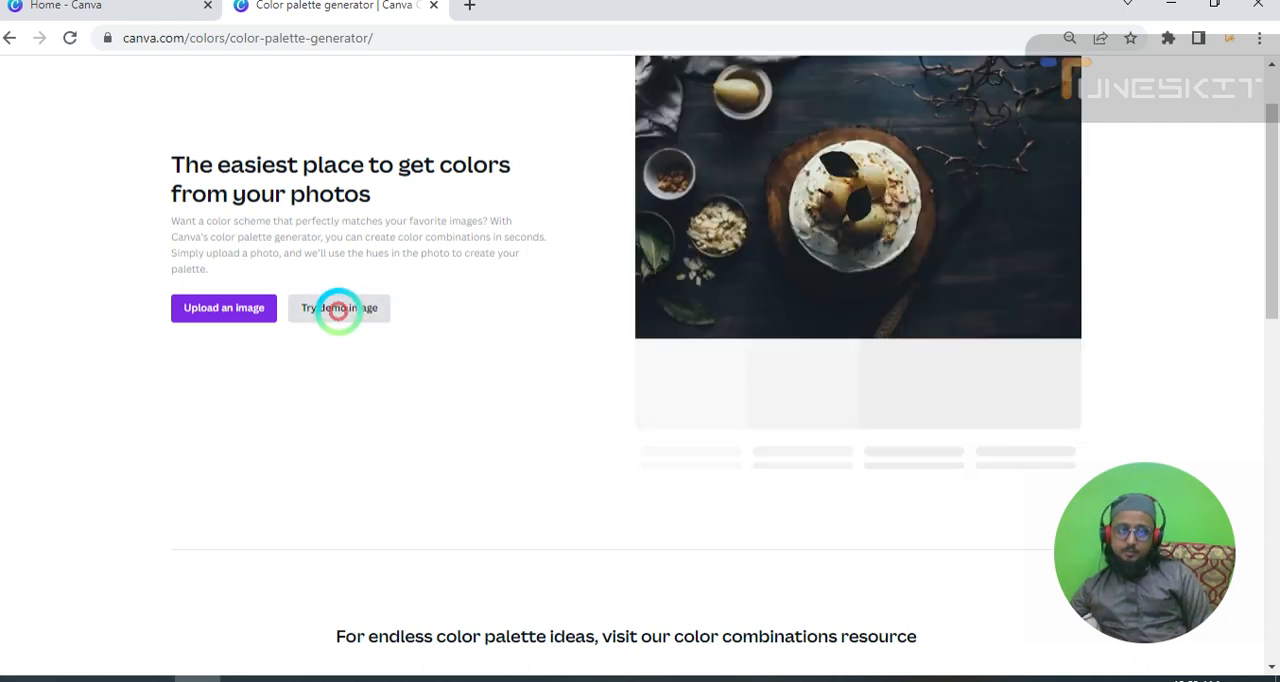
pyautogui.scroll(1, 360, 320)
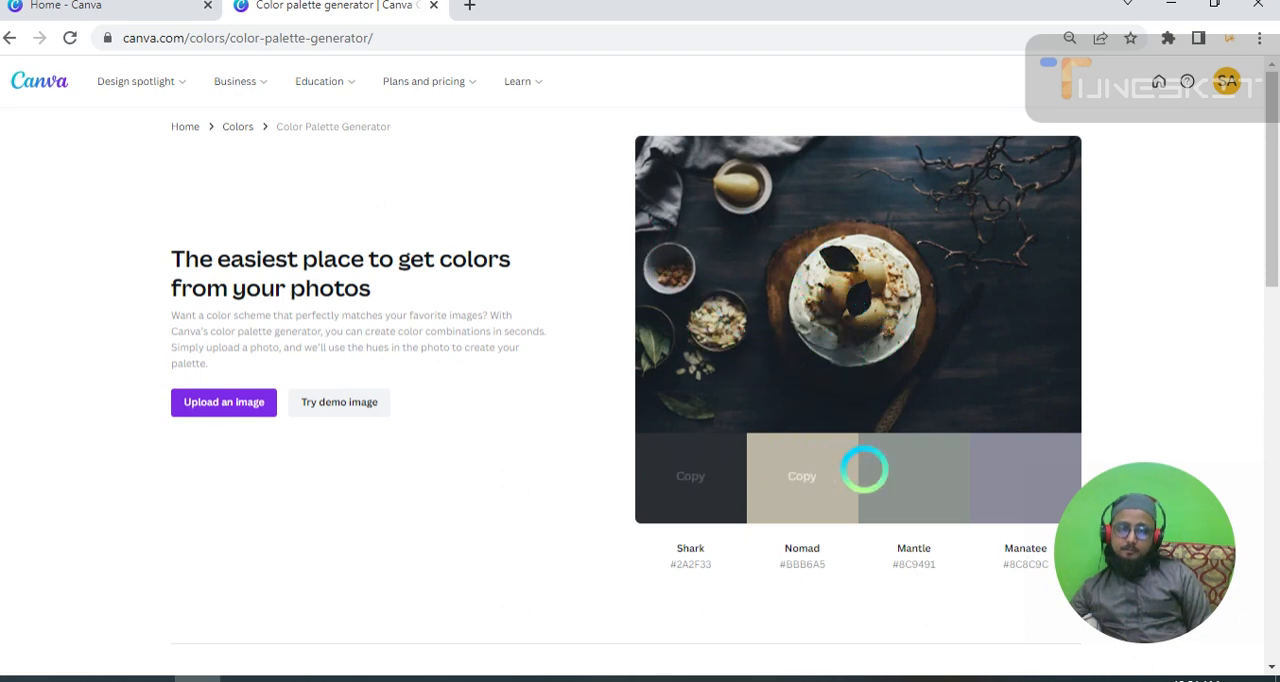
pyautogui.click(320, 400)
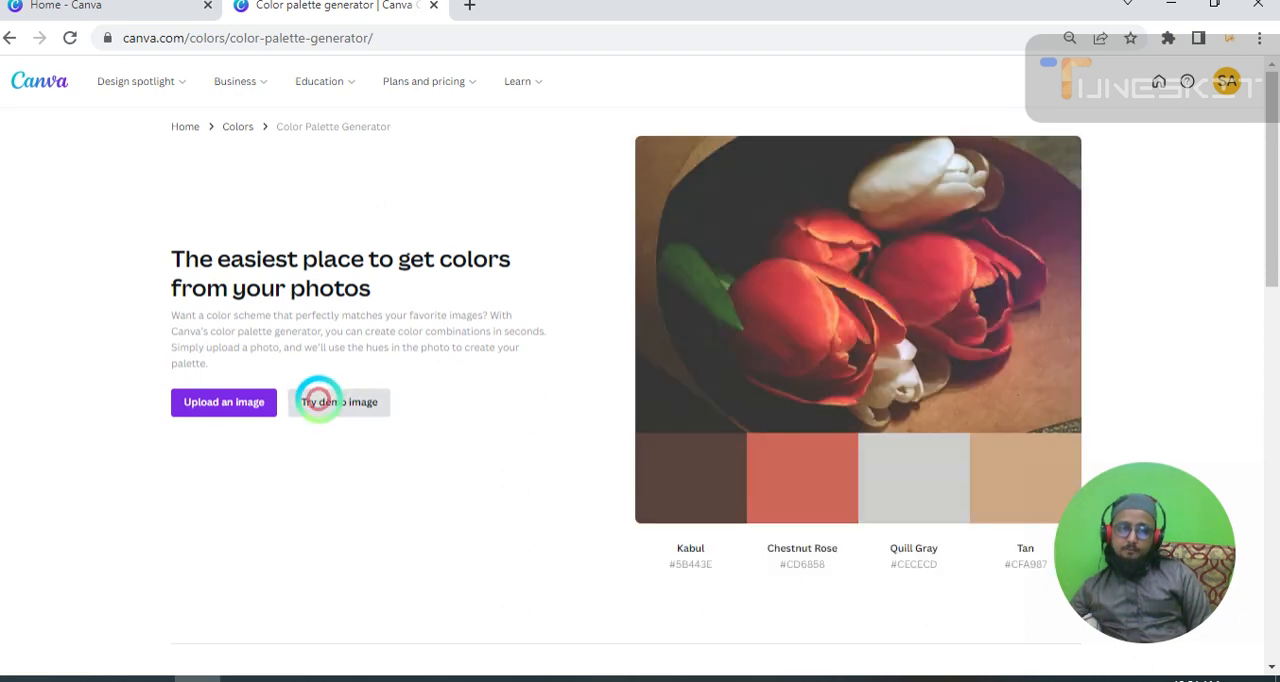
pyautogui.scroll(-1, 882, 483)
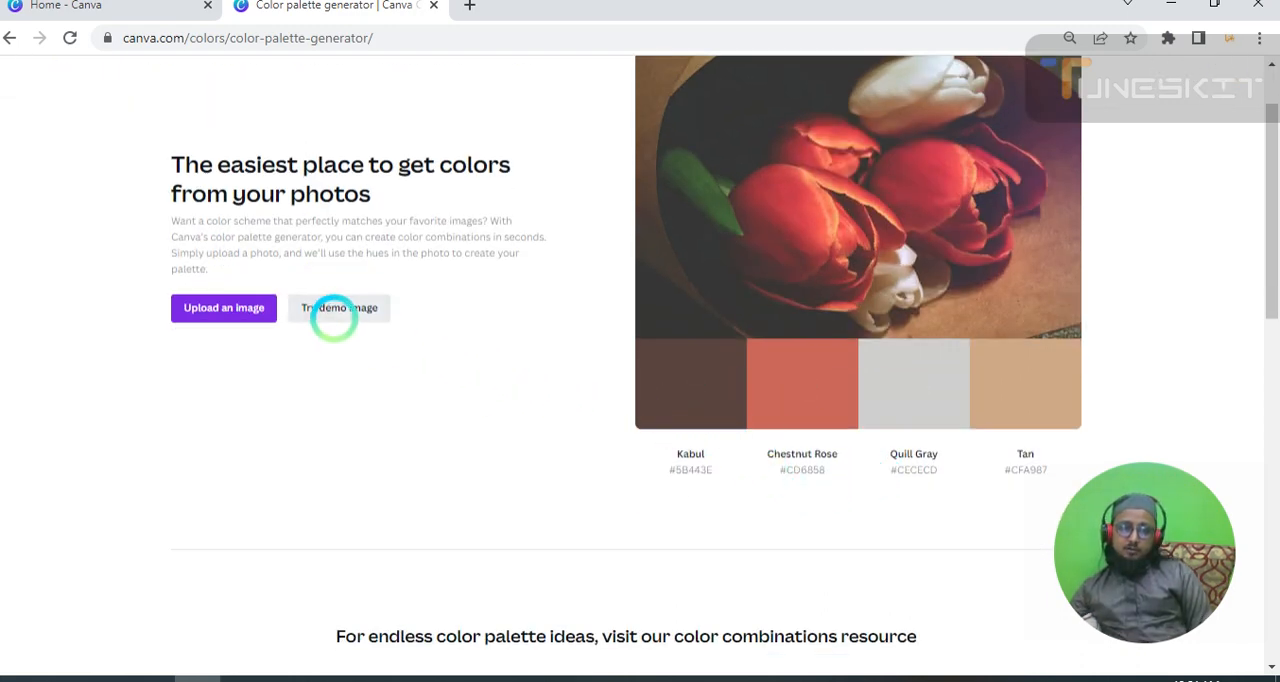
pyautogui.click(332, 312)
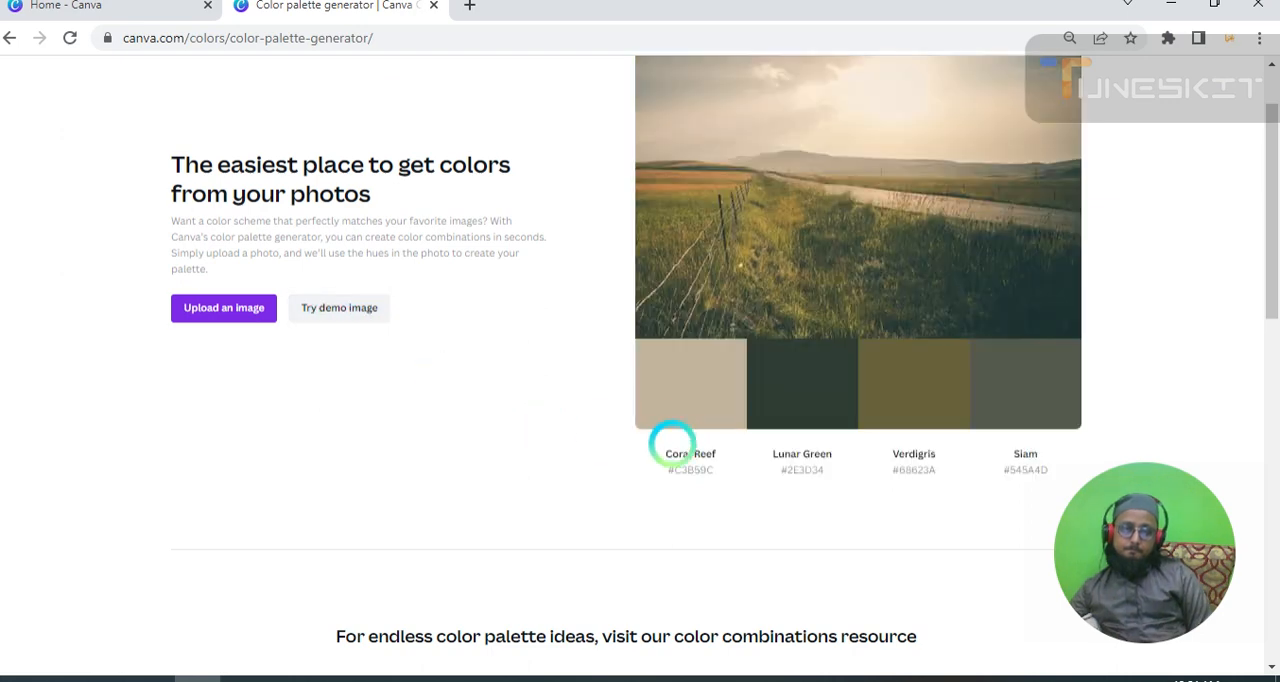
pyautogui.click(307, 302)
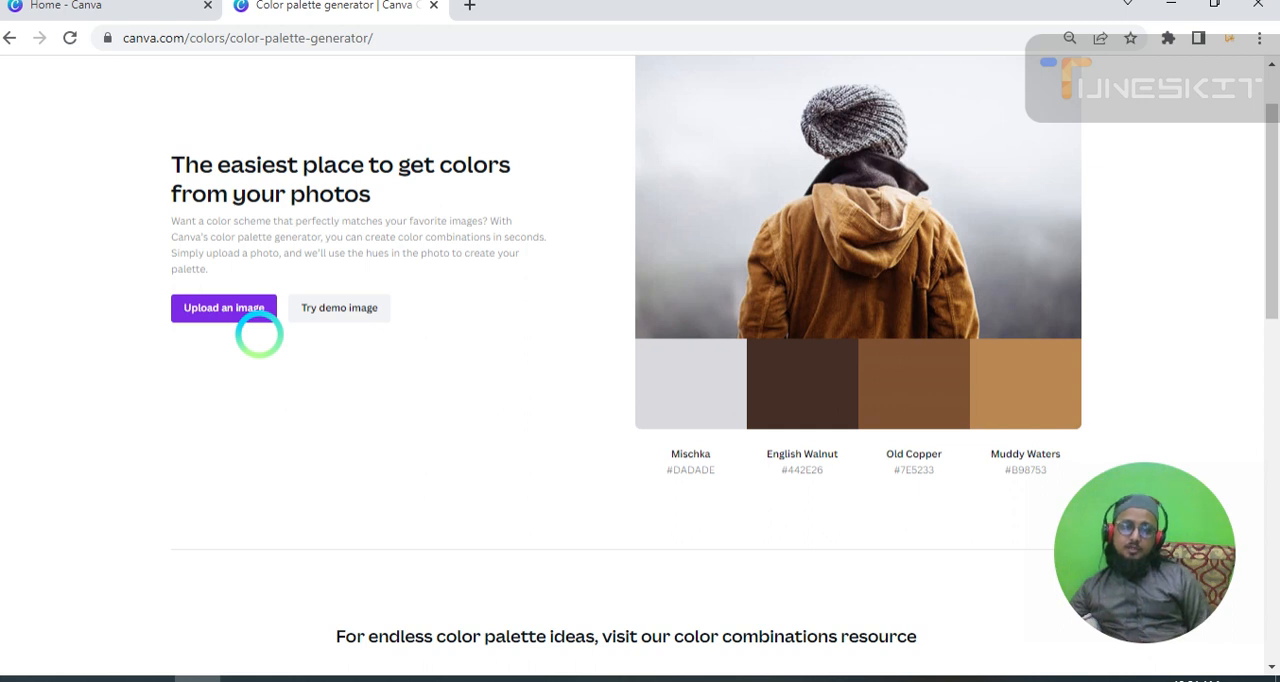
# Upload the portrait of the man in a white turban from the Pictures folder to generate its color palette.
pyautogui.click(216, 306)
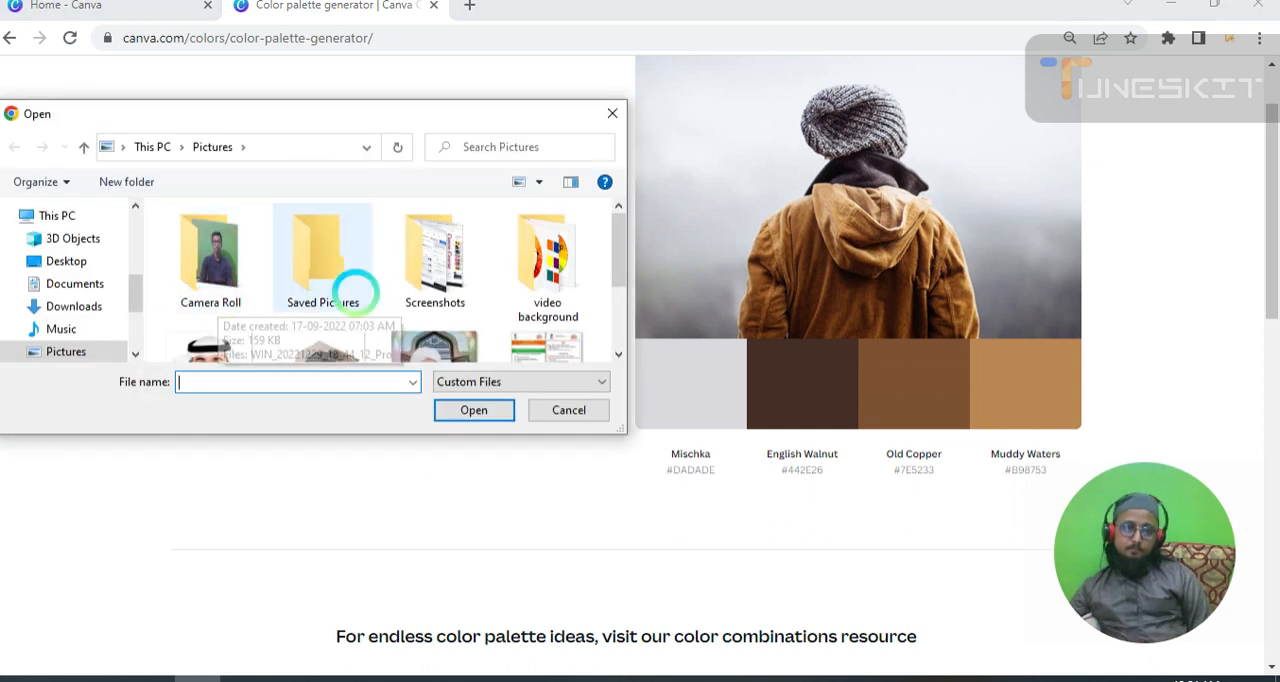
pyautogui.scroll(-2, 370, 295)
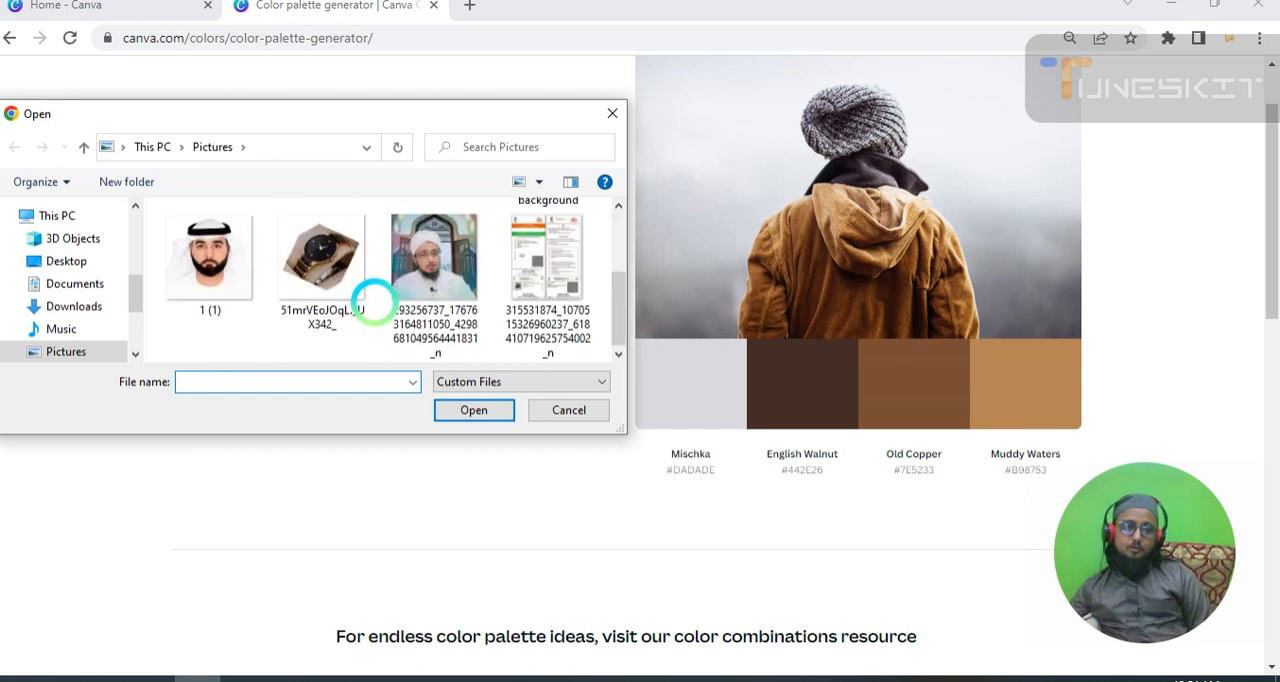
pyautogui.click(443, 246)
pyautogui.click(460, 408)
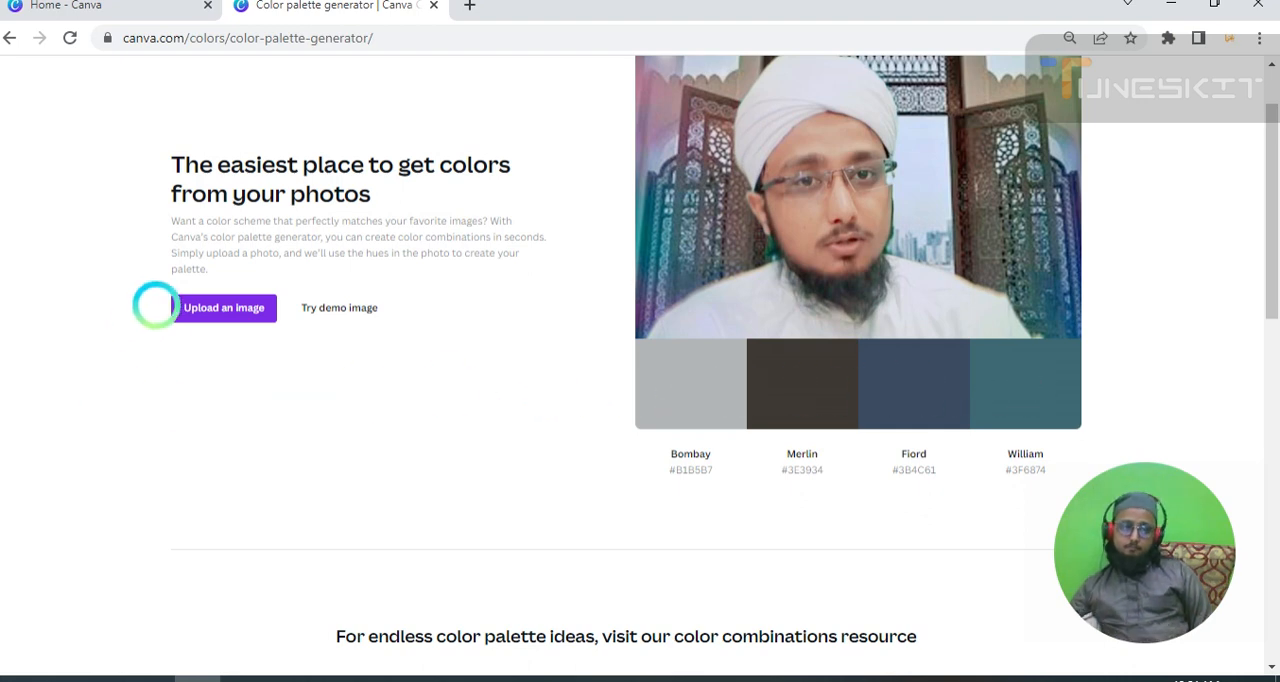
pyautogui.click(216, 316)
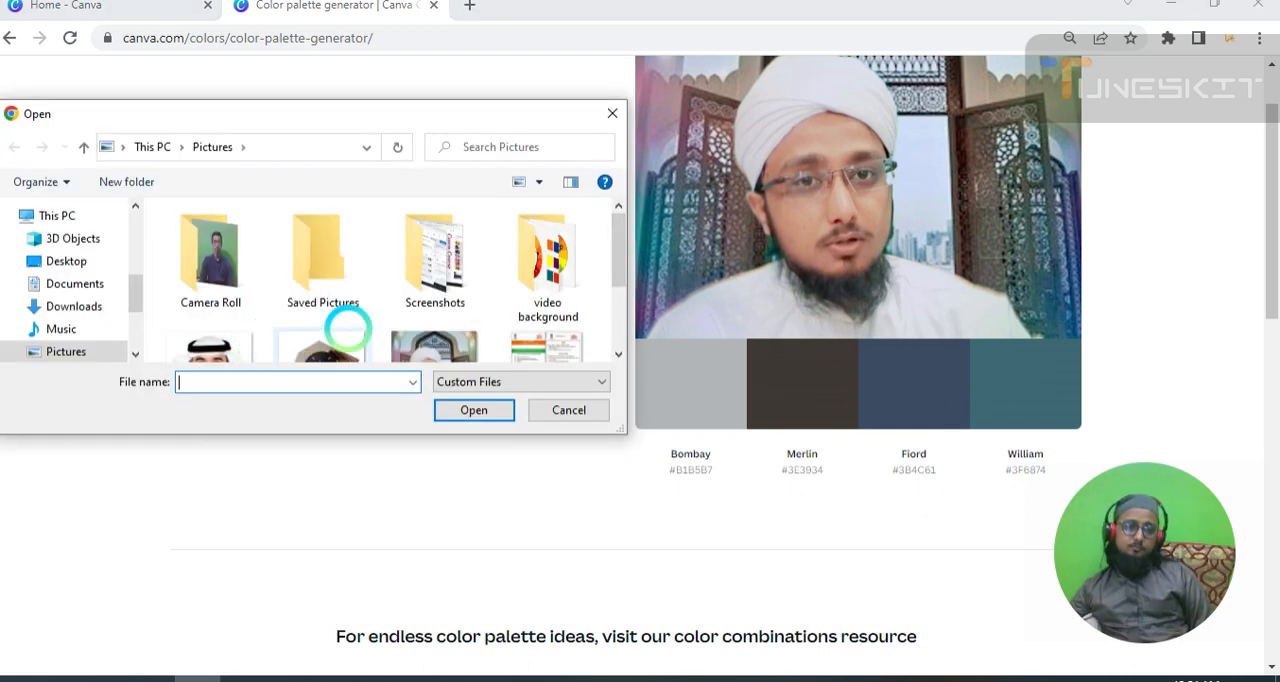
pyautogui.scroll(-2, 347, 326)
pyautogui.scroll(2, 430, 290)
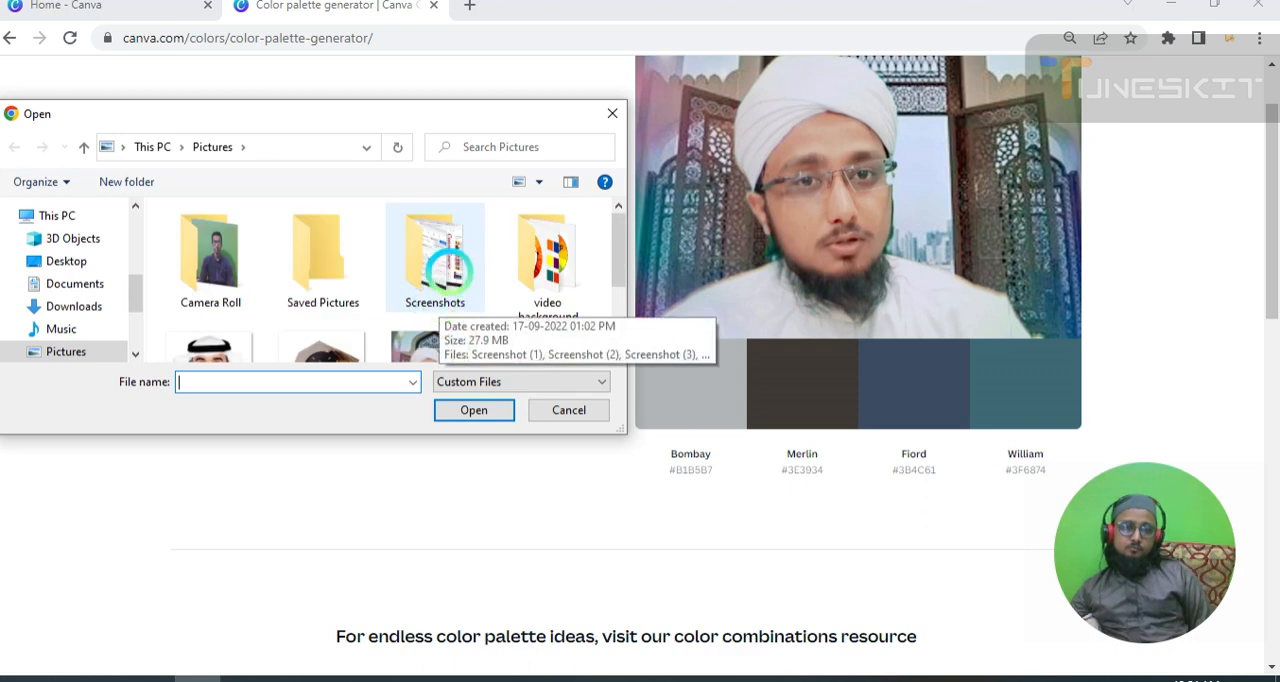
pyautogui.scroll(-2, 445, 265)
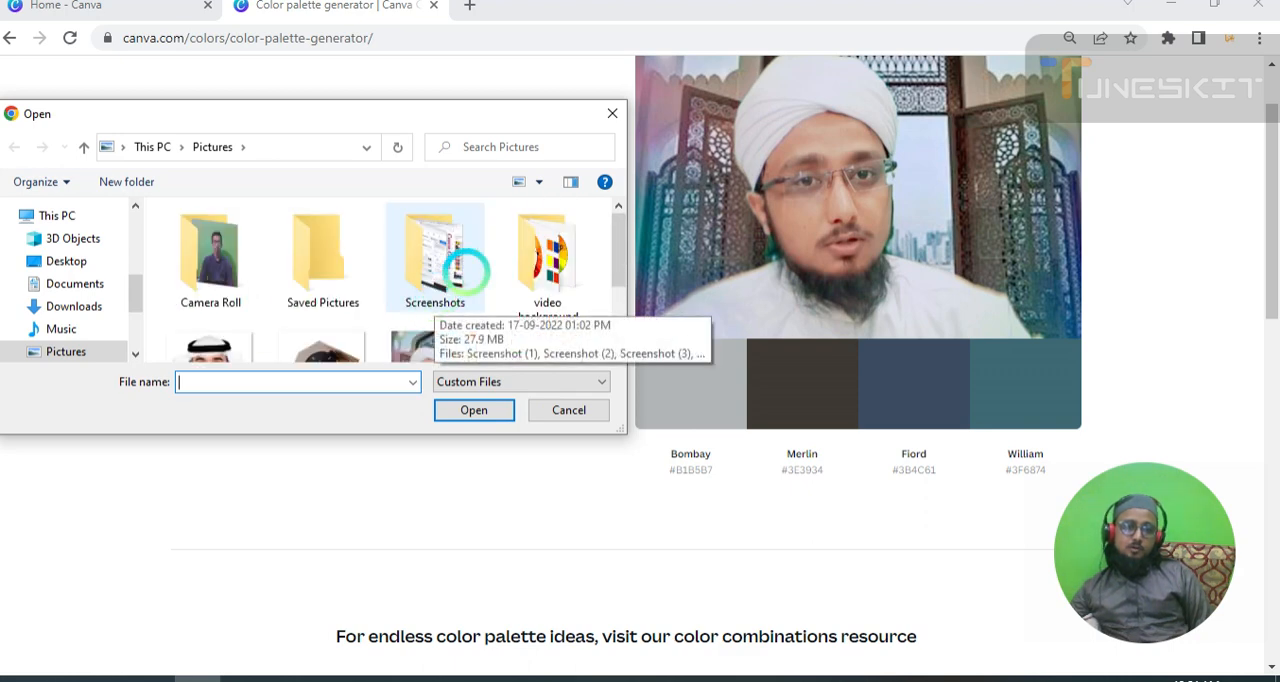
pyautogui.scroll(-1, 185, 305)
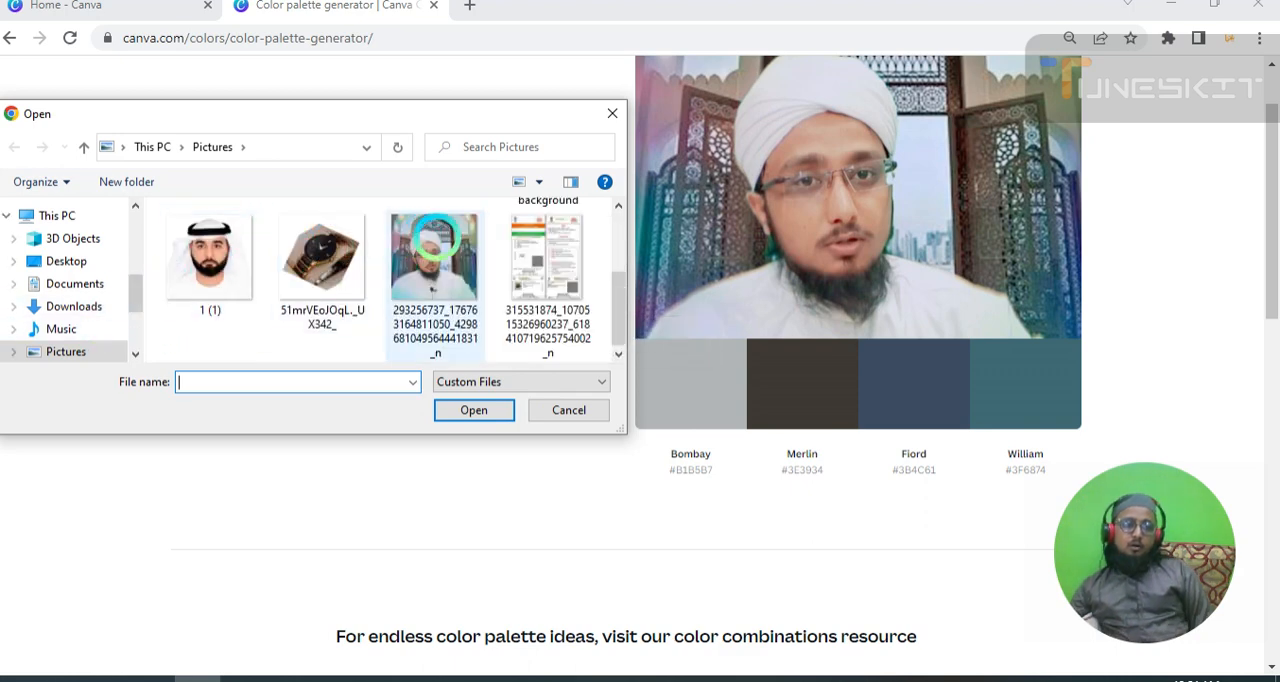
pyautogui.scroll(1, 548, 250)
pyautogui.click(548, 248)
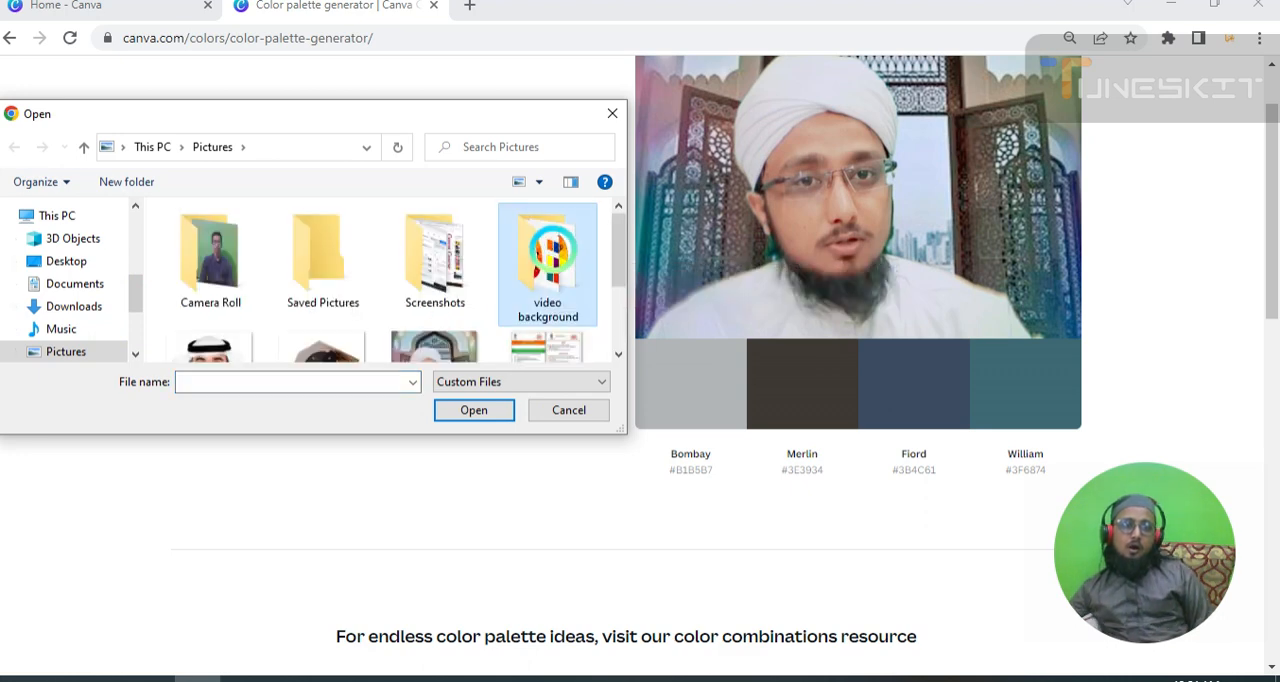
pyautogui.doubleClick(548, 248)
pyautogui.scroll(-2, 459, 285)
pyautogui.scroll(-1, 459, 285)
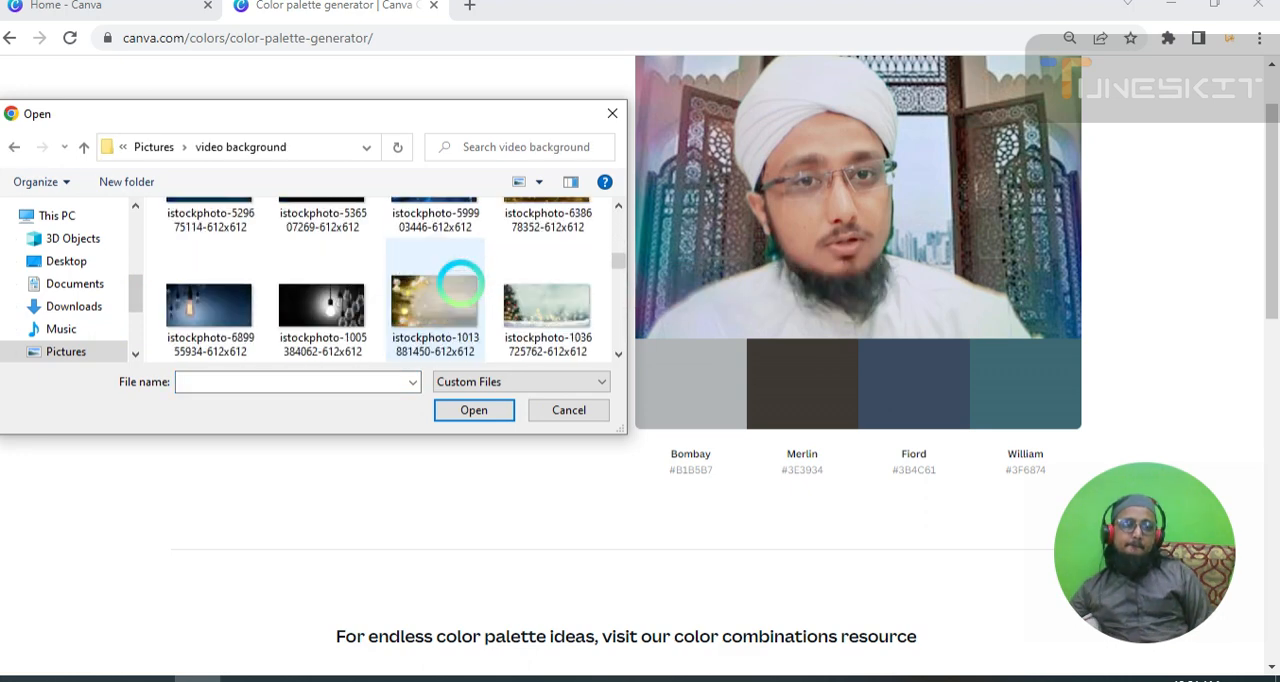
pyautogui.scroll(-2, 459, 285)
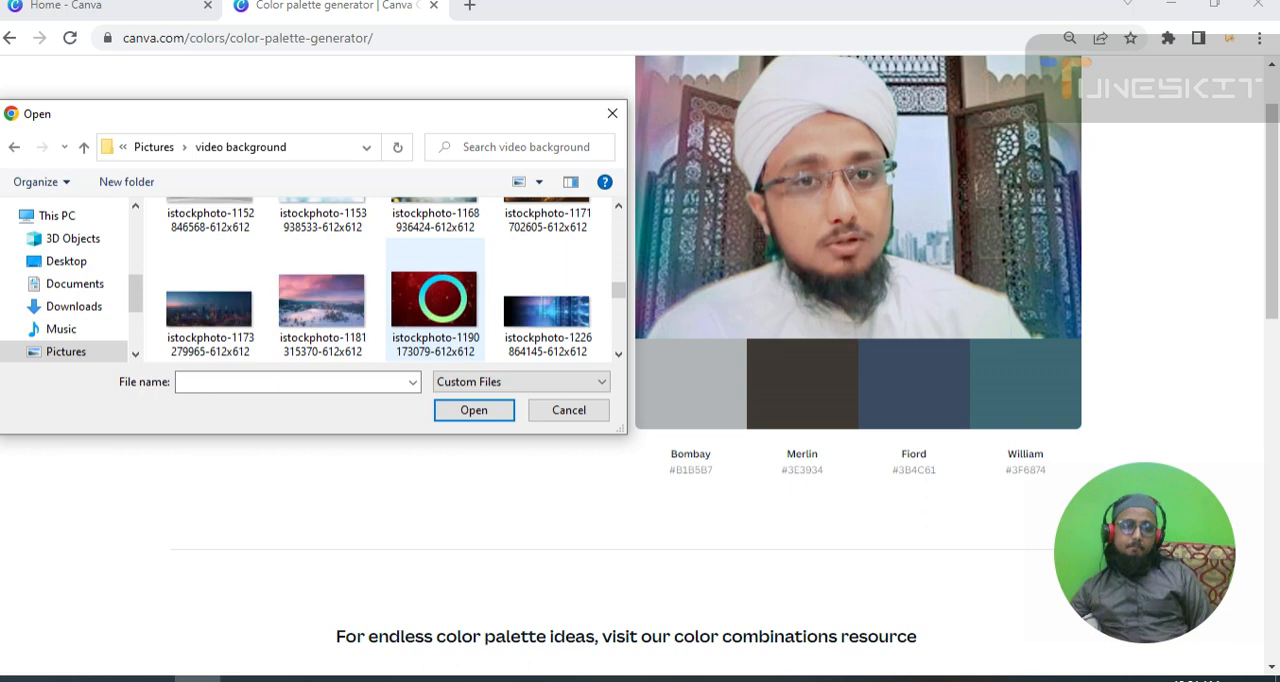
pyautogui.click(441, 297)
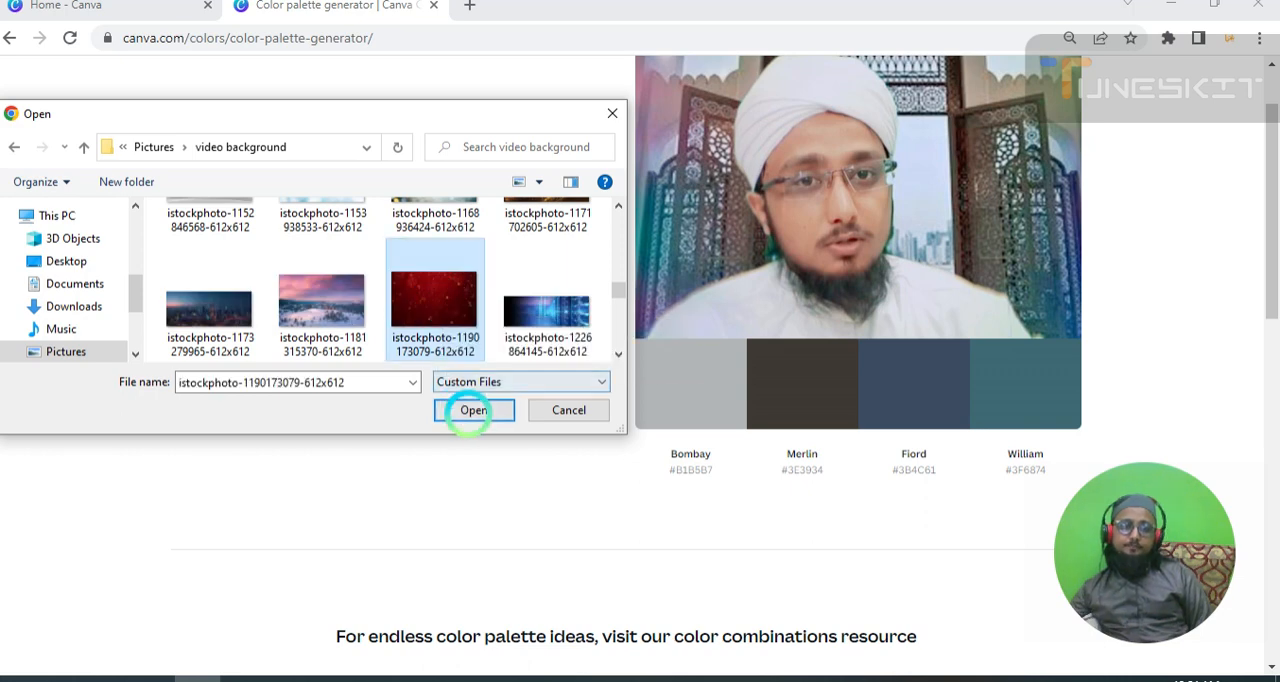
pyautogui.click(474, 410)
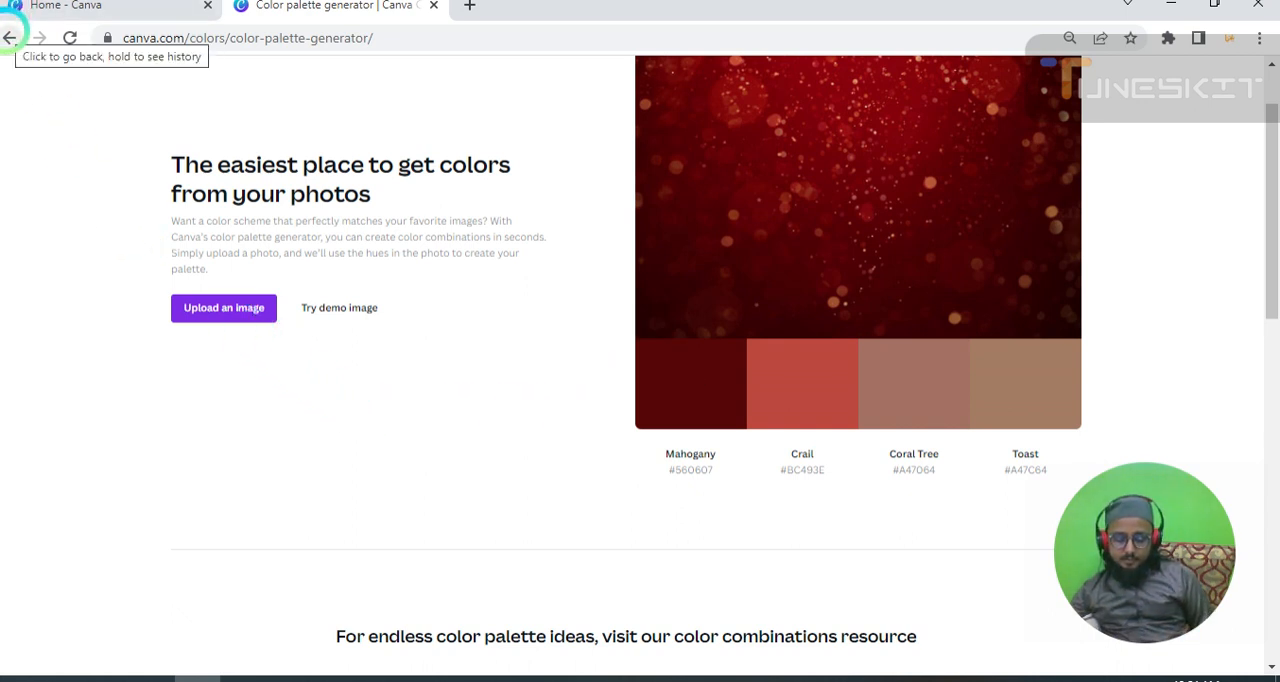
# Return to the Colors page, reopen the Color palette generator and copy the Hot Pink hex code #FFAEBC from the sample donut photo.
pyautogui.click(9, 37)
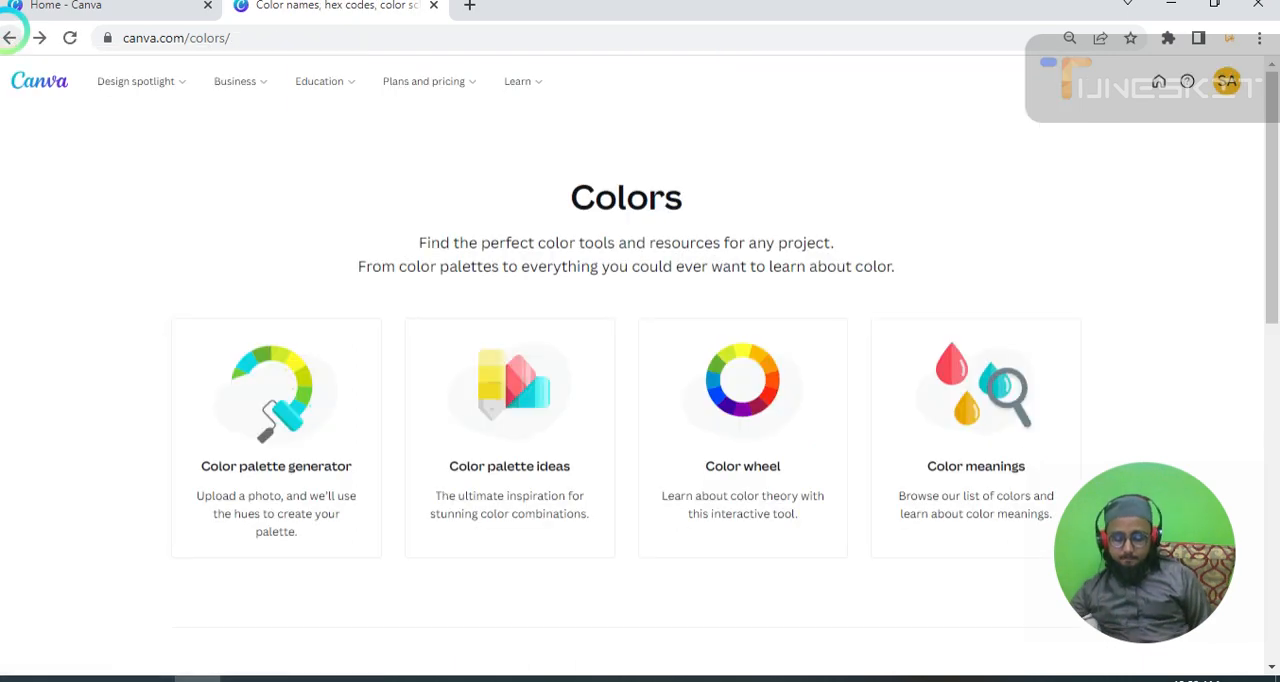
pyautogui.click(252, 365)
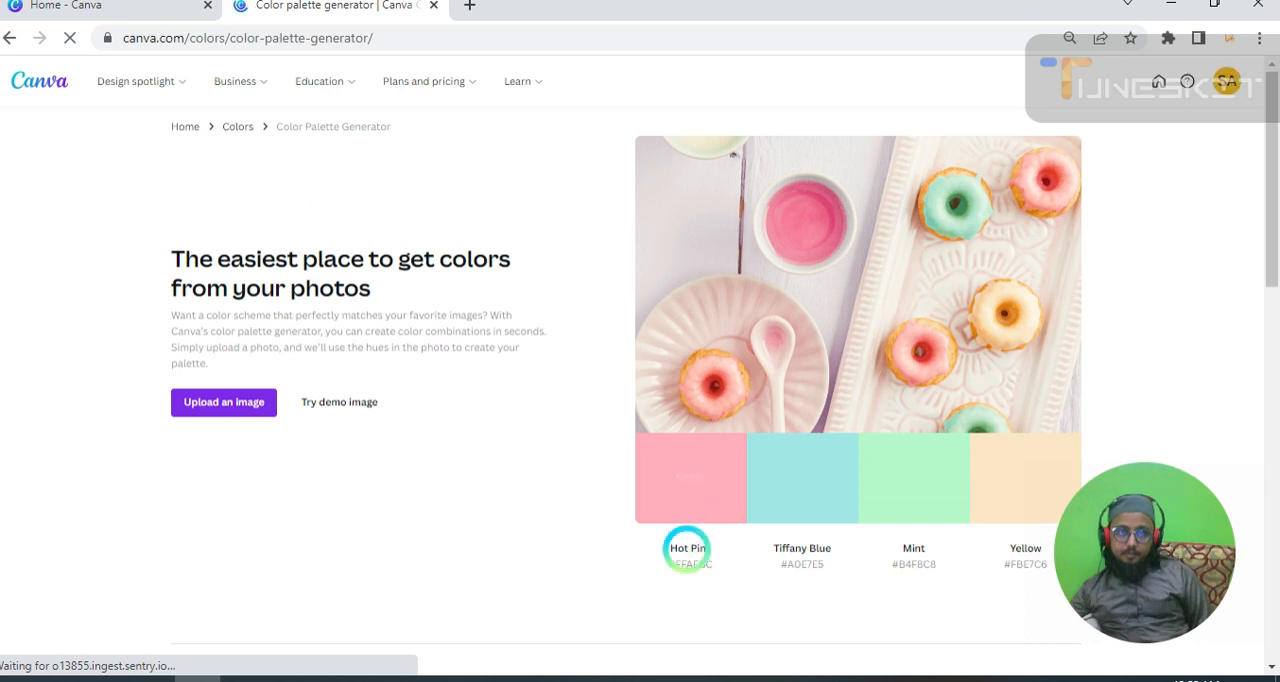
pyautogui.moveTo(714, 561); pyautogui.dragTo(686, 554)
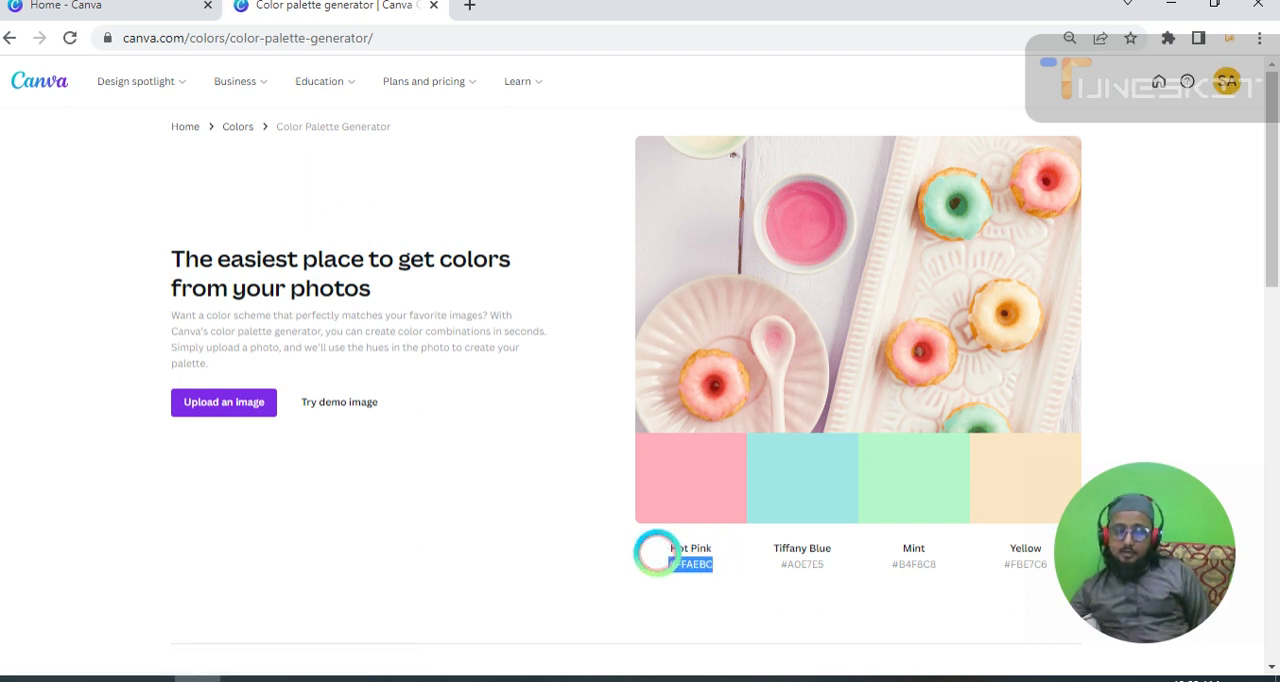
pyautogui.rightClick(656, 552)
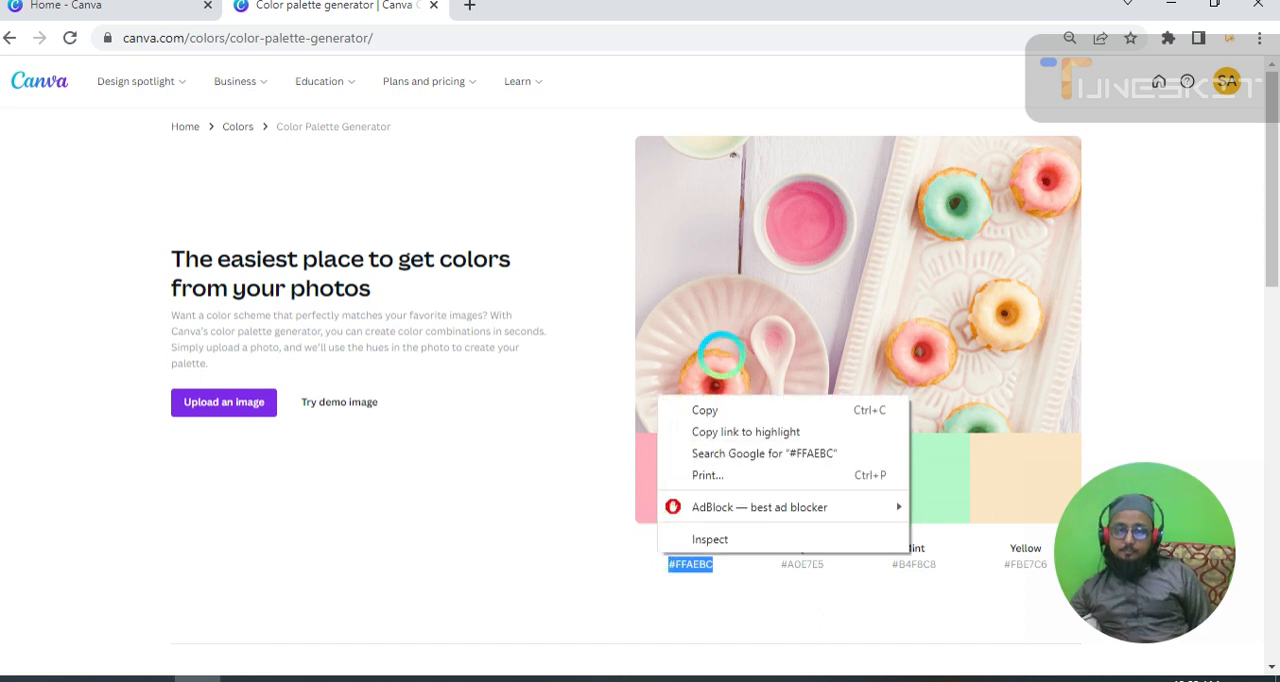
pyautogui.click(727, 410)
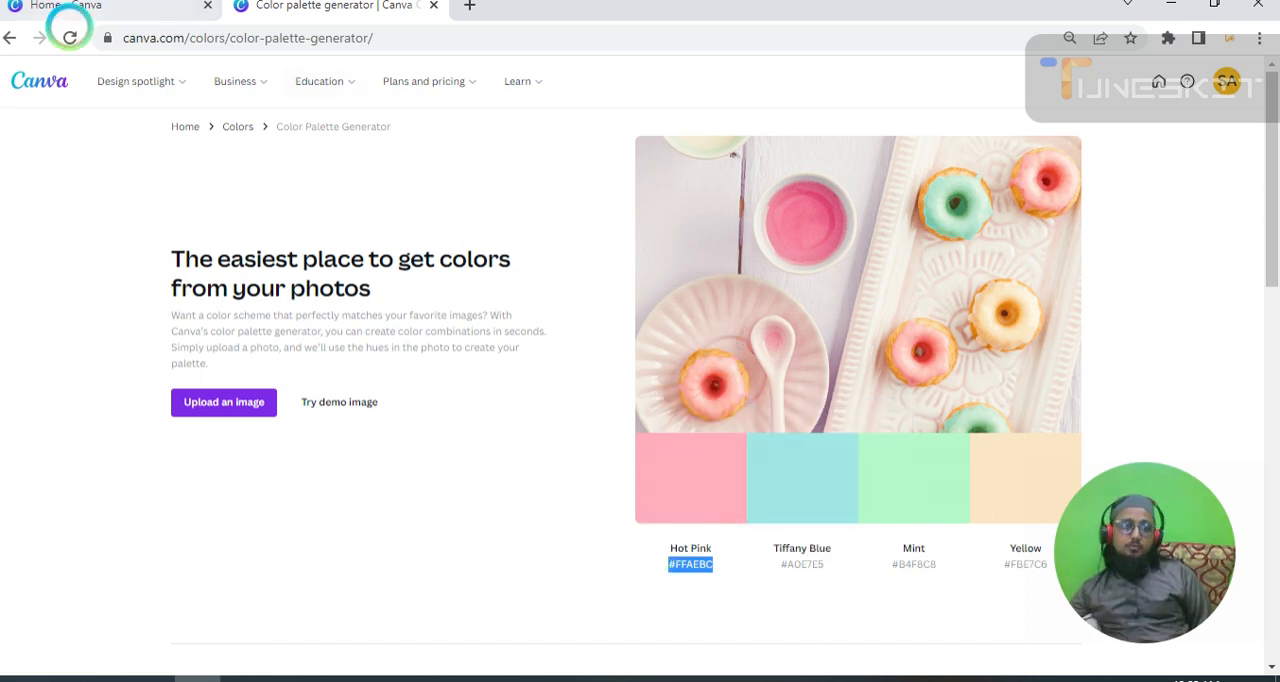
# Create a blank YouTube Banner design and place a small circle shape near the upper-left corner of its page.
pyautogui.click(80, 8)
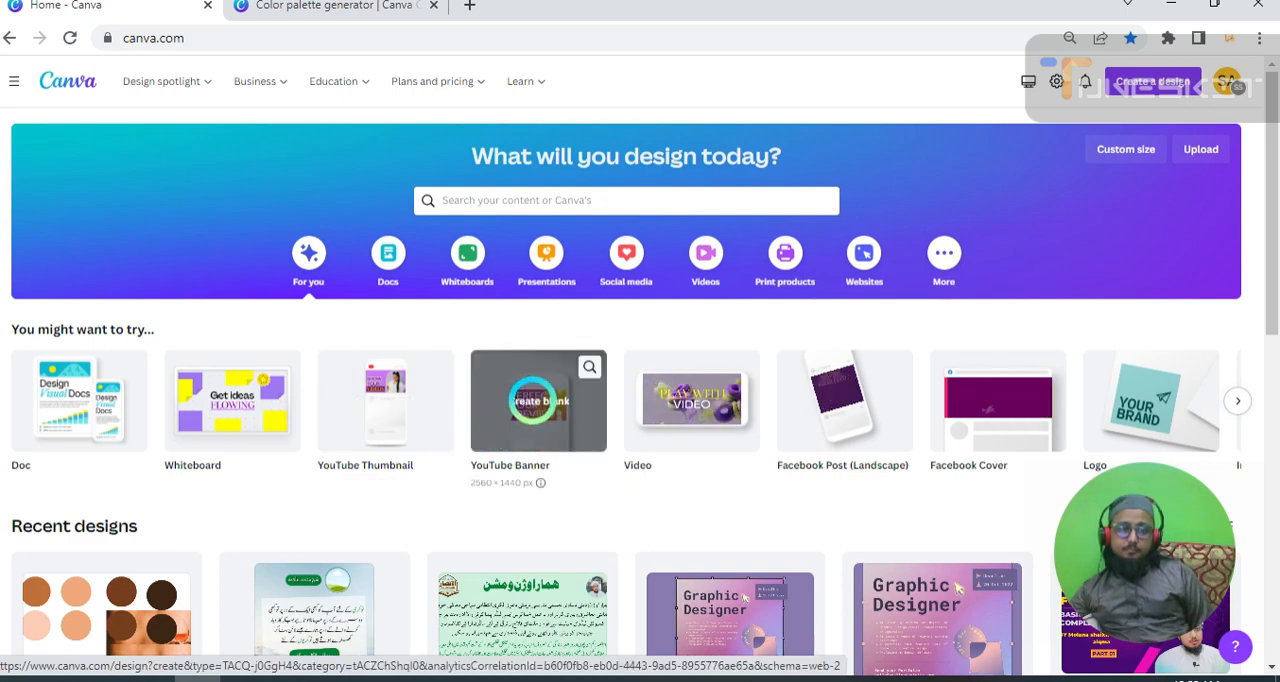
pyautogui.click(535, 400)
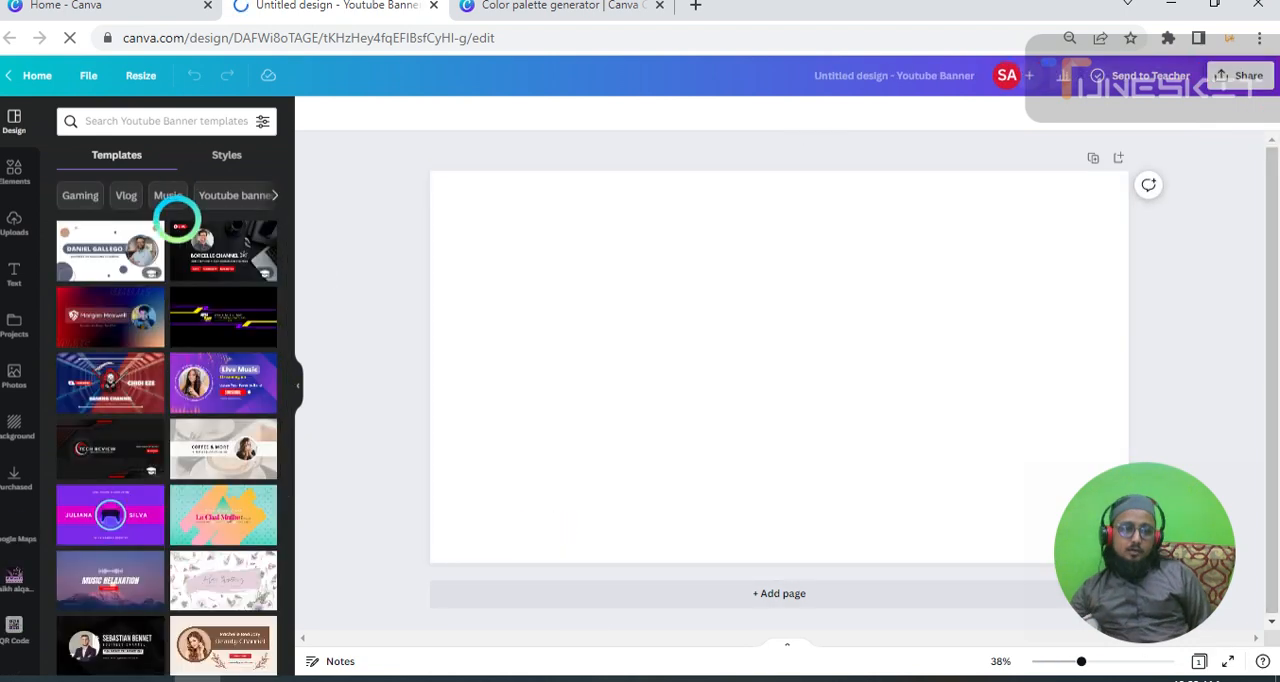
pyautogui.click(14, 170)
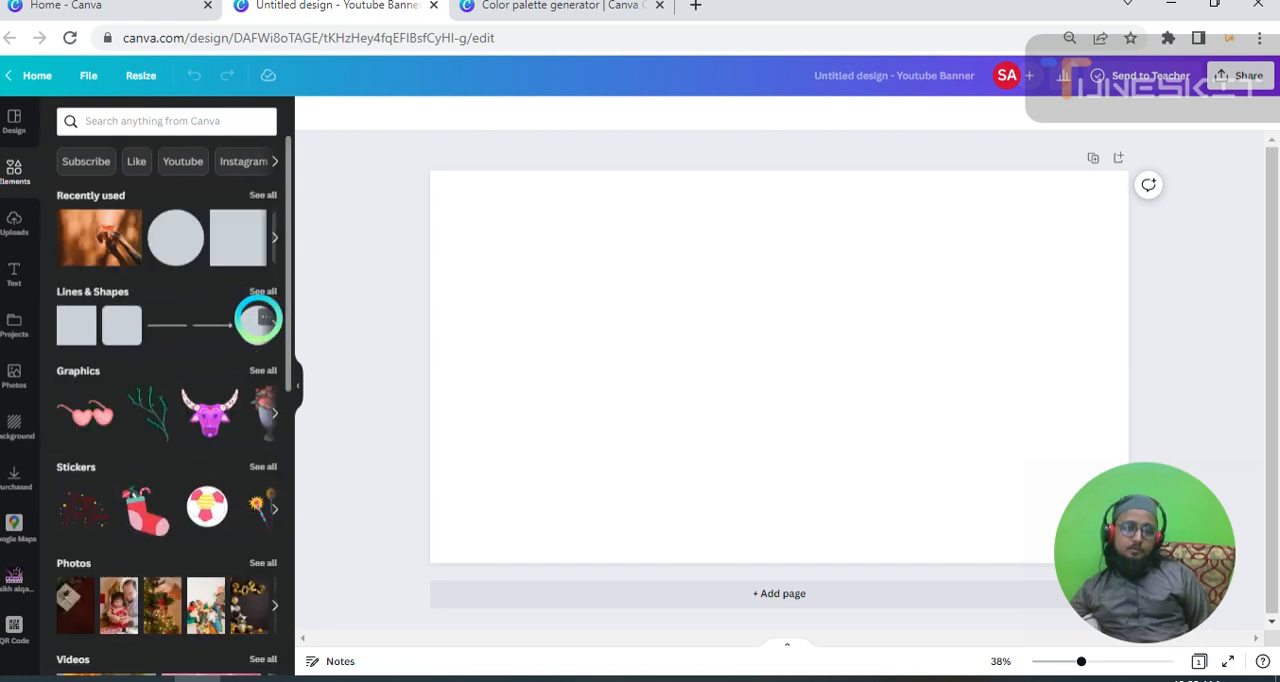
pyautogui.click(259, 320)
pyautogui.click(250, 328)
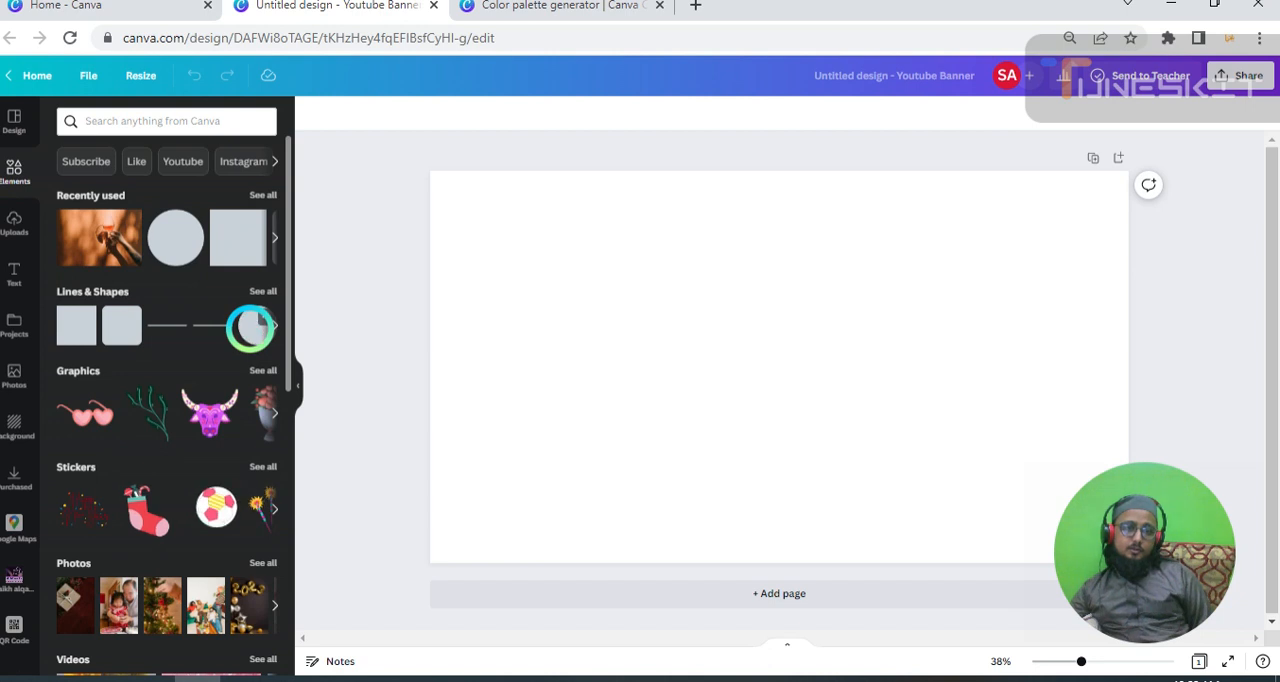
pyautogui.click(250, 328)
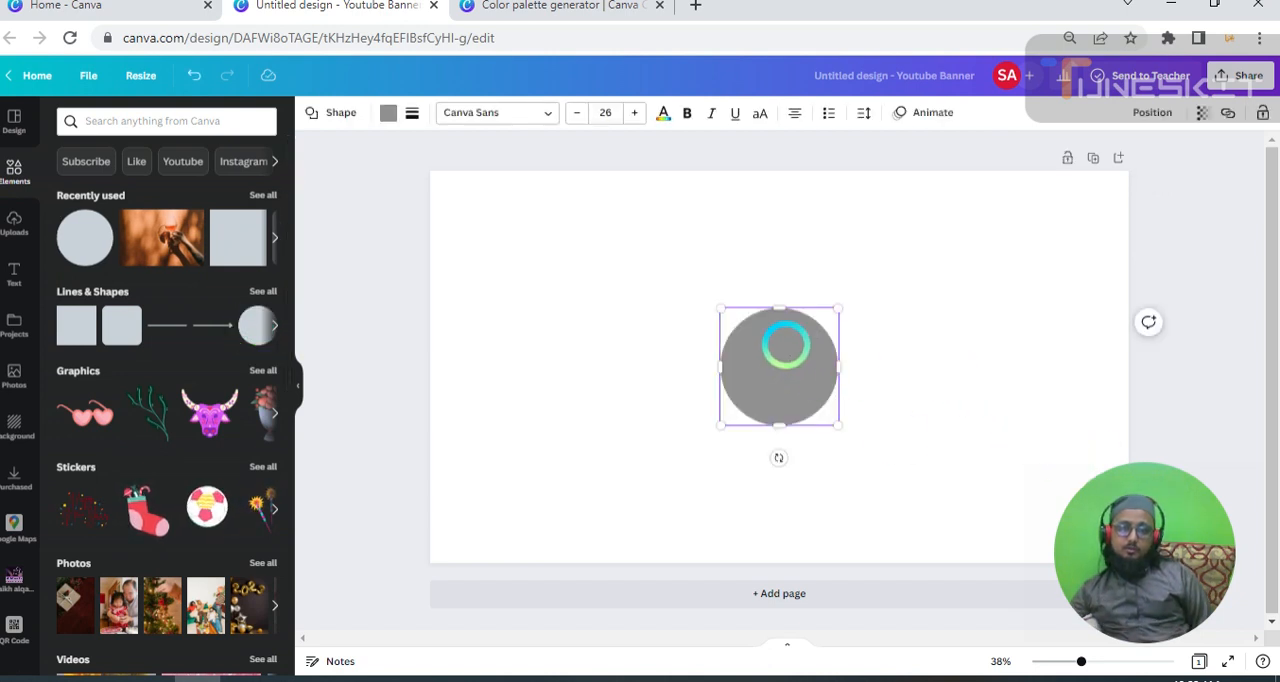
pyautogui.moveTo(785, 345); pyautogui.dragTo(526, 245)
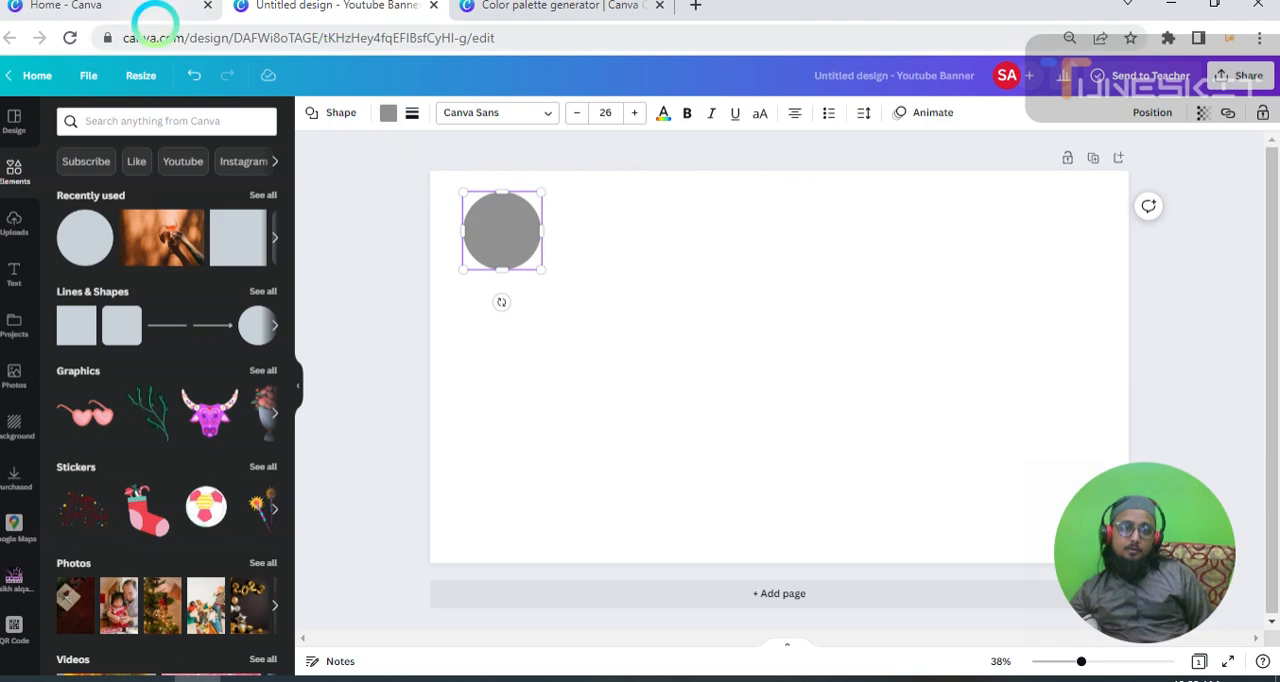
# Upload the brick wall photo with pink flowers from the video background folder to the Color palette generator.
pyautogui.click(140, 8)
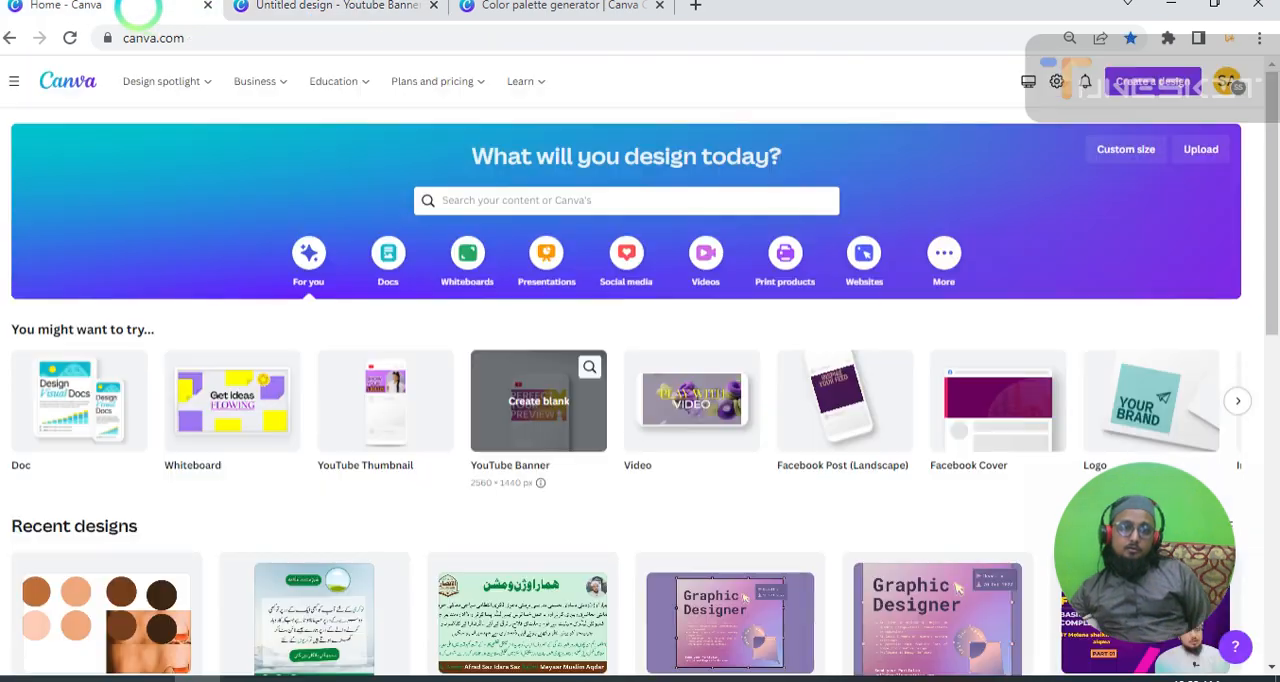
pyautogui.click(518, 7)
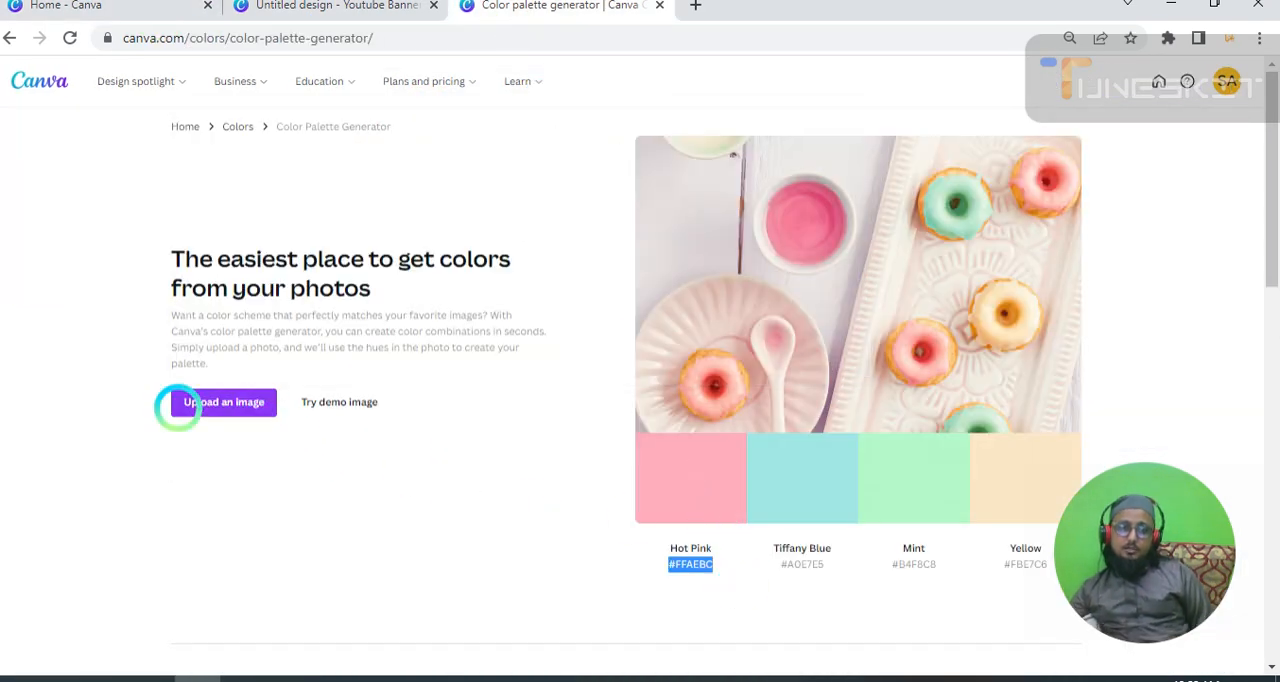
pyautogui.click(213, 402)
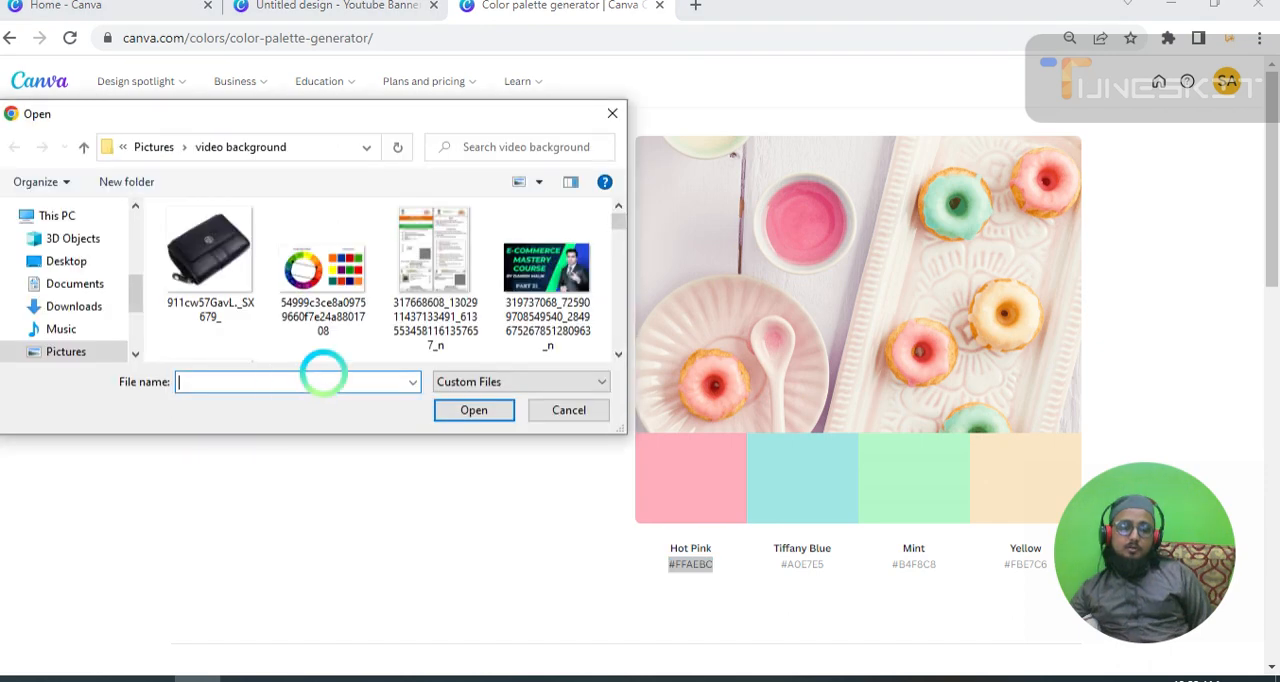
pyautogui.scroll(-3, 434, 257)
pyautogui.scroll(1, 435, 255)
pyautogui.scroll(-5, 434, 257)
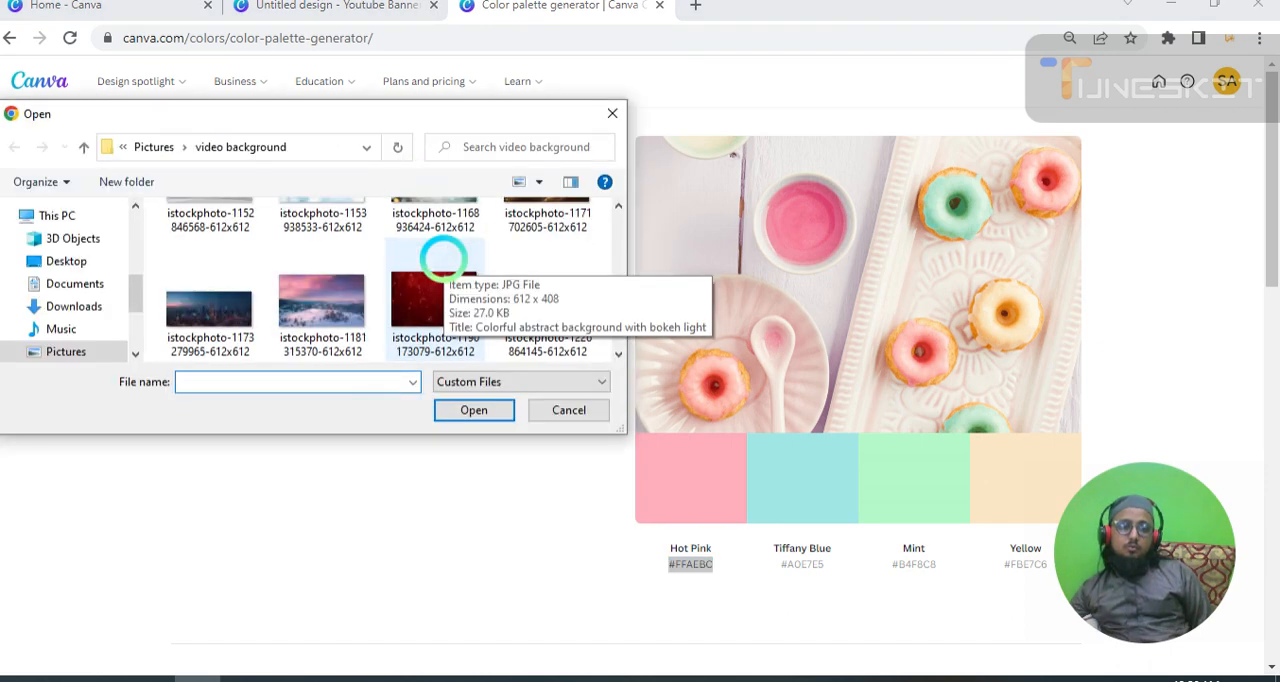
pyautogui.scroll(1, 435, 270)
pyautogui.scroll(-1, 436, 278)
pyautogui.click(354, 289)
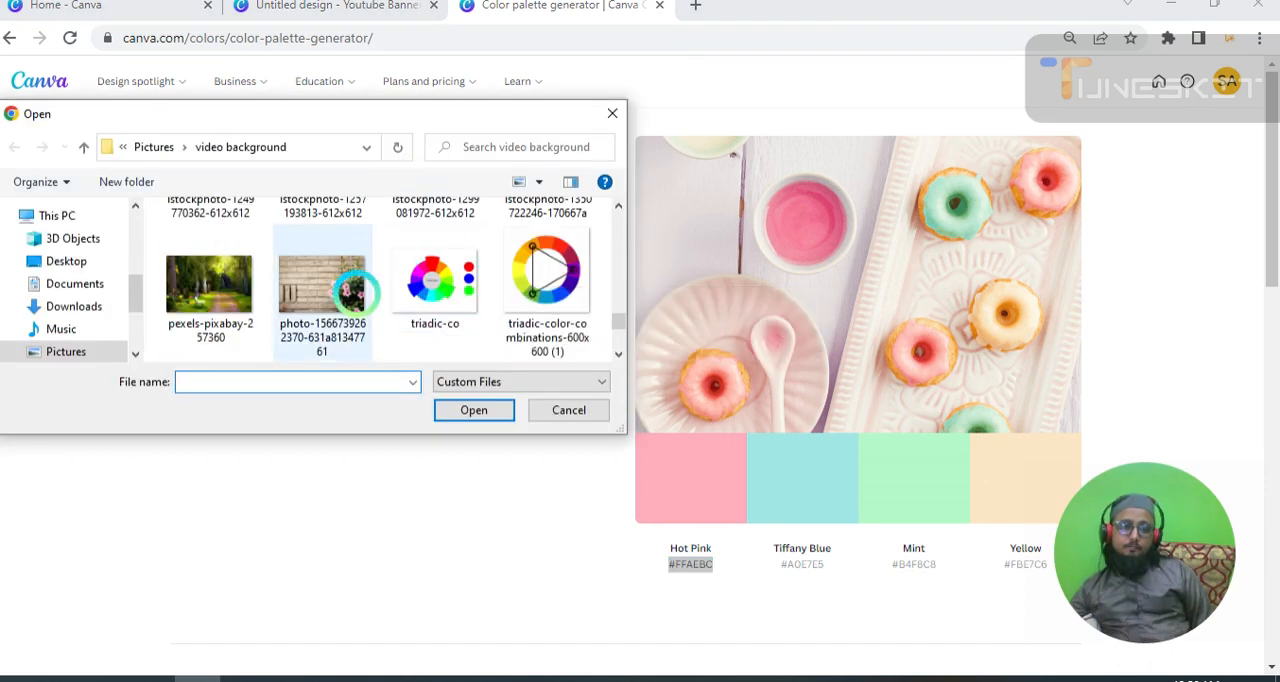
pyautogui.click(457, 409)
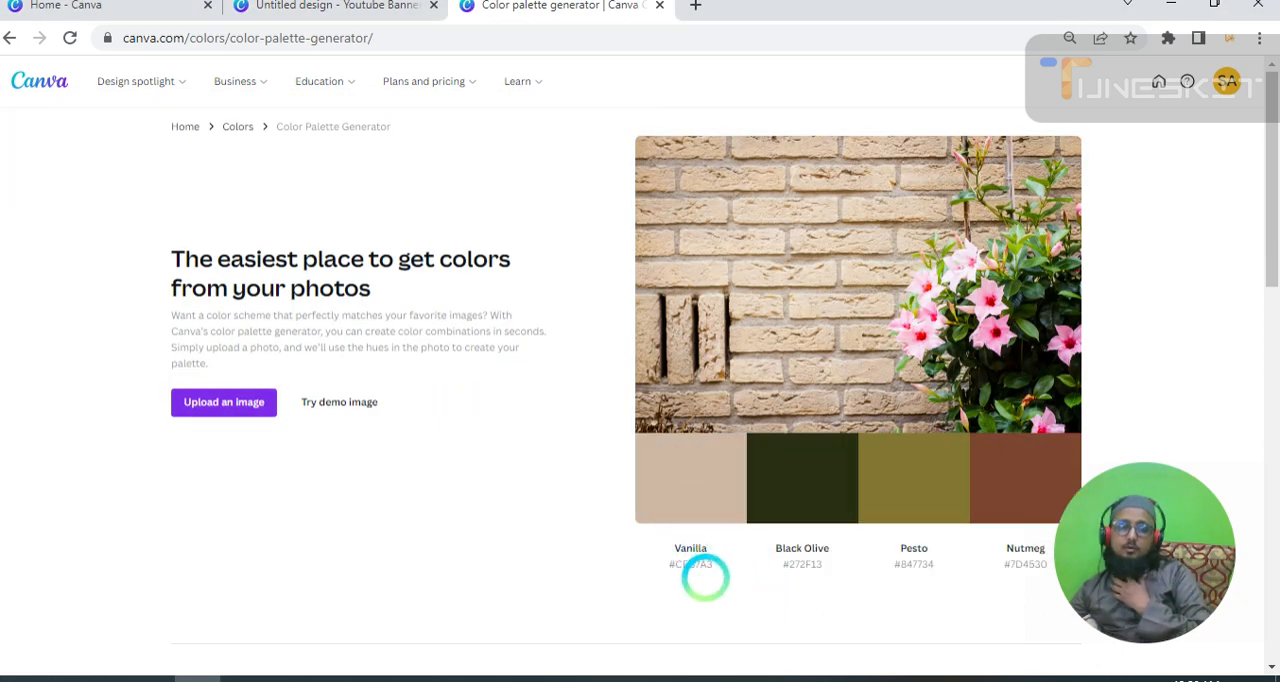
# Copy the Vanilla hex code #CEB7A3 from the palette of the brick wall photo.
pyautogui.moveTo(711, 563); pyautogui.dragTo(640, 562)
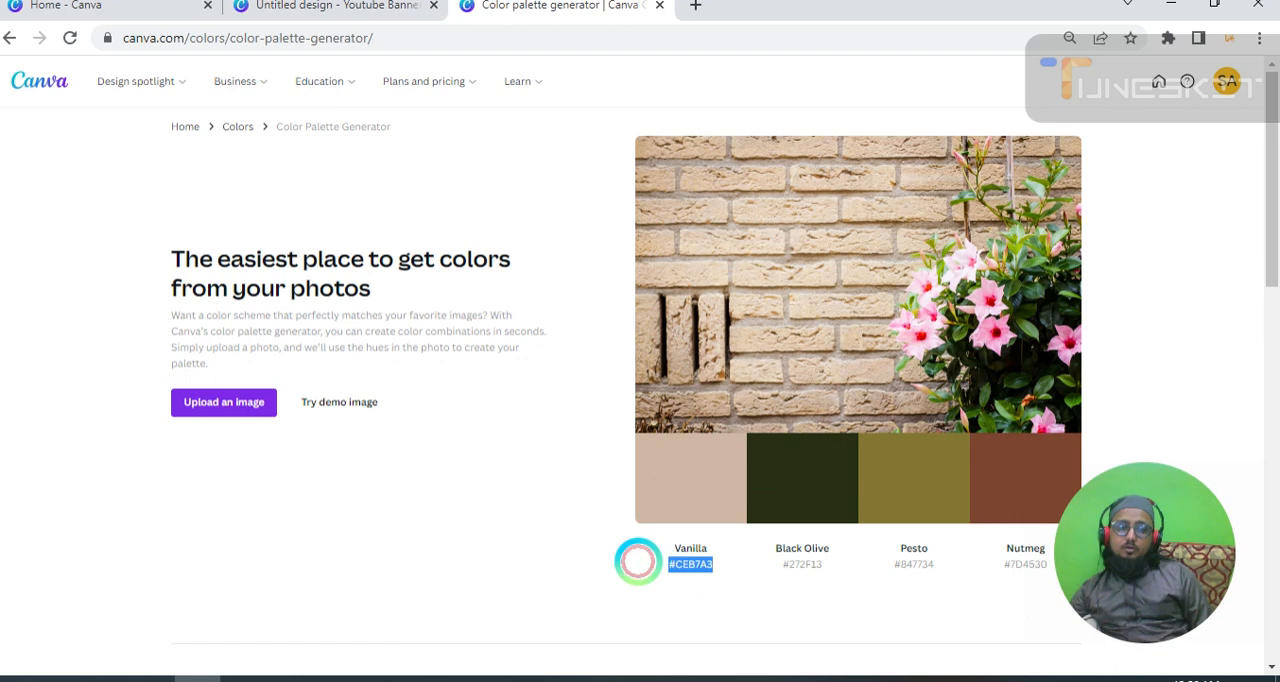
pyautogui.rightClick(638, 561)
pyautogui.click(695, 419)
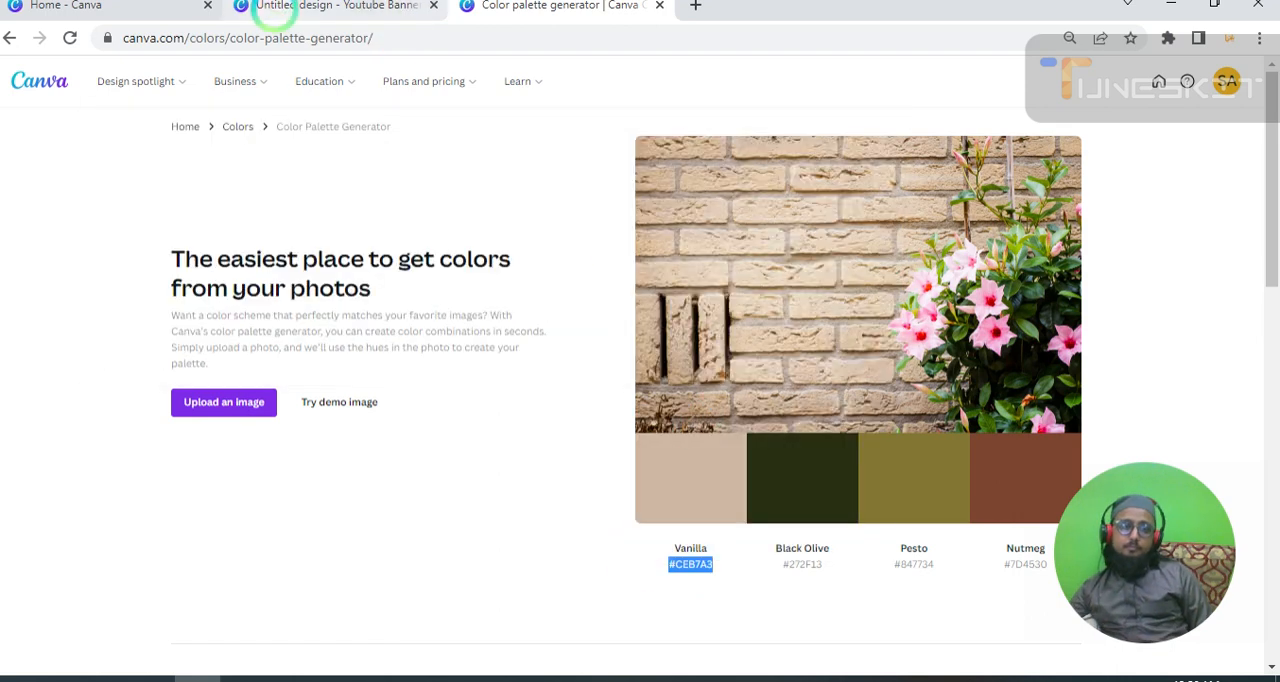
# Fill the circle in the YouTube Banner design with the copied color #CEB7A3 and deselect it.
pyautogui.click(275, 8)
pyautogui.click(494, 229)
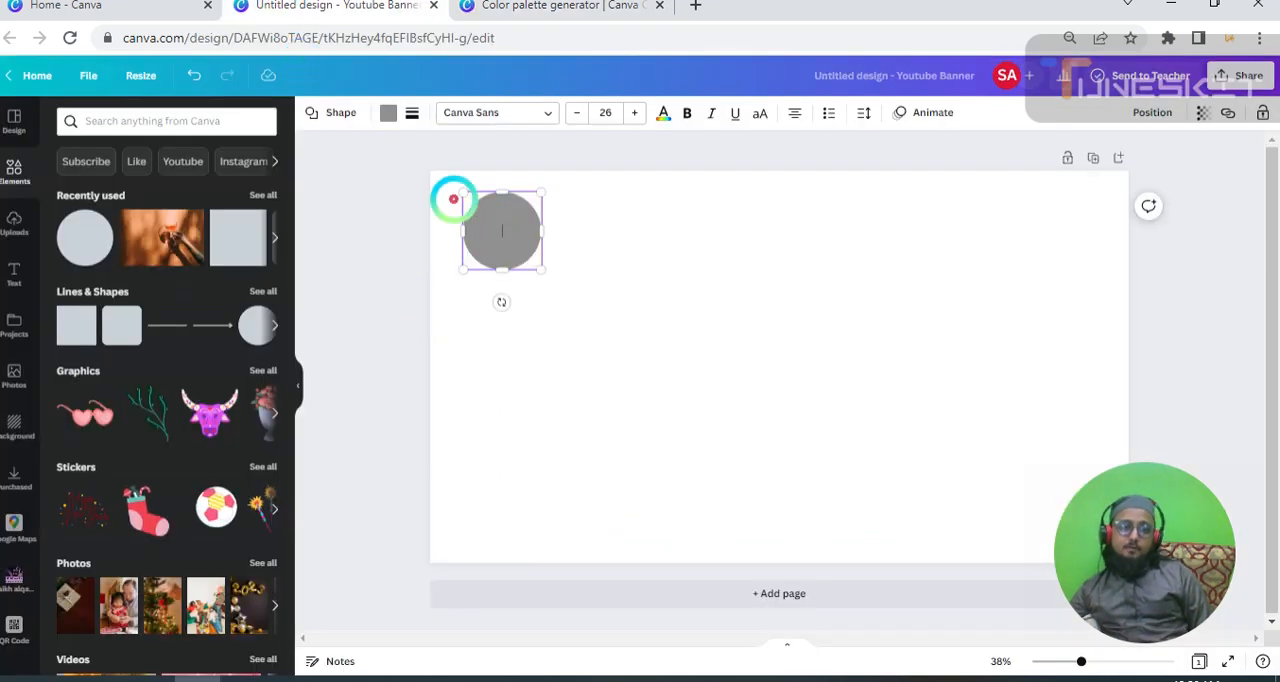
pyautogui.click(388, 112)
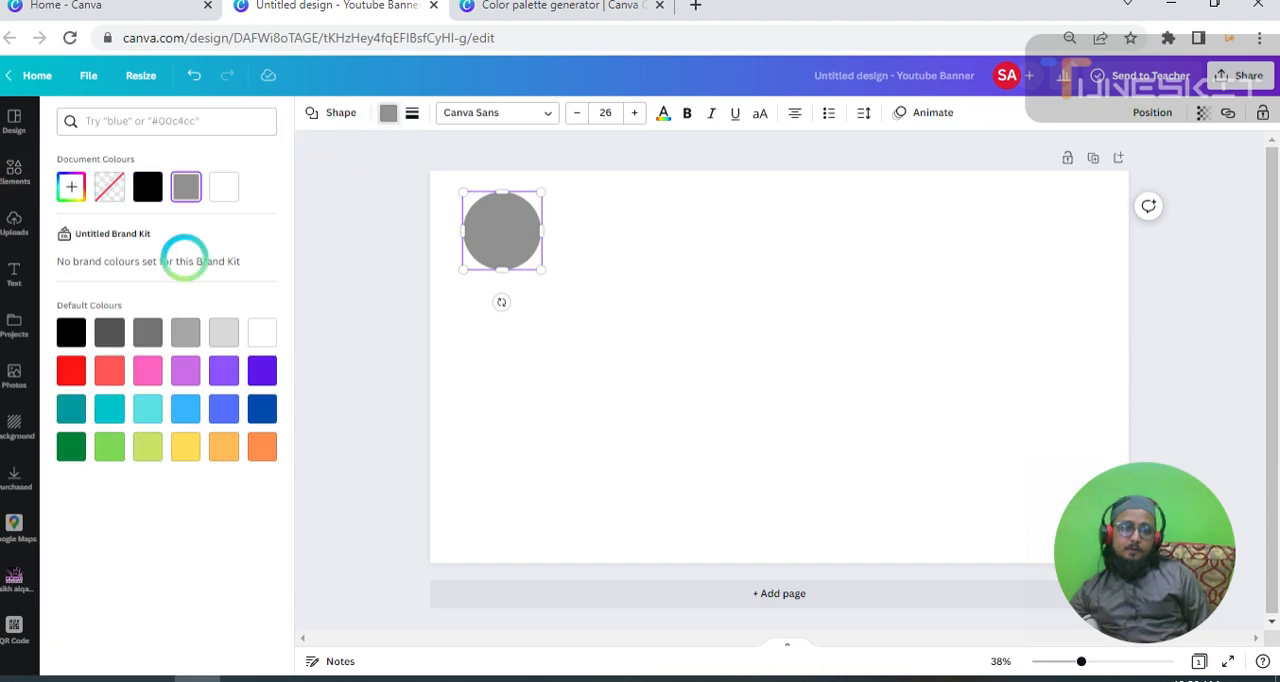
pyautogui.click(72, 186)
pyautogui.click(155, 333)
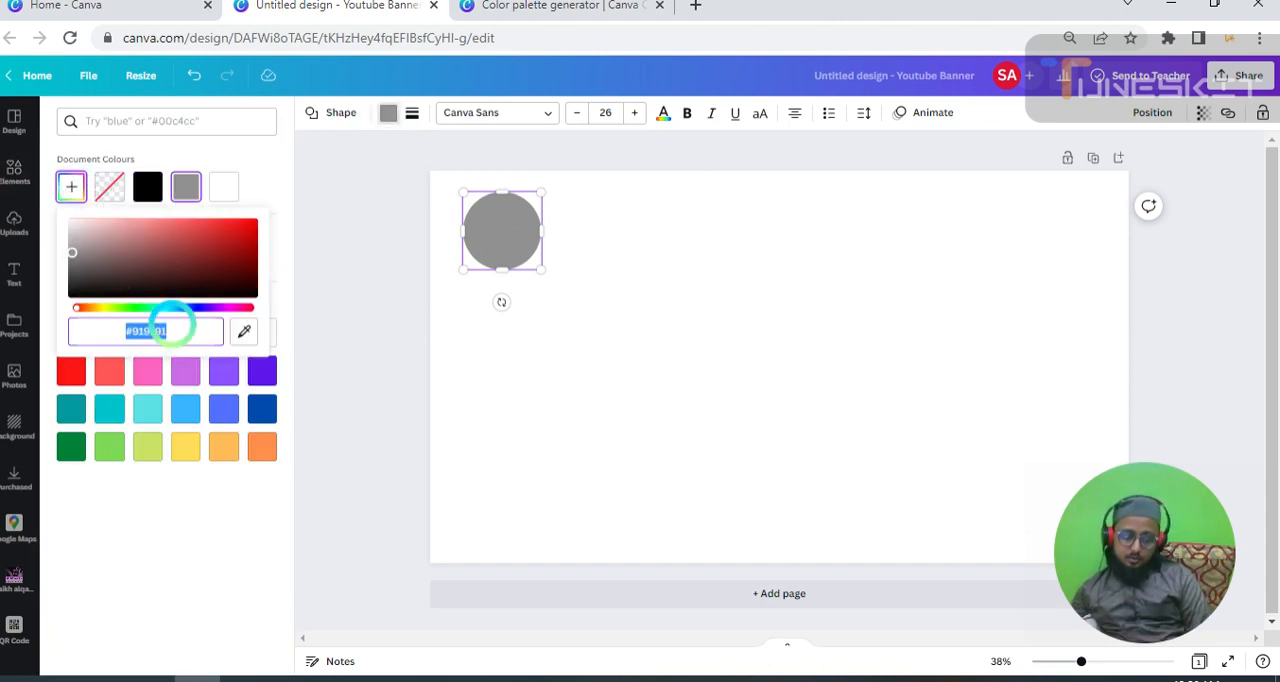
pyautogui.write('#')
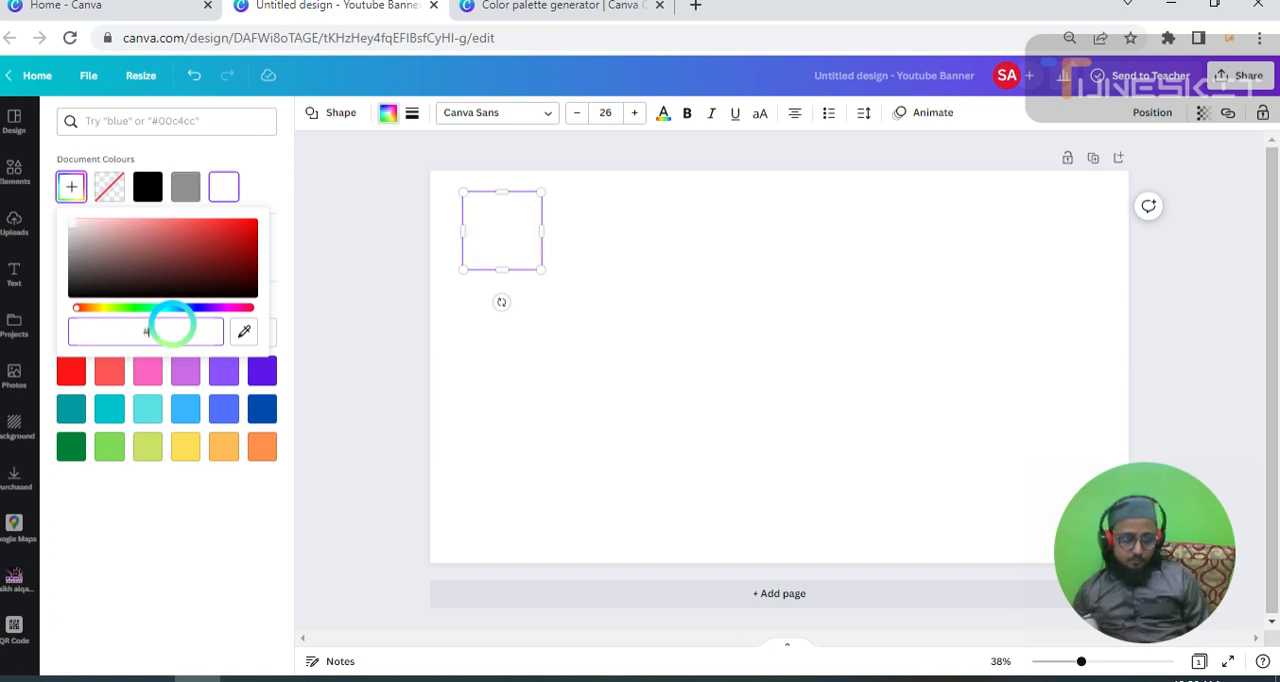
pyautogui.hotkey('ctrl', 'v')
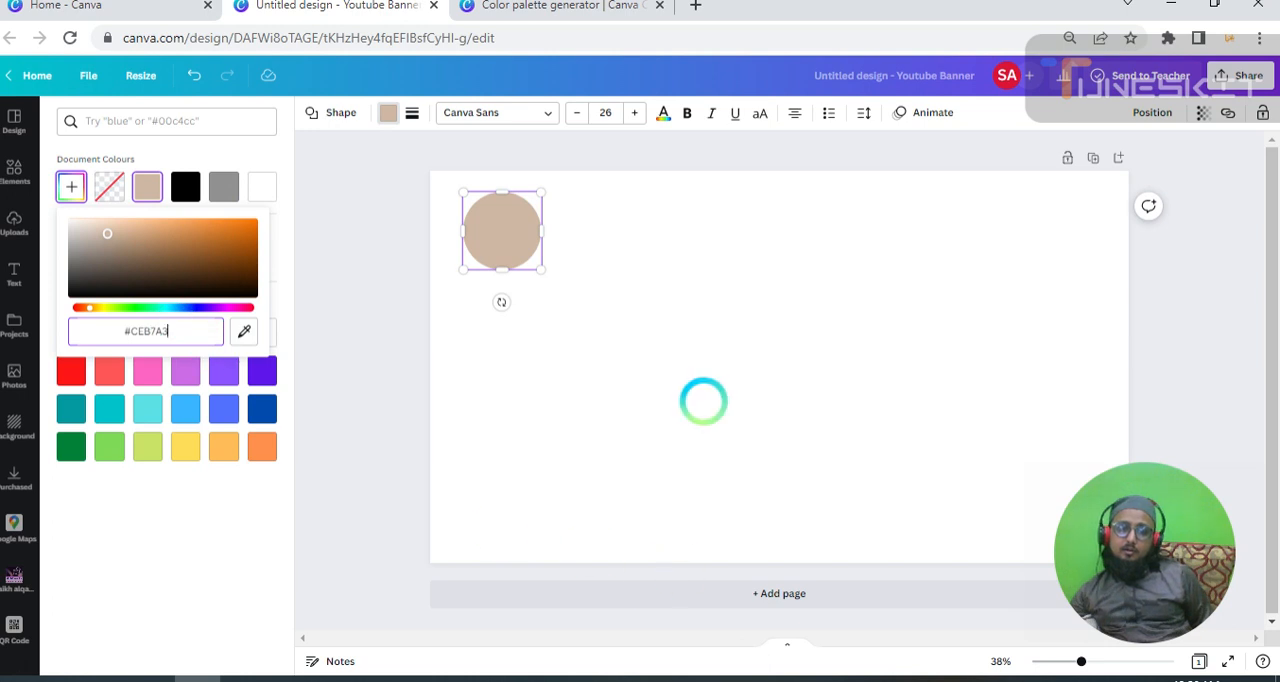
pyautogui.click(703, 397)
pyautogui.click(660, 340)
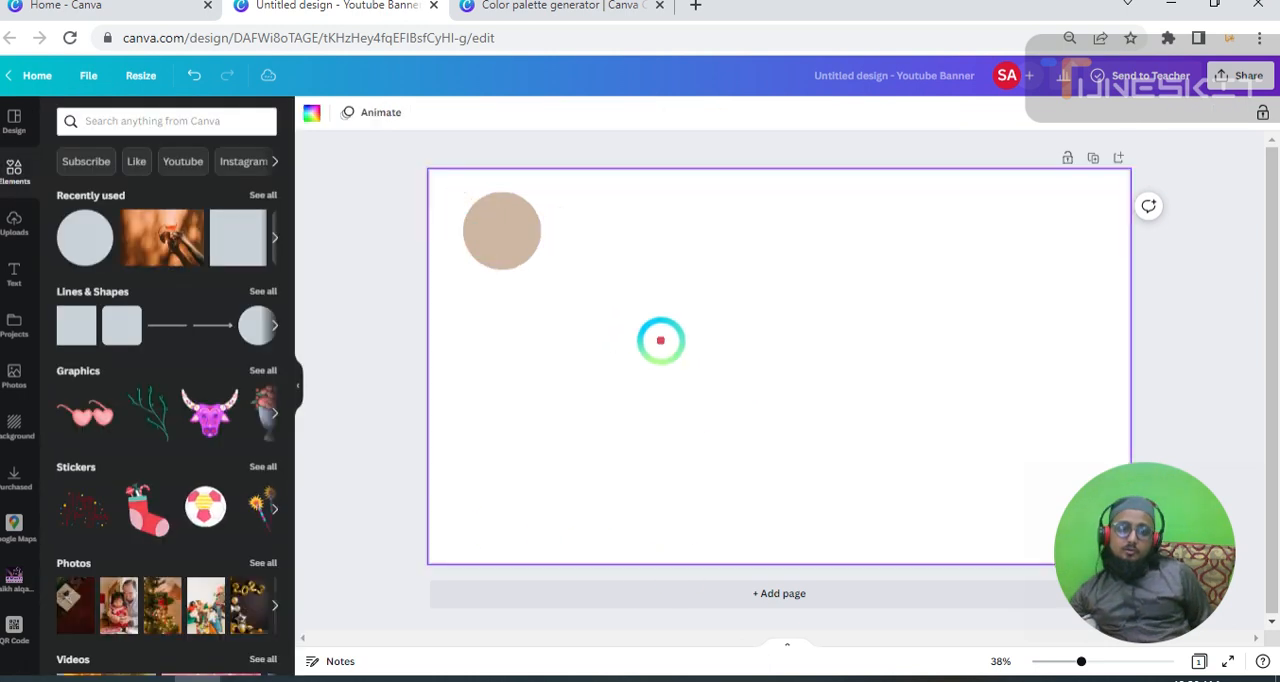
# Duplicate the beige circle twice and place both copies beside it in a row near the page's upper edge.
pyautogui.click(500, 229)
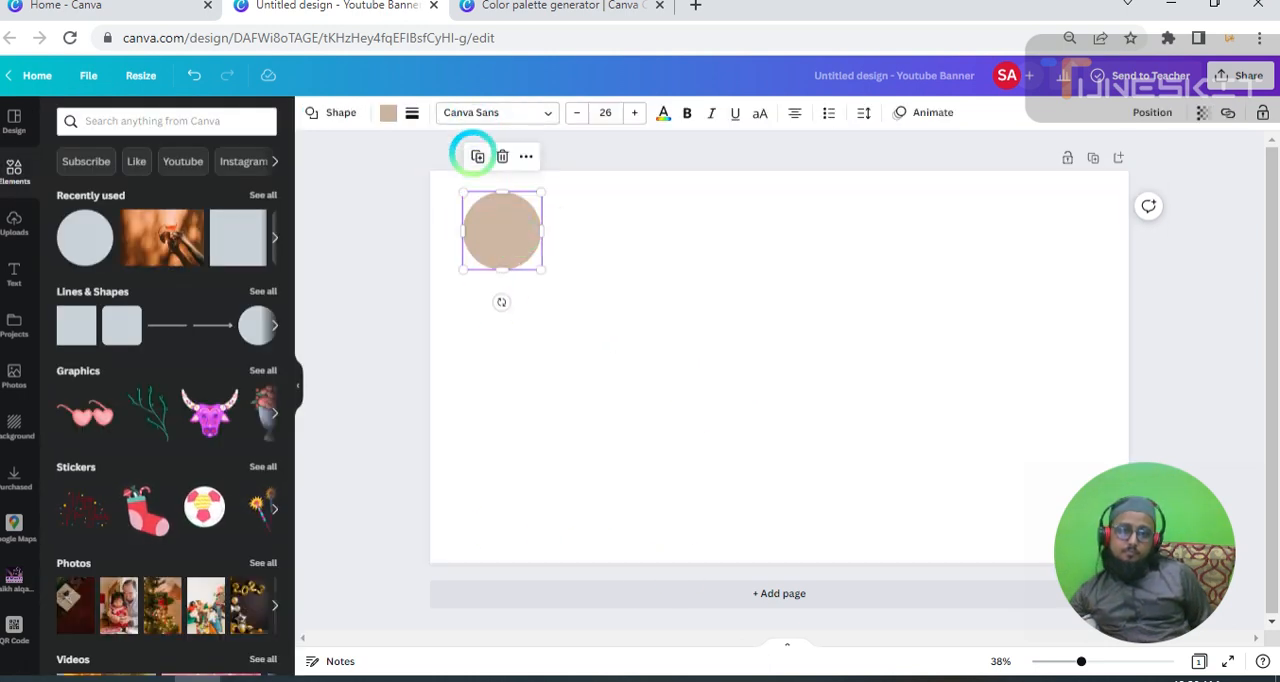
pyautogui.click(477, 156)
pyautogui.moveTo(500, 237); pyautogui.dragTo(580, 243)
pyautogui.click(497, 226)
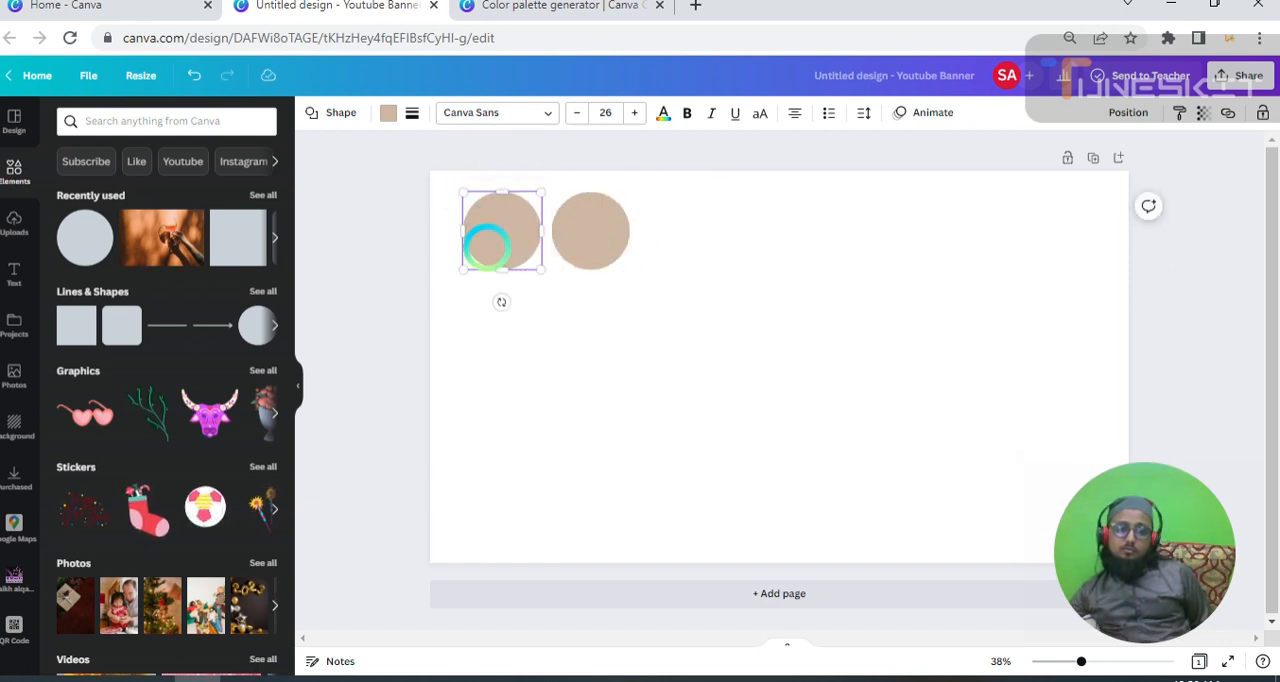
pyautogui.click(544, 322)
pyautogui.click(506, 230)
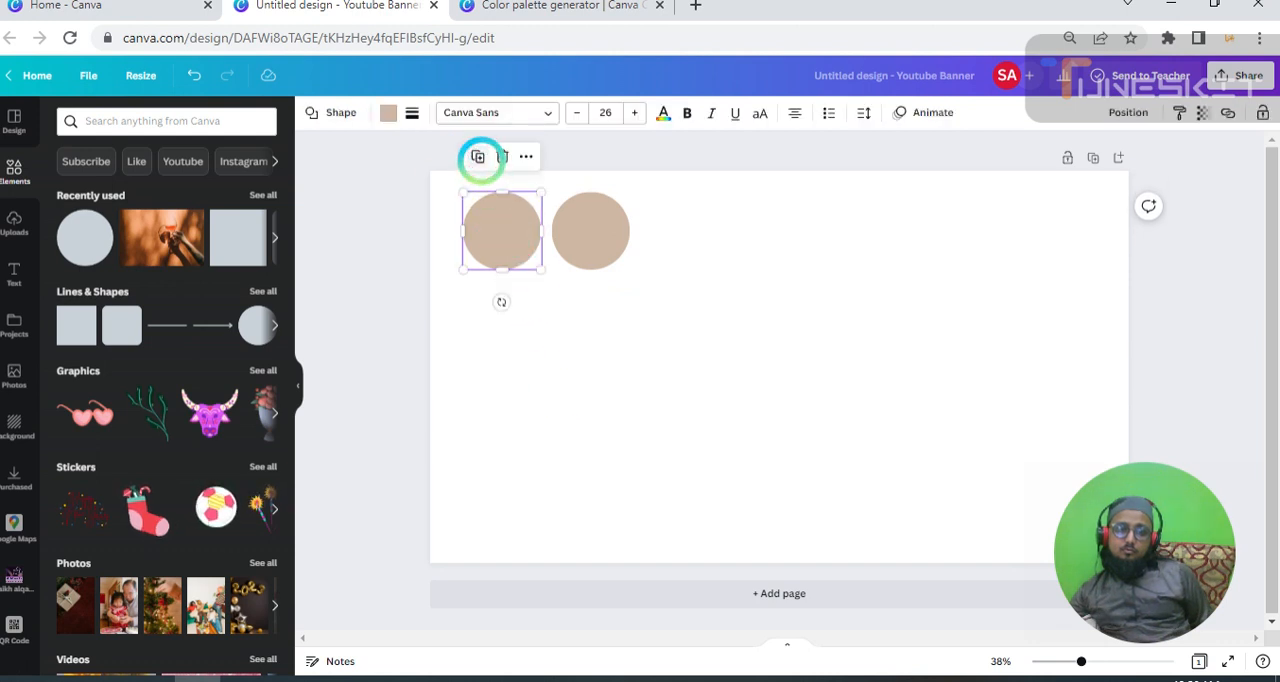
pyautogui.click(481, 161)
pyautogui.moveTo(500, 229); pyautogui.dragTo(700, 233)
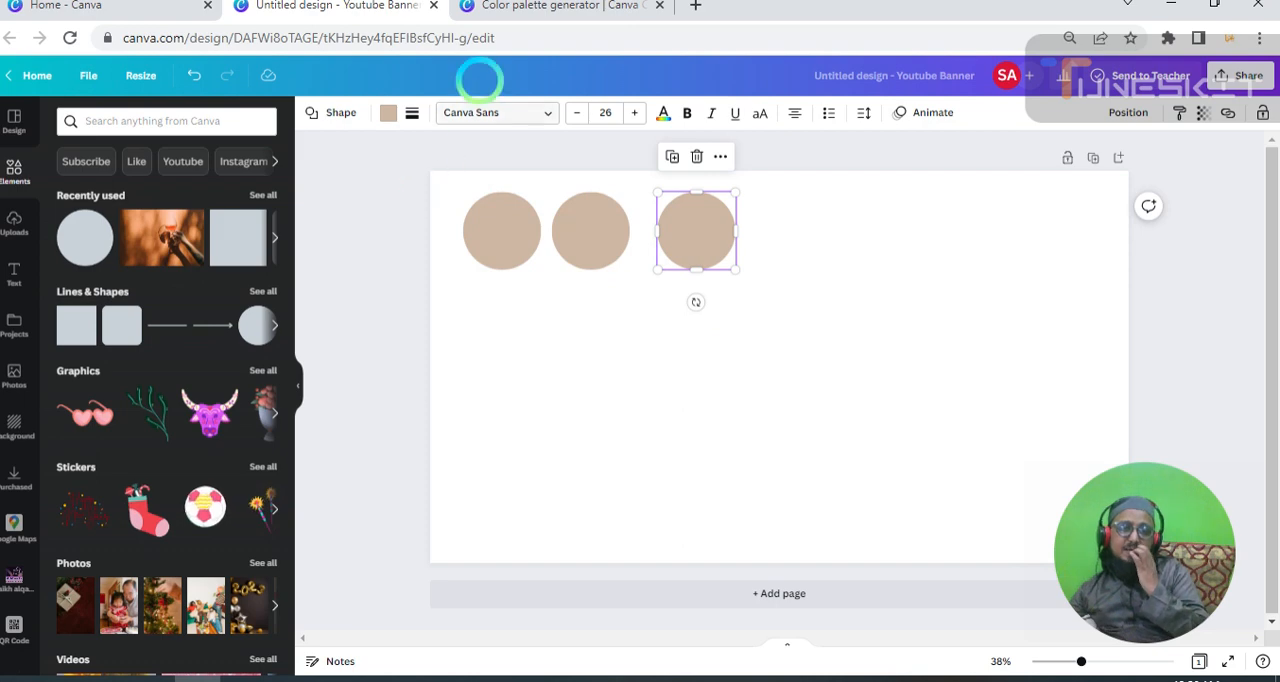
# Copy the Black Olive hex code #272F13 from the brick wall photo's palette in the Color palette generator.
pyautogui.click(530, 8)
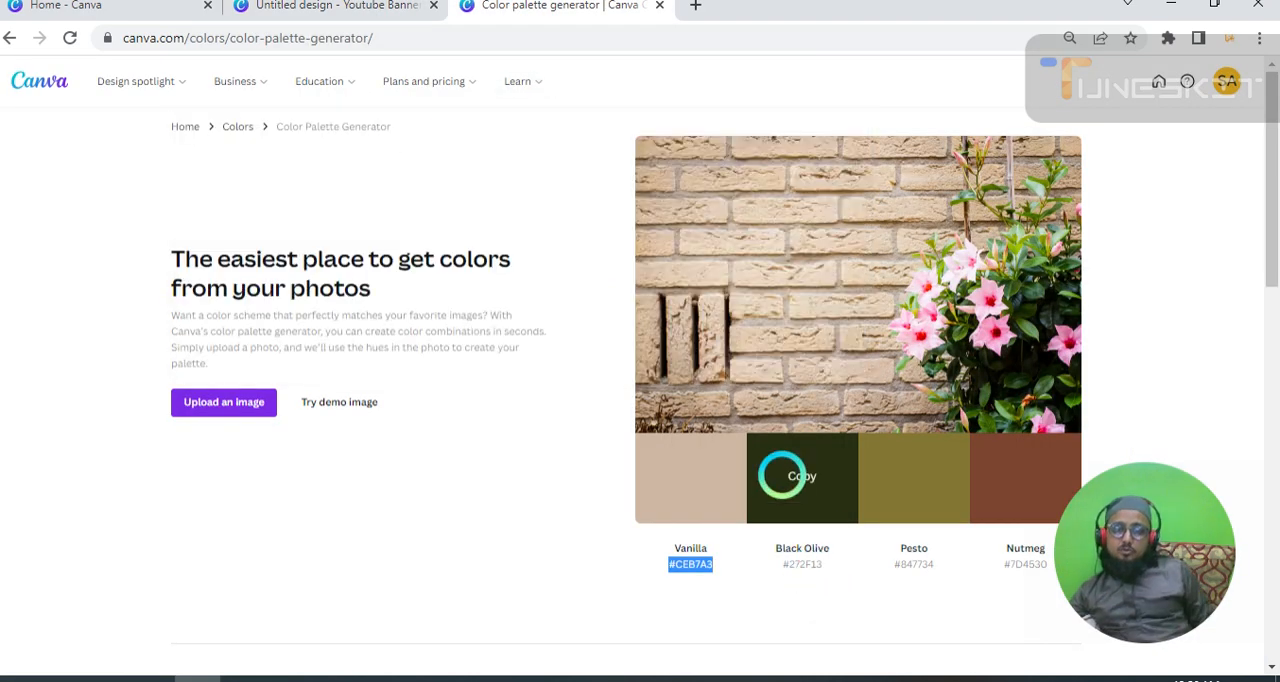
pyautogui.click(832, 580)
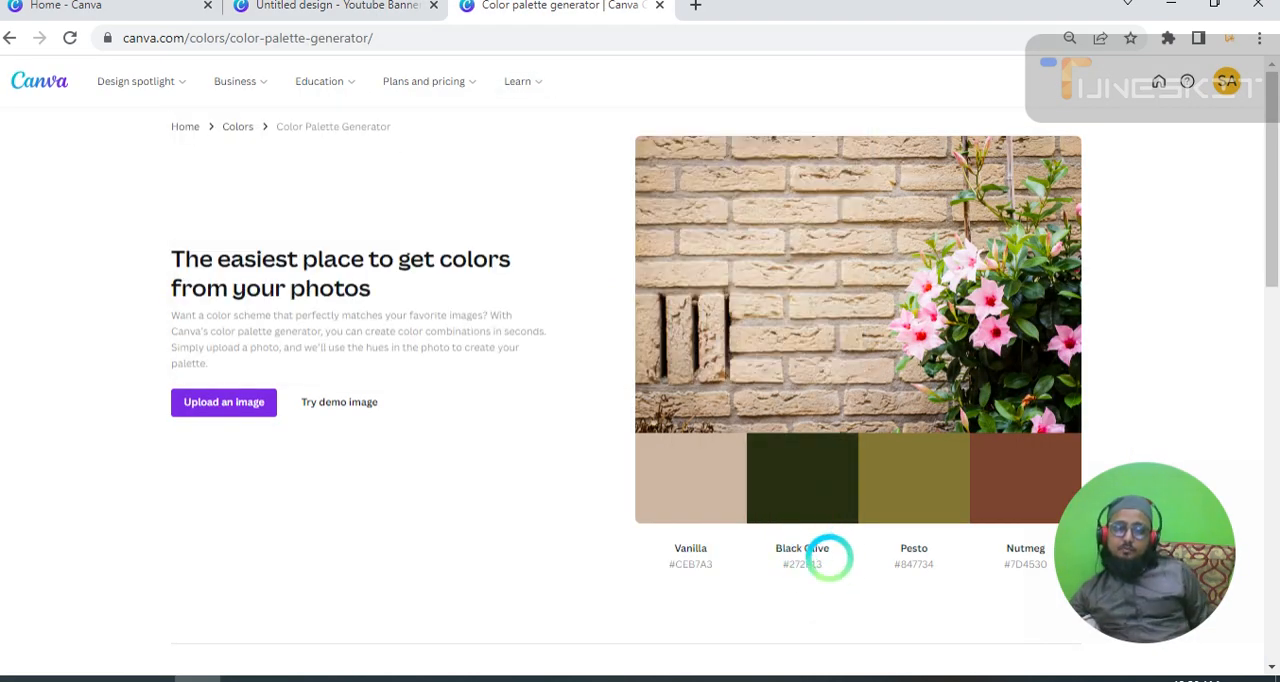
pyautogui.moveTo(828, 560); pyautogui.dragTo(787, 567)
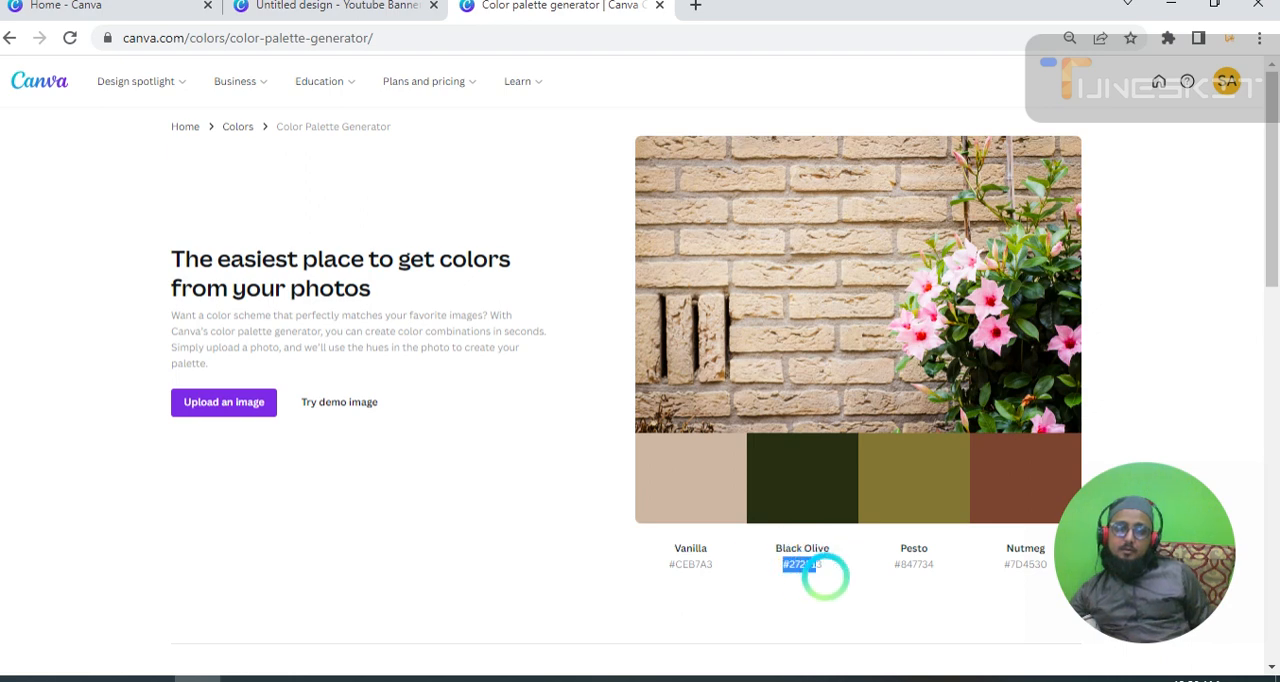
pyautogui.rightClick(806, 564)
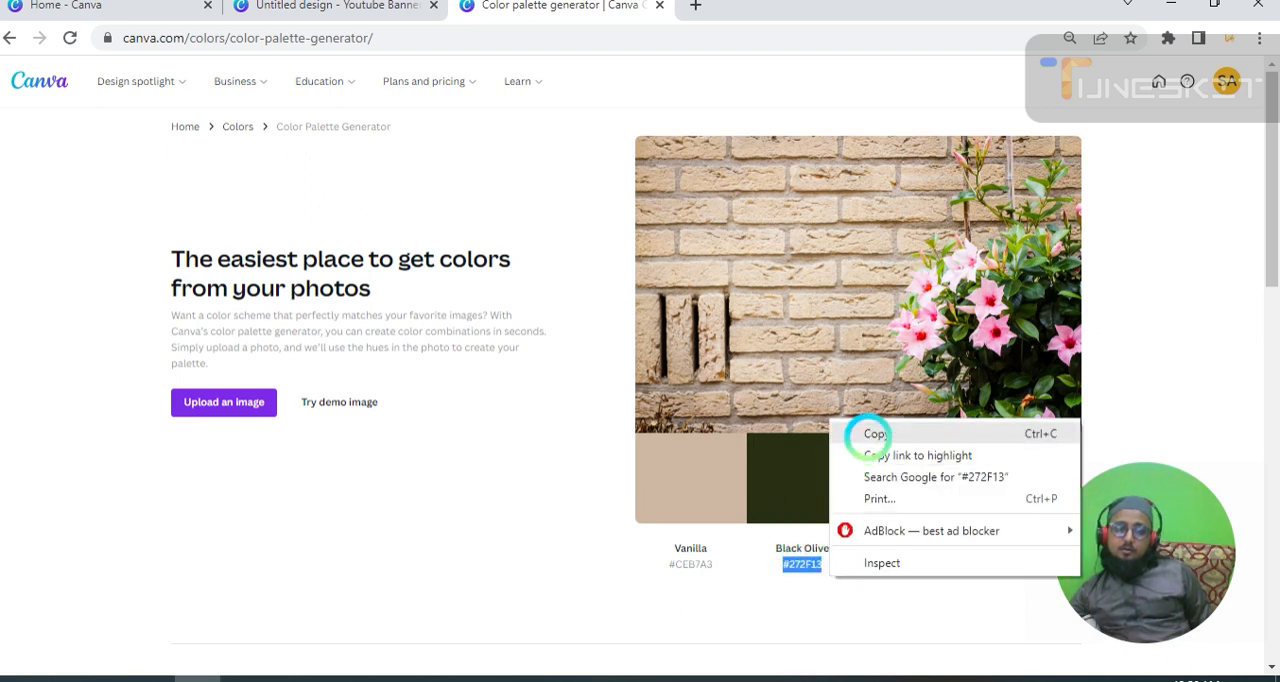
pyautogui.click(851, 424)
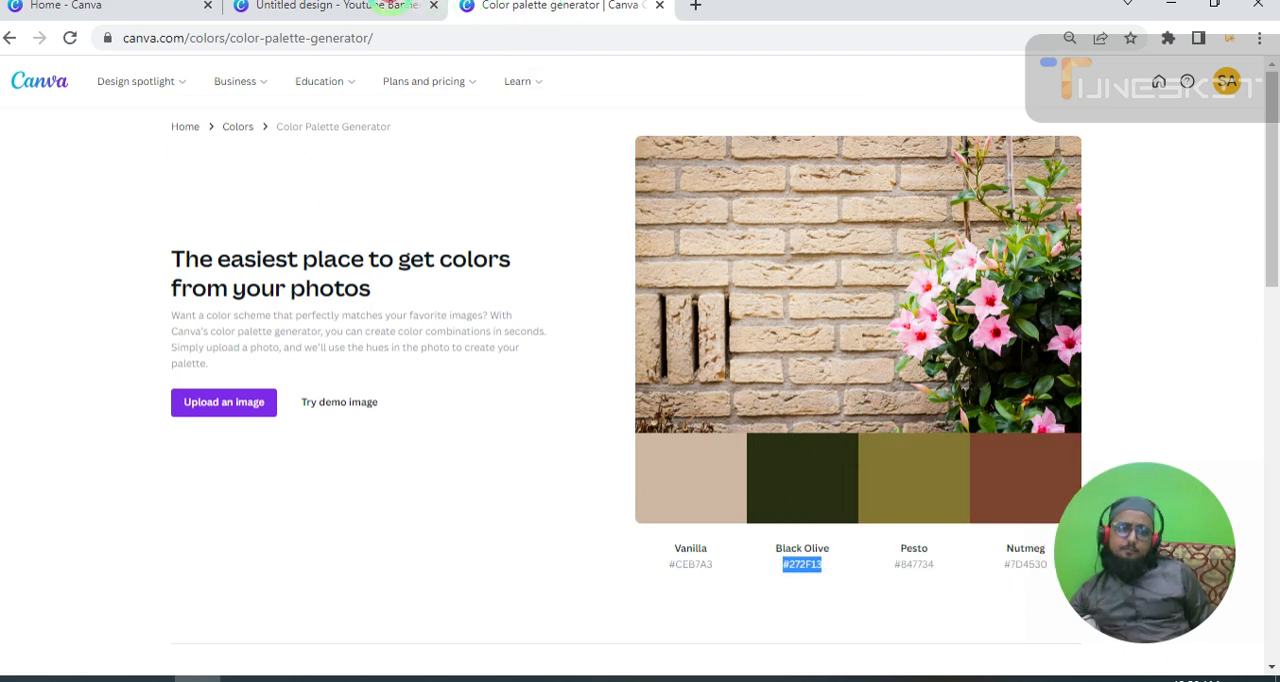
# Fill the middle circle in the YouTube Banner design with the copied color #272F13.
pyautogui.click(315, 5)
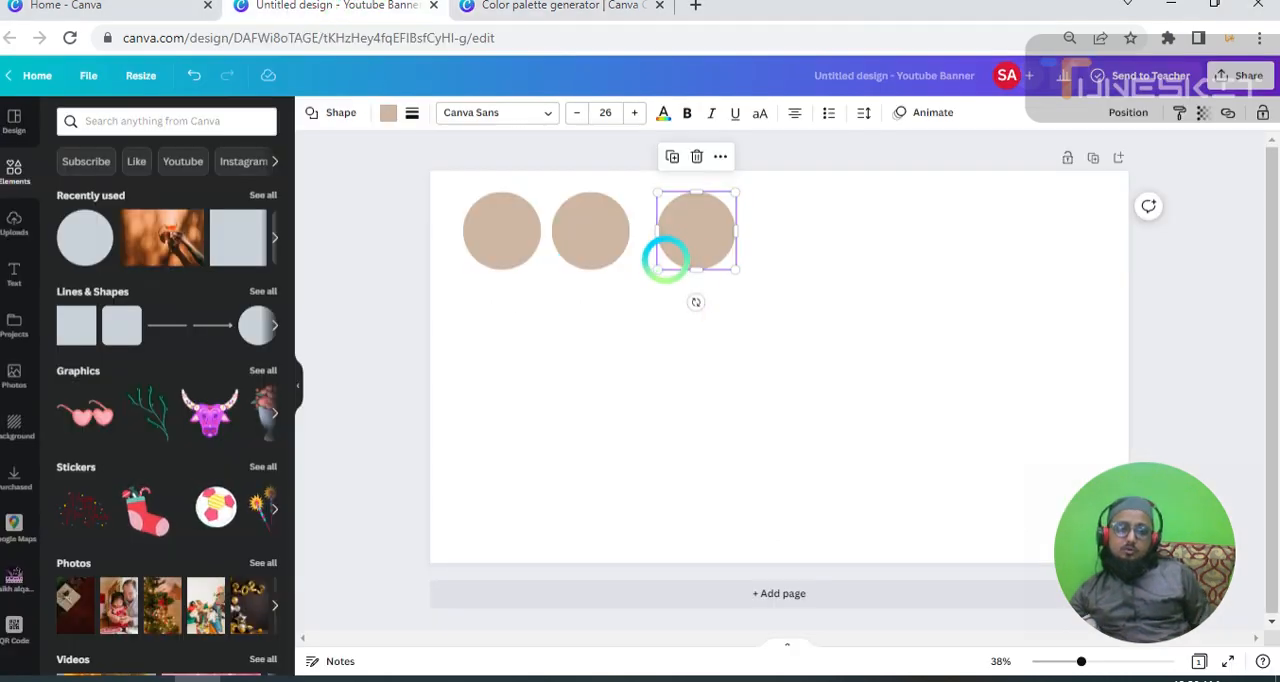
pyautogui.click(562, 237)
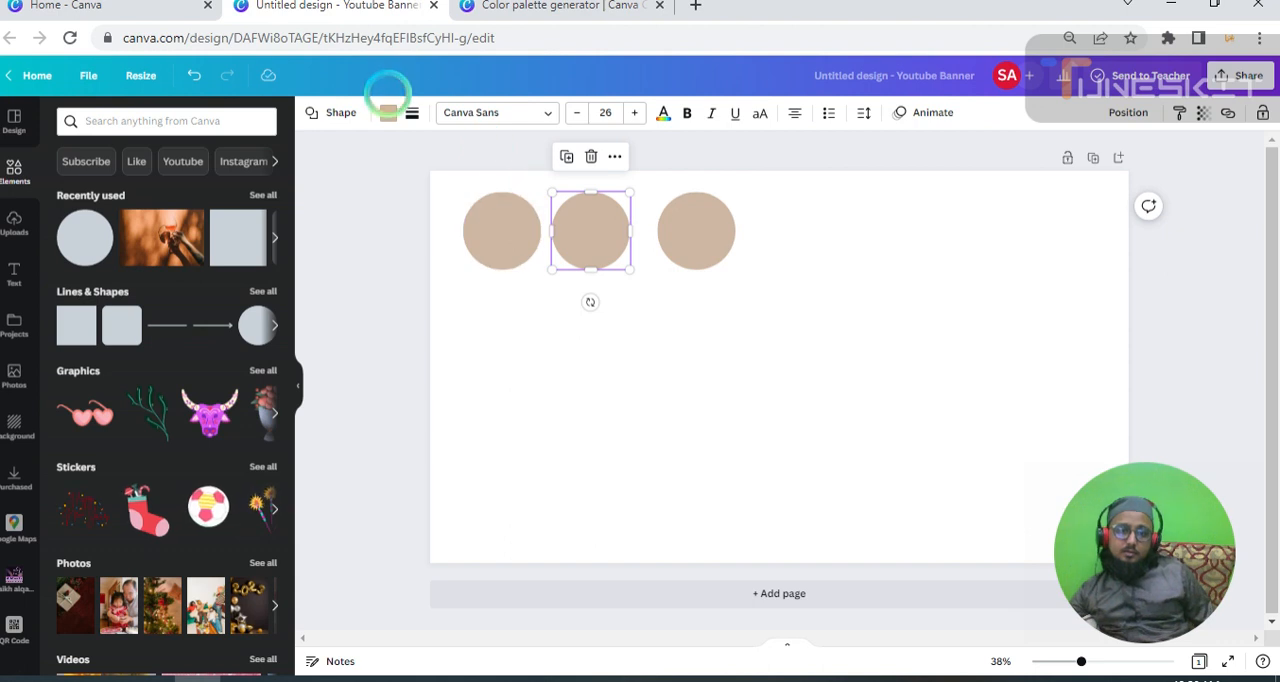
pyautogui.click(388, 112)
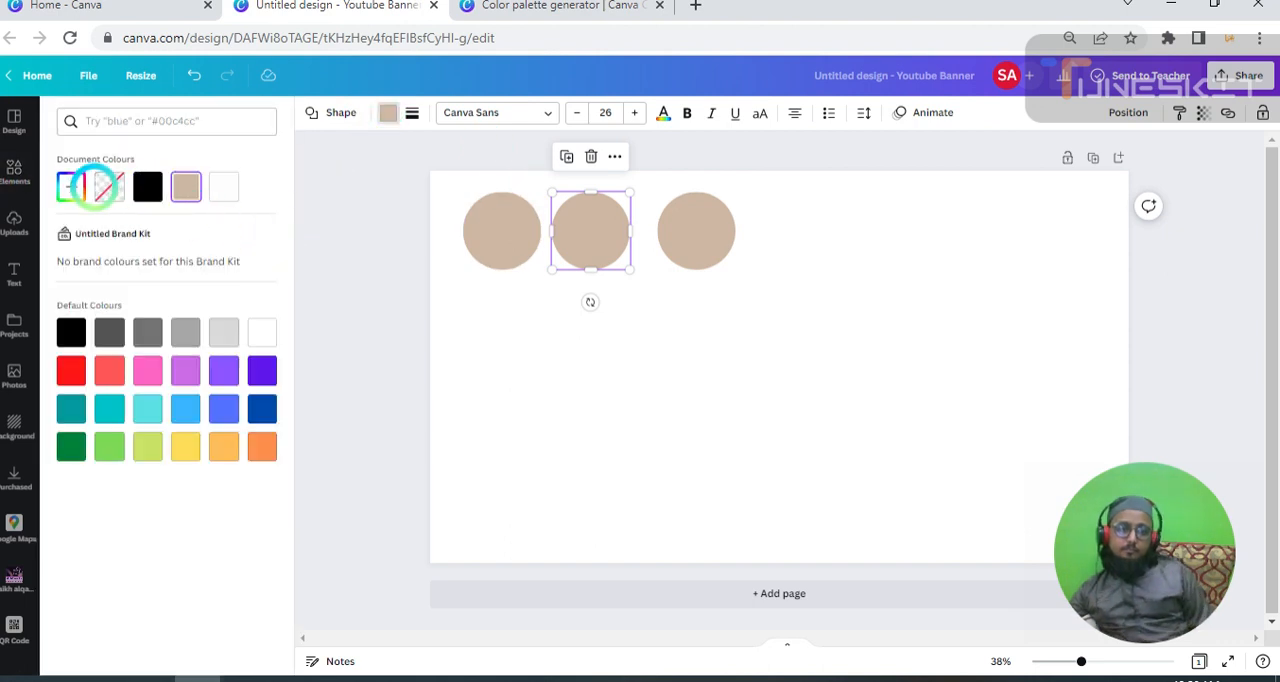
pyautogui.click(72, 187)
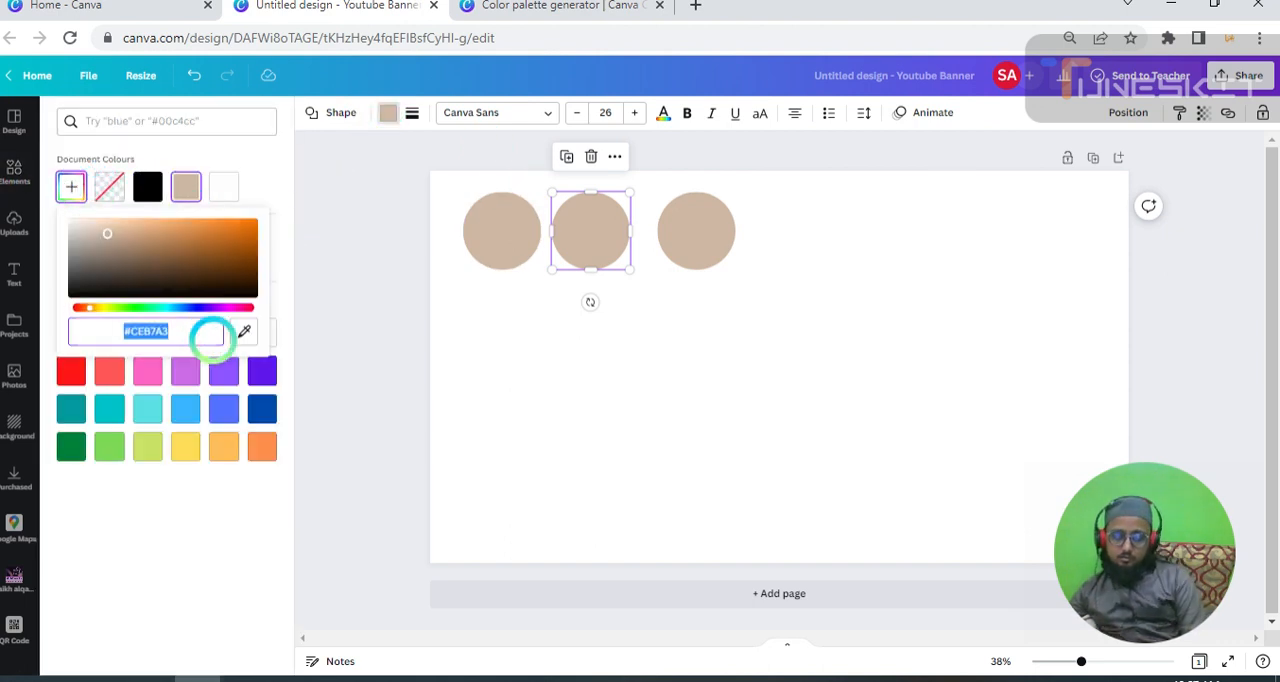
pyautogui.write('#')
pyautogui.hotkey('ctrl', 'v')
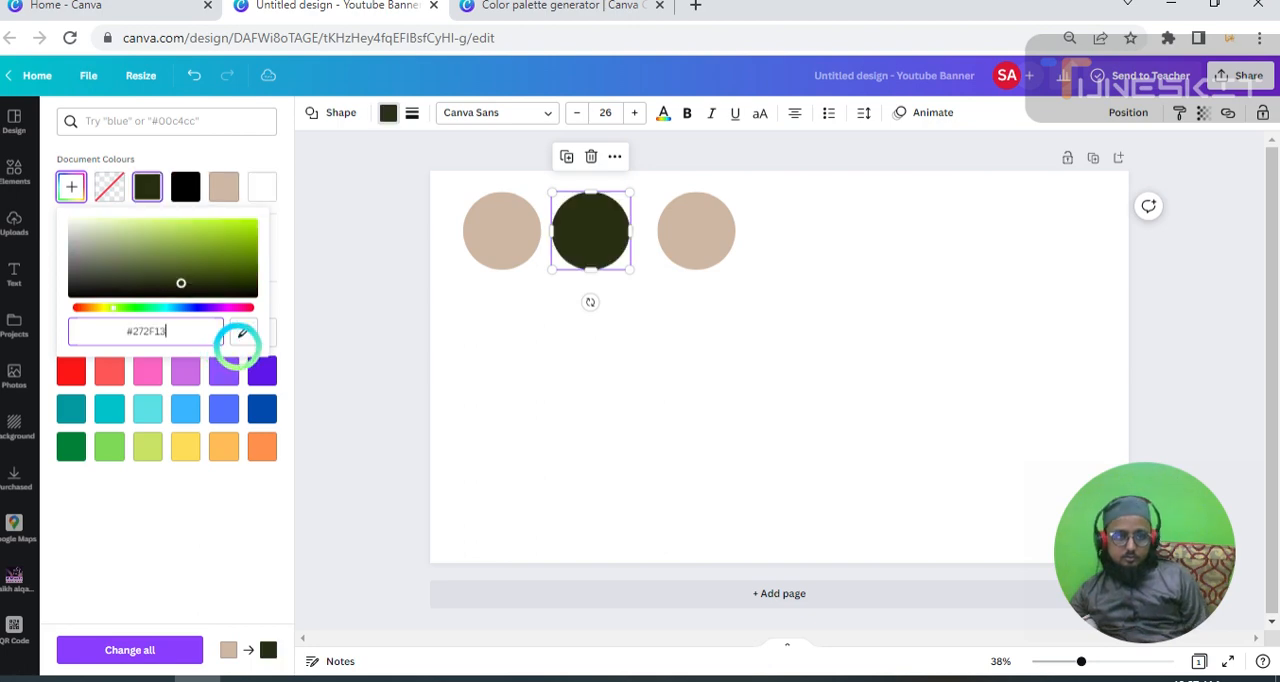
pyautogui.click(531, 297)
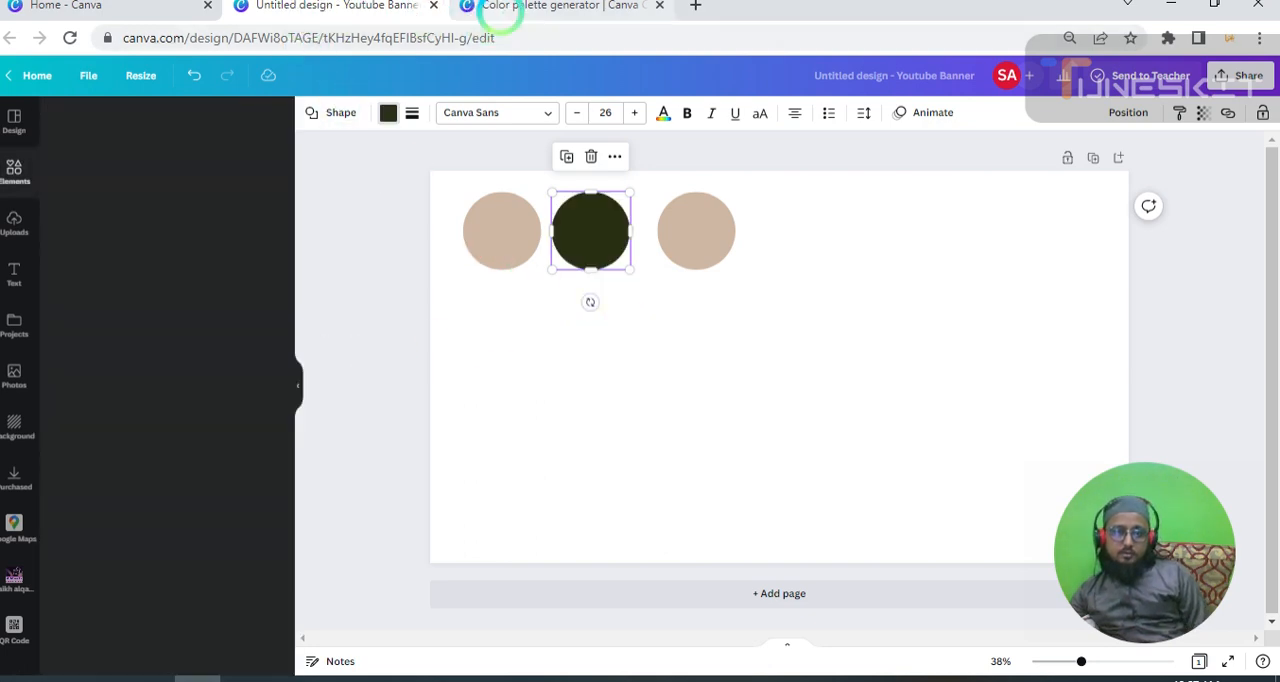
pyautogui.click(494, 8)
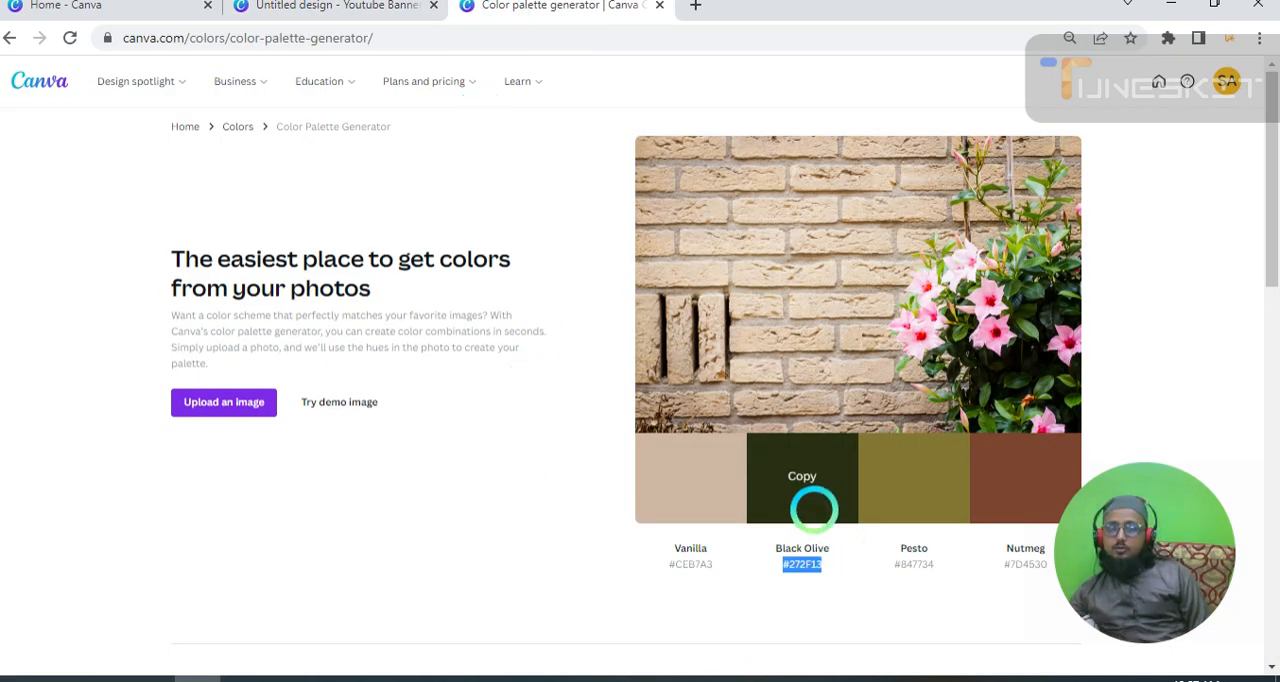
pyautogui.click(355, 8)
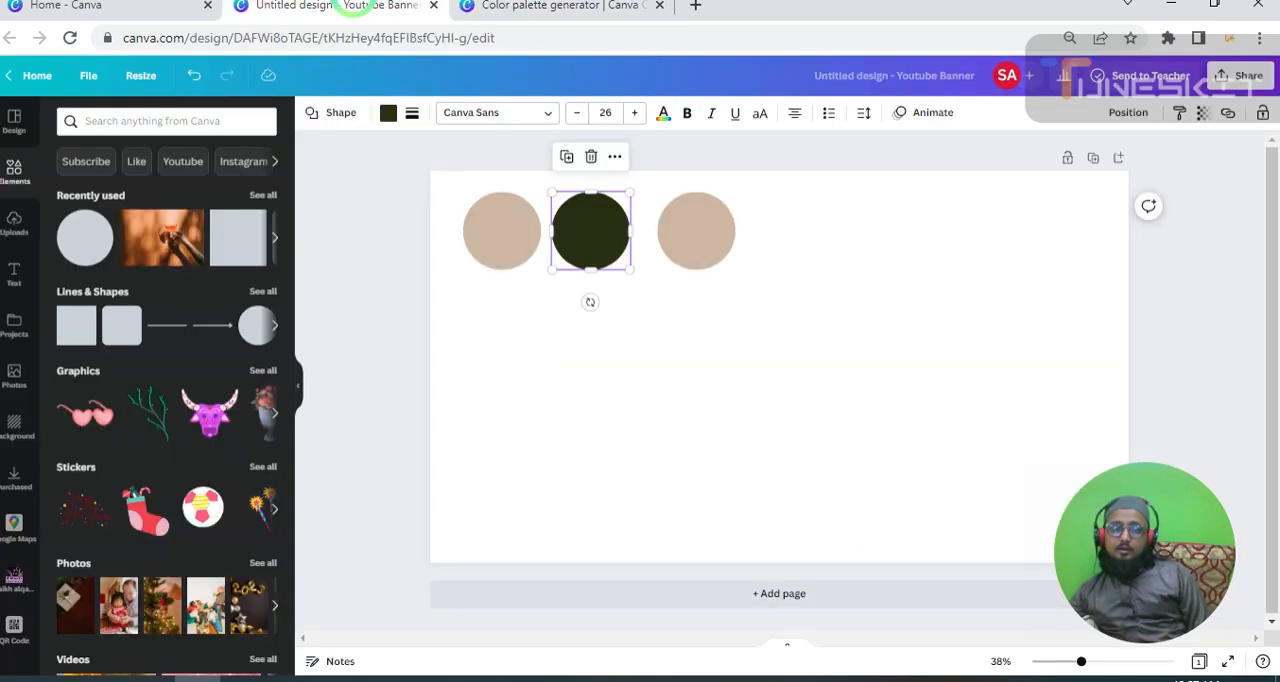
pyautogui.click(650, 375)
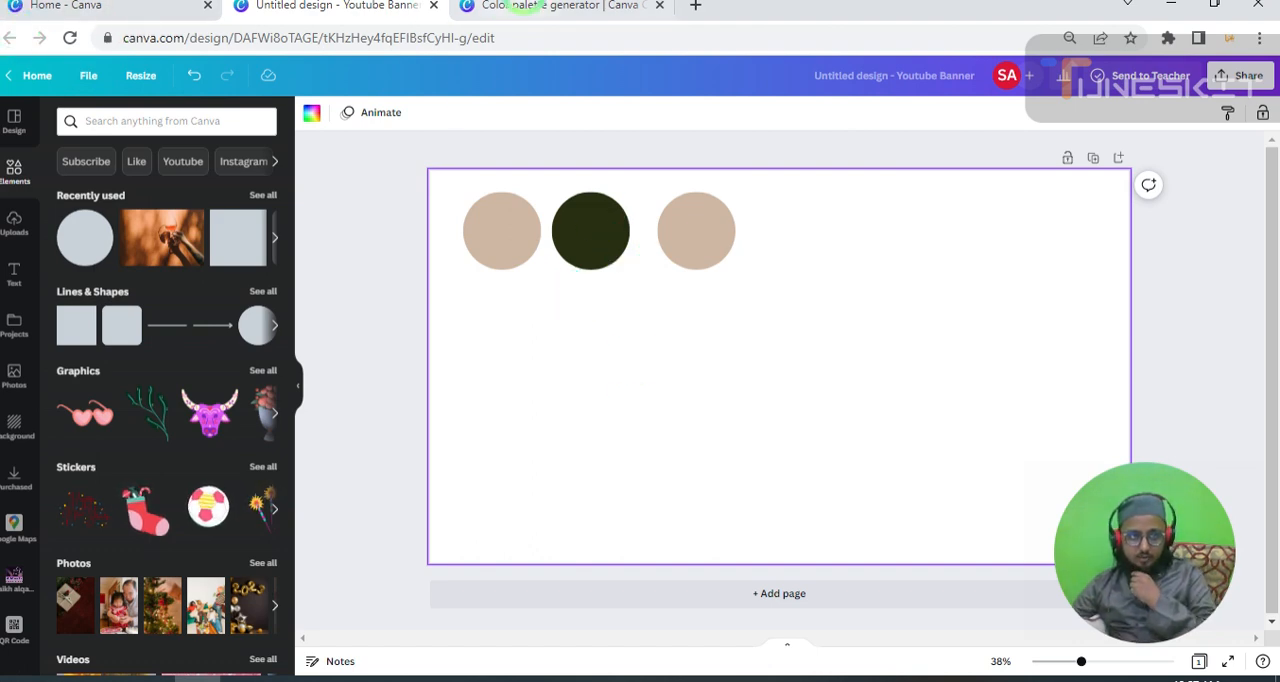
# Go back from the Color palette generator to the Colors page, open Color palette ideas and browse the ready-made palettes.
pyautogui.click(524, 6)
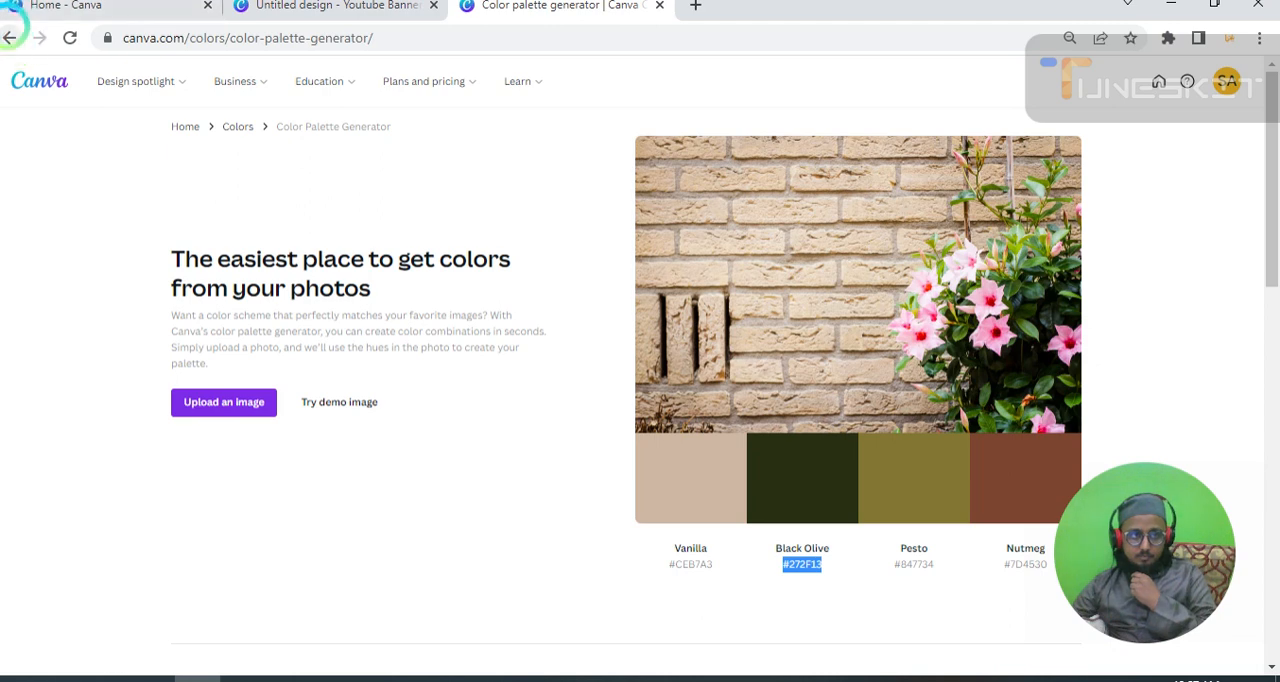
pyautogui.click(9, 37)
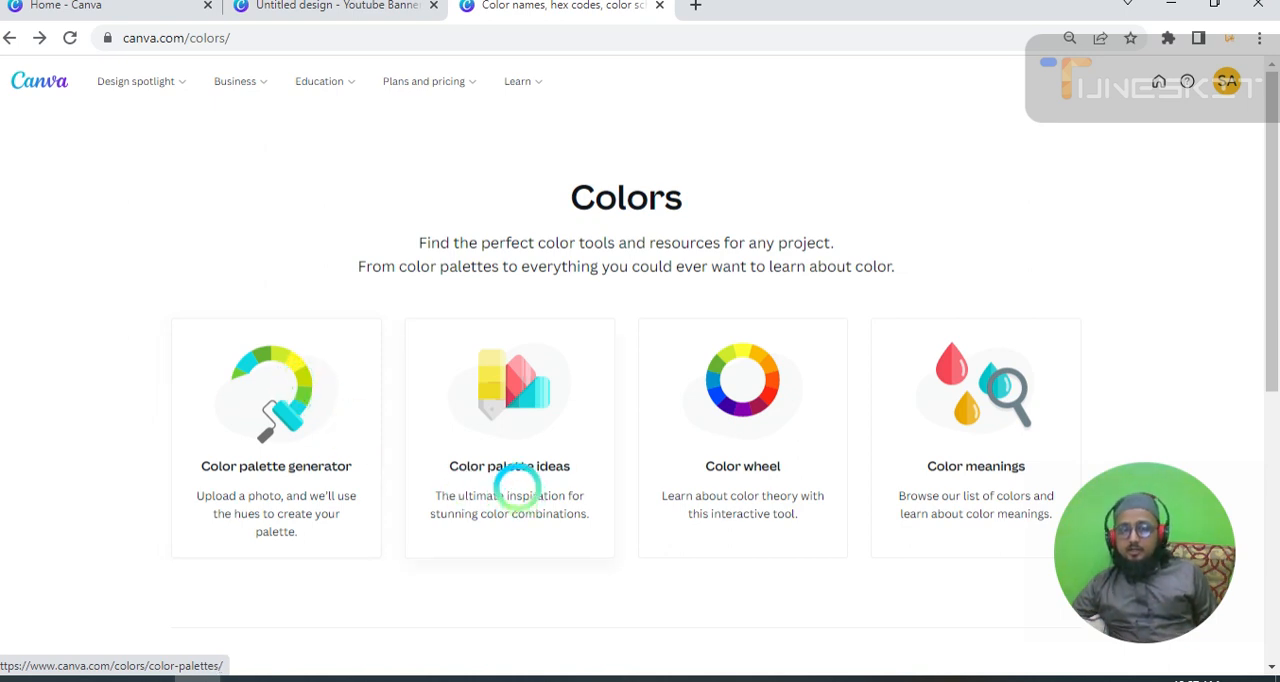
pyautogui.click(508, 456)
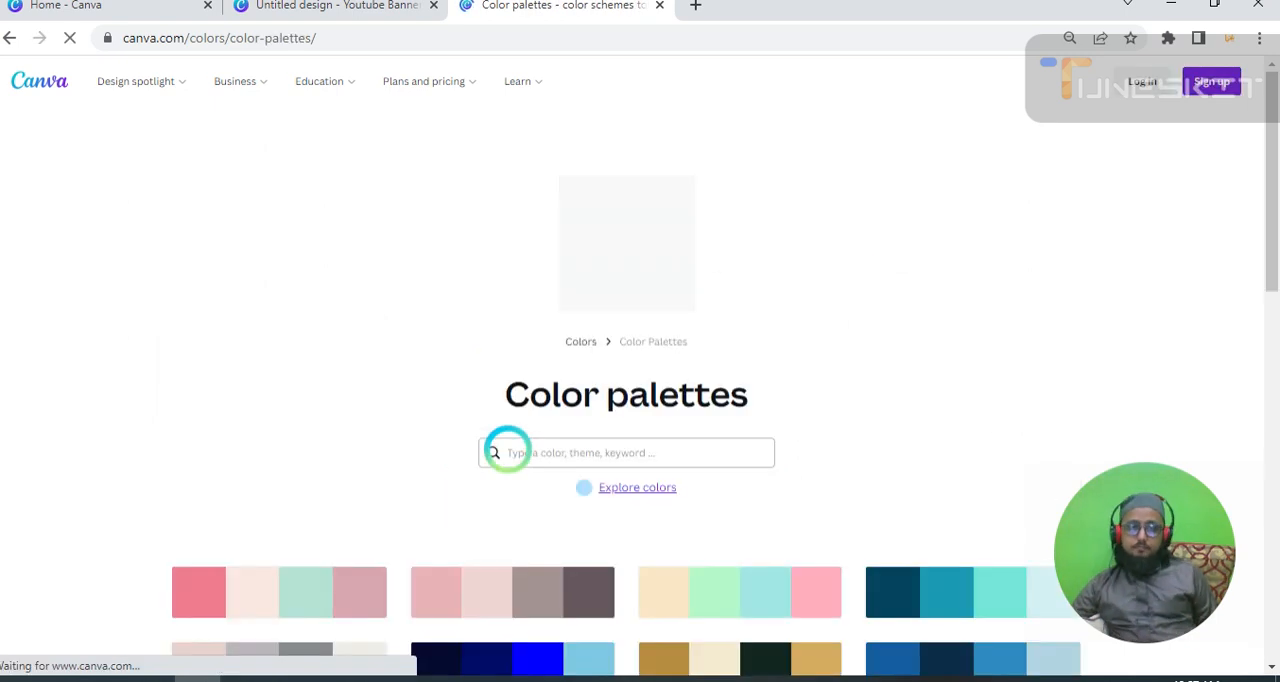
pyautogui.scroll(-3, 675, 498)
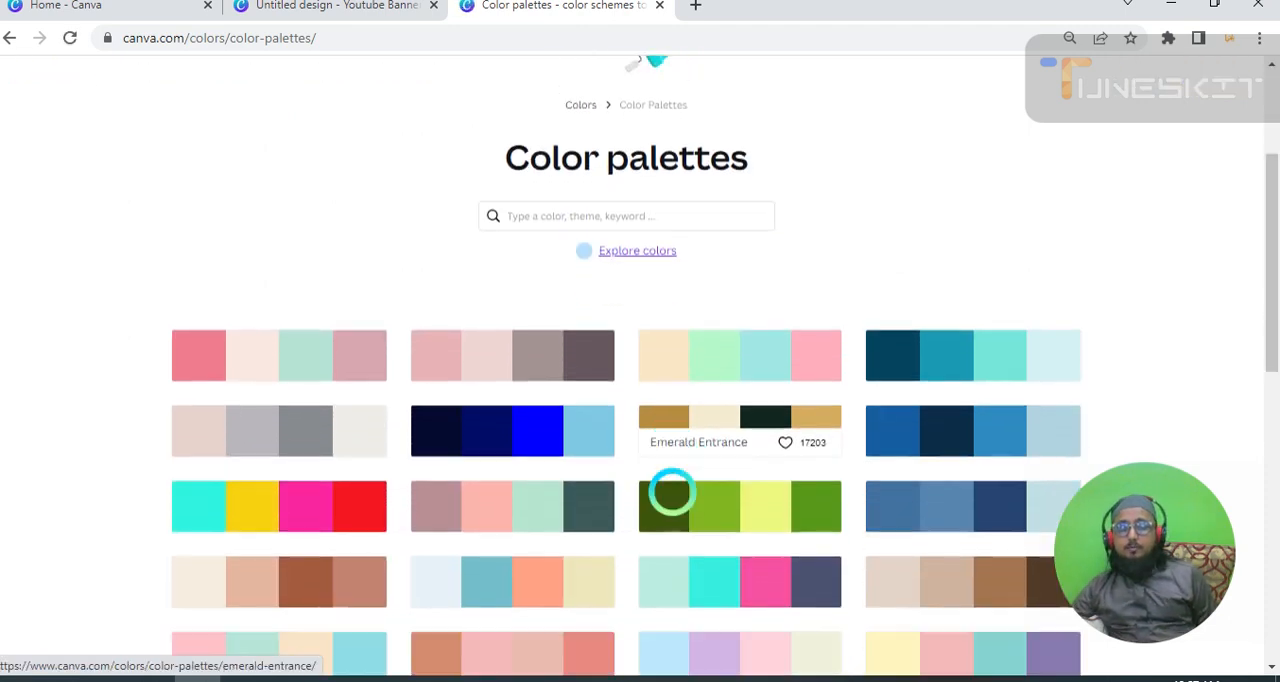
pyautogui.scroll(-5, 671, 492)
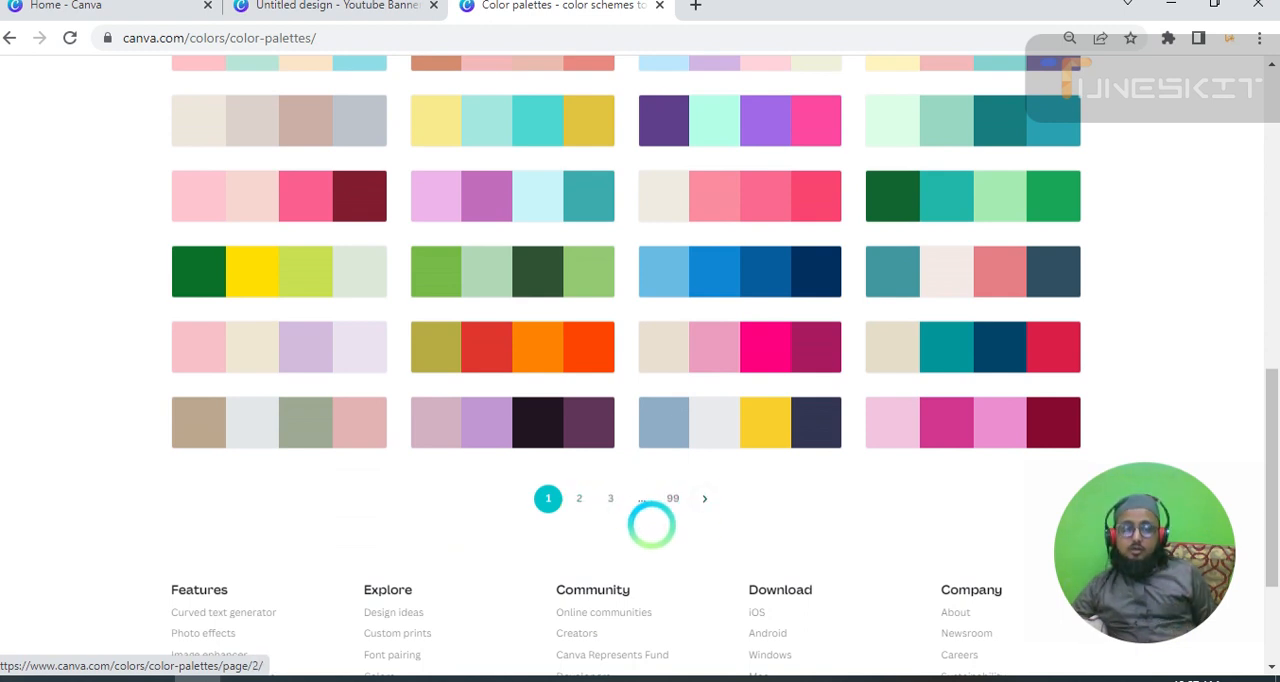
pyautogui.scroll(2, 529, 380)
pyautogui.scroll(3, 517, 385)
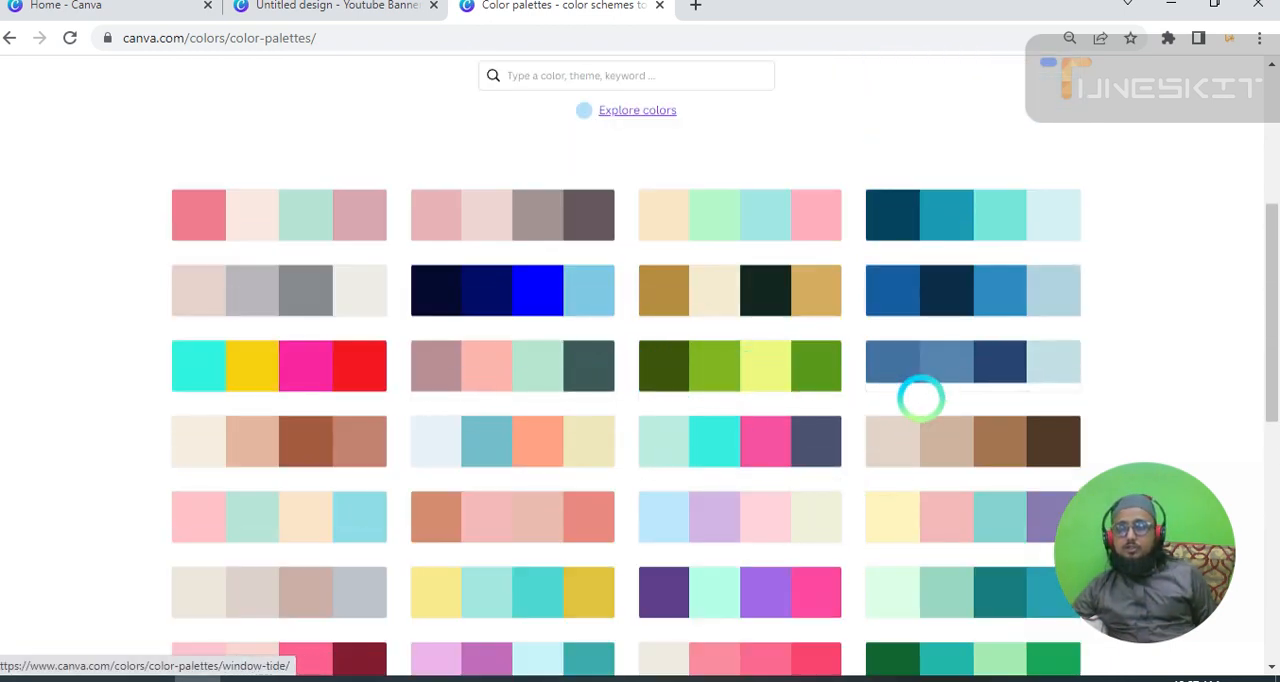
pyautogui.scroll(-2, 143, 476)
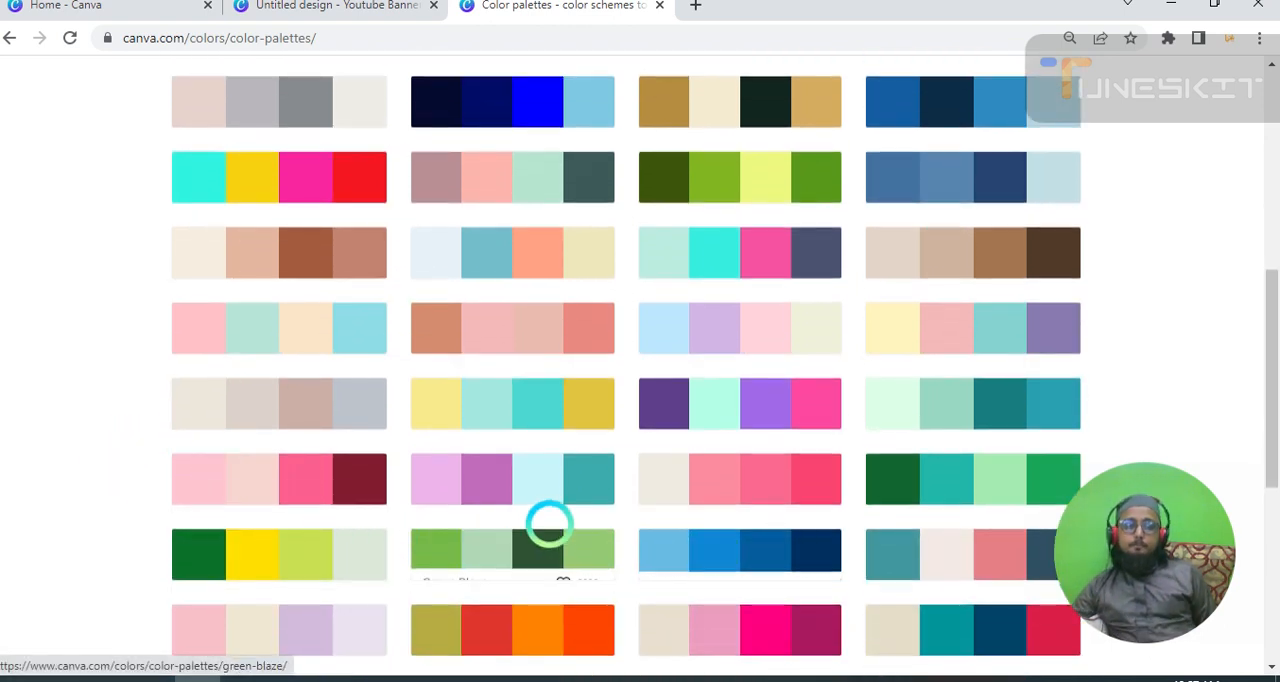
# Search the color palettes for "green", show all results and look through them.
pyautogui.scroll(4, 479, 419)
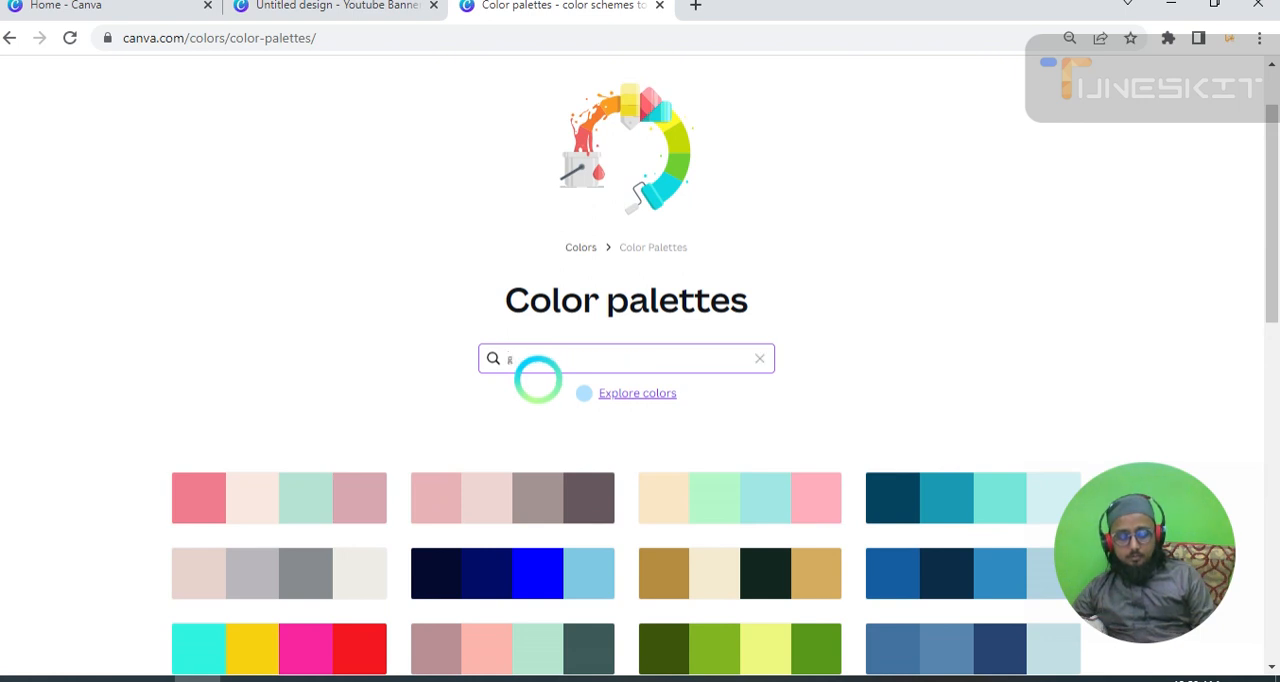
pyautogui.write('reen')
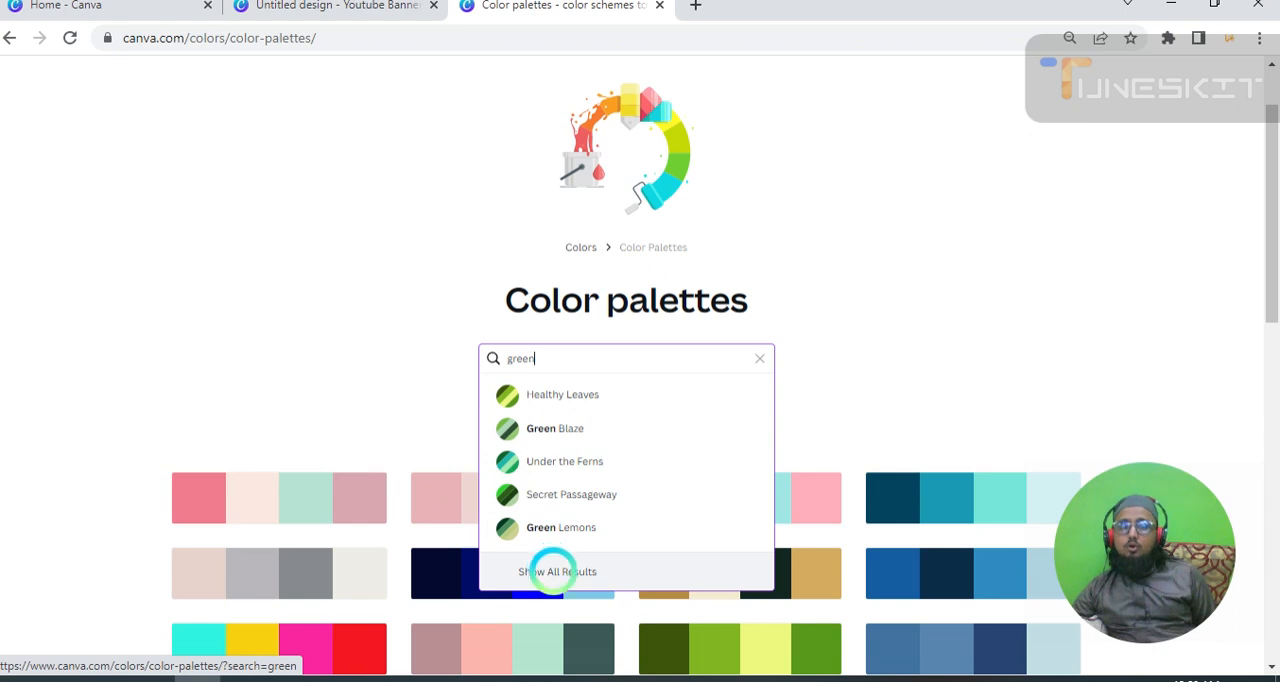
pyautogui.click(557, 571)
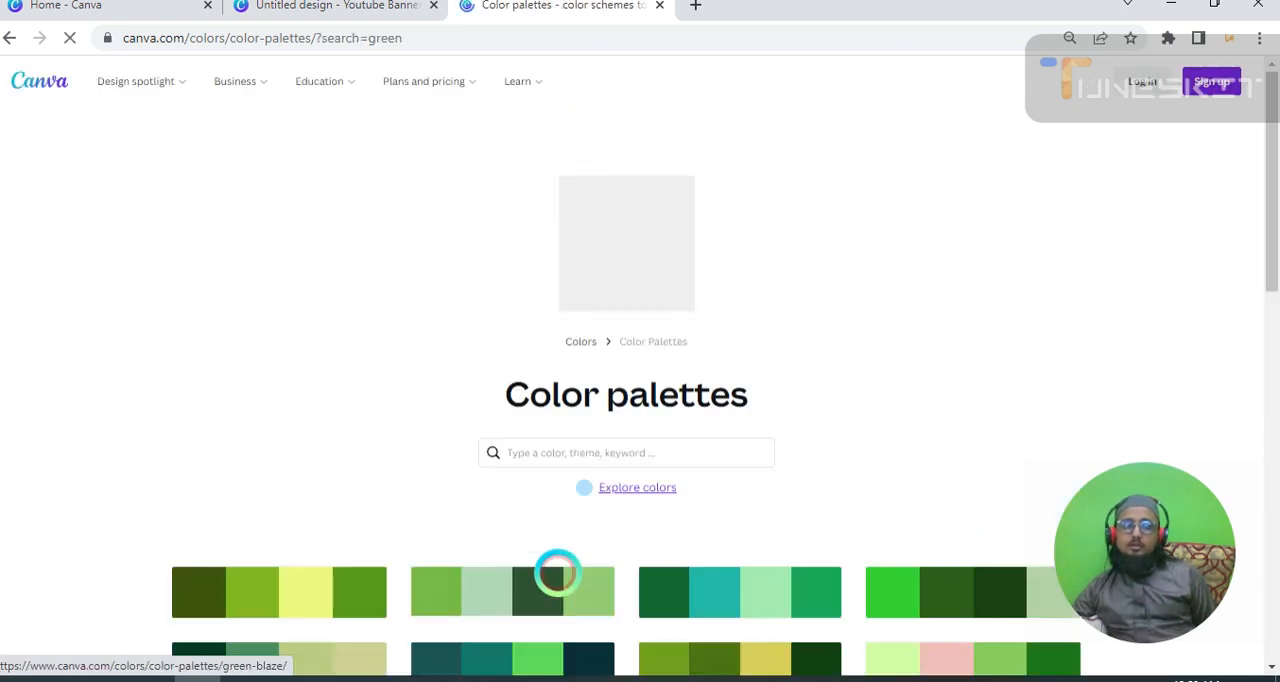
pyautogui.scroll(-3, 579, 420)
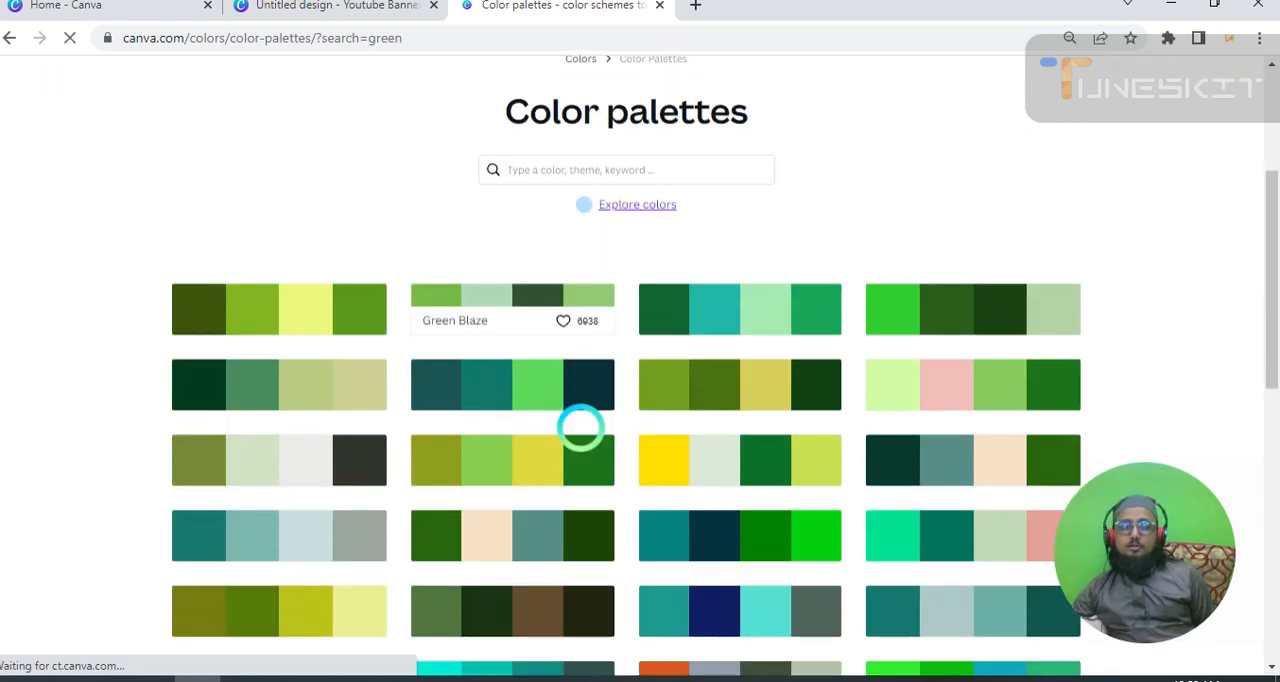
pyautogui.scroll(-4, 580, 427)
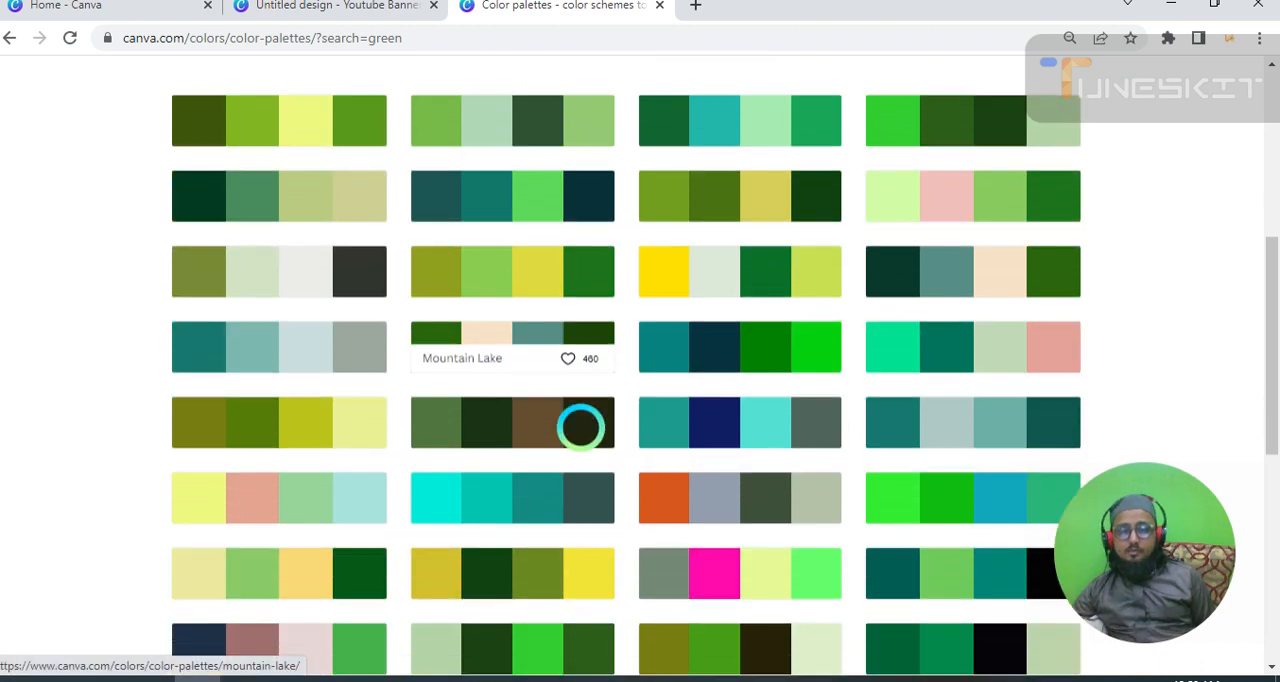
pyautogui.scroll(-1, 580, 425)
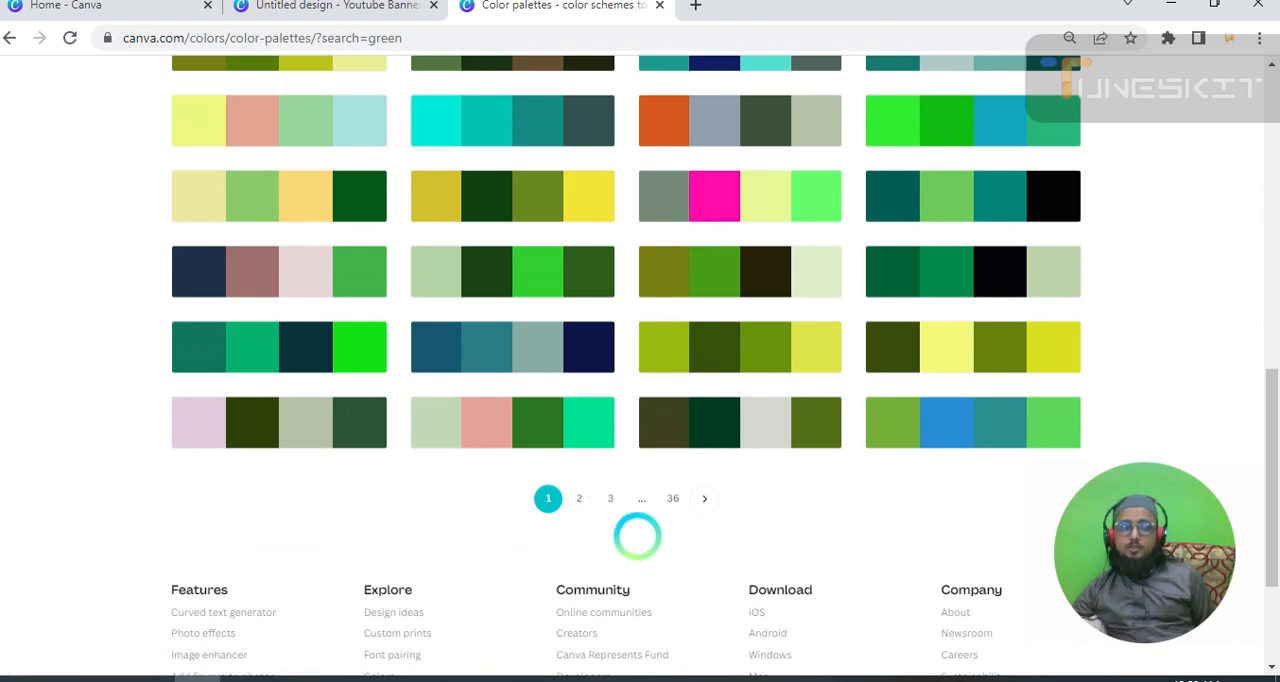
# Search the color palettes for "ornage" and look through the results.
pyautogui.scroll(15, 586, 429)
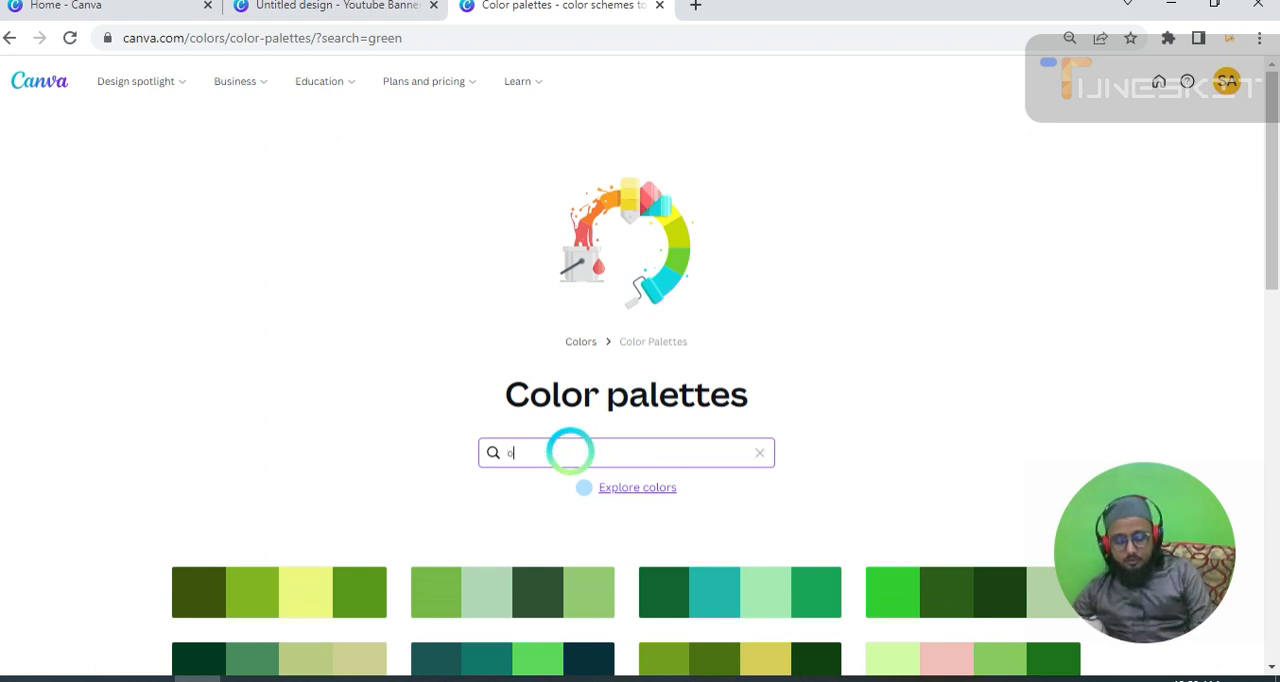
pyautogui.write('rnage')
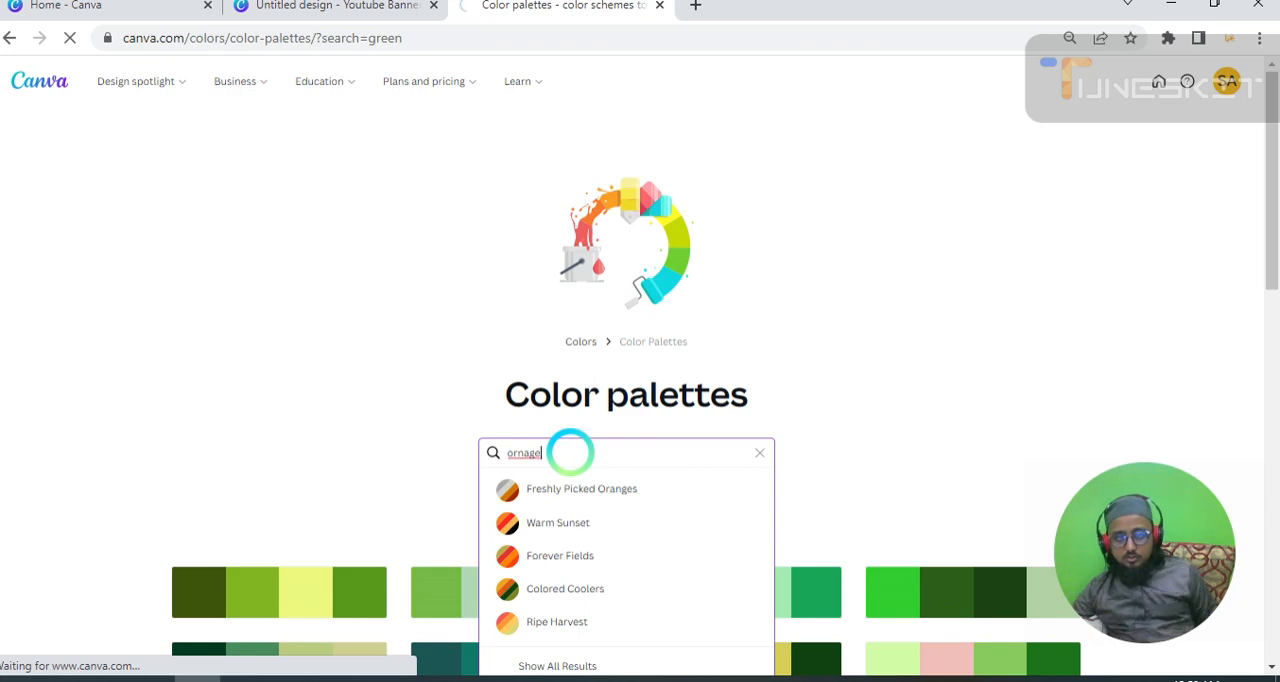
pyautogui.press('Return')
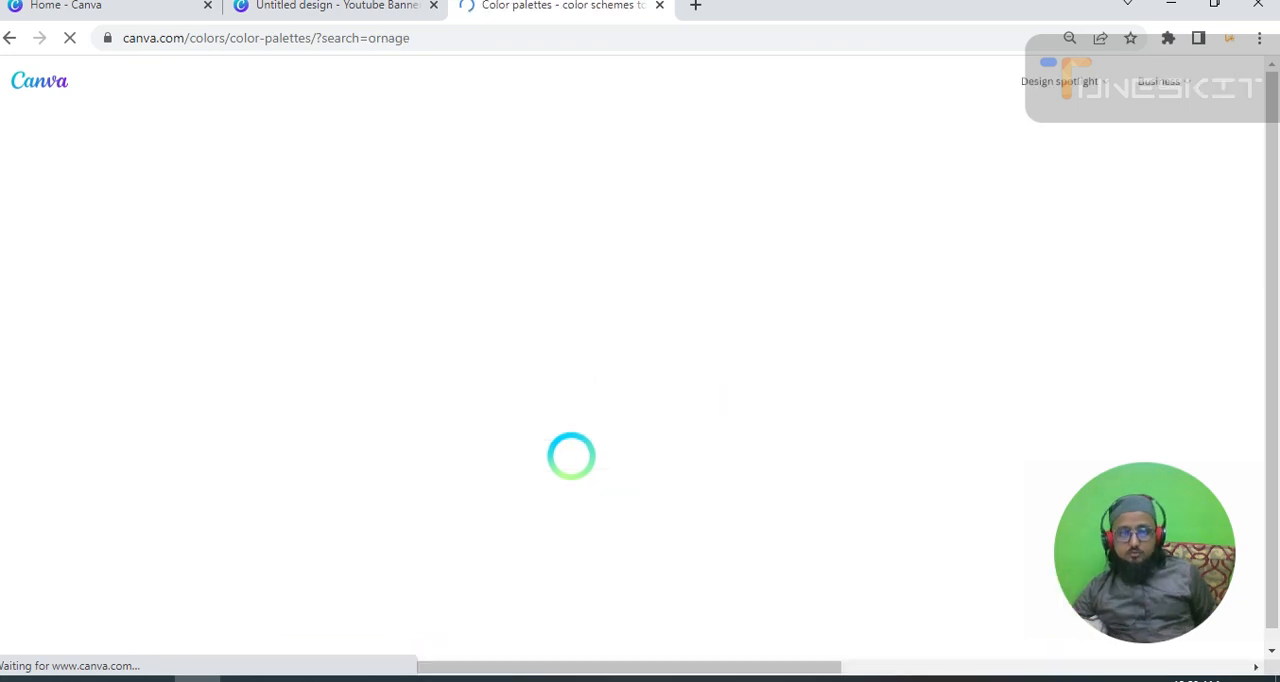
pyautogui.scroll(-3, 560, 445)
pyautogui.scroll(-6, 560, 445)
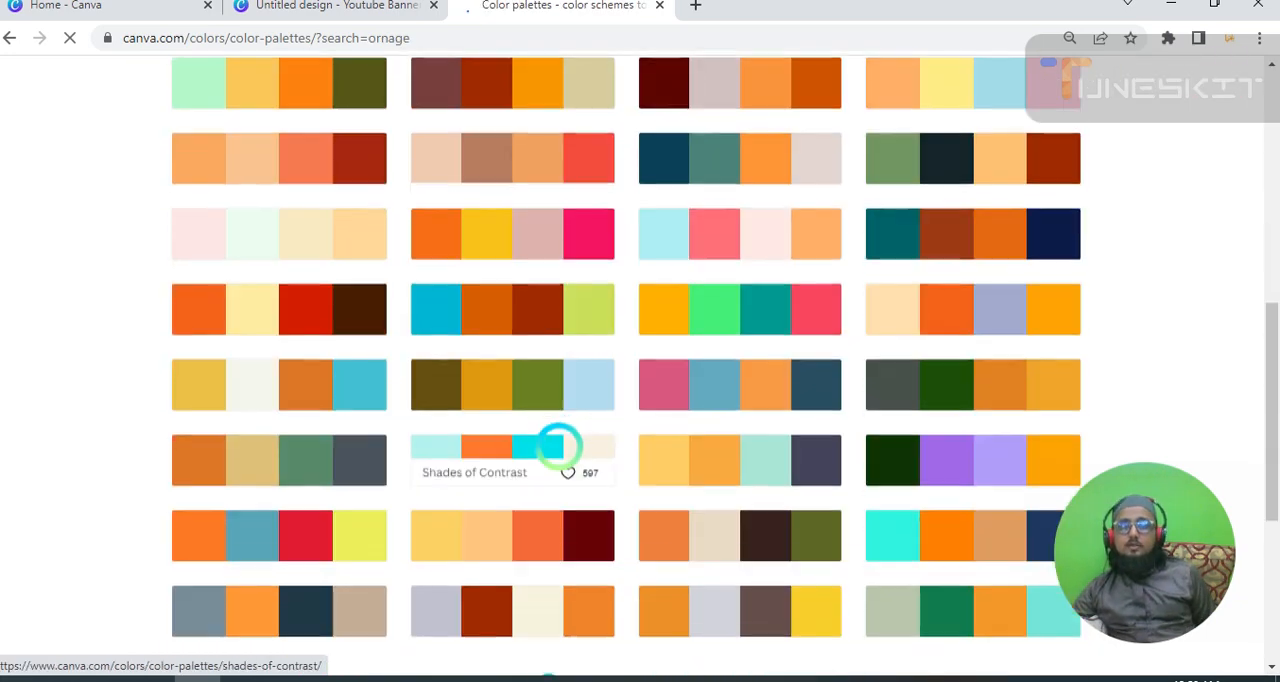
# Finish looking through the "ornage" palettes, return to the Colors page and open the Color wheel.
pyautogui.scroll(2, 560, 446)
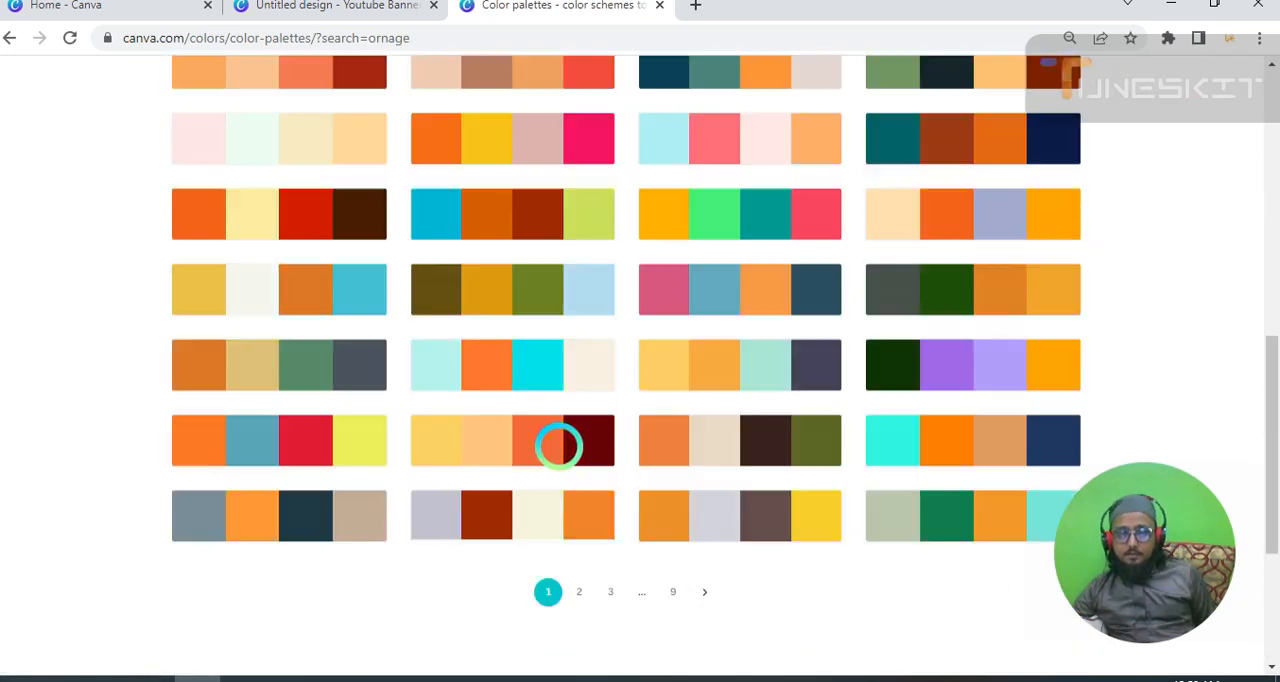
pyautogui.scroll(-3, 550, 440)
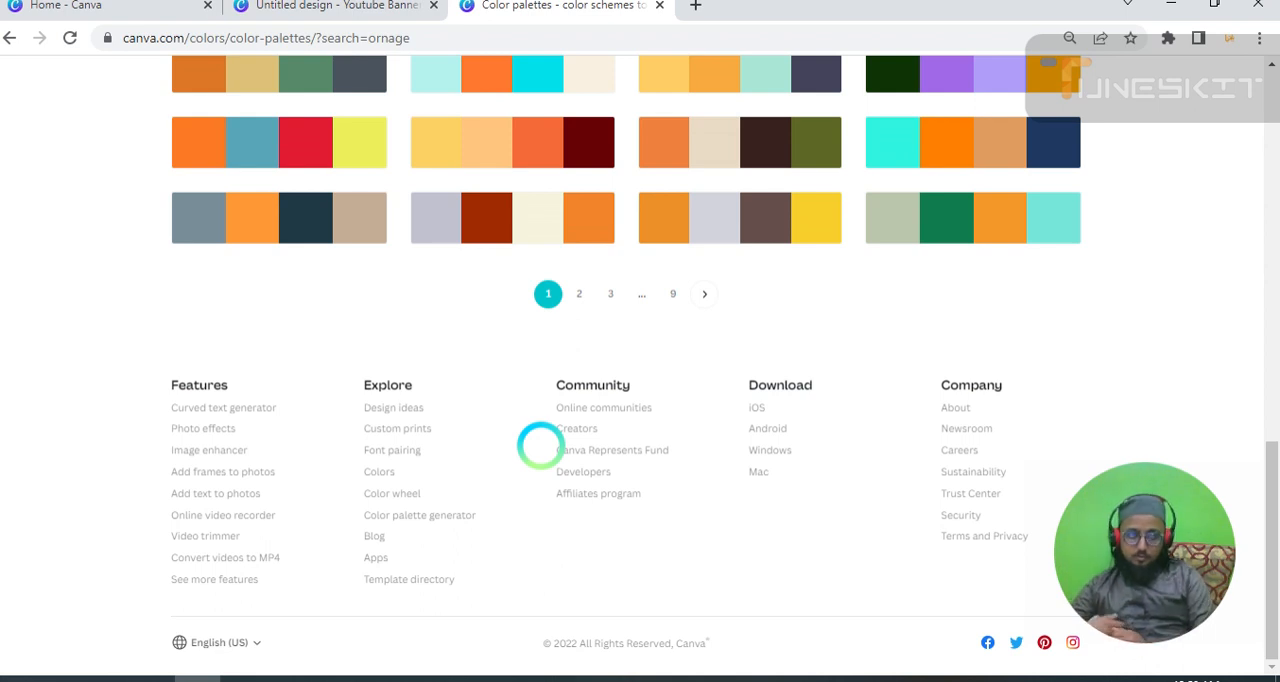
pyautogui.scroll(2, 643, 540)
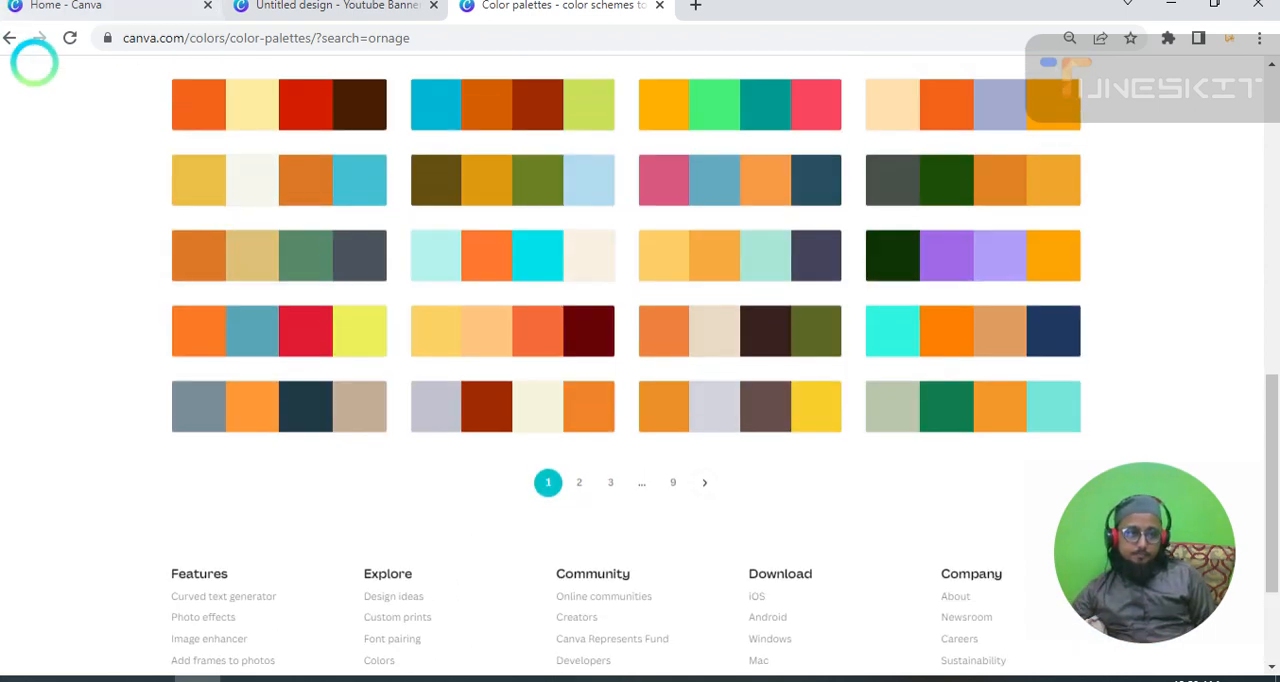
pyautogui.click(9, 37)
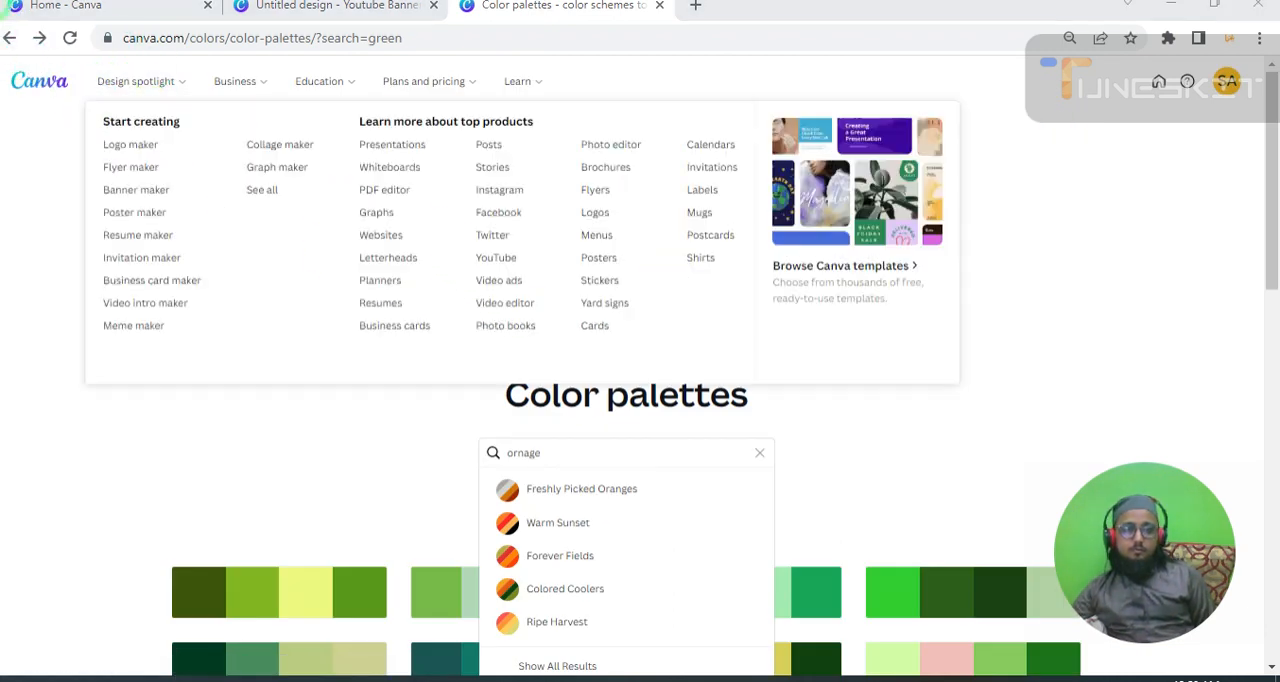
pyautogui.click(9, 37)
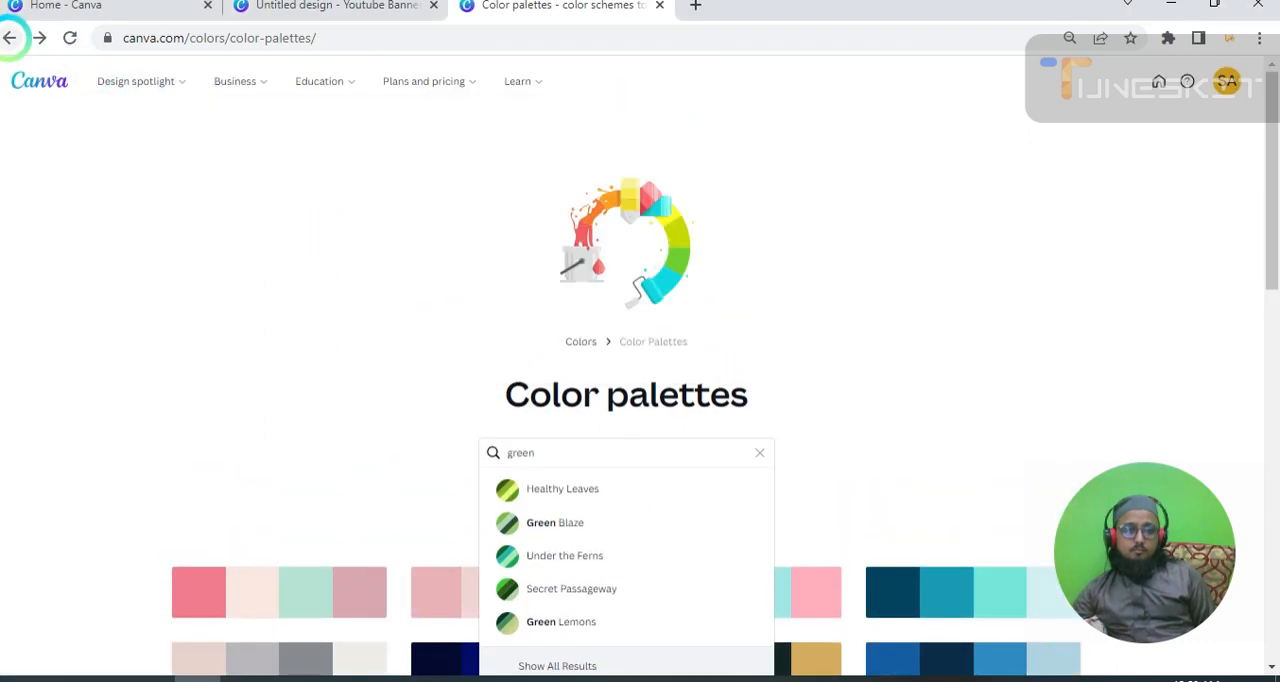
pyautogui.click(9, 37)
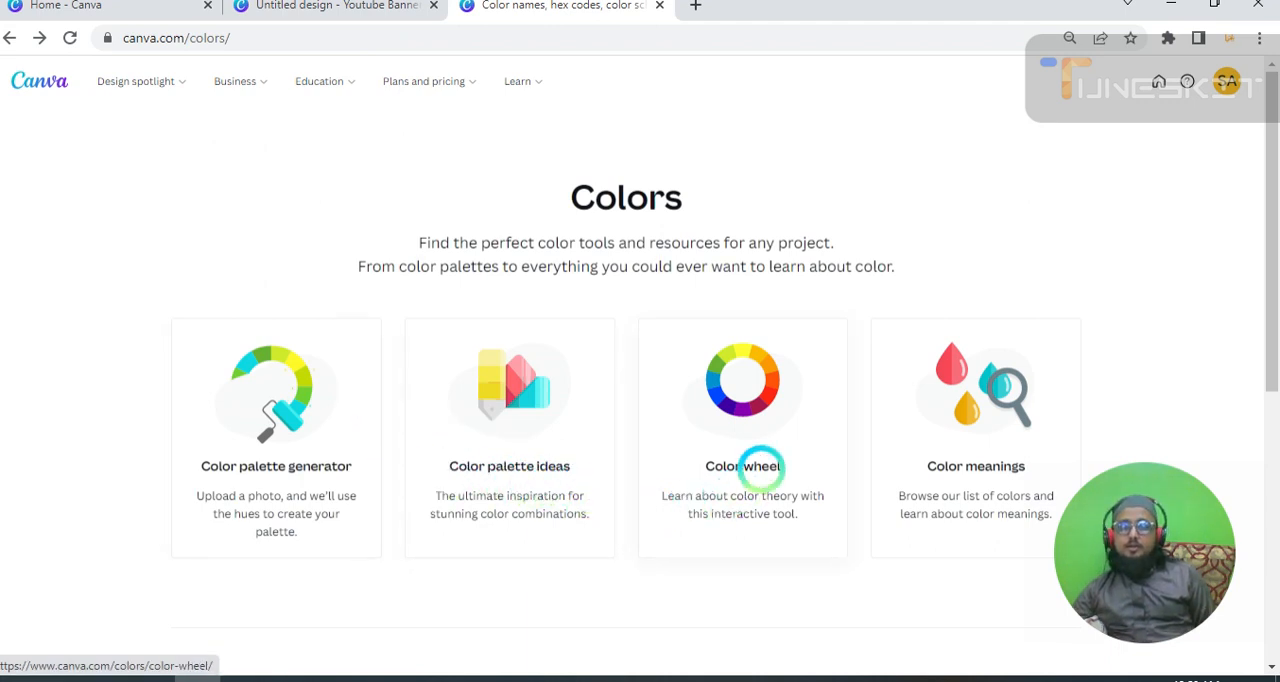
pyautogui.click(761, 466)
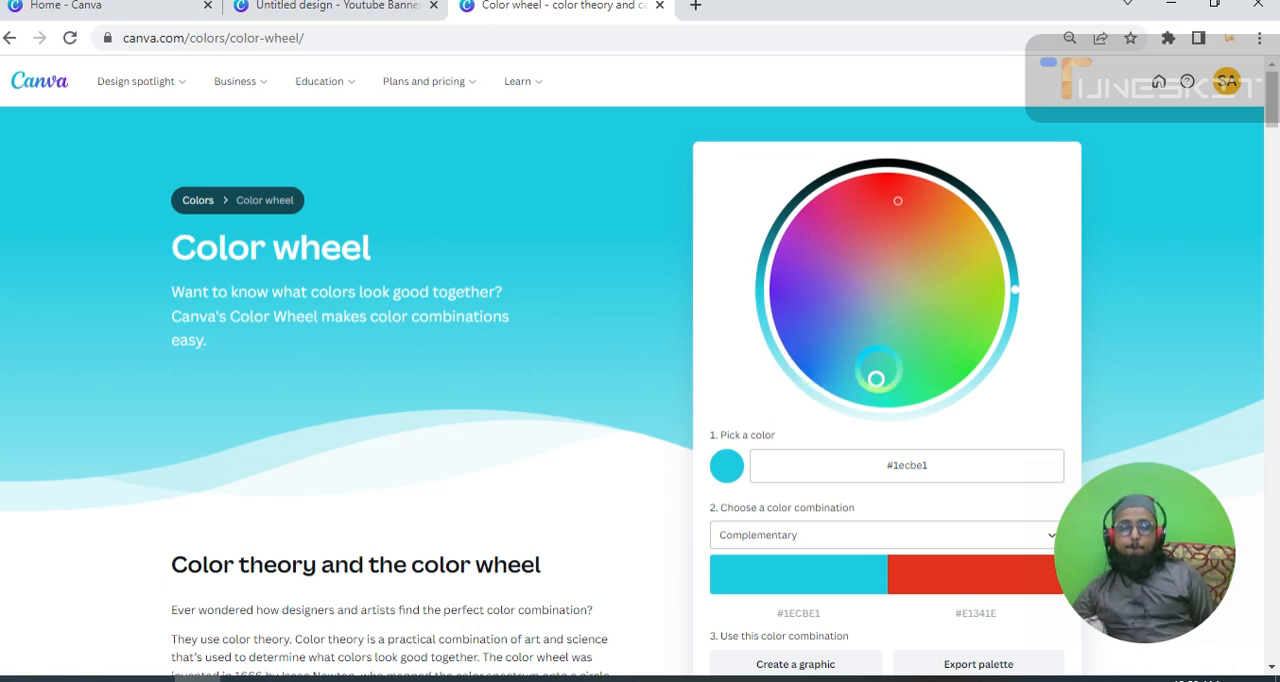
# Pick the pink #e9167e on the color wheel and copy its hex code from the Complementary combination.
pyautogui.moveTo(876, 378); pyautogui.dragTo(839, 205)
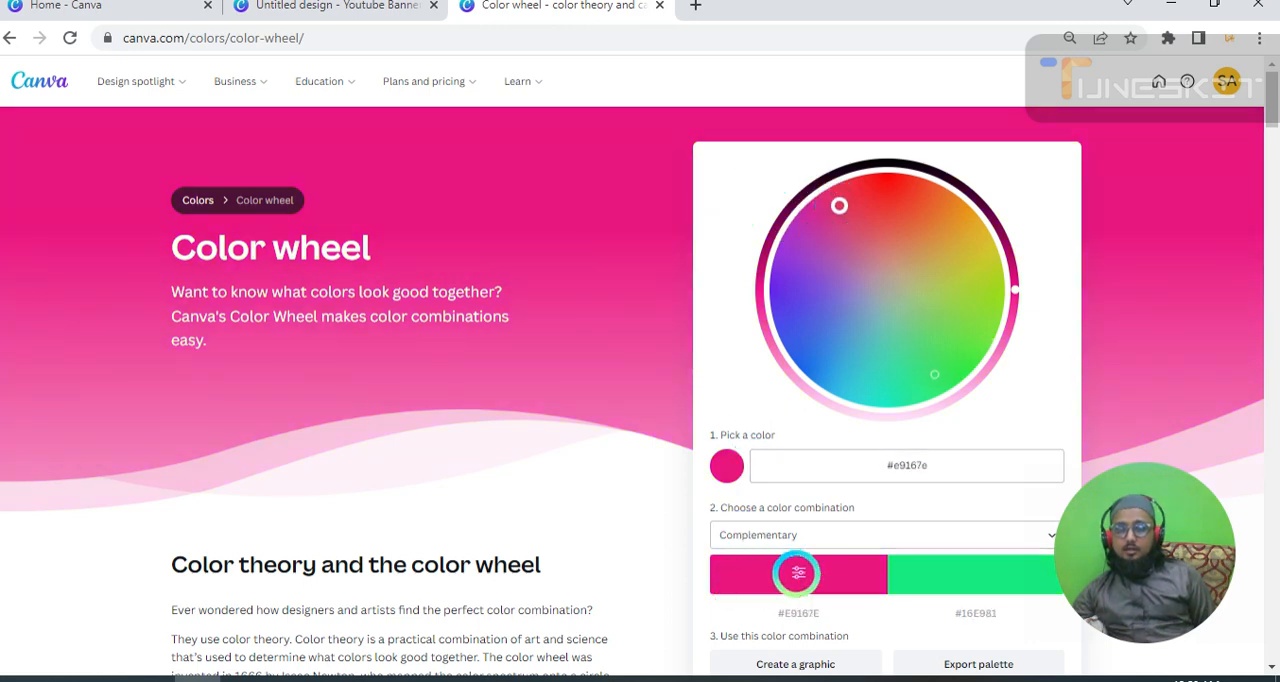
pyautogui.scroll(-1, 970, 589)
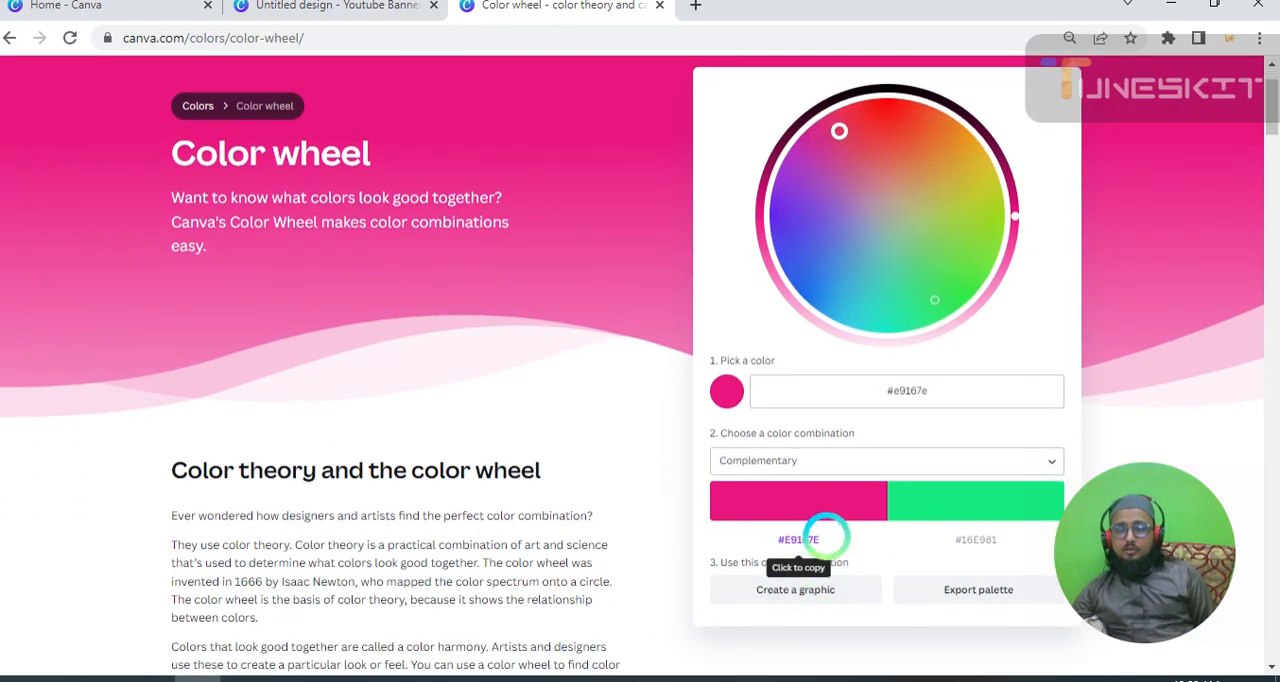
pyautogui.click(789, 534)
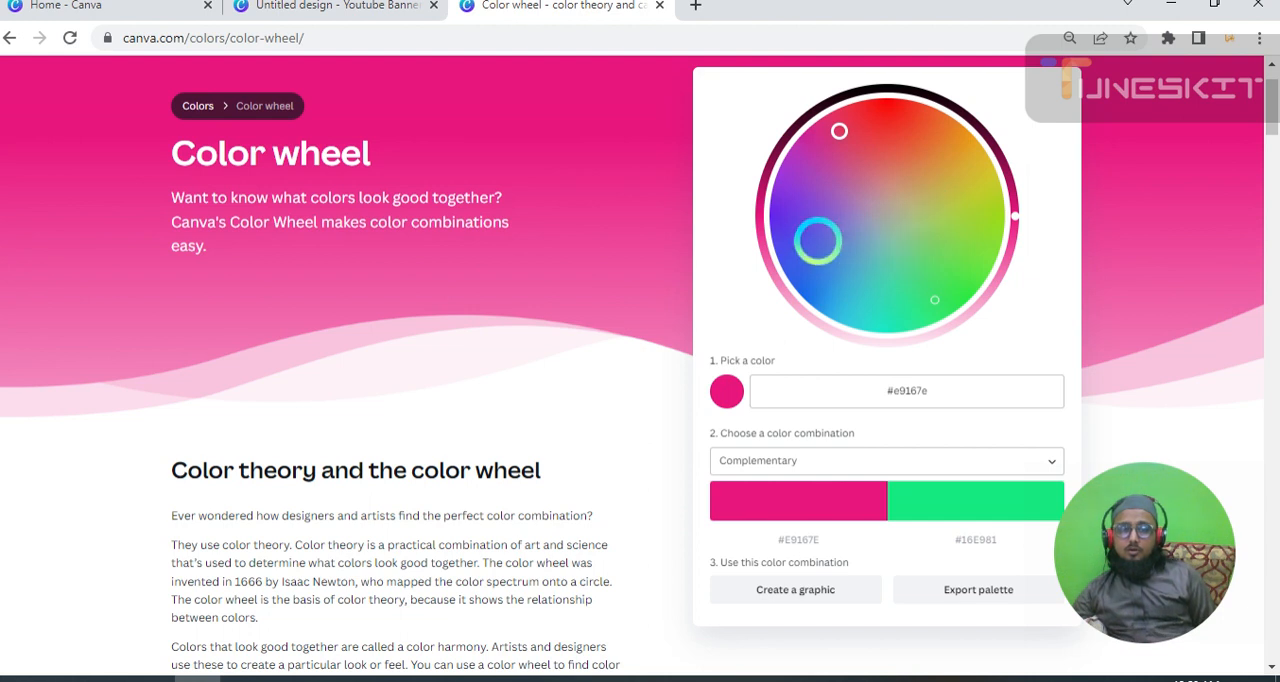
# Try other base colors on the wheel with the Complementary combination, picking orange #d47d2b and ending on green #57c13e.
pyautogui.moveTo(830, 125); pyautogui.dragTo(925, 148)
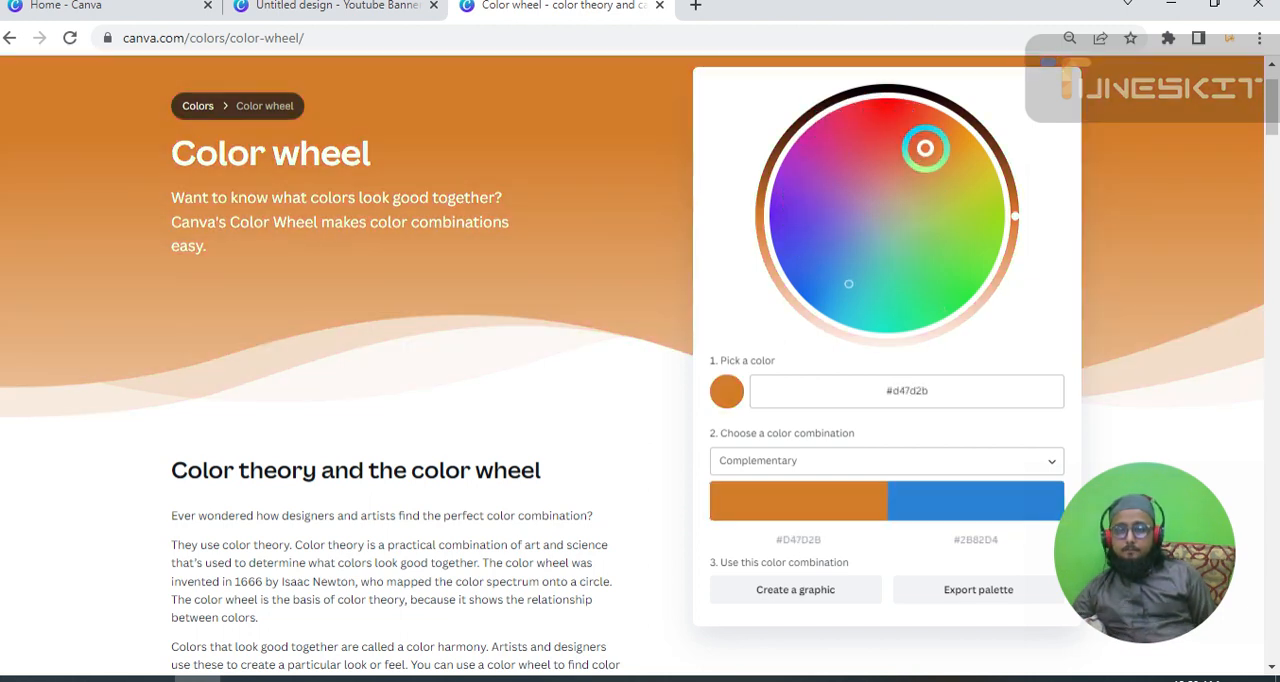
pyautogui.moveTo(932, 497)
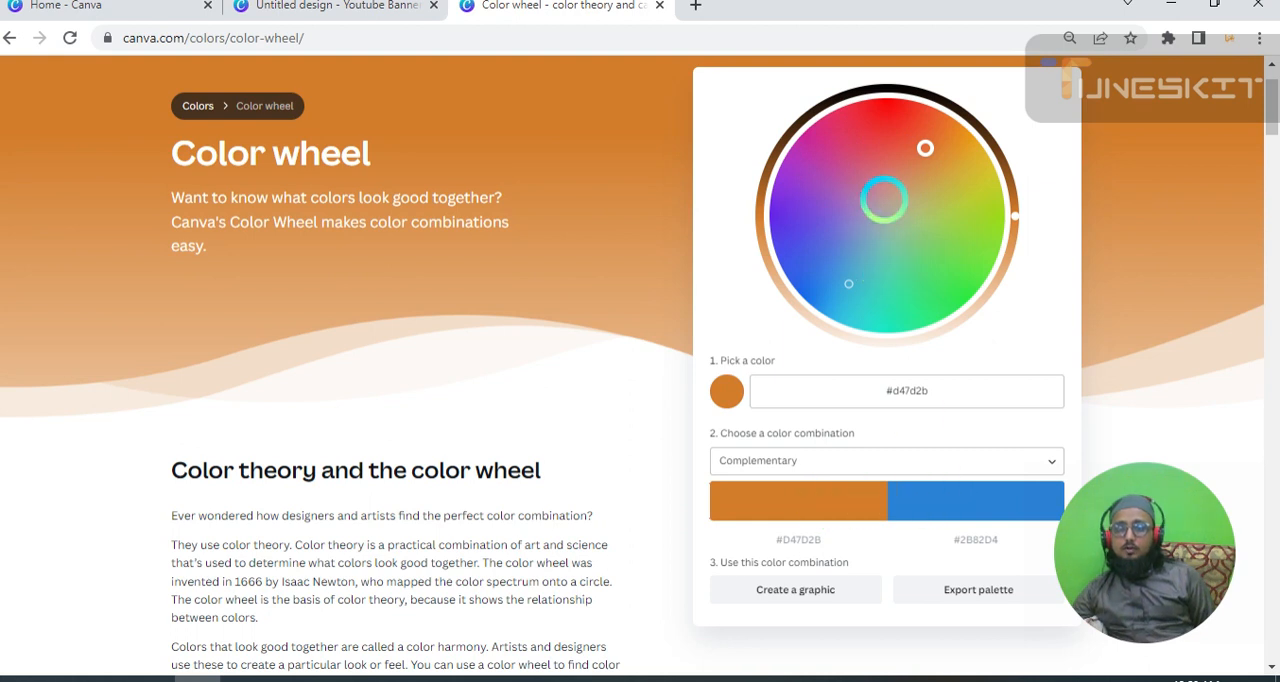
pyautogui.moveTo(925, 148); pyautogui.dragTo(944, 232)
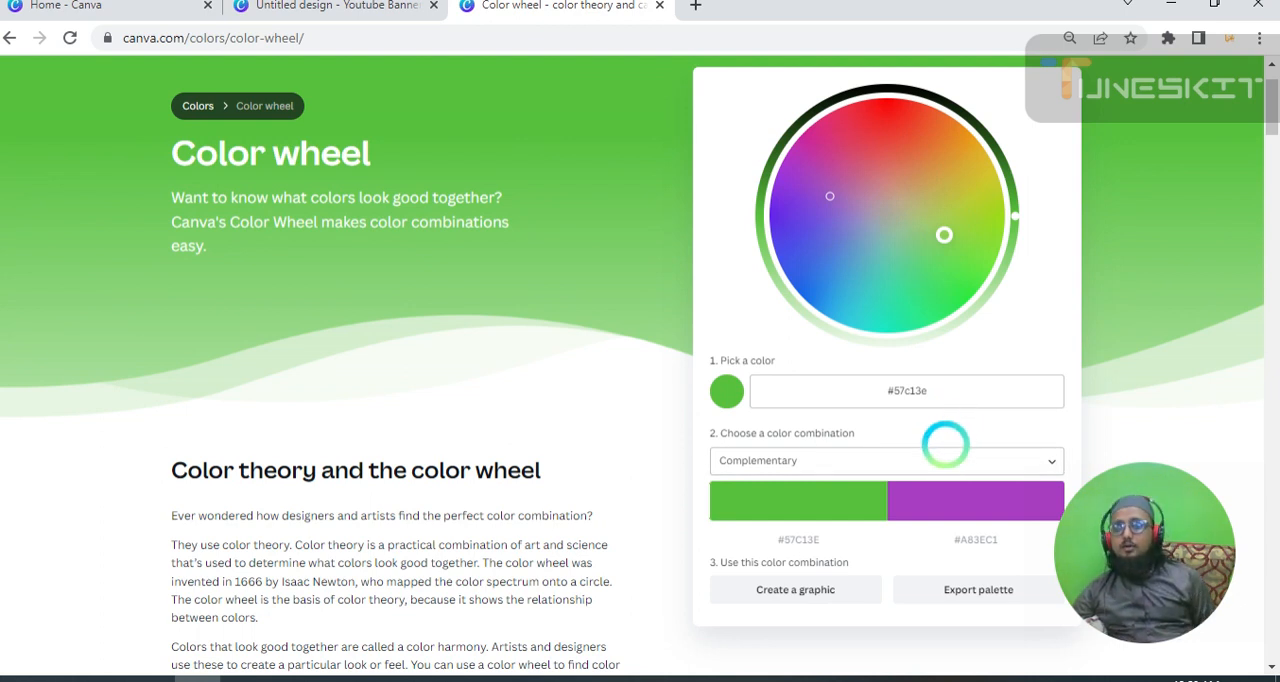
# Change the color combination to Monochromatic and pick the red #e01f41 on the wheel.
pyautogui.click(943, 448)
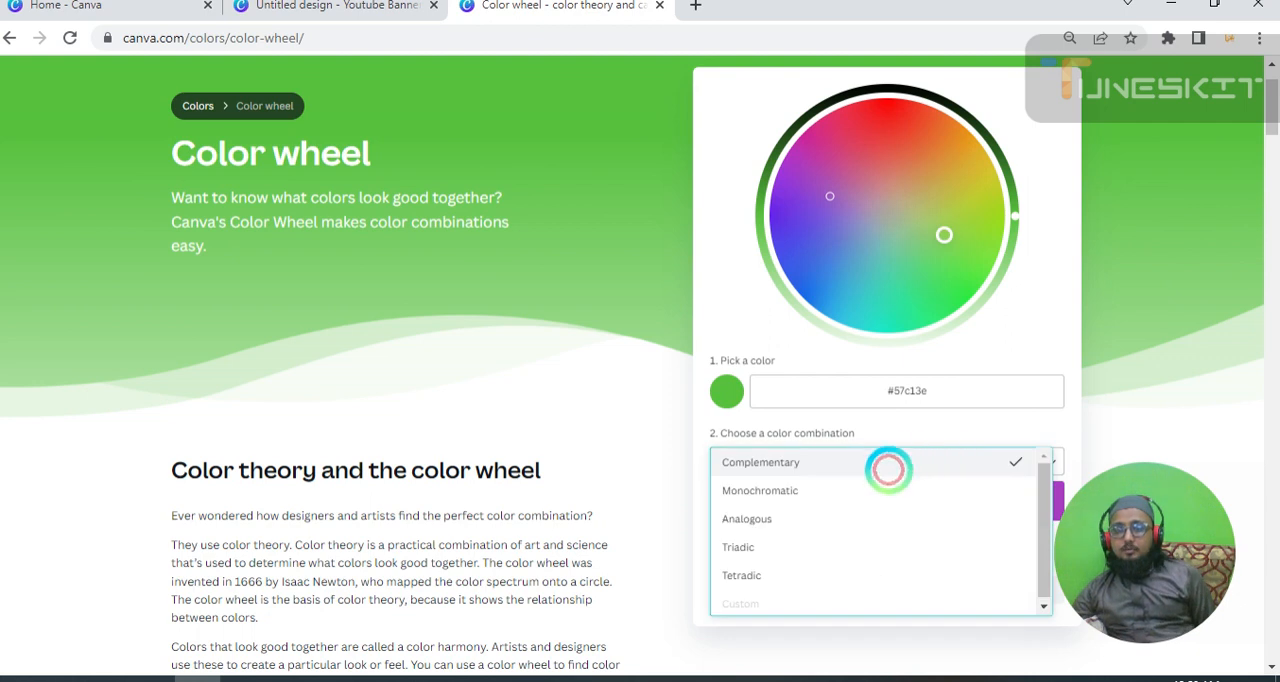
pyautogui.click(841, 490)
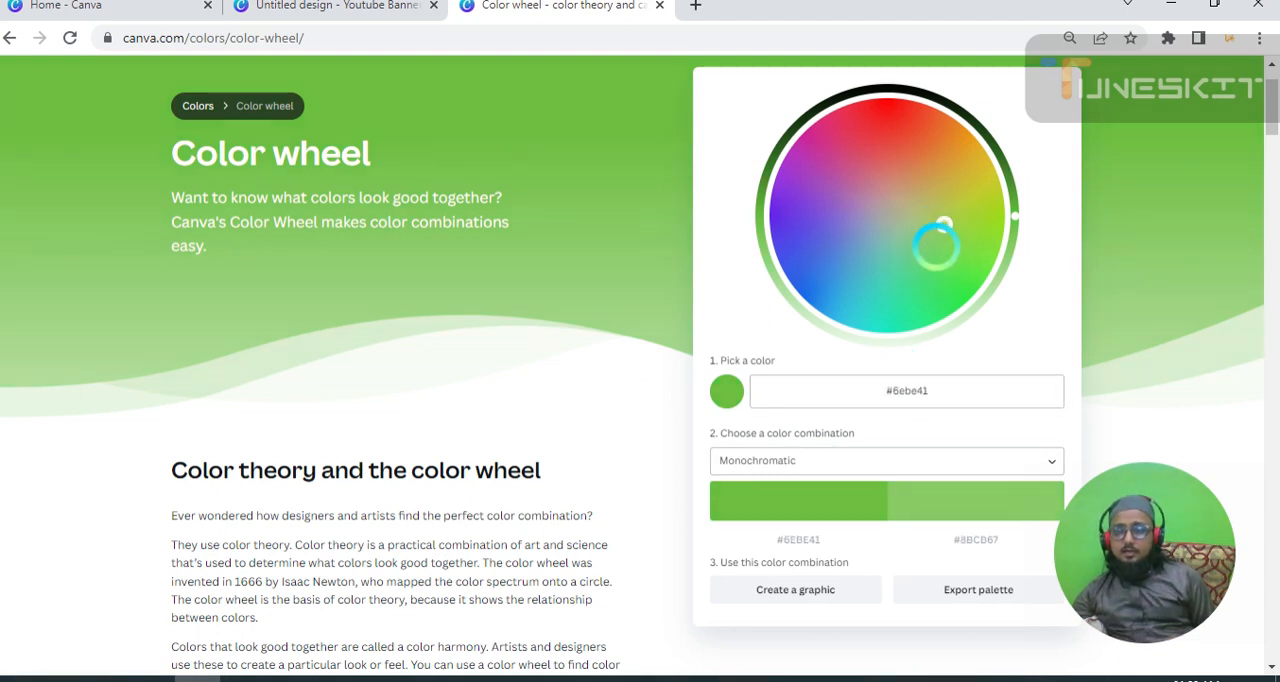
pyautogui.moveTo(935, 245); pyautogui.dragTo(870, 128)
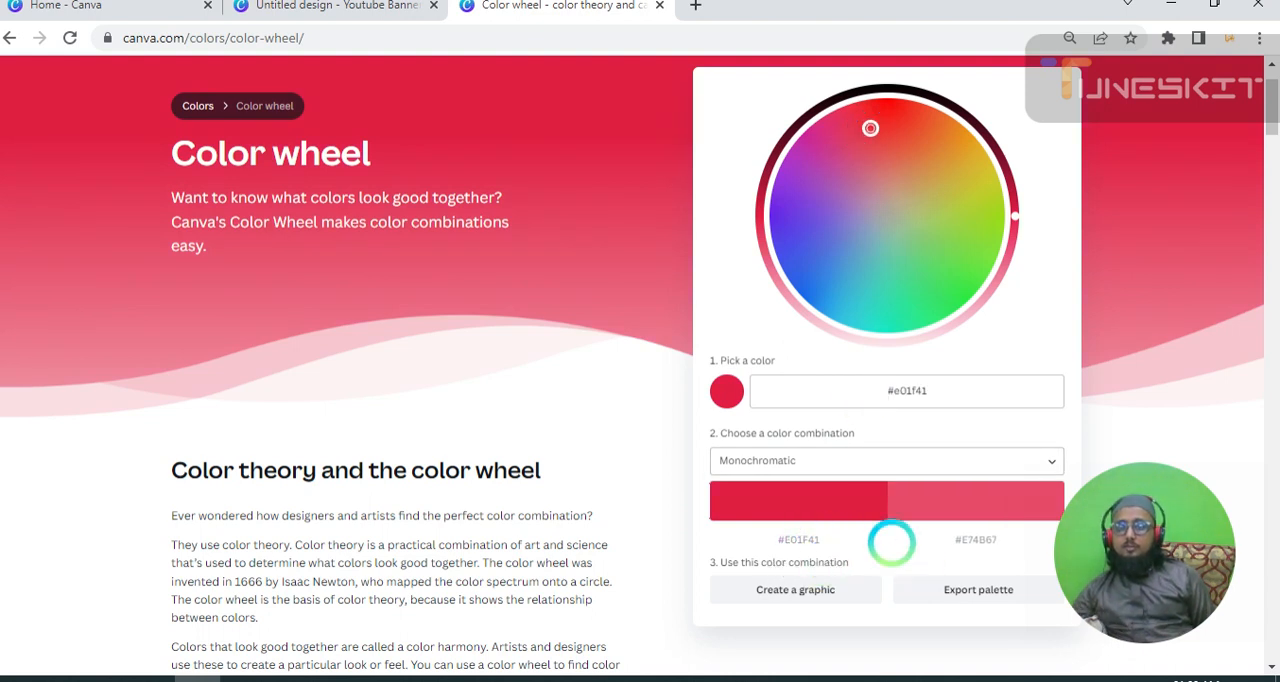
pyautogui.moveTo(743, 497)
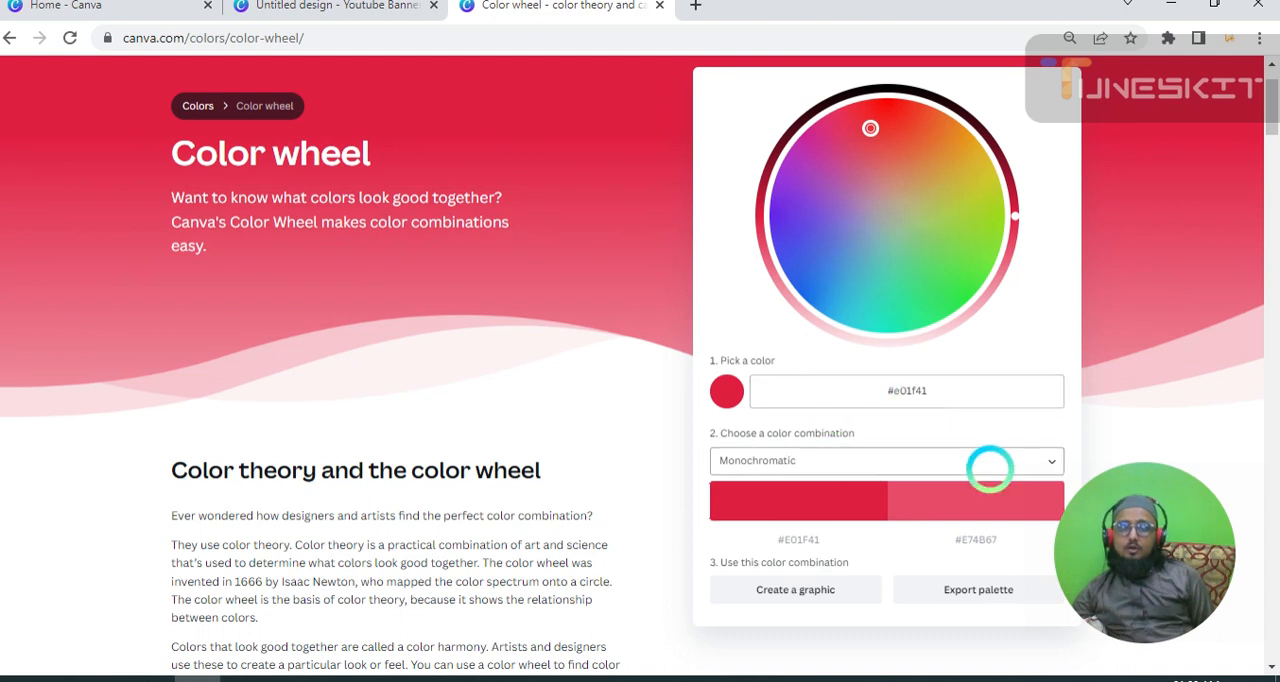
# Change the color combination to Analogous and shift the base color to #d22d4e on the wheel.
pyautogui.click(973, 462)
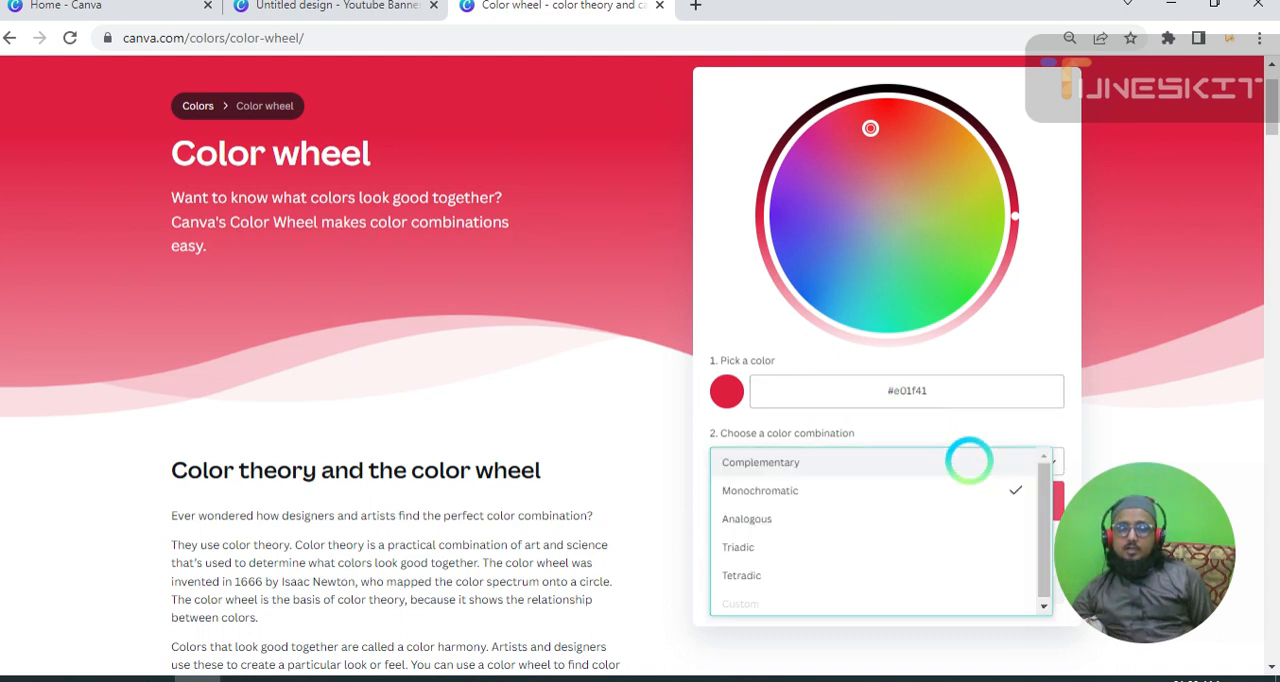
pyautogui.click(815, 519)
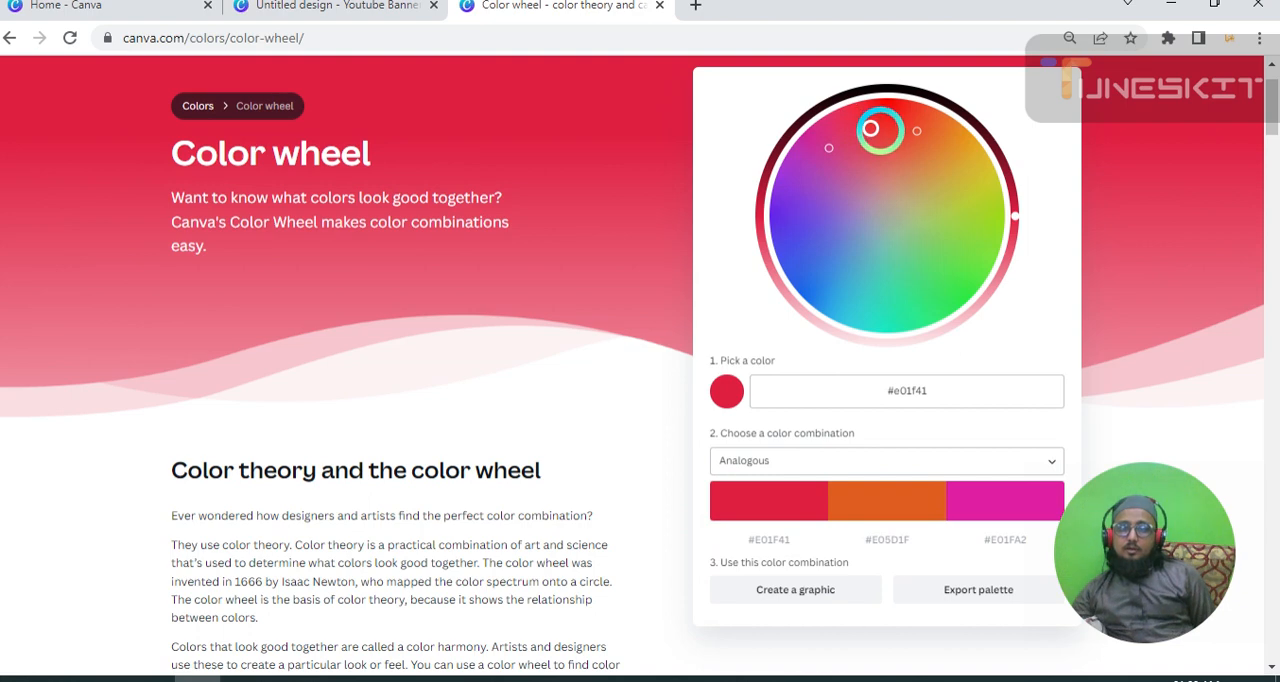
pyautogui.moveTo(870, 128)
pyautogui.mouseDown()
pyautogui.moveTo(911, 151)
pyautogui.moveTo(930, 205)
pyautogui.moveTo(924, 297)
pyautogui.moveTo(822, 293)
pyautogui.moveTo(806, 277)
pyautogui.moveTo(800, 234)
pyautogui.moveTo(819, 176)
pyautogui.moveTo(857, 153)
pyautogui.moveTo(919, 151)
pyautogui.moveTo(871, 142)
pyautogui.mouseUp()
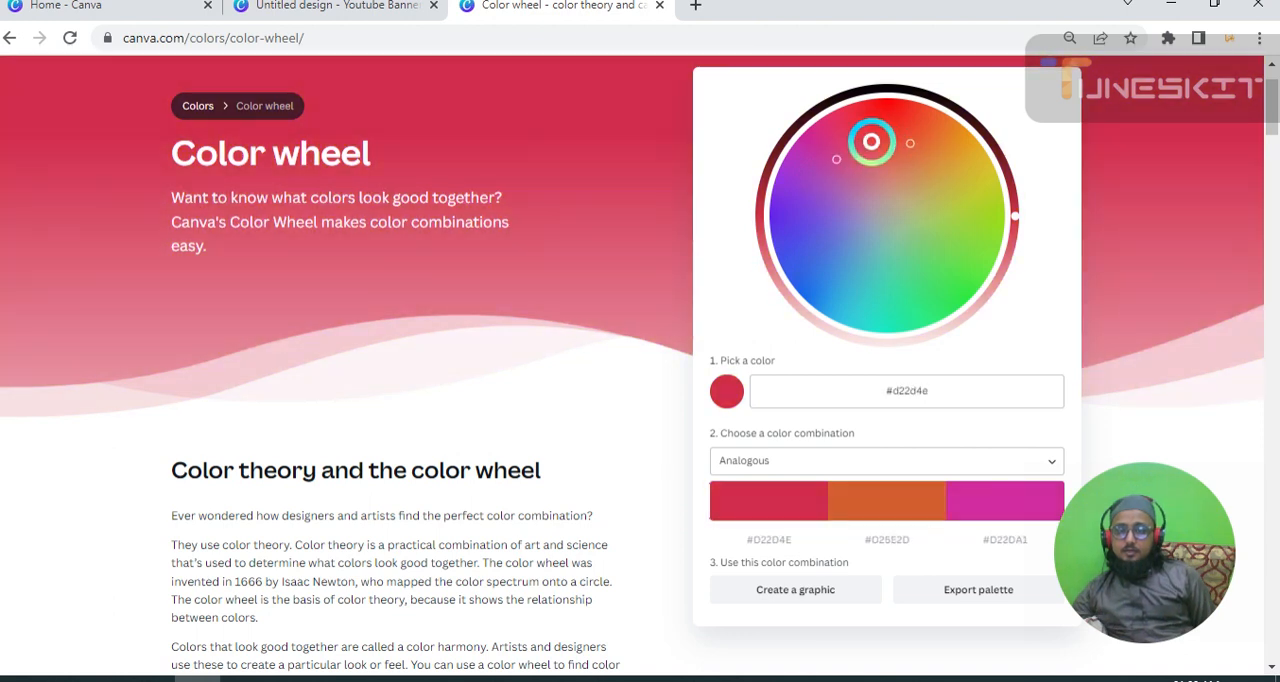
# Change the color combination to Triadic and pick the yellow #d5d827 on the wheel.
pyautogui.click(1005, 452)
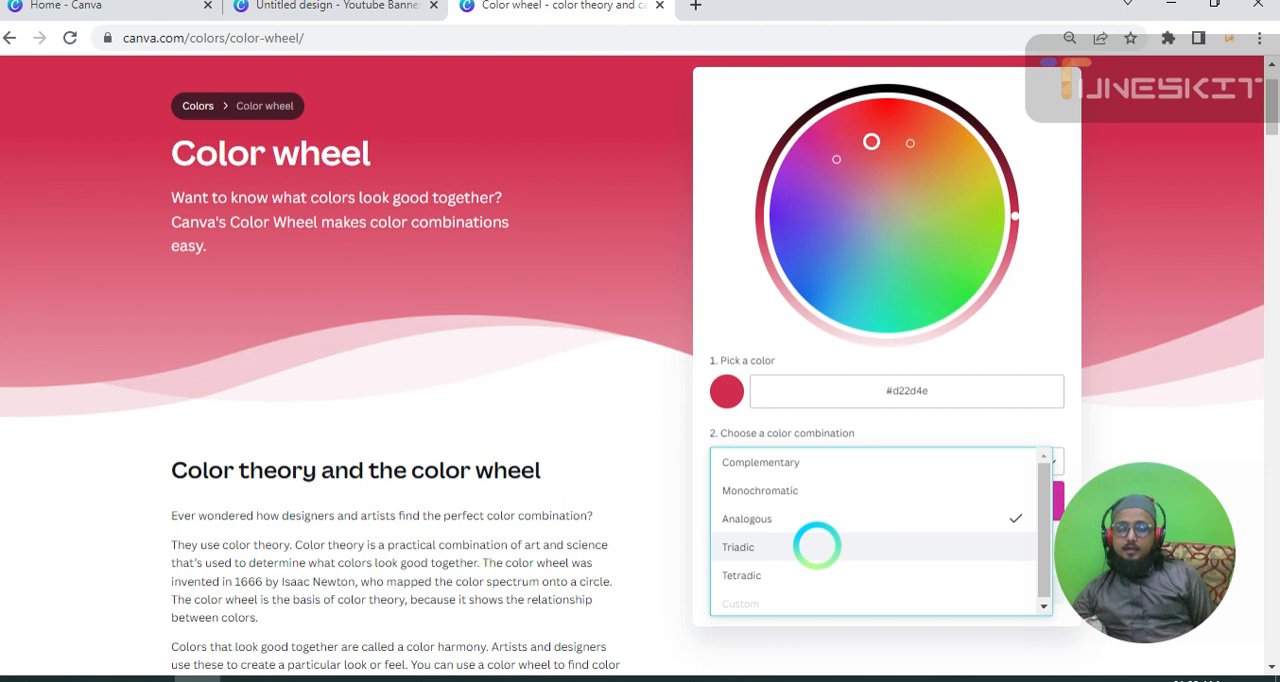
pyautogui.click(817, 546)
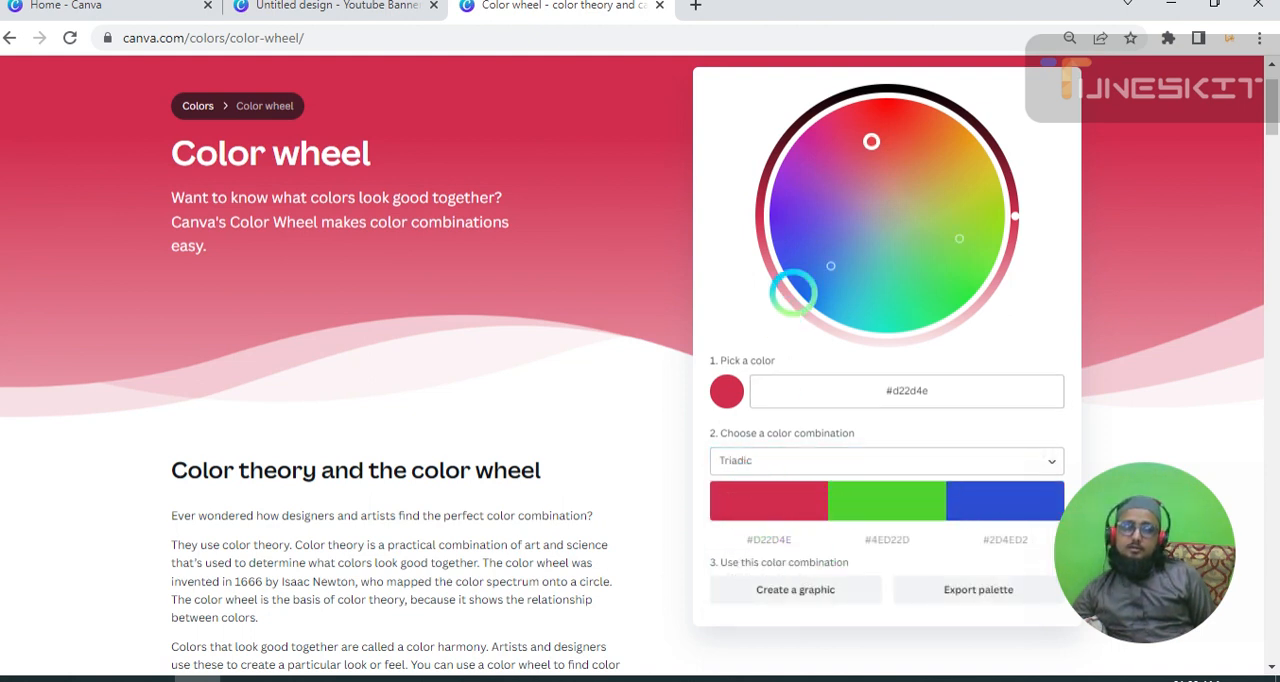
pyautogui.moveTo(871, 141)
pyautogui.mouseDown()
pyautogui.moveTo(874, 131)
pyautogui.moveTo(929, 177)
pyautogui.moveTo(963, 223)
pyautogui.moveTo(958, 176)
pyautogui.mouseUp()
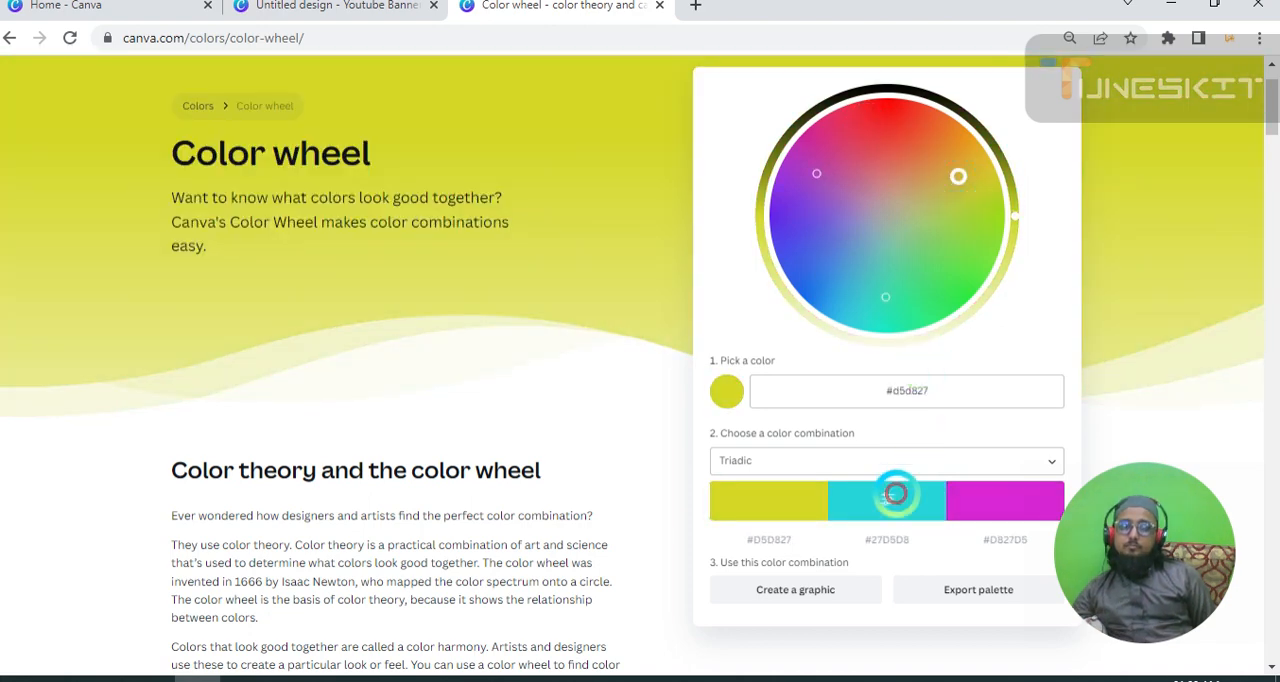
# Change the color combination to Tetradic and pick the orange #ef7210 as the base color on the wheel.
pyautogui.click(863, 448)
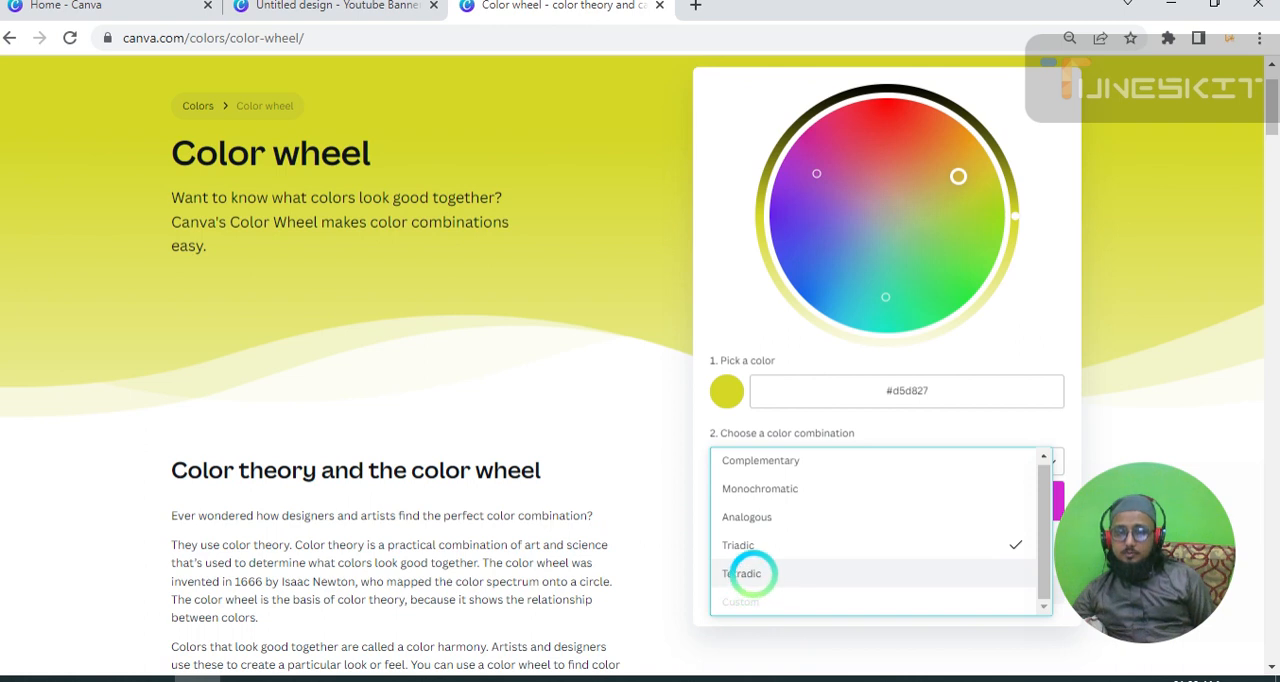
pyautogui.click(754, 573)
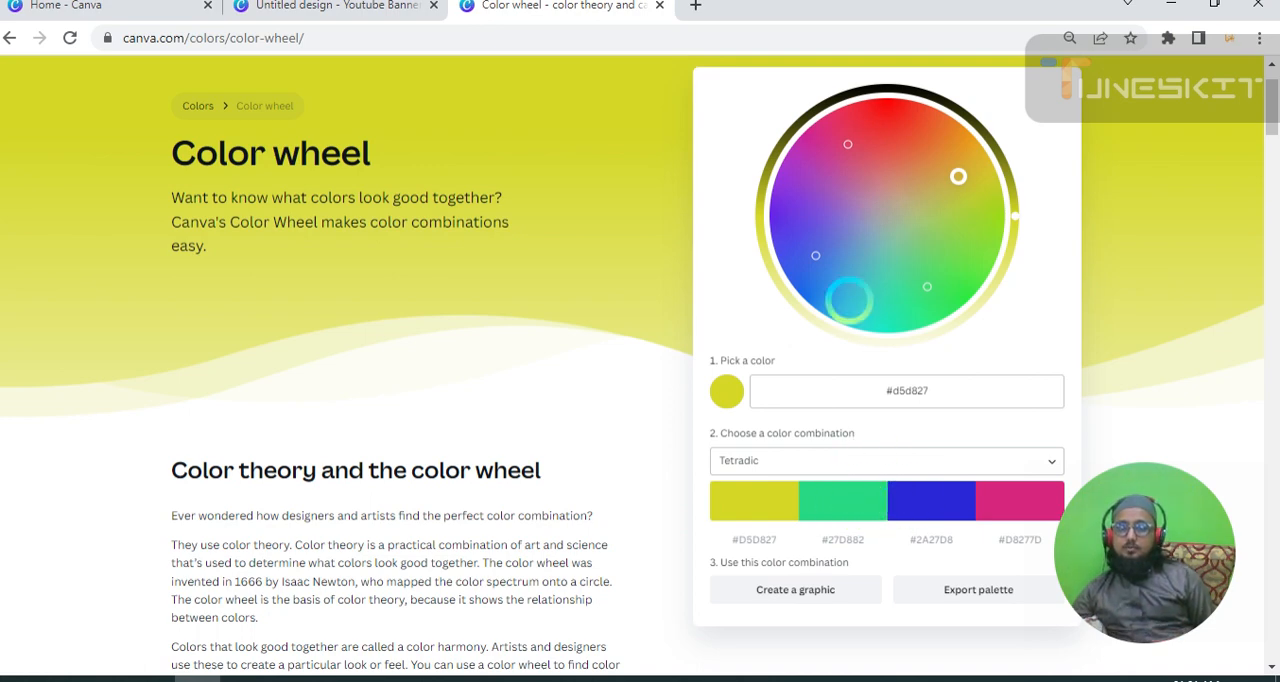
pyautogui.moveTo(858, 130); pyautogui.dragTo(932, 123)
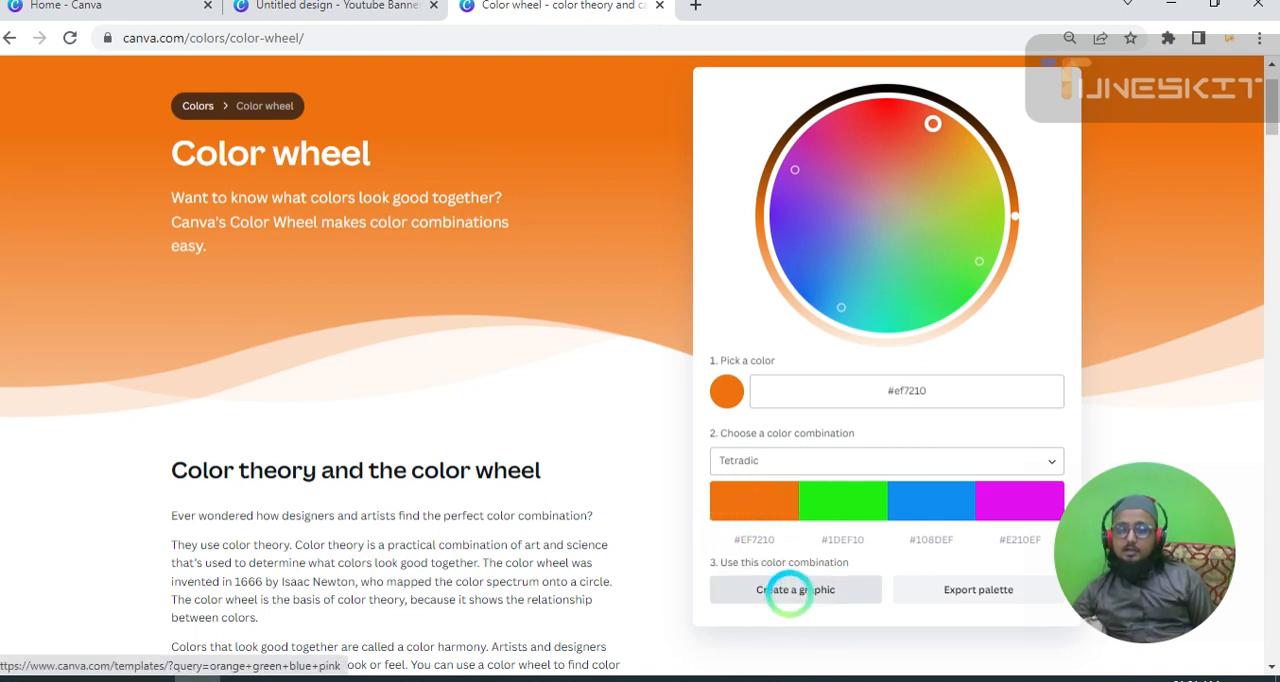
# Create a graphic from the Tetradic combination and browse the templates for "orange green blue pink".
pyautogui.click(790, 590)
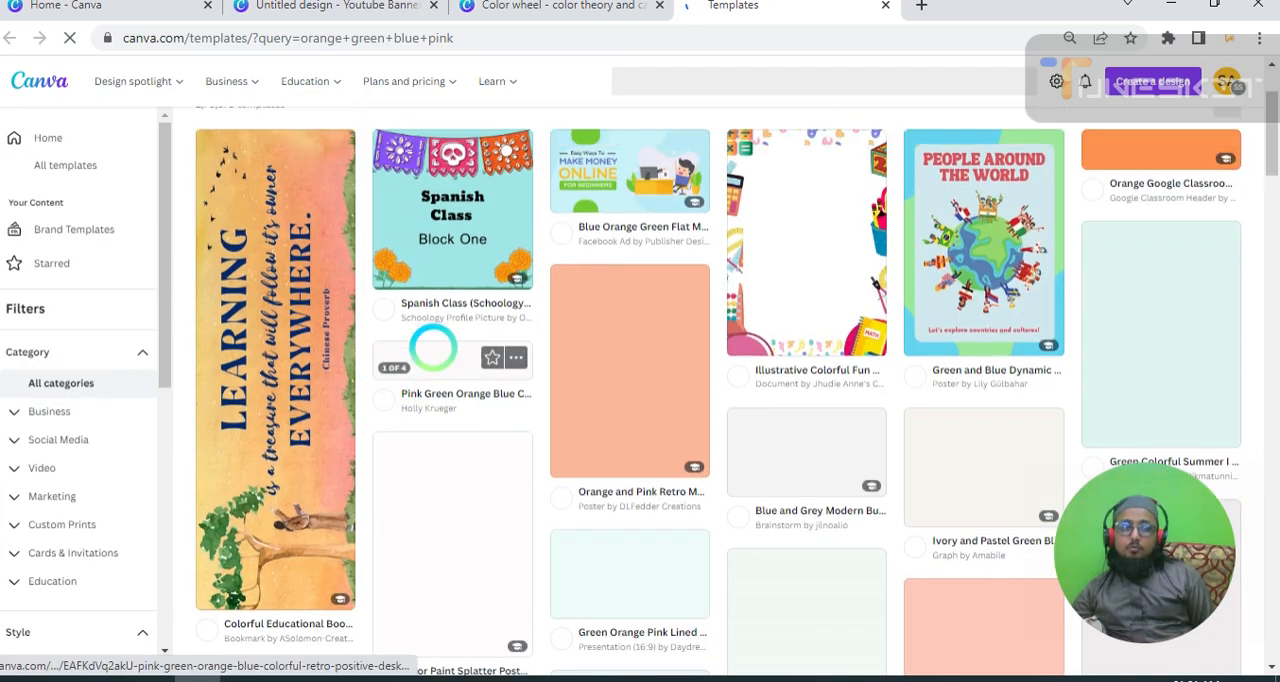
pyautogui.scroll(-1, 570, 366)
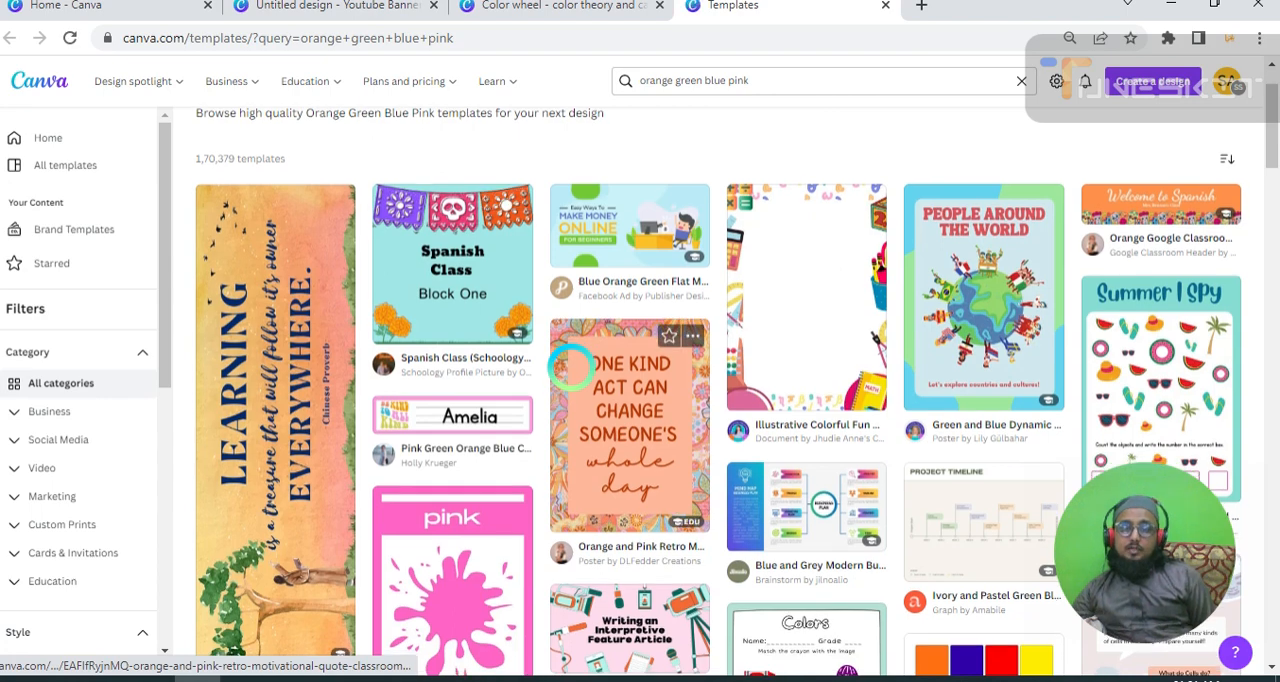
pyautogui.scroll(-1, 570, 366)
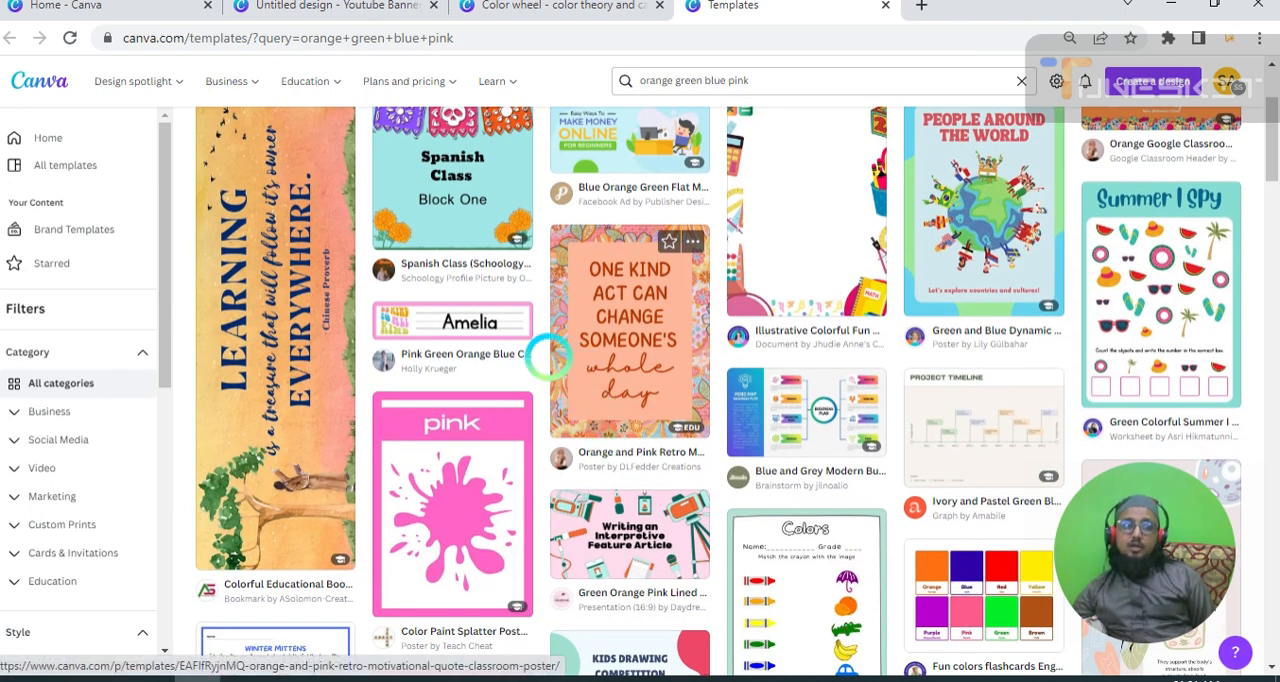
pyautogui.scroll(-5, 548, 355)
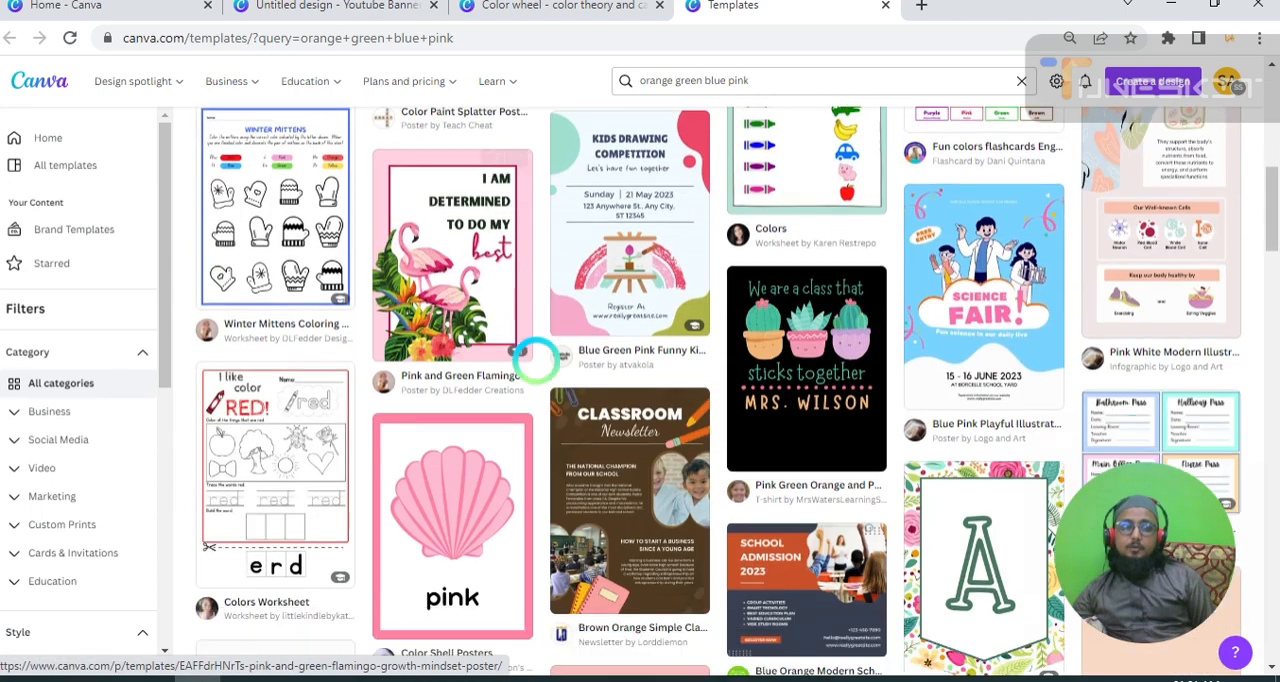
pyautogui.scroll(-2, 537, 355)
pyautogui.scroll(-2, 540, 362)
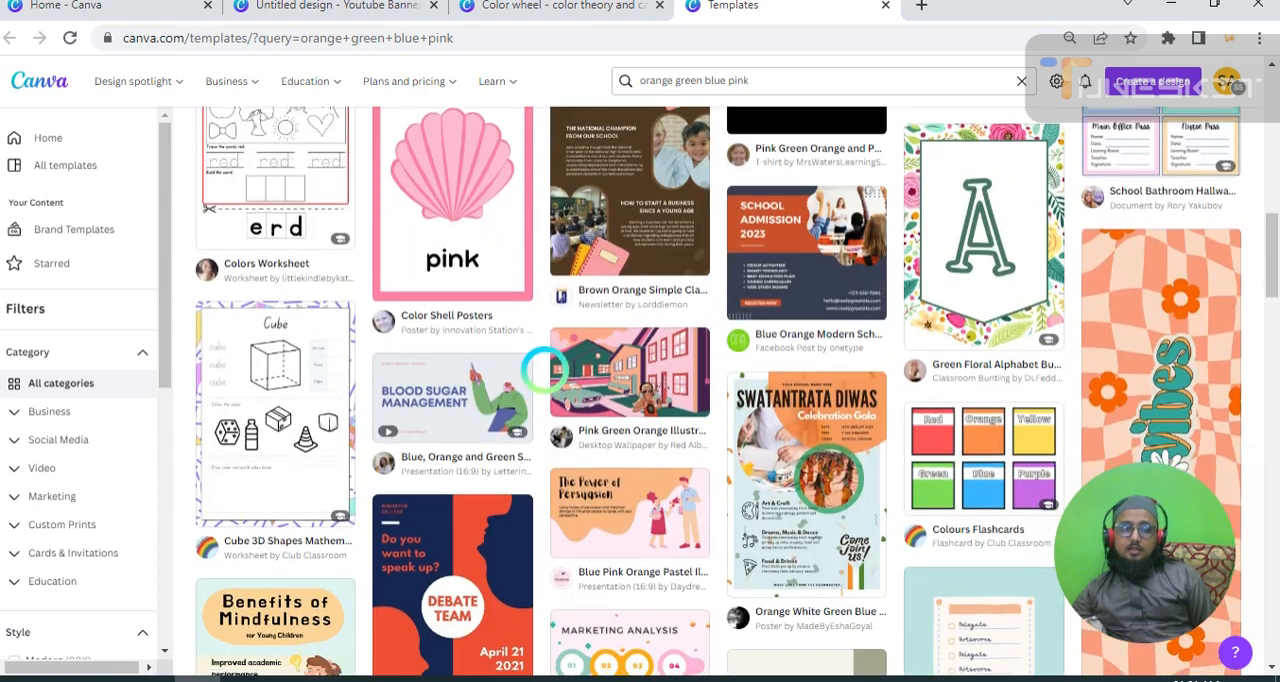
pyautogui.scroll(-7, 543, 370)
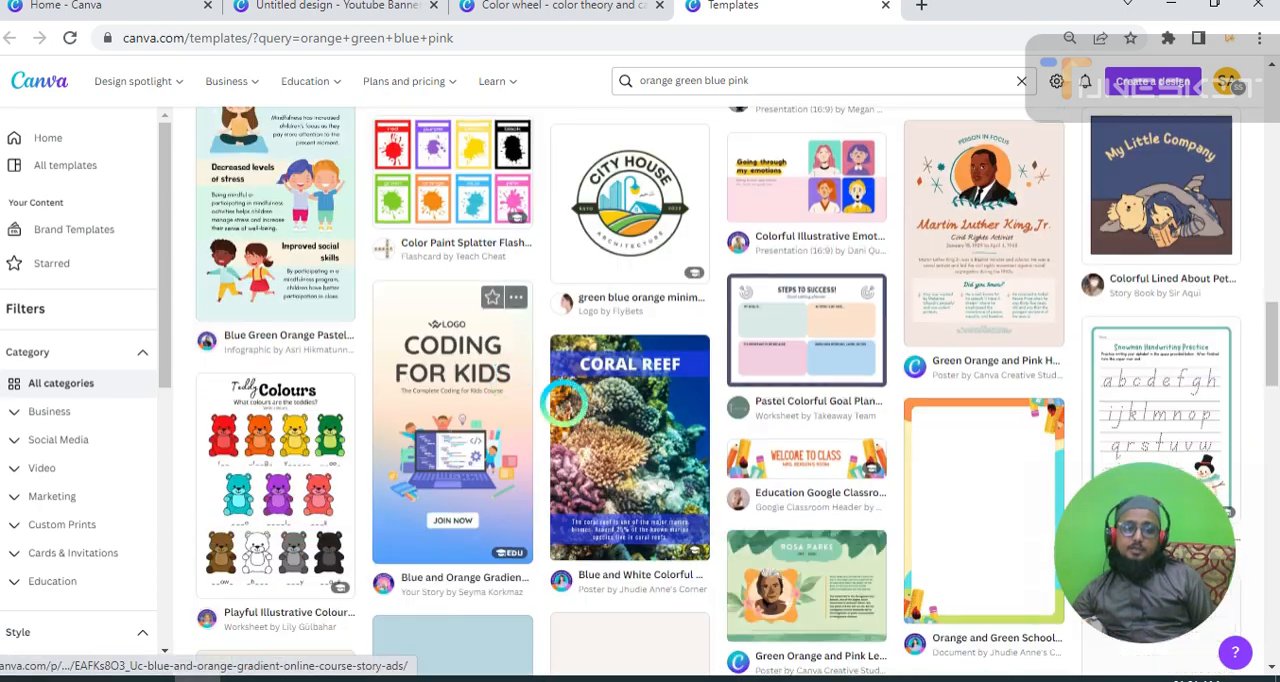
pyautogui.scroll(-5, 563, 401)
pyautogui.scroll(6, 714, 360)
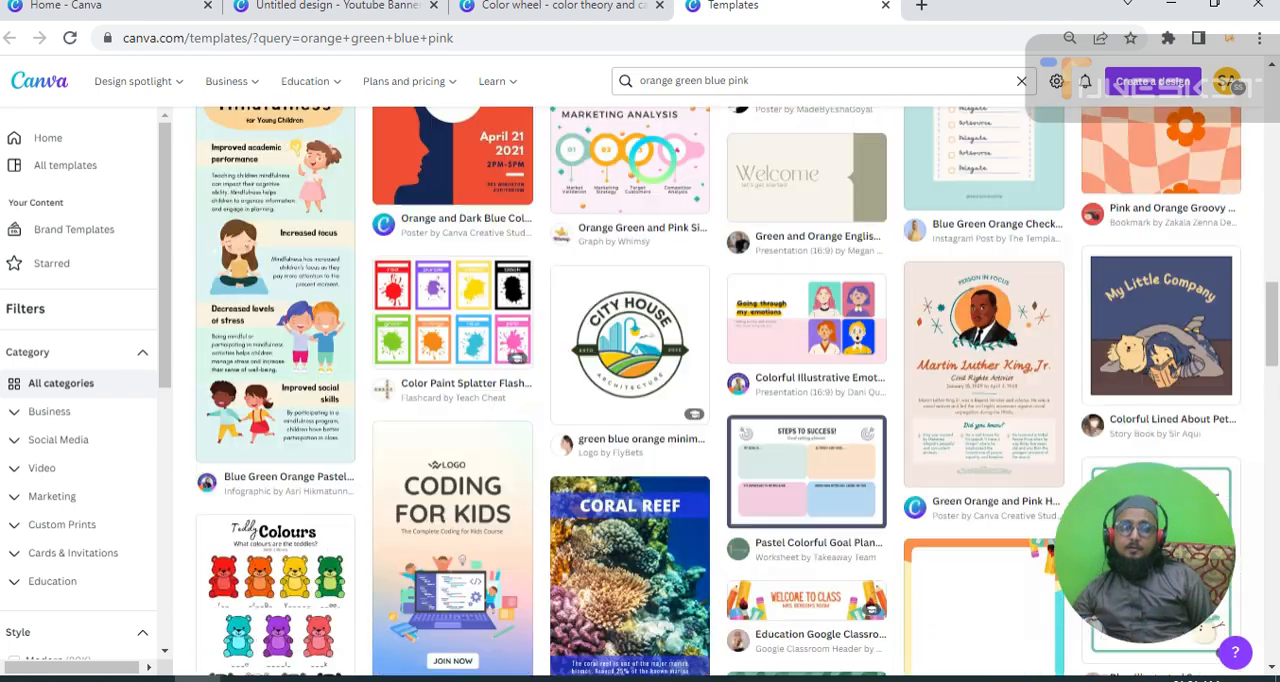
pyautogui.scroll(1, 653, 160)
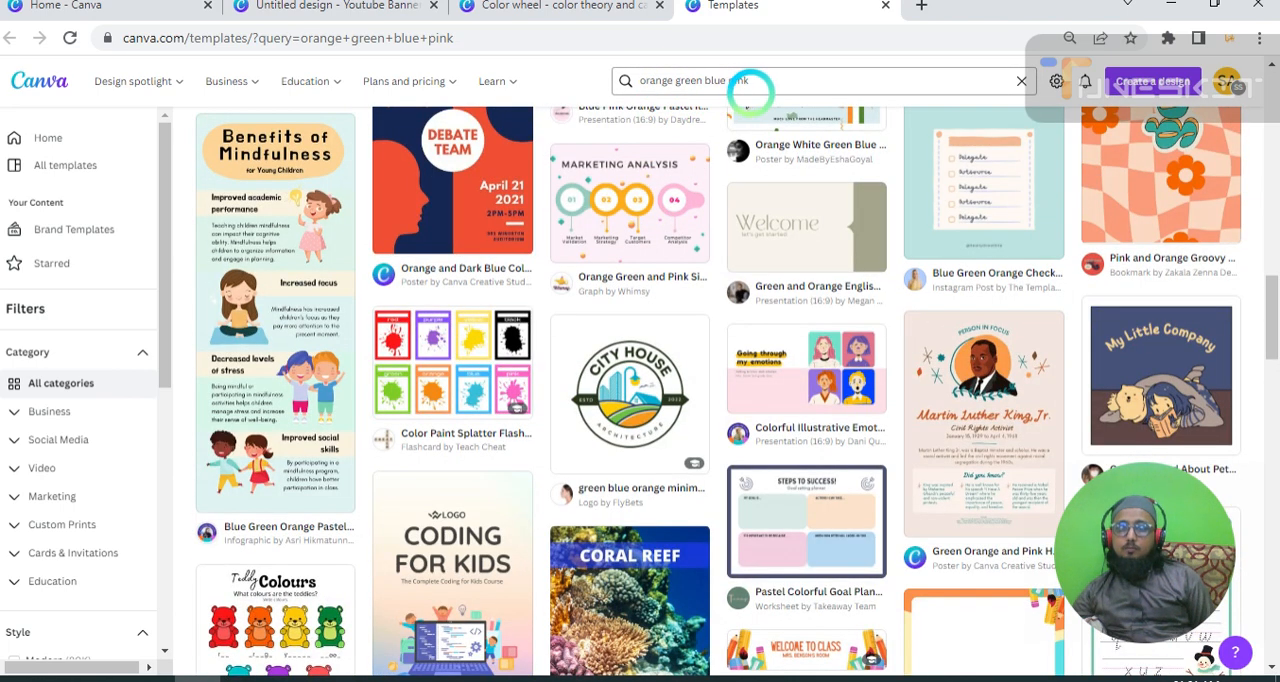
pyautogui.moveTo(763, 82); pyautogui.dragTo(670, 86)
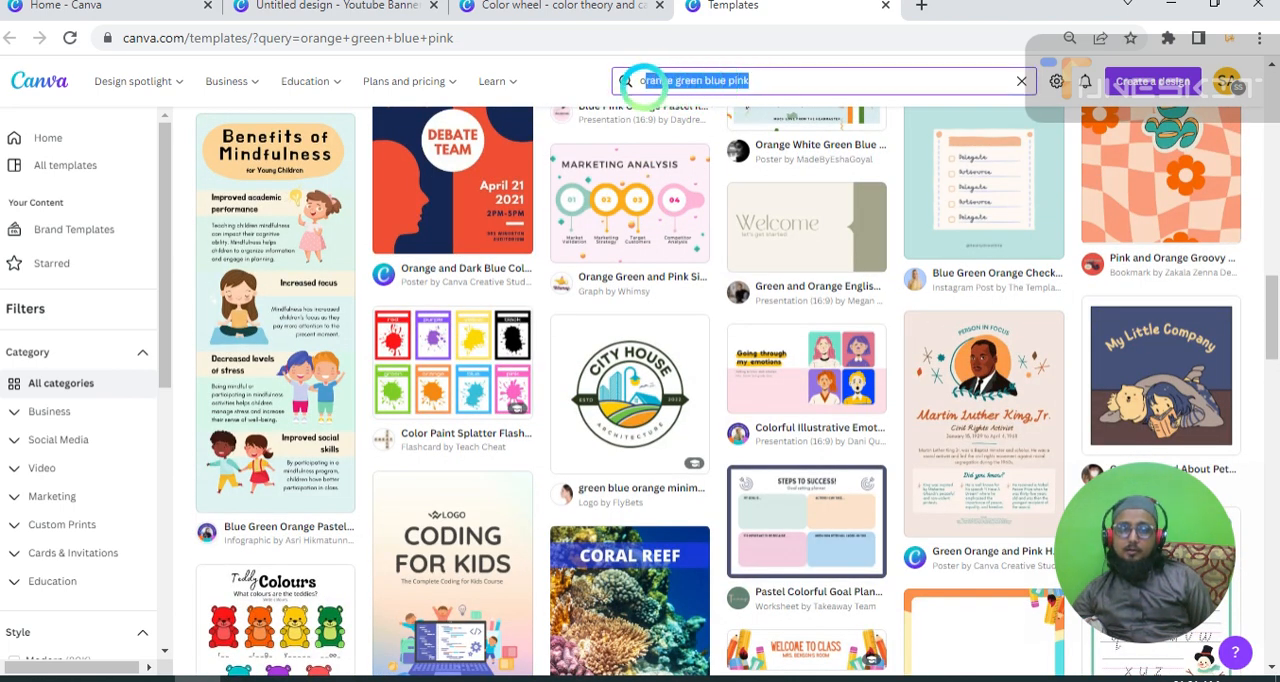
# Look further through the orange, green, blue and pink template results and return to the Color wheel page.
pyautogui.scroll(-10, 731, 293)
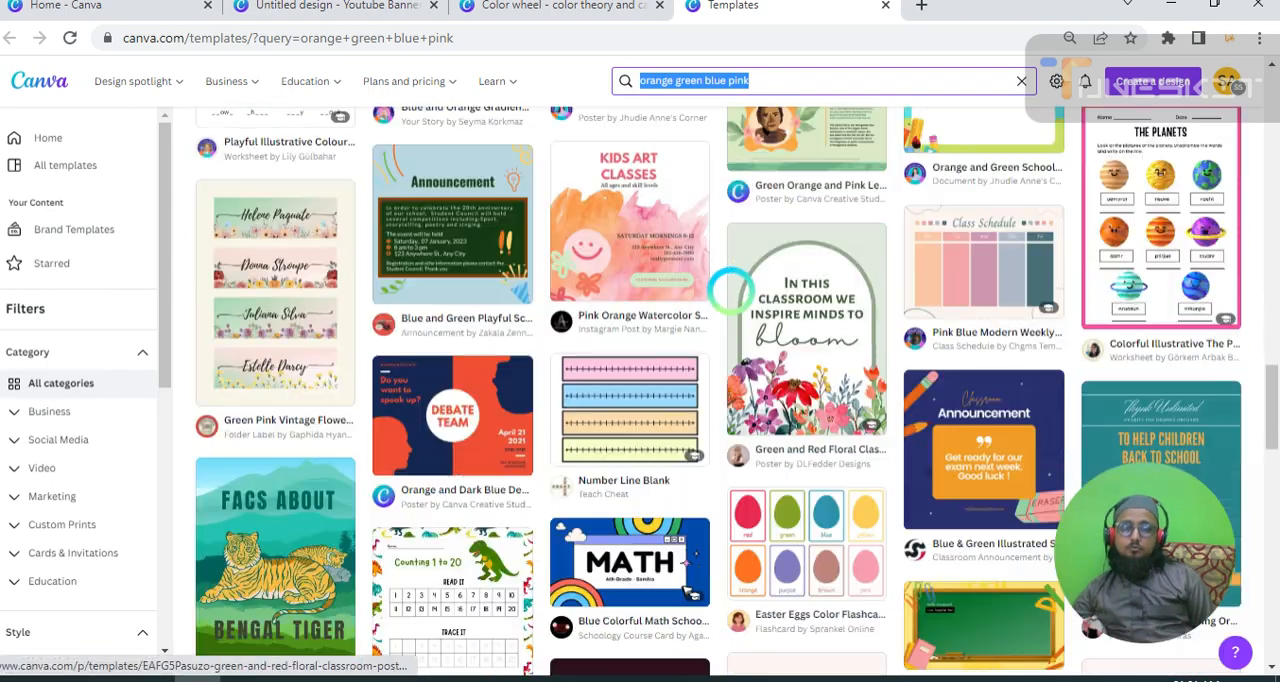
pyautogui.scroll(-6, 737, 297)
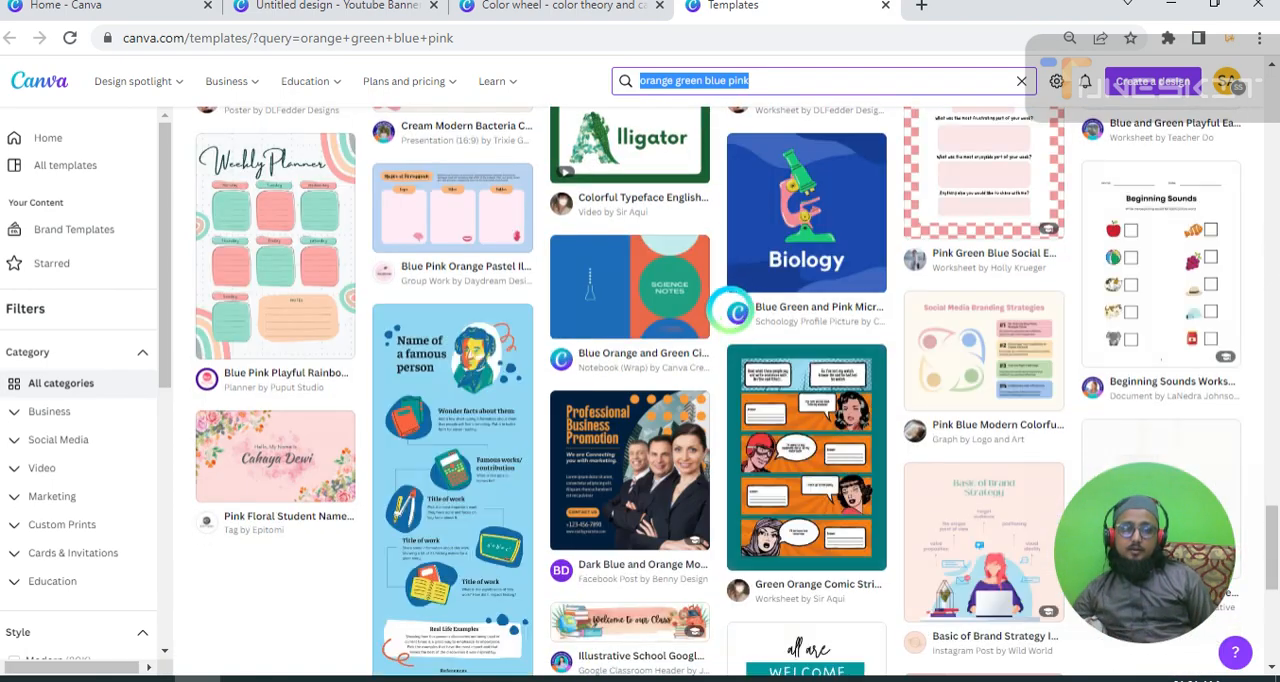
pyautogui.scroll(6, 522, 248)
pyautogui.scroll(3, 522, 248)
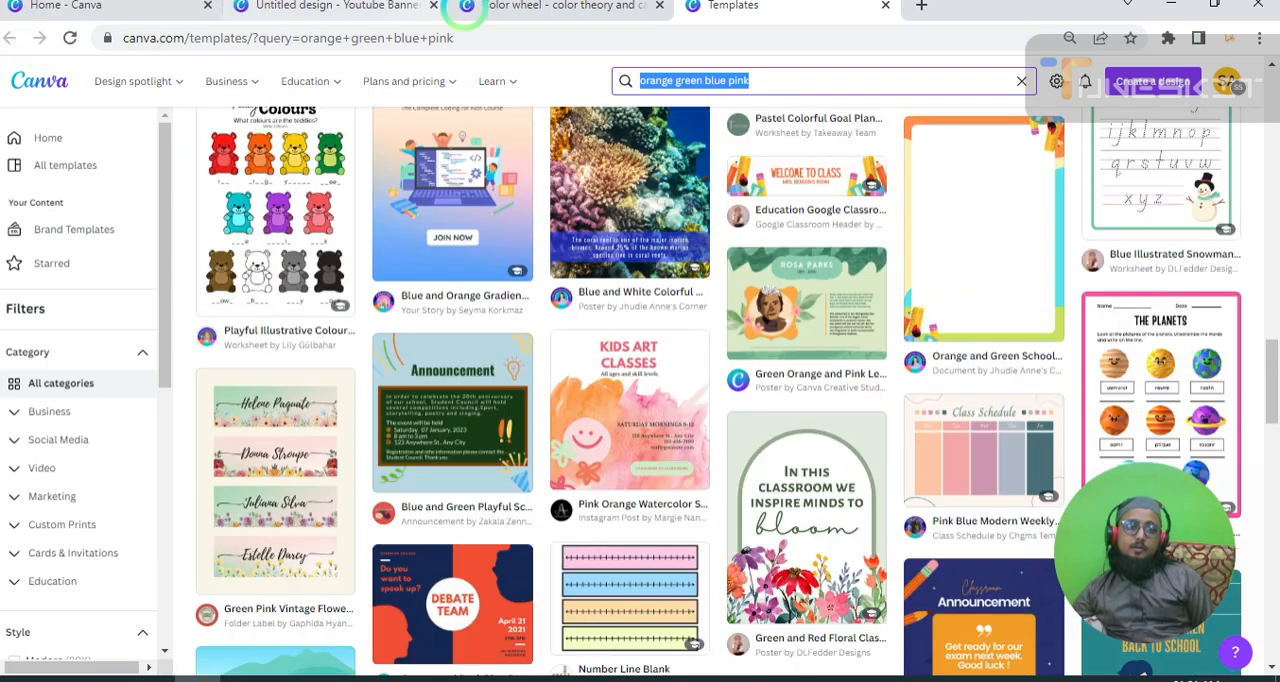
pyautogui.click(533, 8)
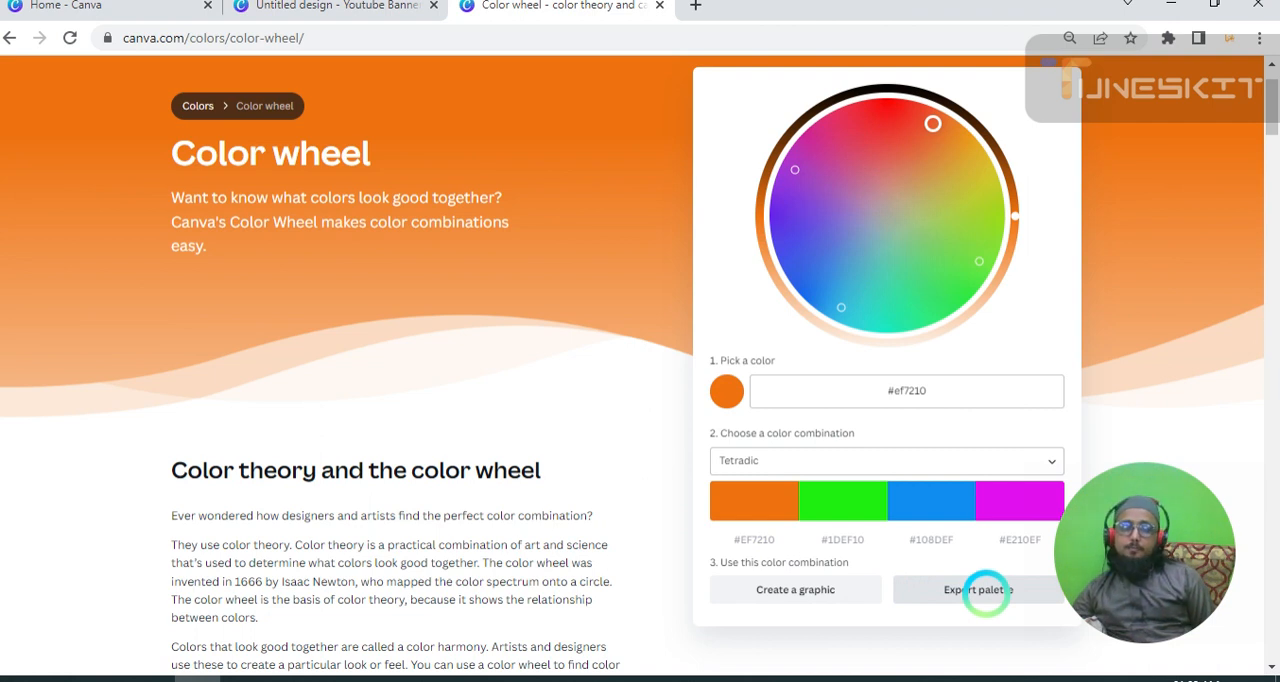
# Open the PDF export of the Tetradic palette and compare the Microsoft Print to PDF and Save as PDF destinations.
pyautogui.click(985, 590)
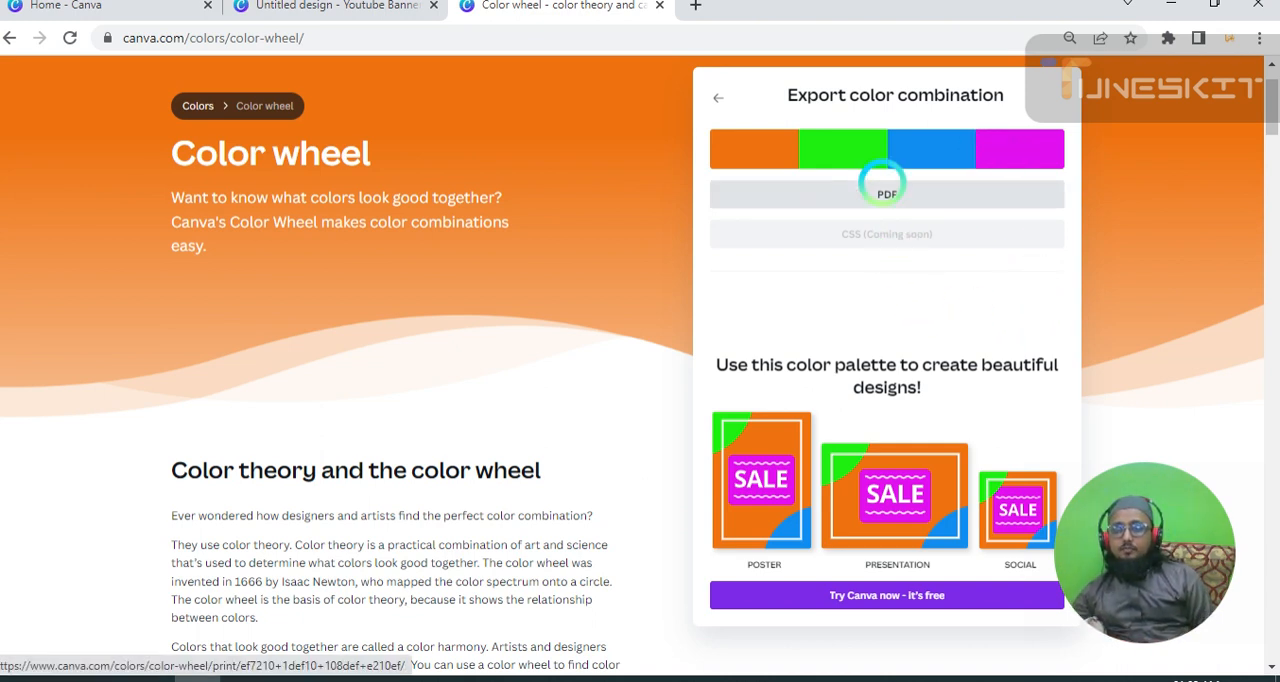
pyautogui.click(883, 188)
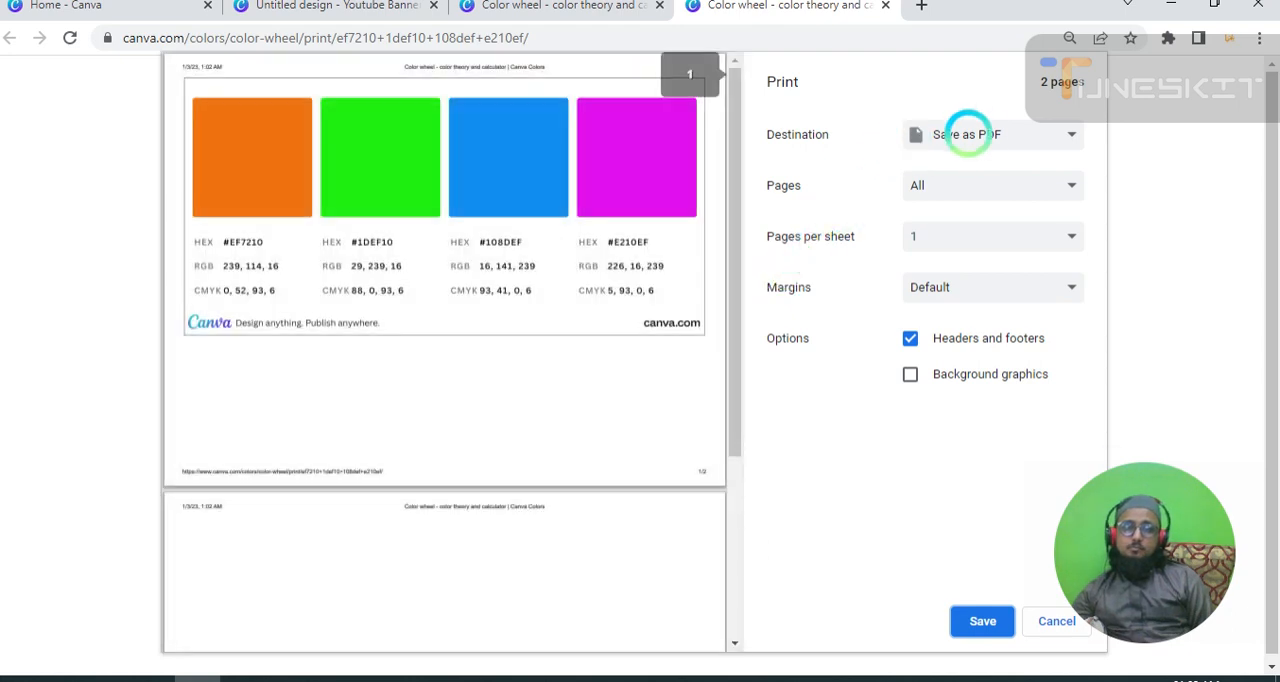
pyautogui.click(978, 130)
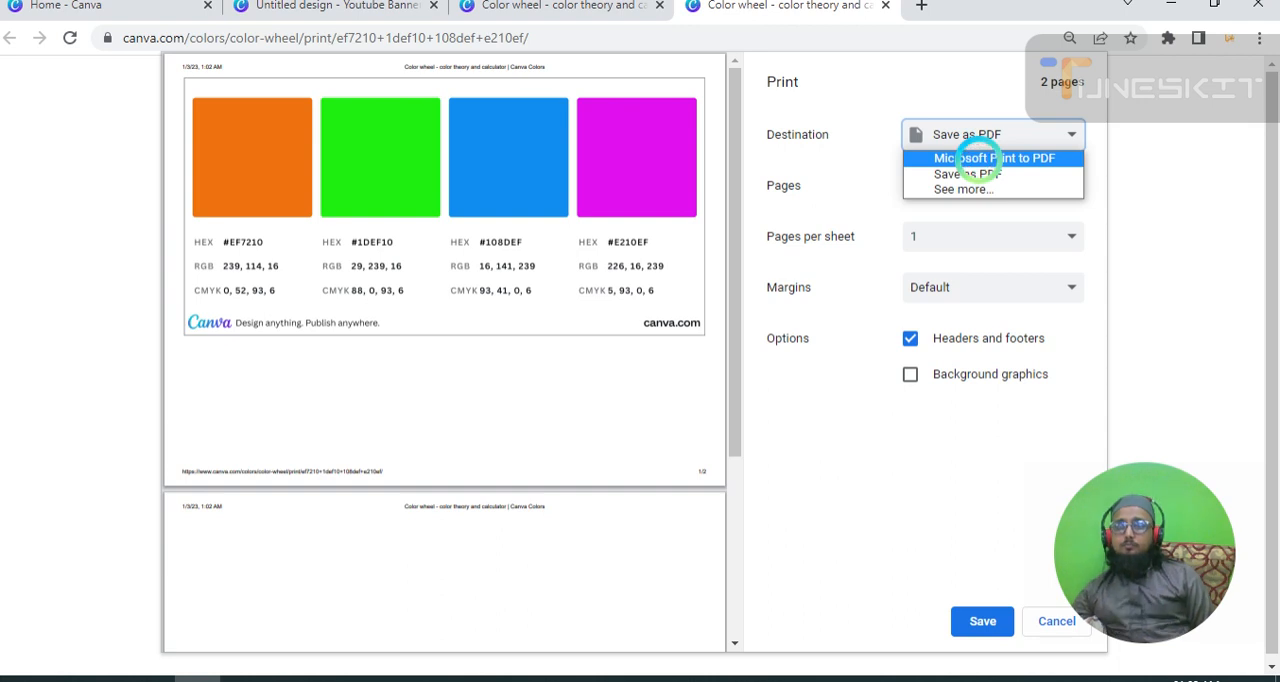
pyautogui.click(970, 158)
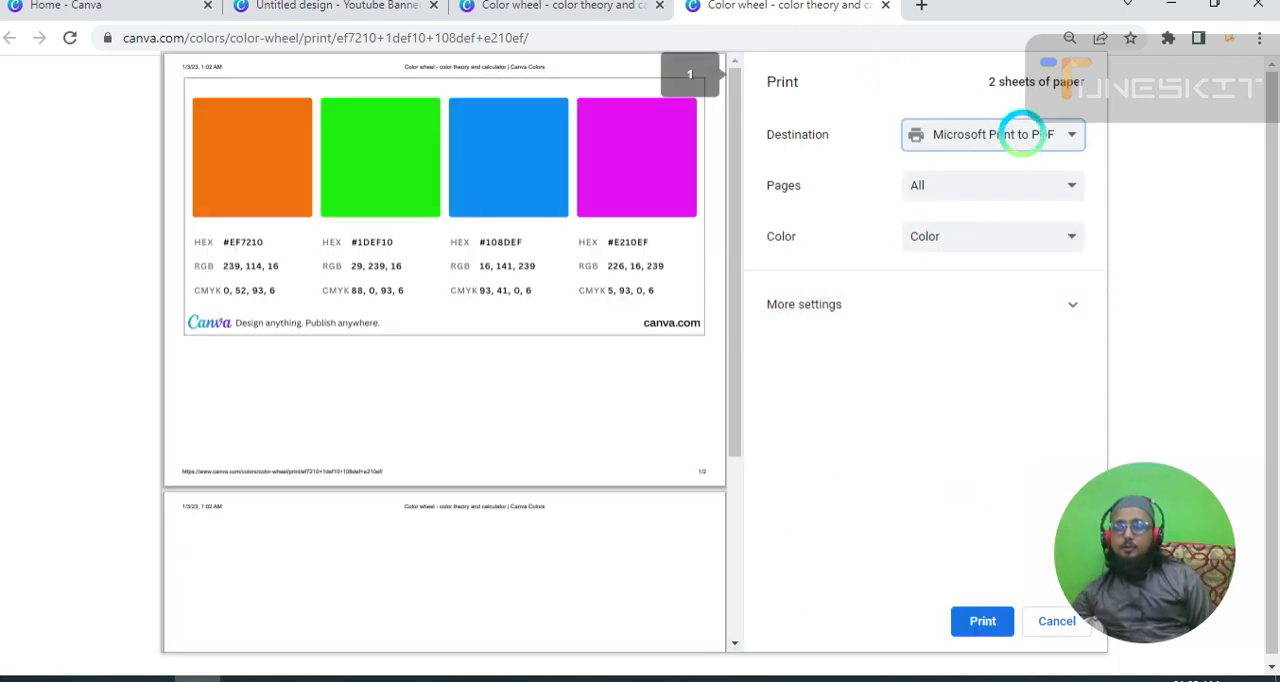
pyautogui.click(1022, 134)
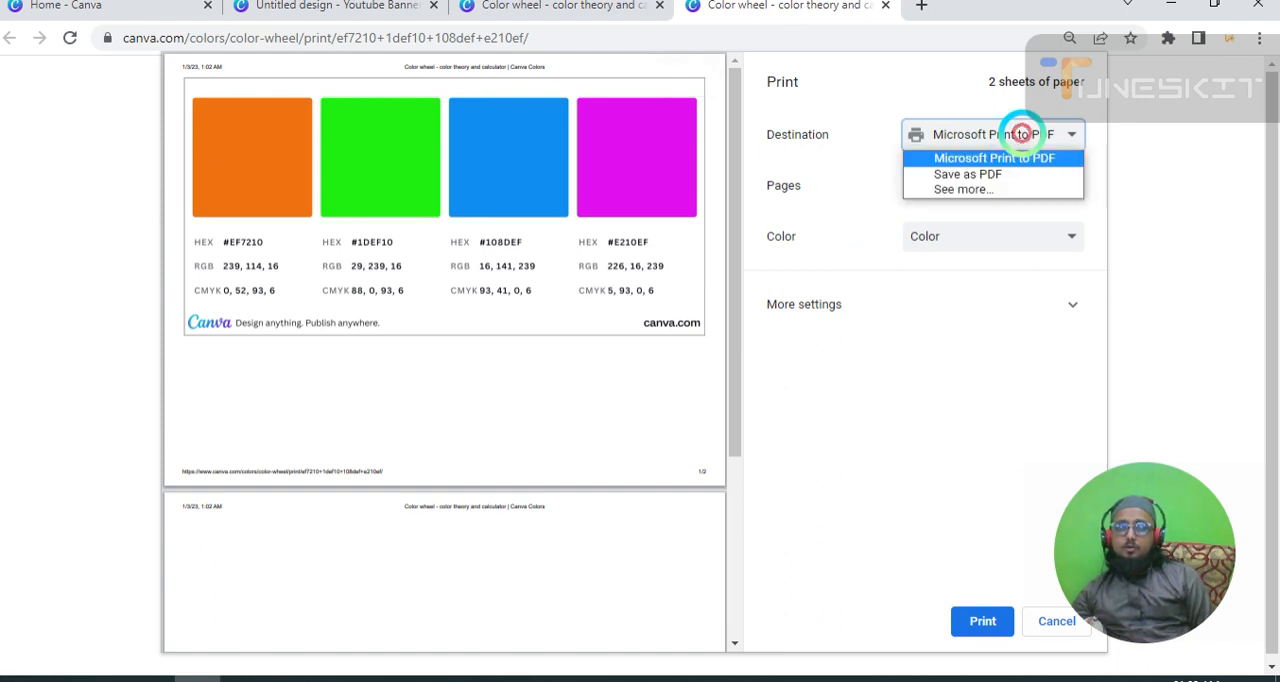
pyautogui.click(1015, 174)
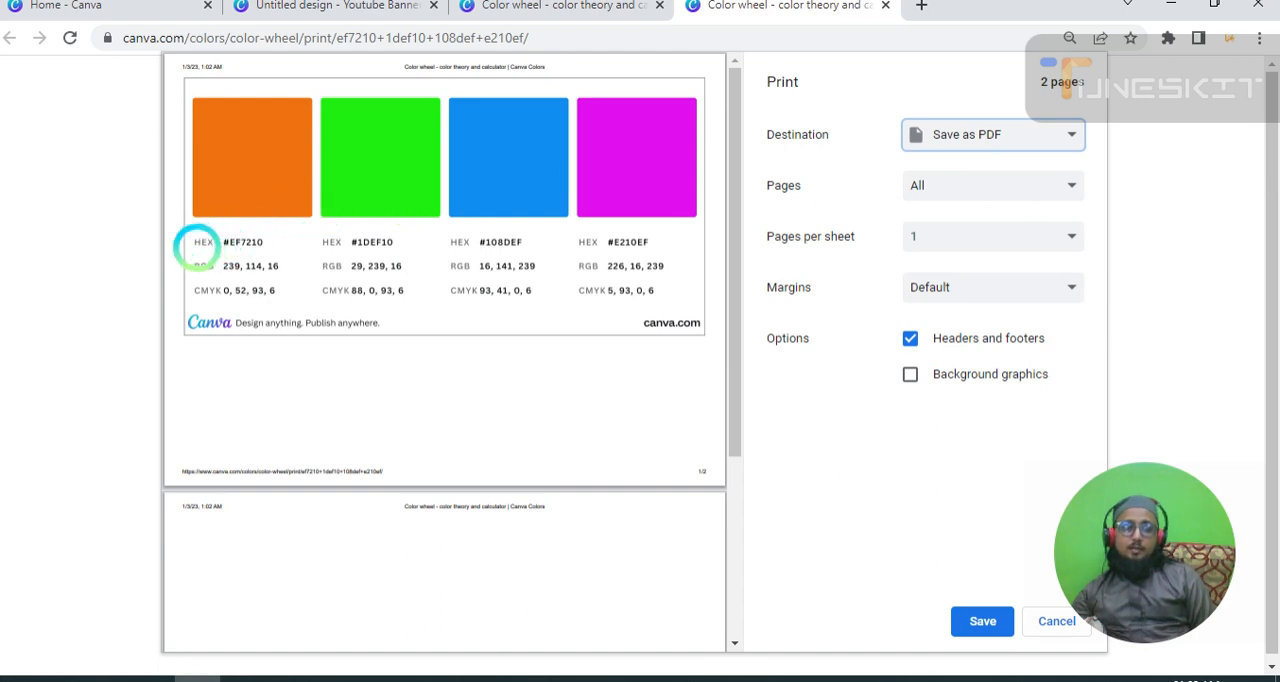
# Examine the color codes in the PDF preview, highlighting the orange's HEX and RGB values and the magenta's HEX value.
pyautogui.doubleClick(243, 242)
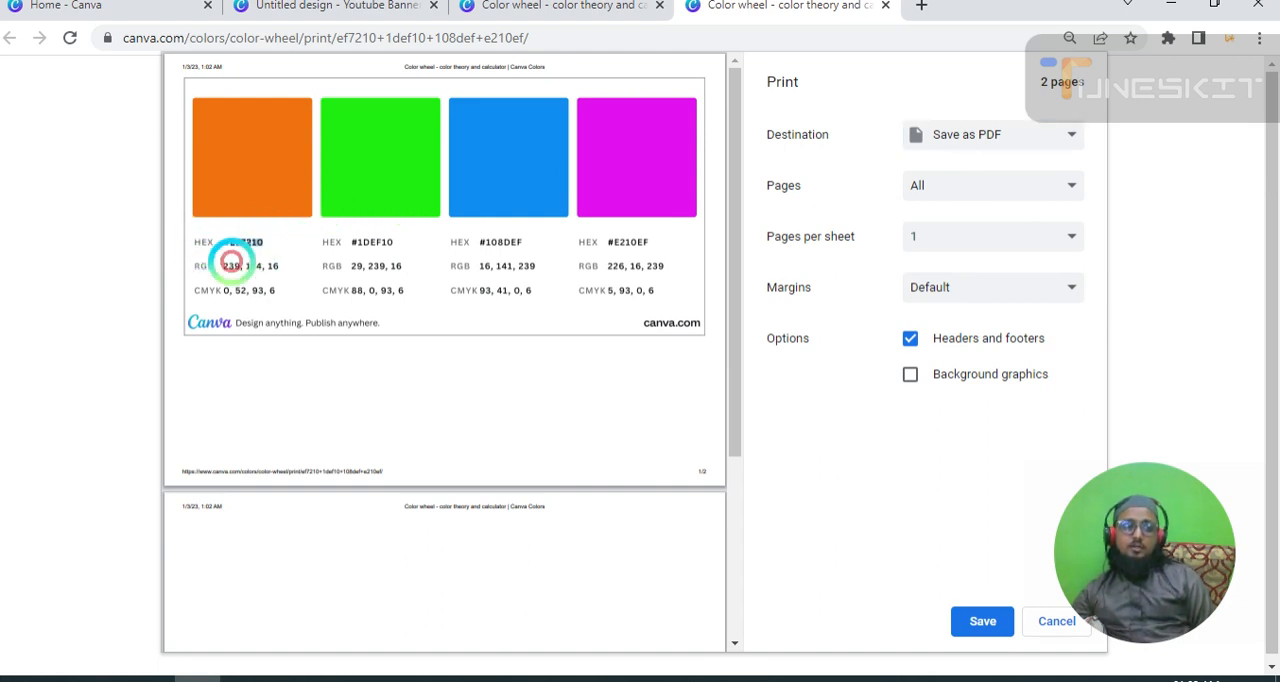
pyautogui.moveTo(225, 266); pyautogui.dragTo(308, 272)
pyautogui.click(288, 166)
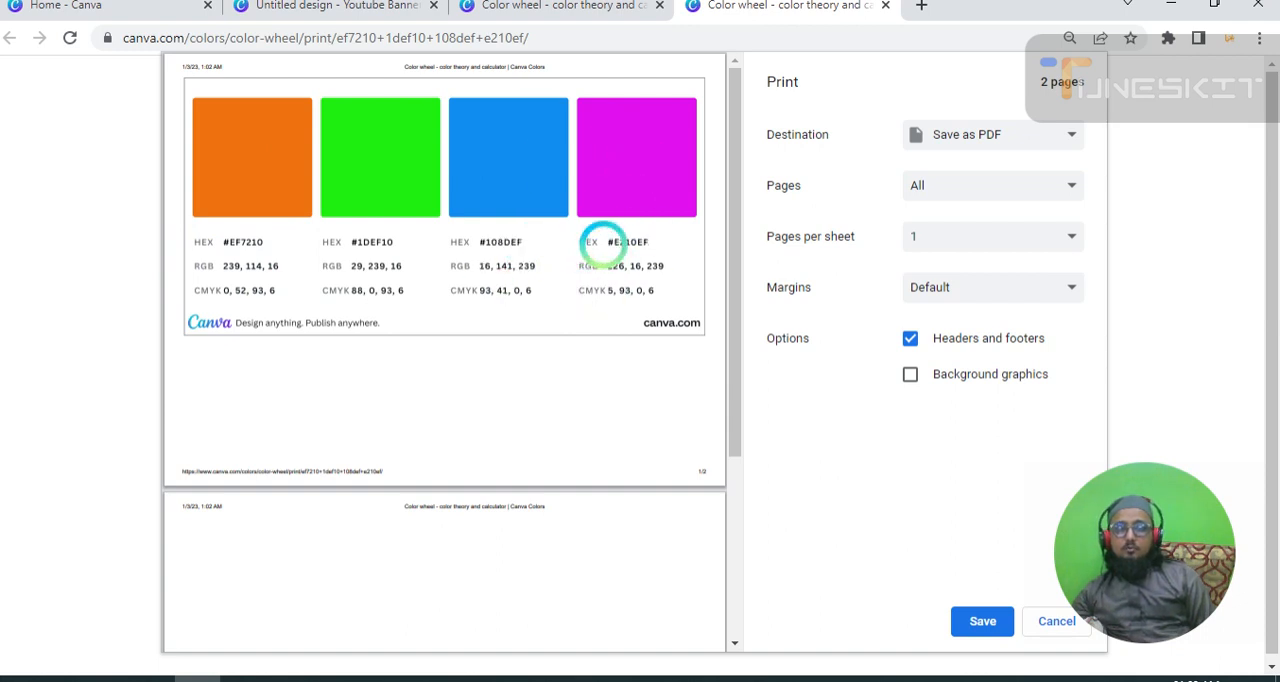
pyautogui.moveTo(603, 246); pyautogui.dragTo(656, 232)
pyautogui.rightClick(656, 232)
pyautogui.click(608, 242)
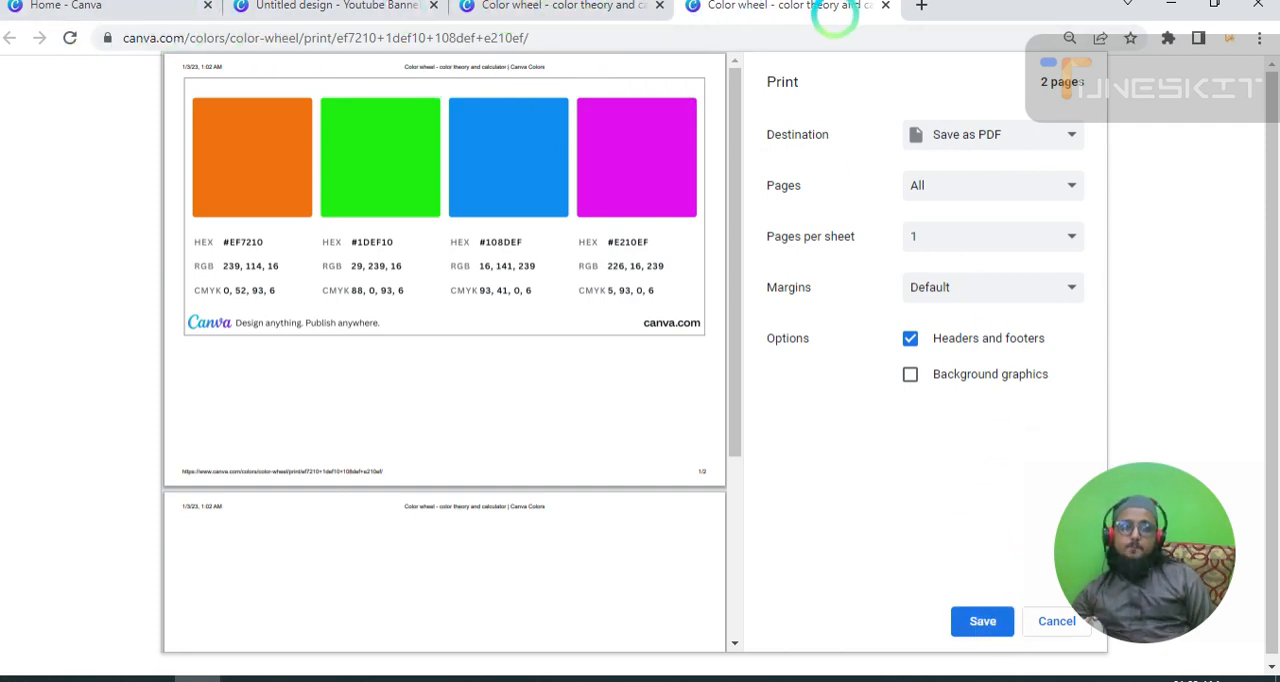
# Close the palette's PDF preview and export view, and open Color meanings from the Colors overview page.
pyautogui.click(885, 6)
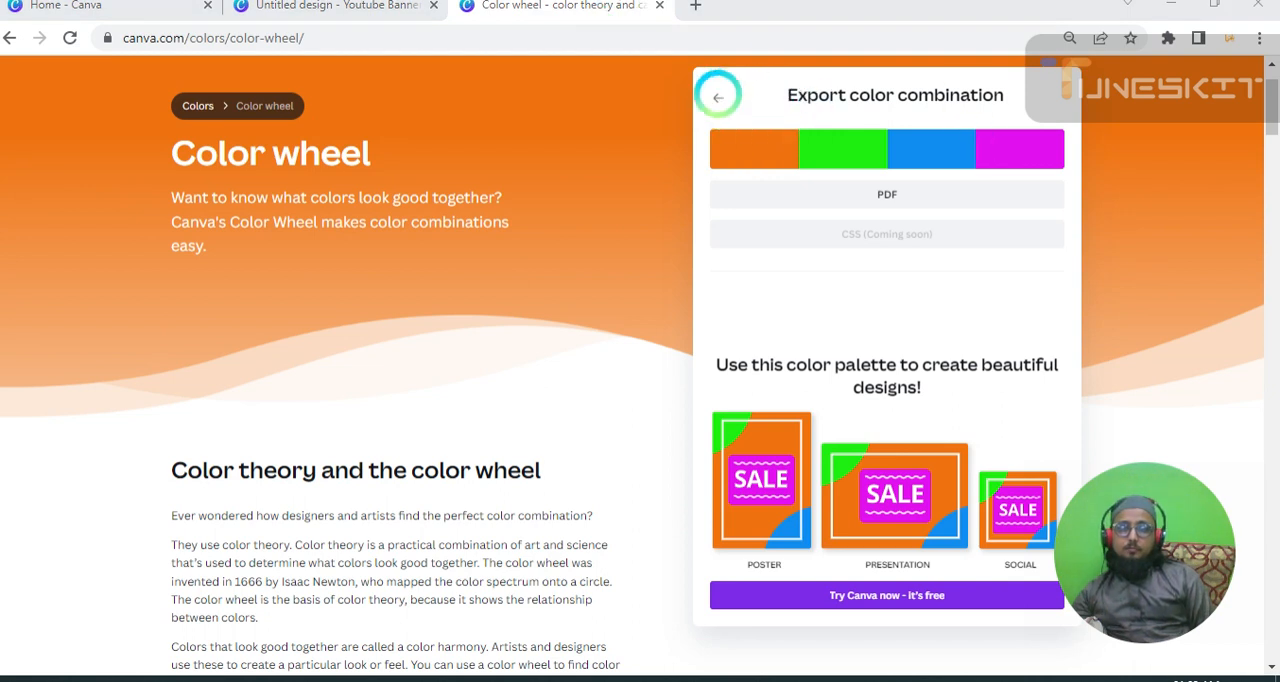
pyautogui.click(718, 96)
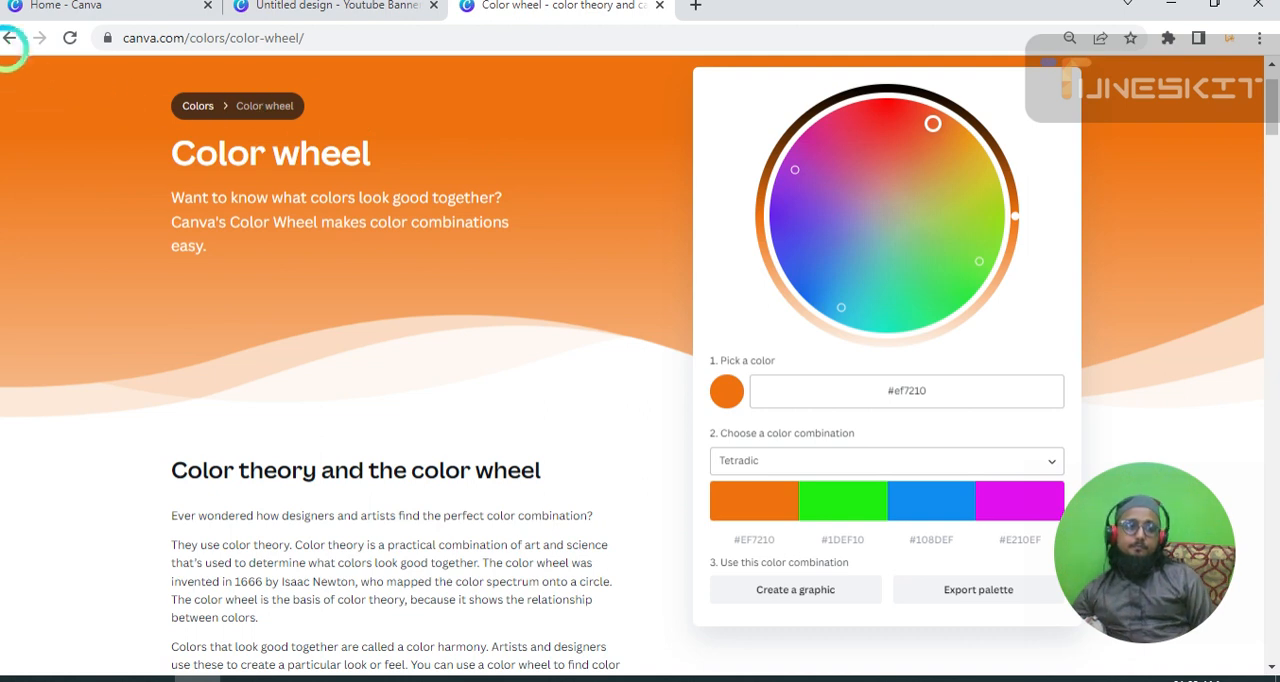
pyautogui.click(8, 37)
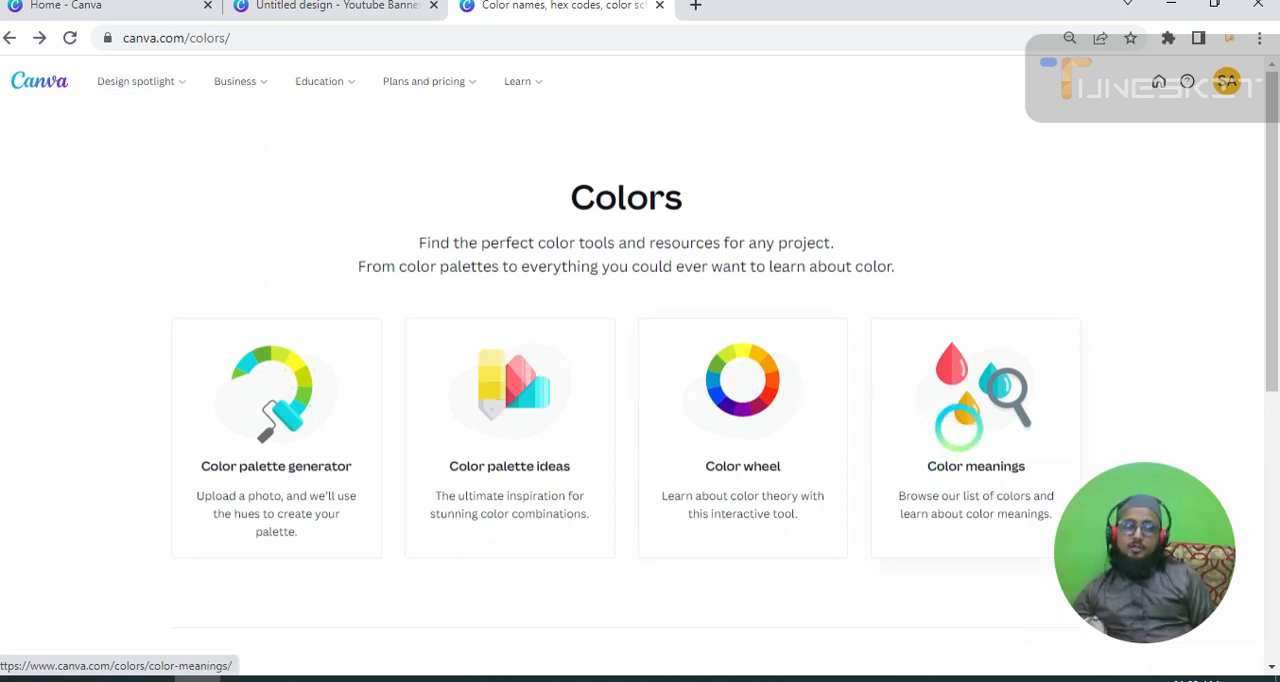
pyautogui.click(958, 428)
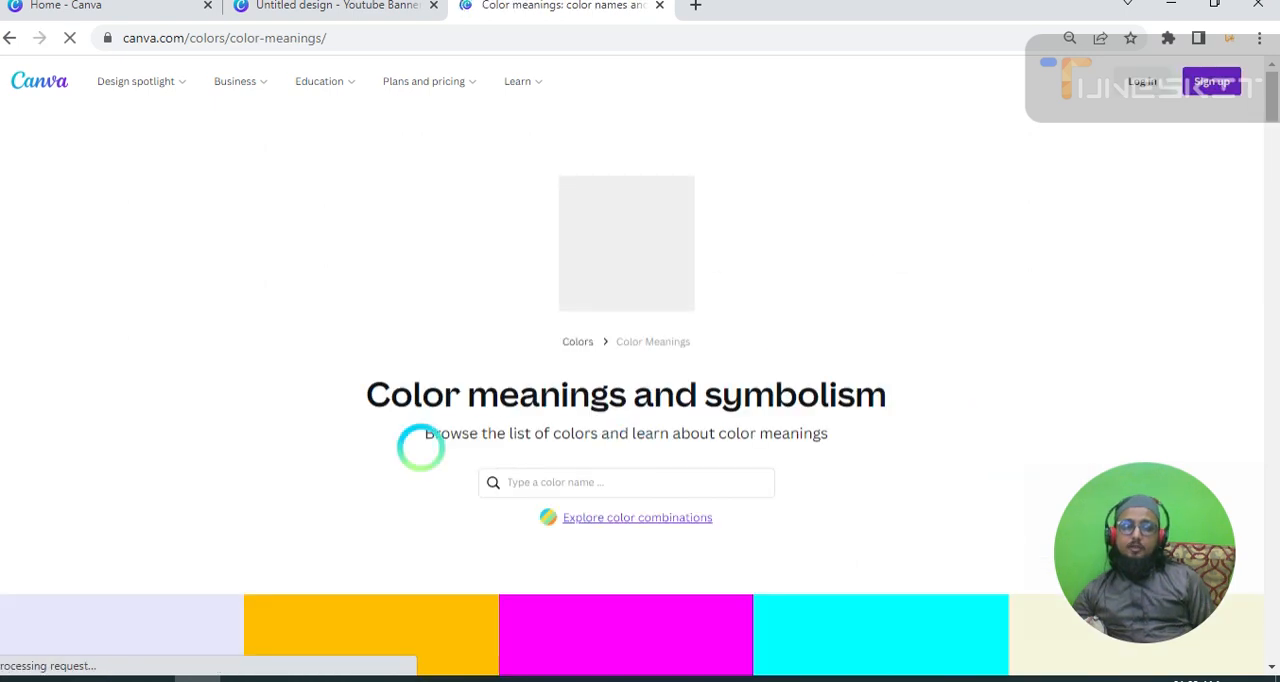
# Browse the swatches on the Color meanings page to see which named colors can be read about.
pyautogui.scroll(-4, 251, 447)
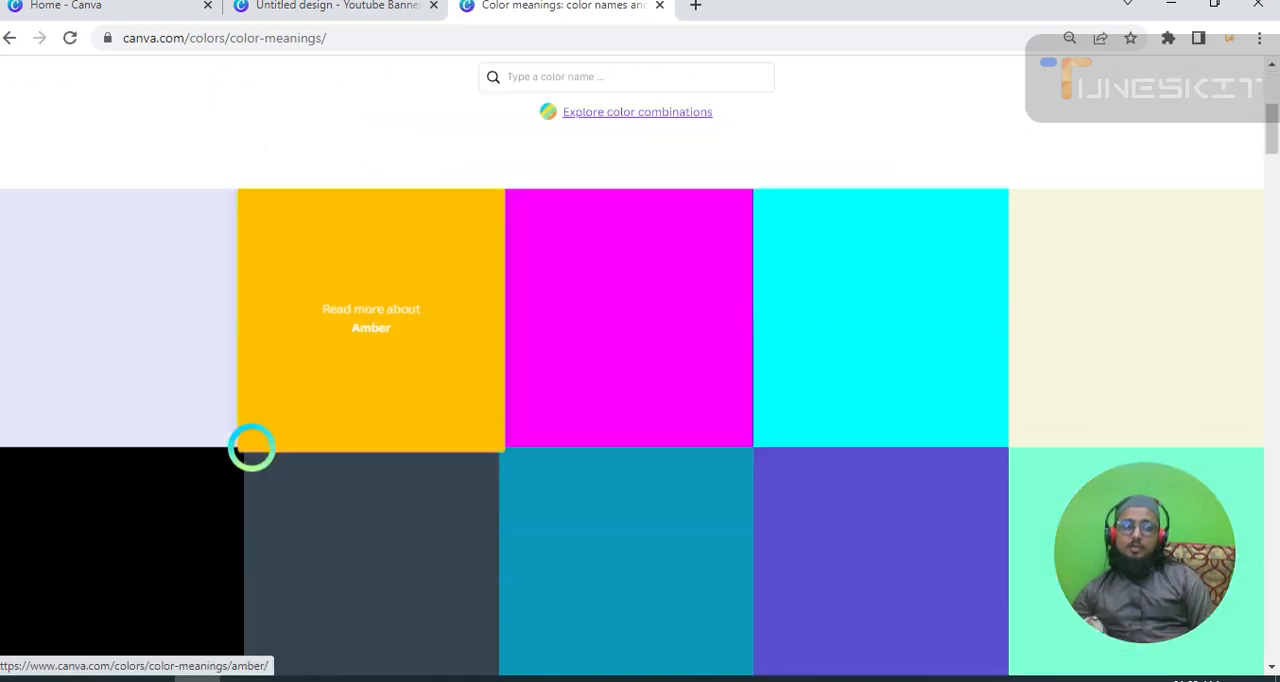
pyautogui.scroll(-4, 251, 447)
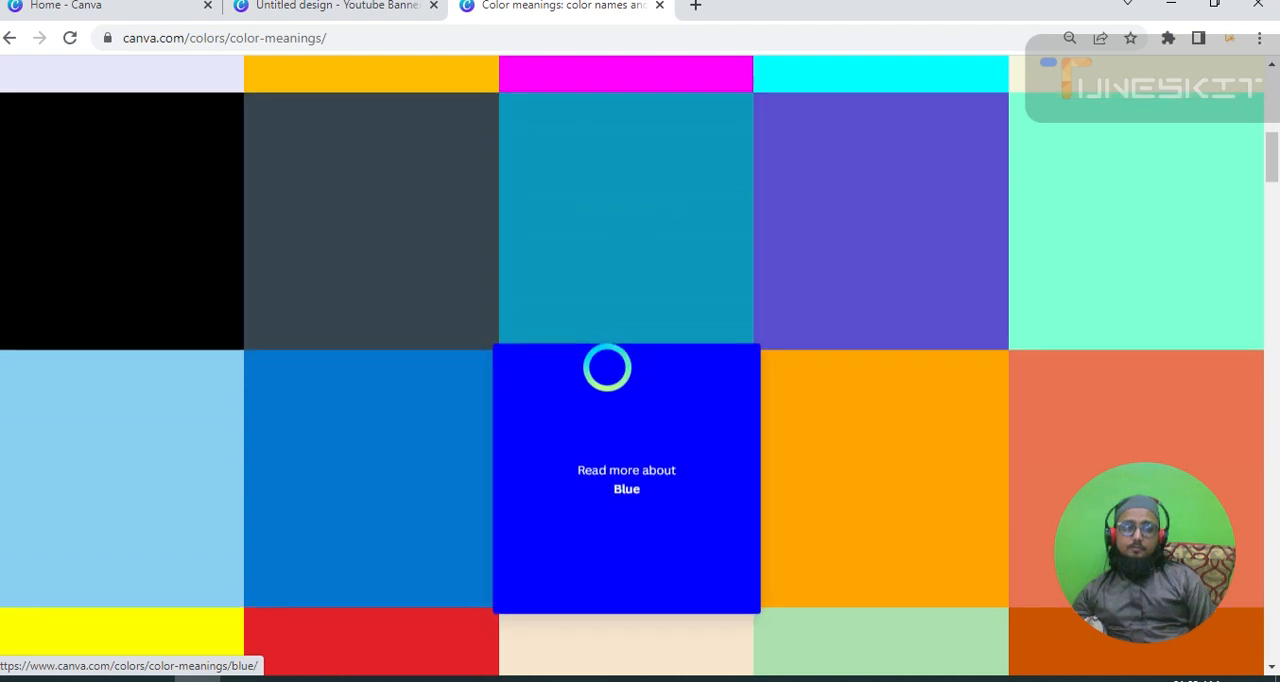
pyautogui.scroll(-8, 607, 368)
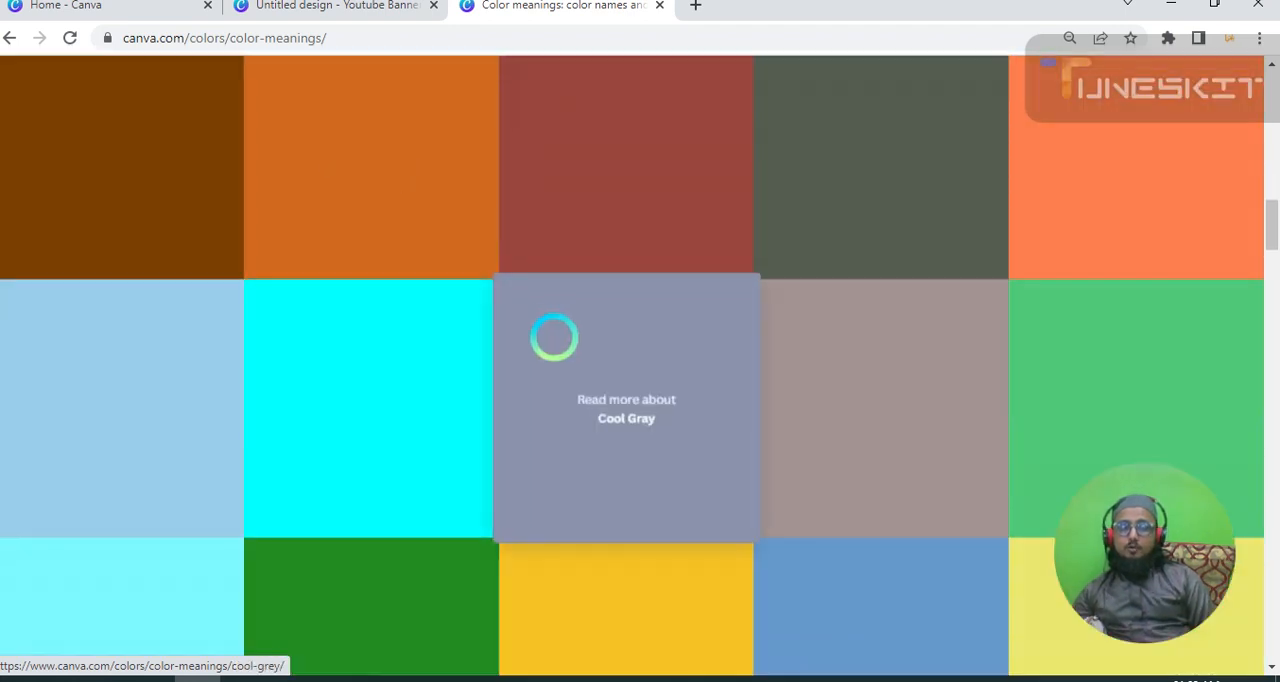
pyautogui.scroll(-8, 554, 337)
pyautogui.scroll(4, 140, 265)
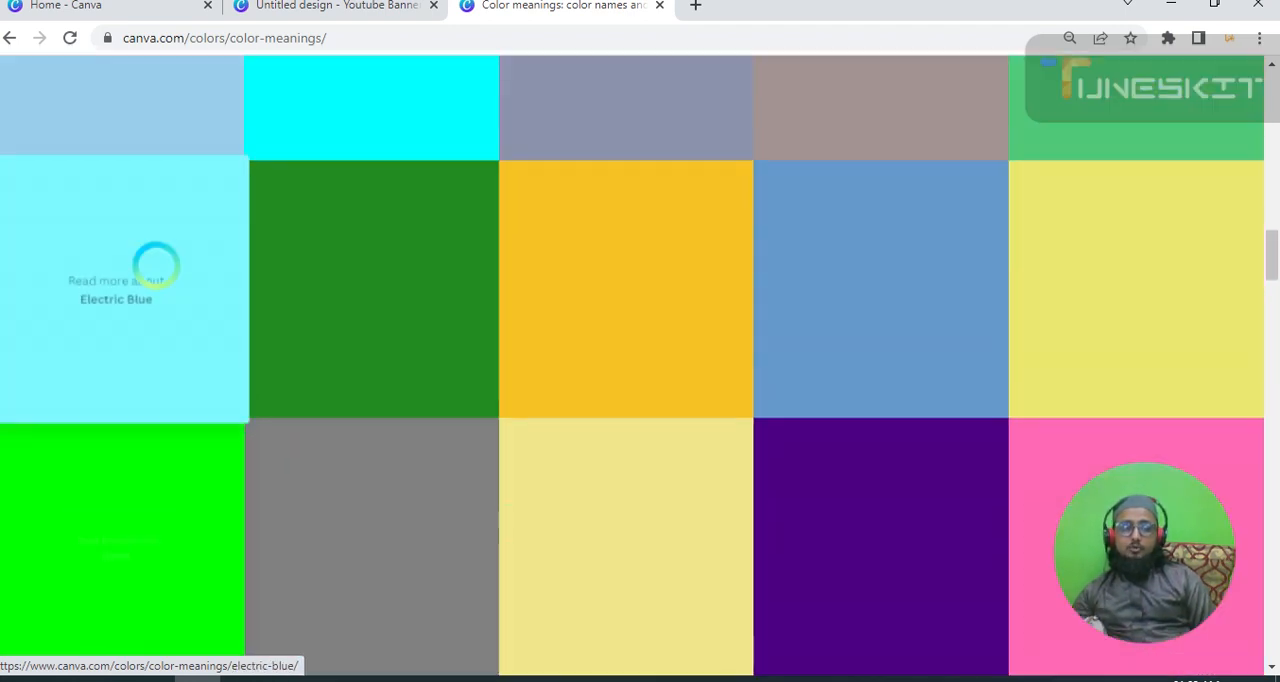
pyautogui.scroll(12, 423, 371)
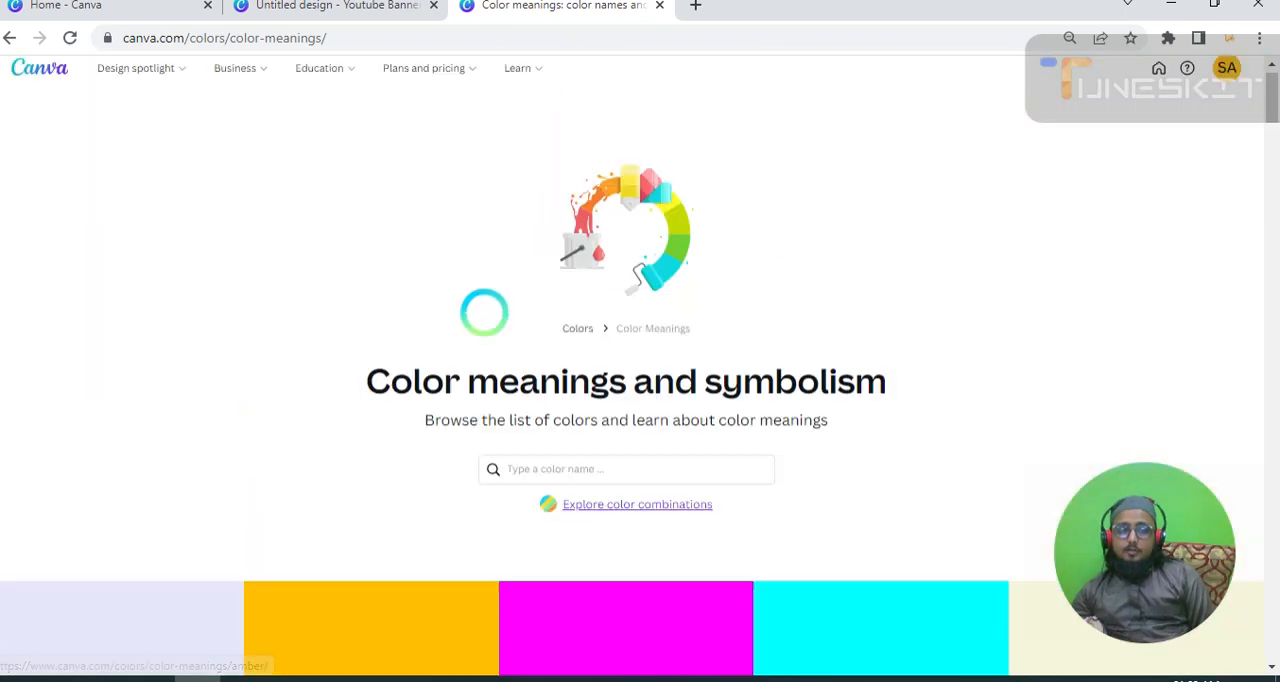
pyautogui.scroll(1, 484, 312)
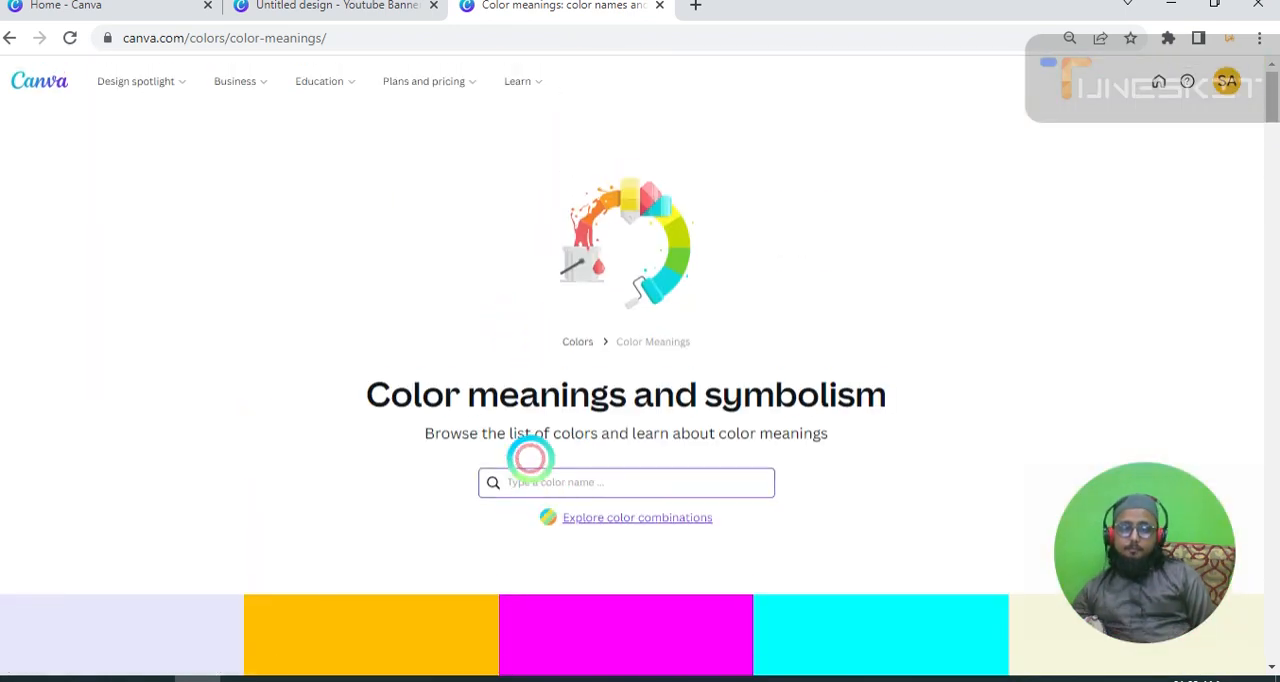
pyautogui.scroll(-10, 458, 432)
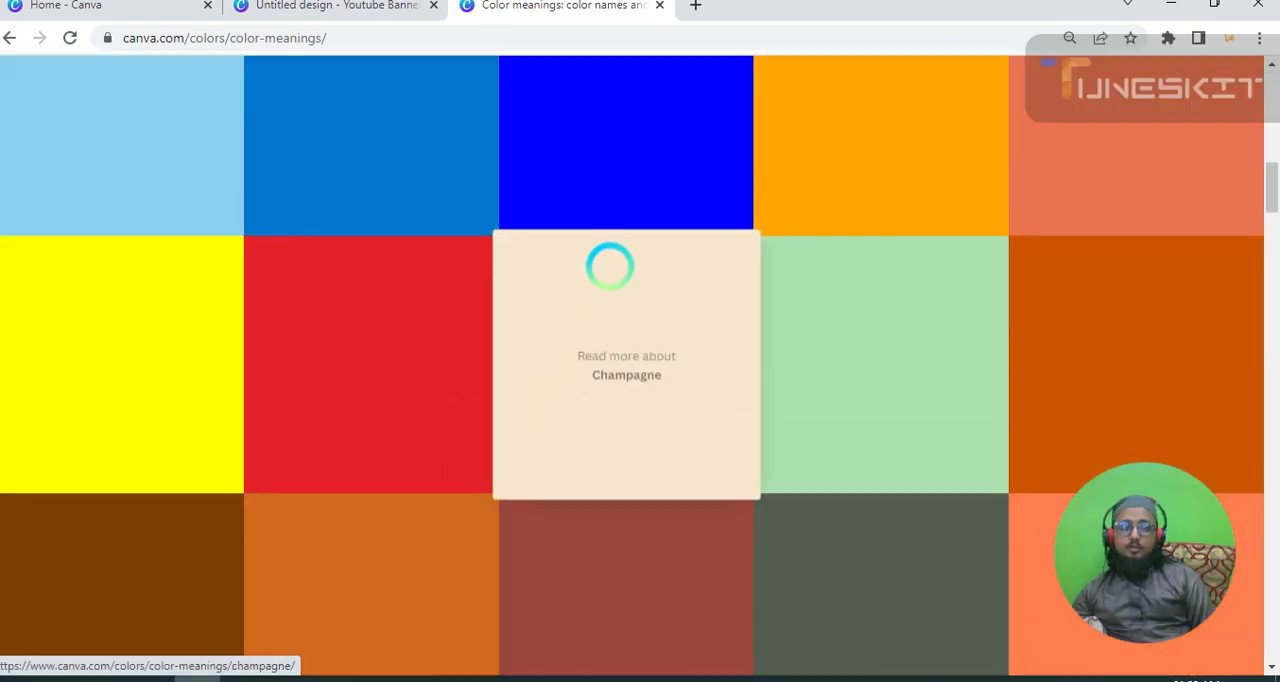
pyautogui.scroll(3, 610, 268)
pyautogui.scroll(5, 292, 278)
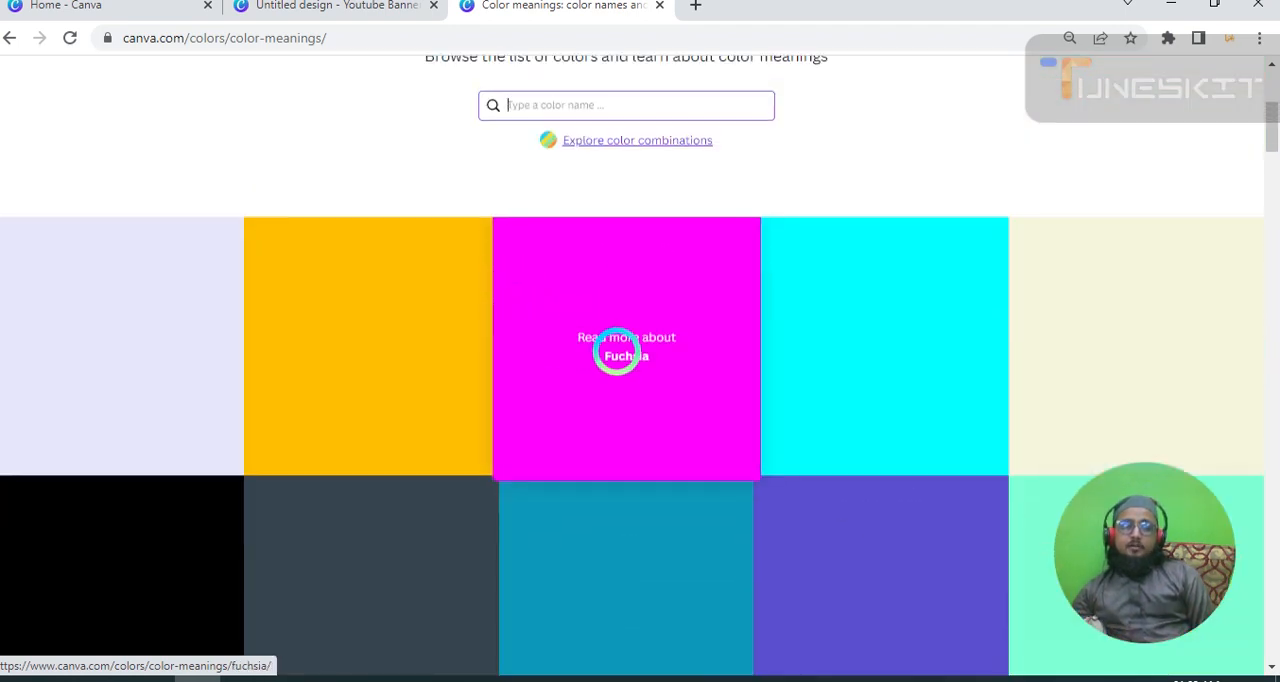
# Open the Fuchsia color page and view its Analogous, Complementary and Triad combinations.
pyautogui.click(617, 351)
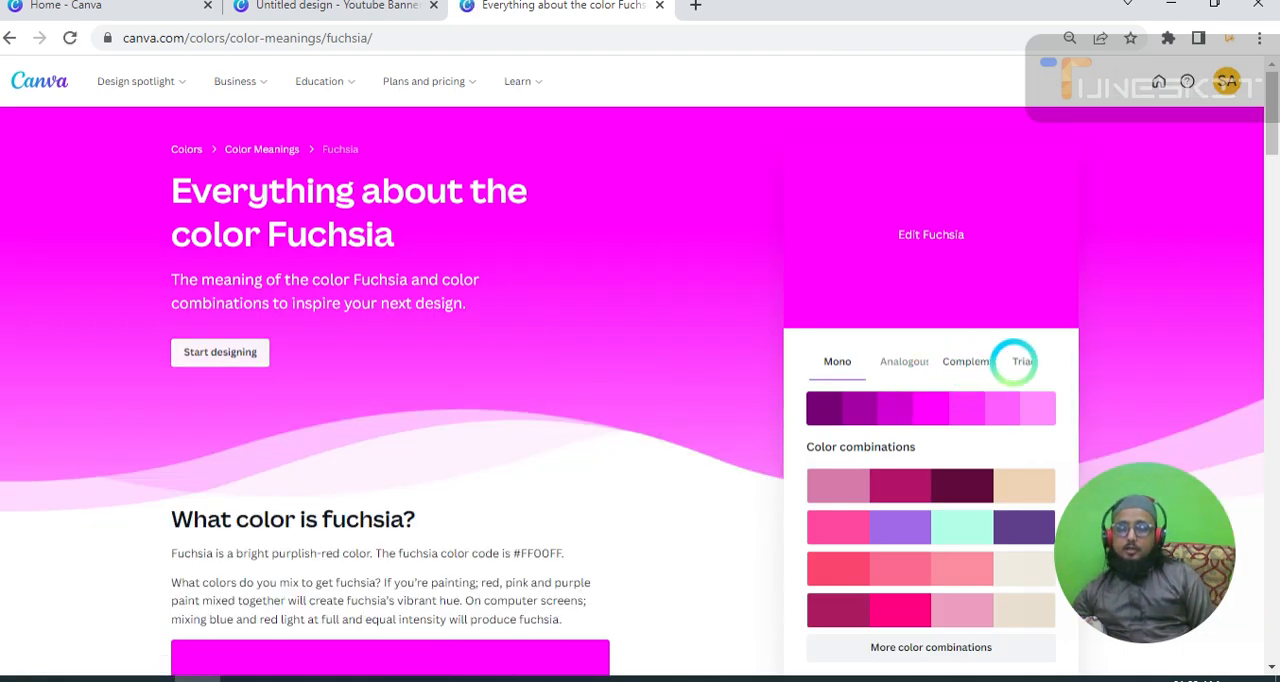
pyautogui.scroll(-1, 935, 388)
pyautogui.click(893, 266)
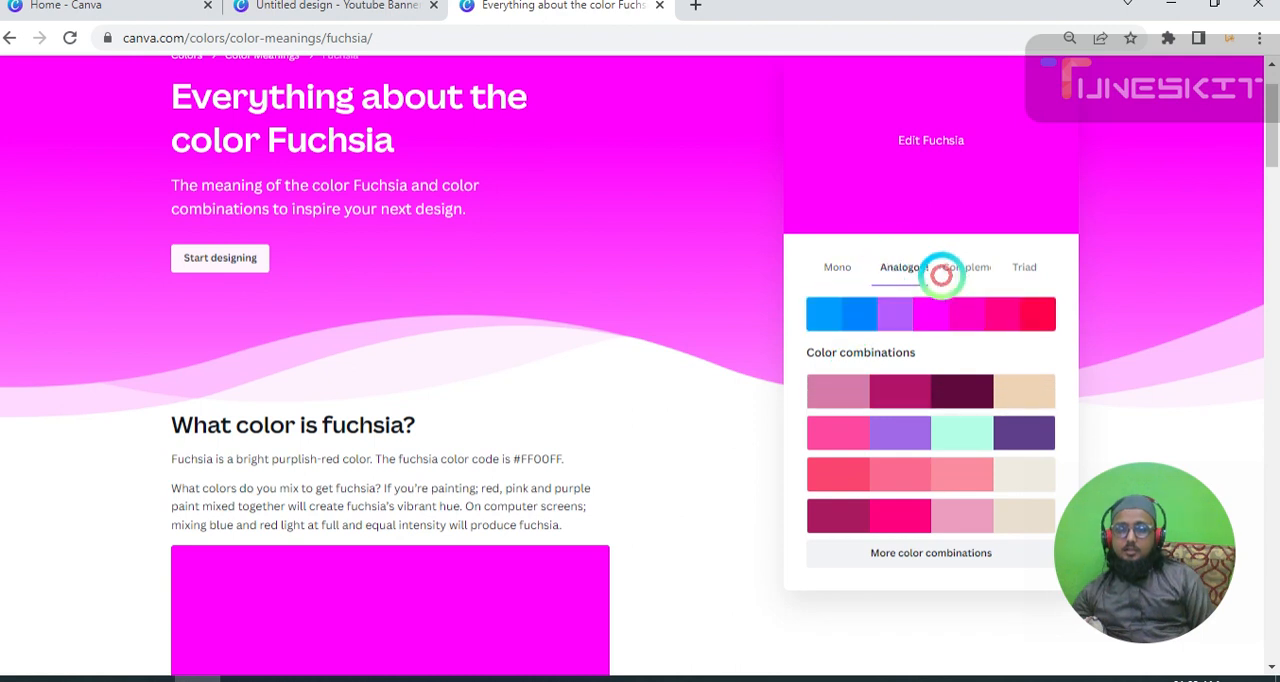
pyautogui.click(964, 268)
pyautogui.click(1021, 268)
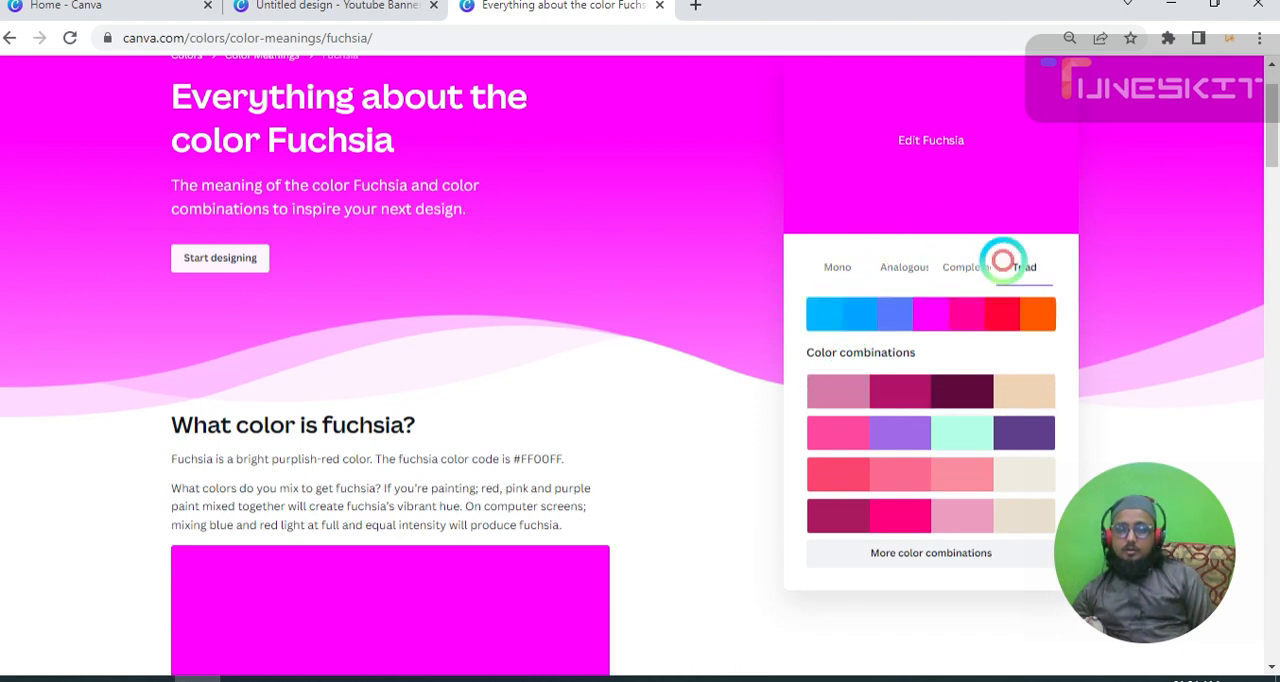
# Read the Fuchsia article on its origin, history, symbolism and matching colors, and highlight the "Similar colors to fuchsia" heading.
pyautogui.scroll(-2, 840, 400)
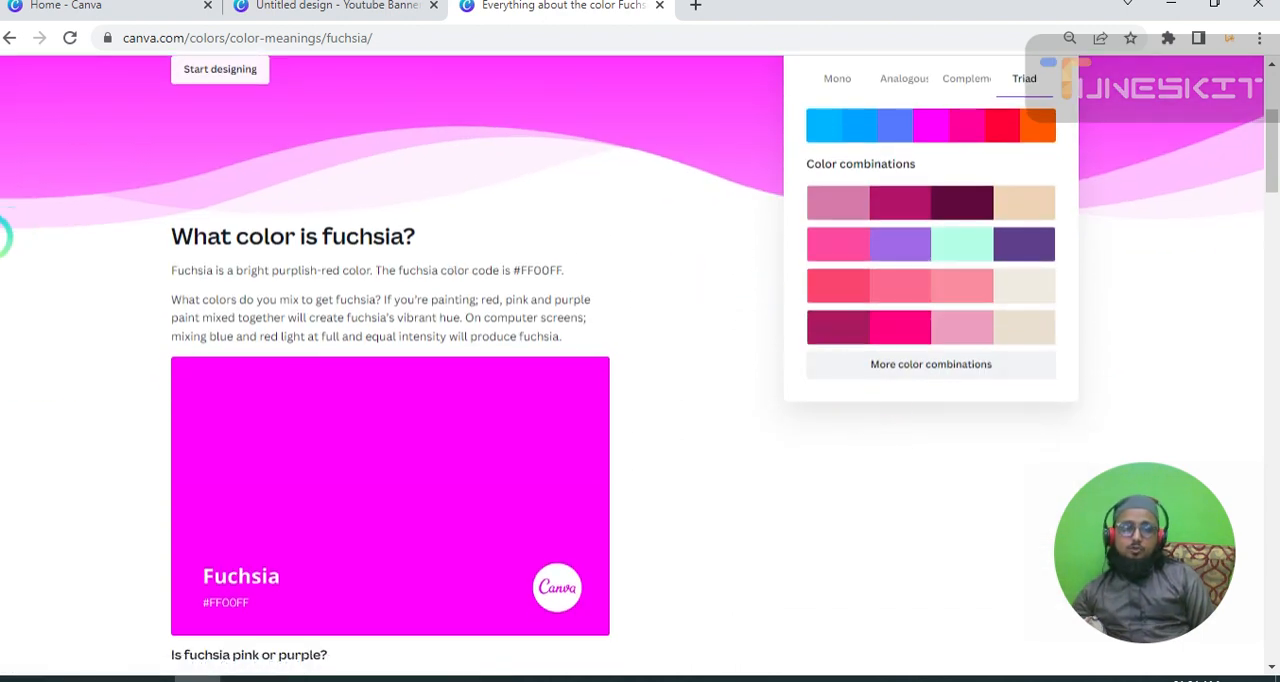
pyautogui.scroll(2, 57, 226)
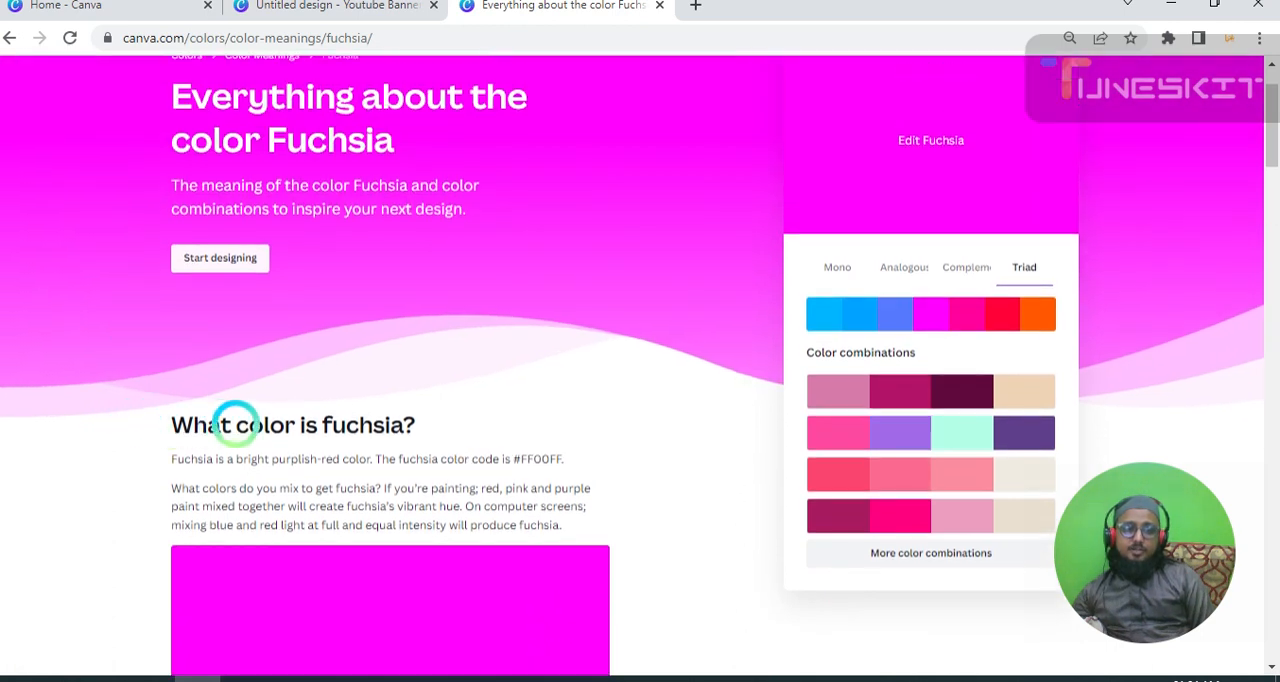
pyautogui.scroll(1, 150, 170)
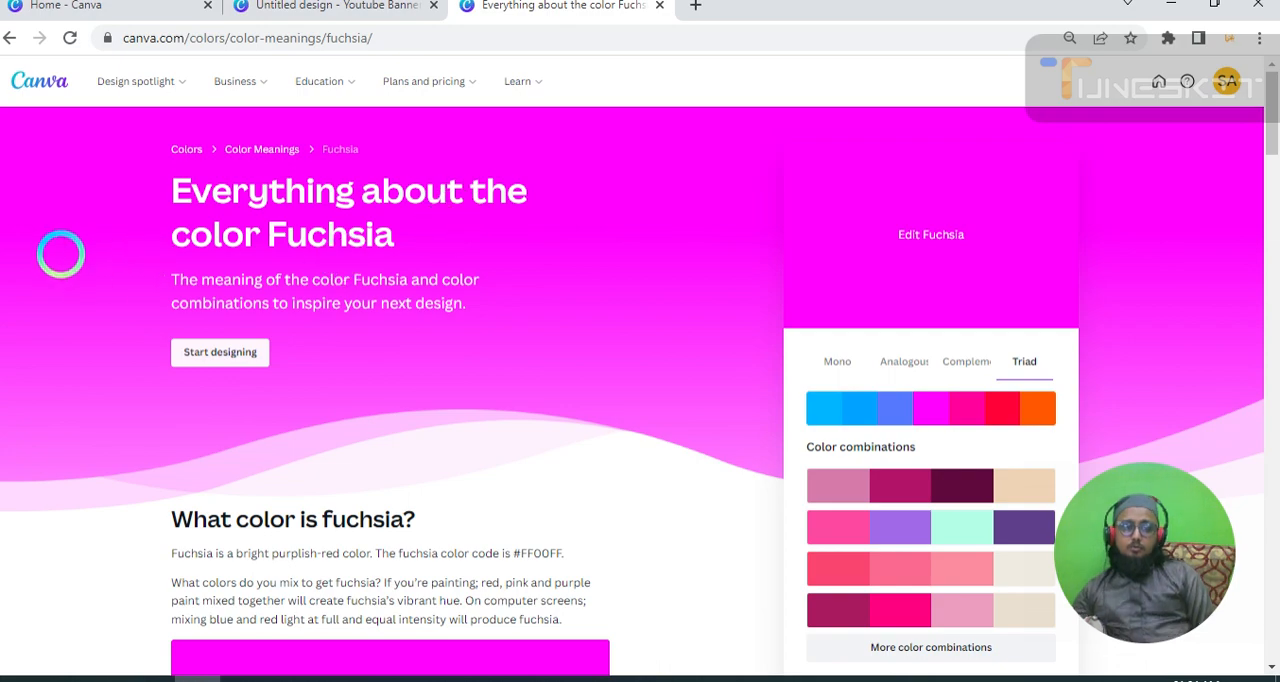
pyautogui.scroll(-1, 366, 272)
pyautogui.scroll(-8, 366, 272)
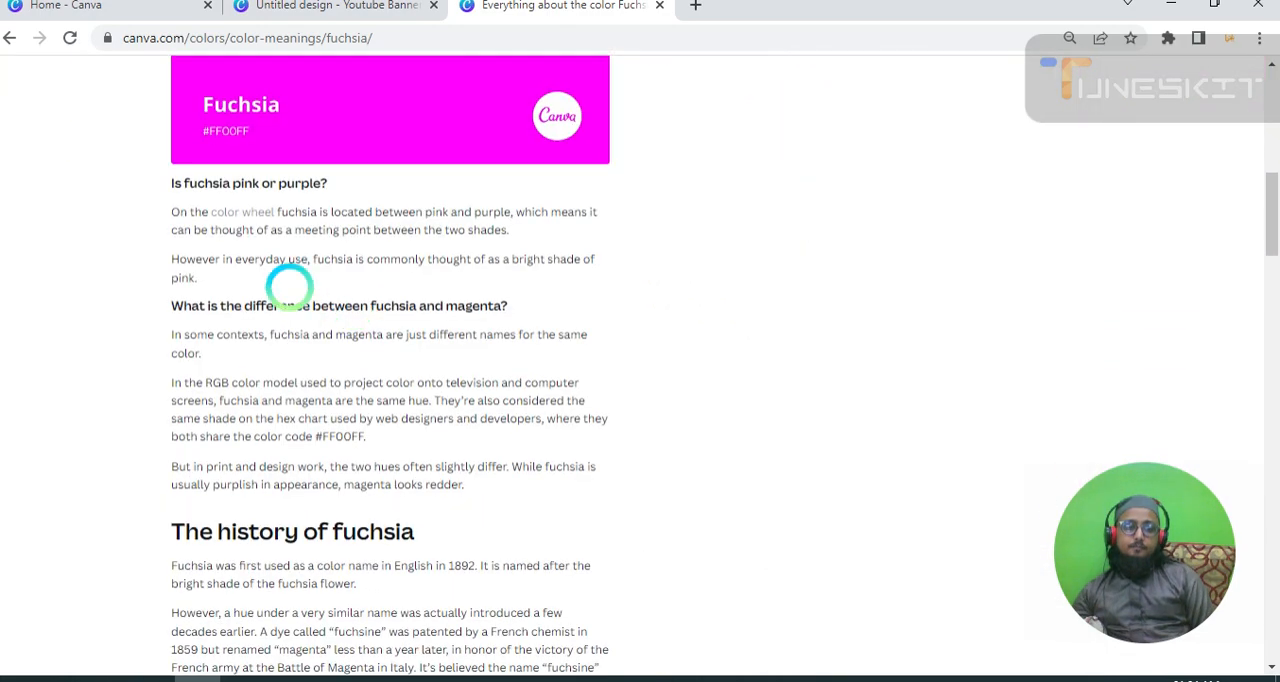
pyautogui.scroll(-9, 248, 243)
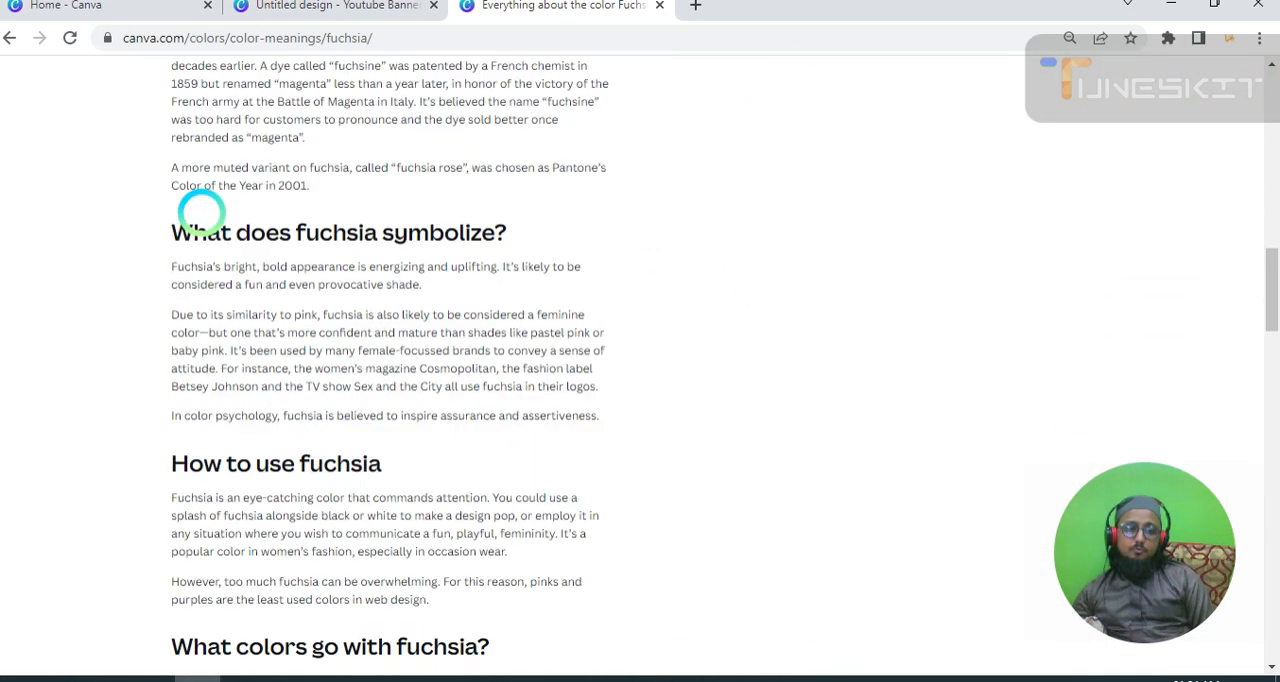
pyautogui.scroll(-5, 200, 216)
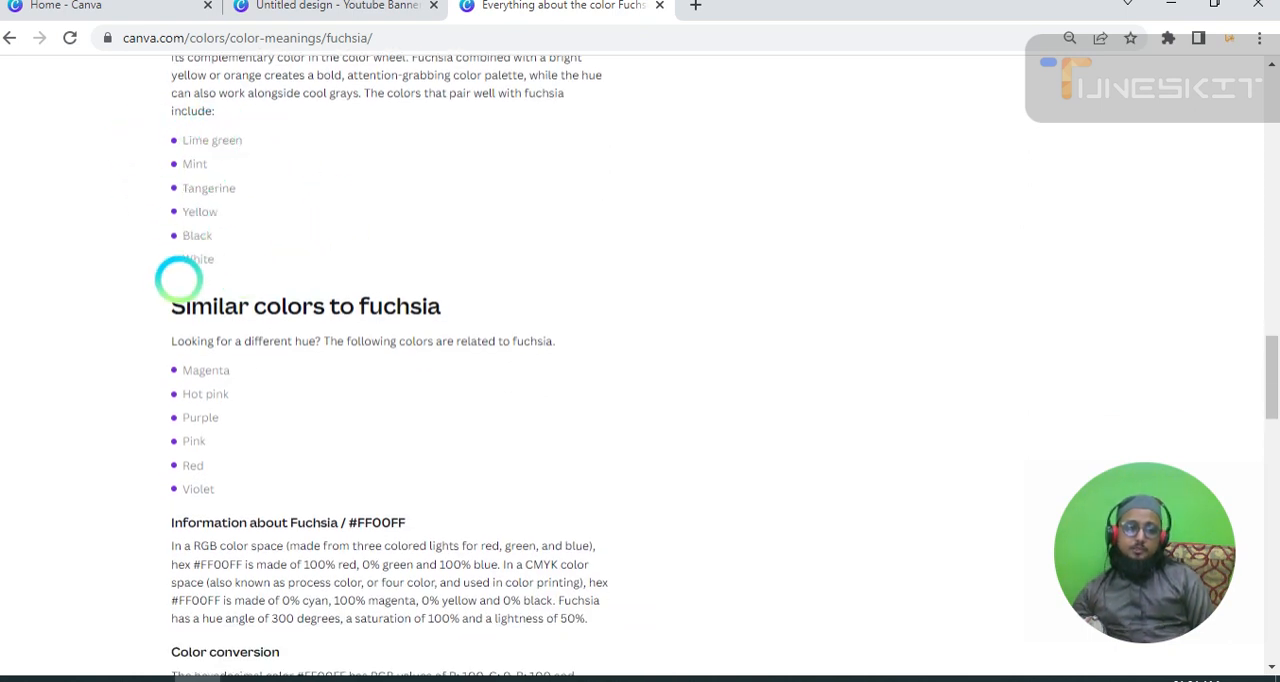
pyautogui.moveTo(147, 301); pyautogui.dragTo(449, 297)
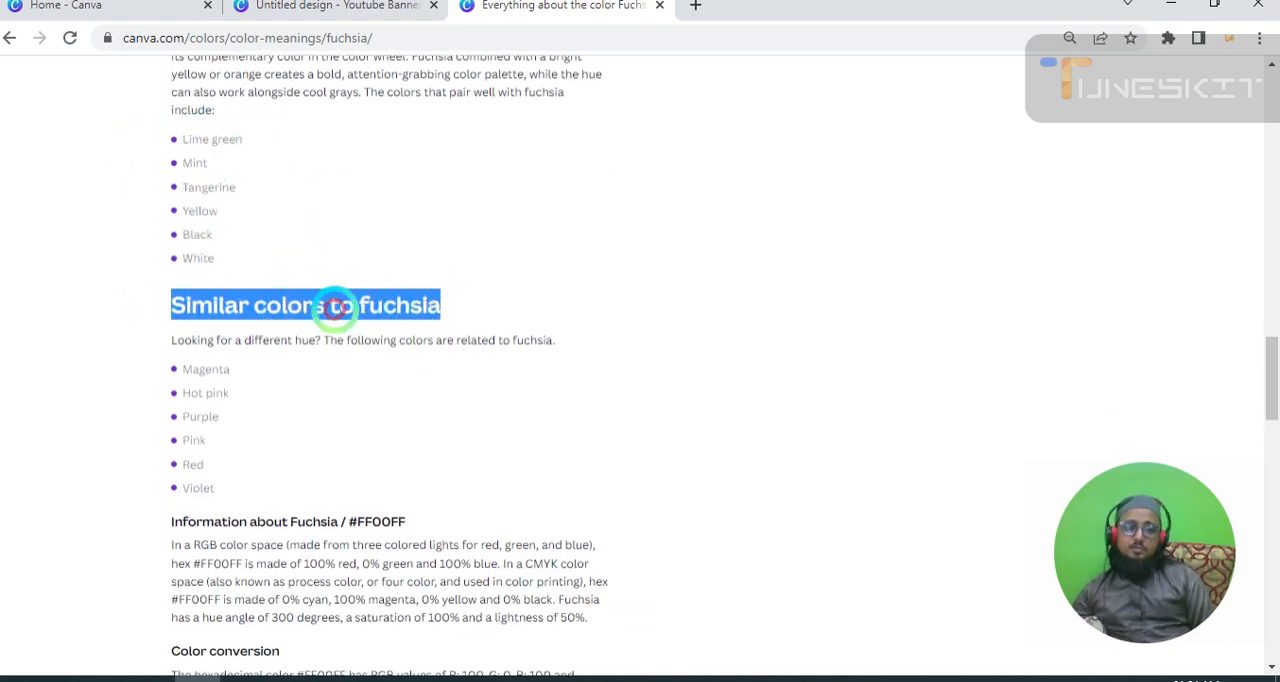
# Read the Fuchsia page's color information and conversion table, and return to the Colors overview page.
pyautogui.scroll(-1, 337, 306)
pyautogui.scroll(-4, 200, 320)
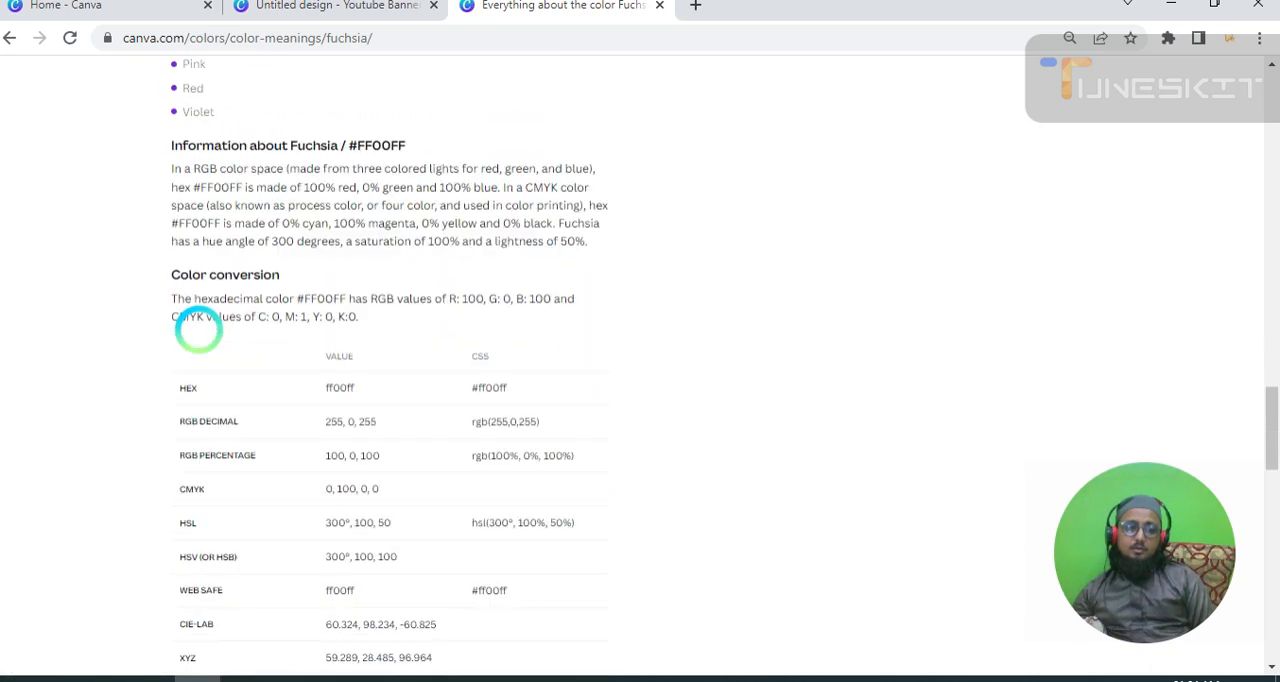
pyautogui.scroll(-4, 196, 334)
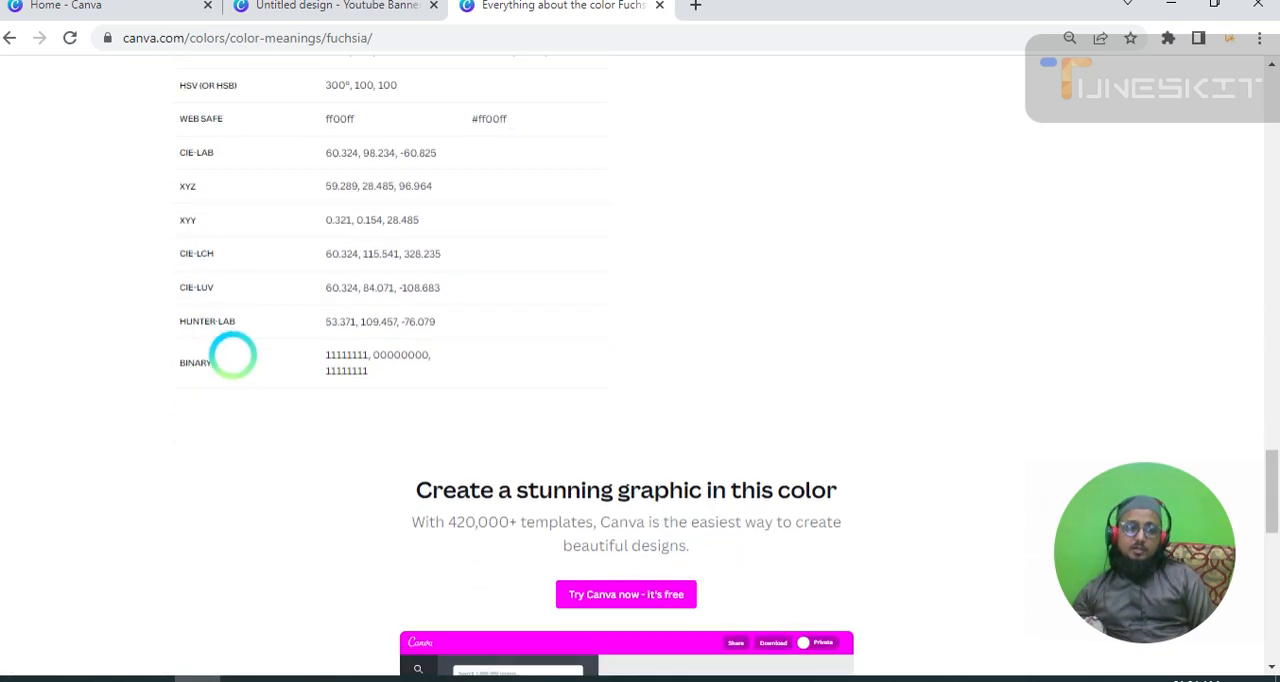
pyautogui.scroll(2, 230, 330)
pyautogui.scroll(20, 227, 318)
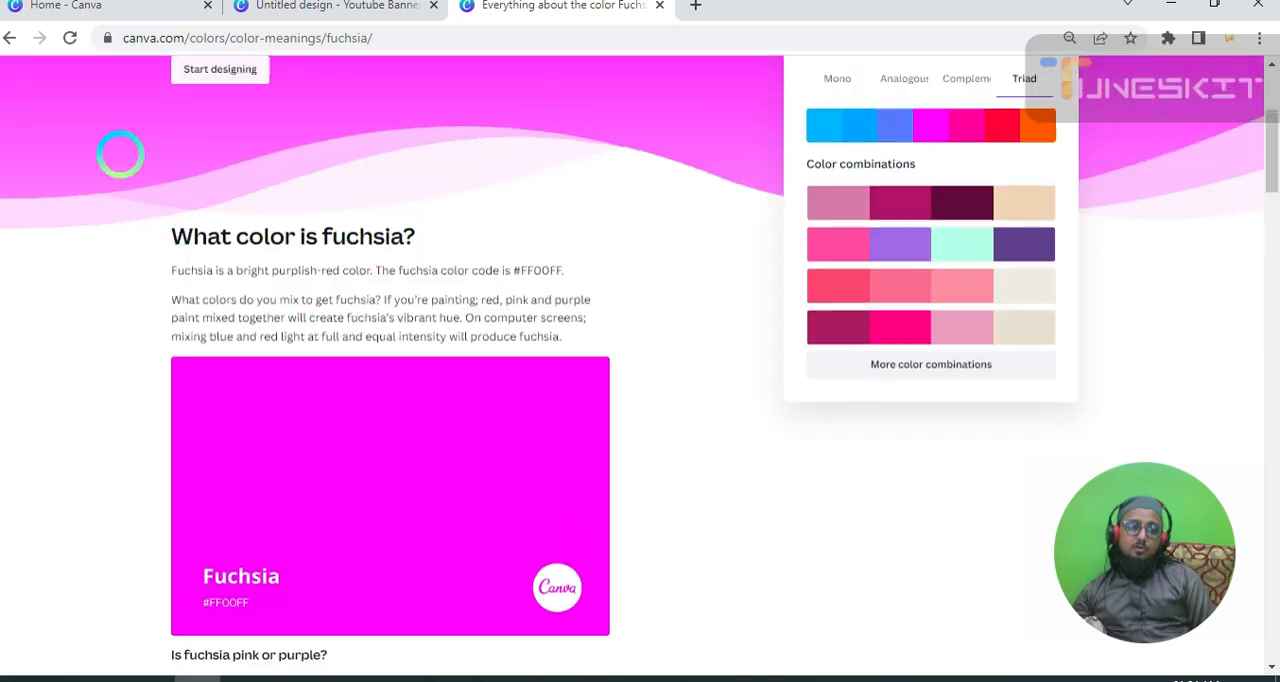
pyautogui.click(9, 38)
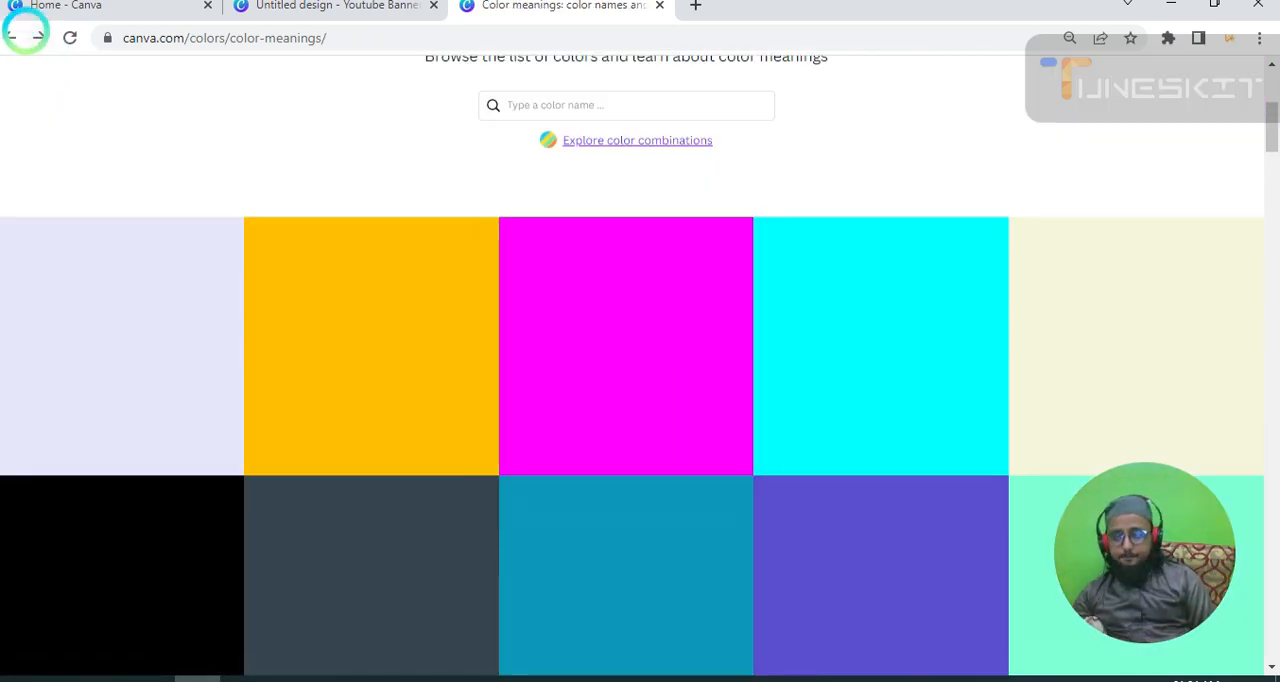
pyautogui.click(9, 38)
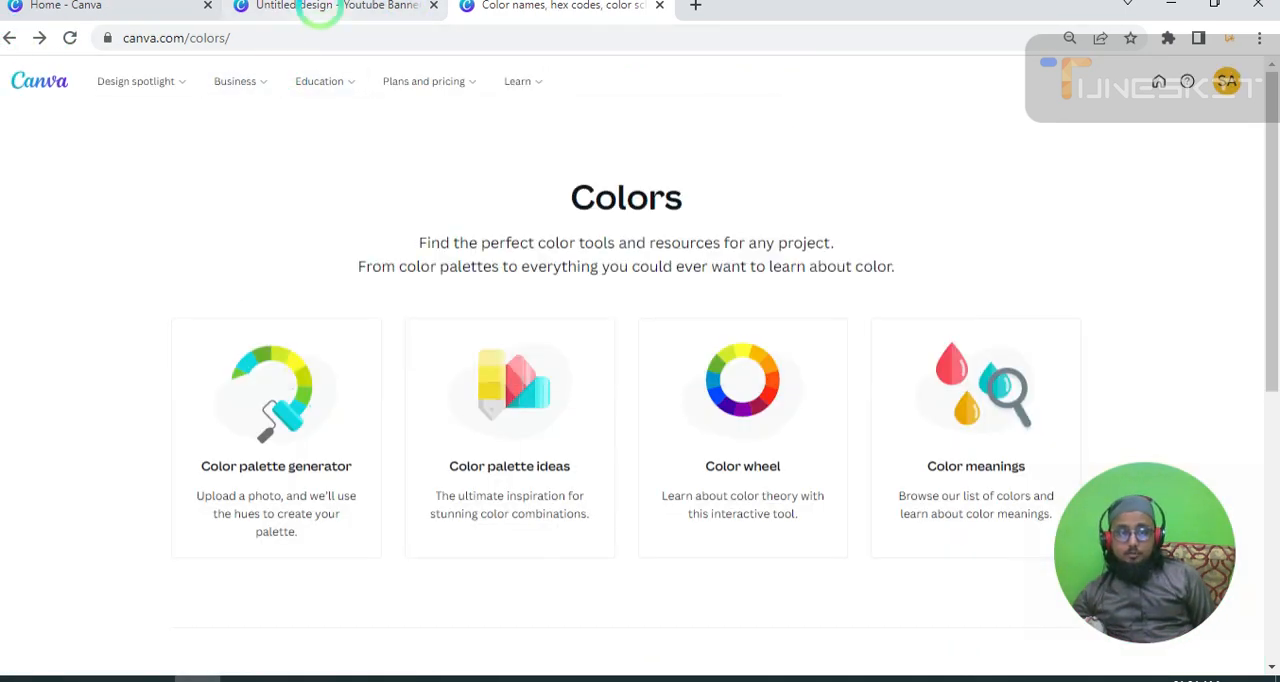
# Go back to the earlier YouTube Banner design with three circles, and close it along with the Colors page.
pyautogui.click(318, 10)
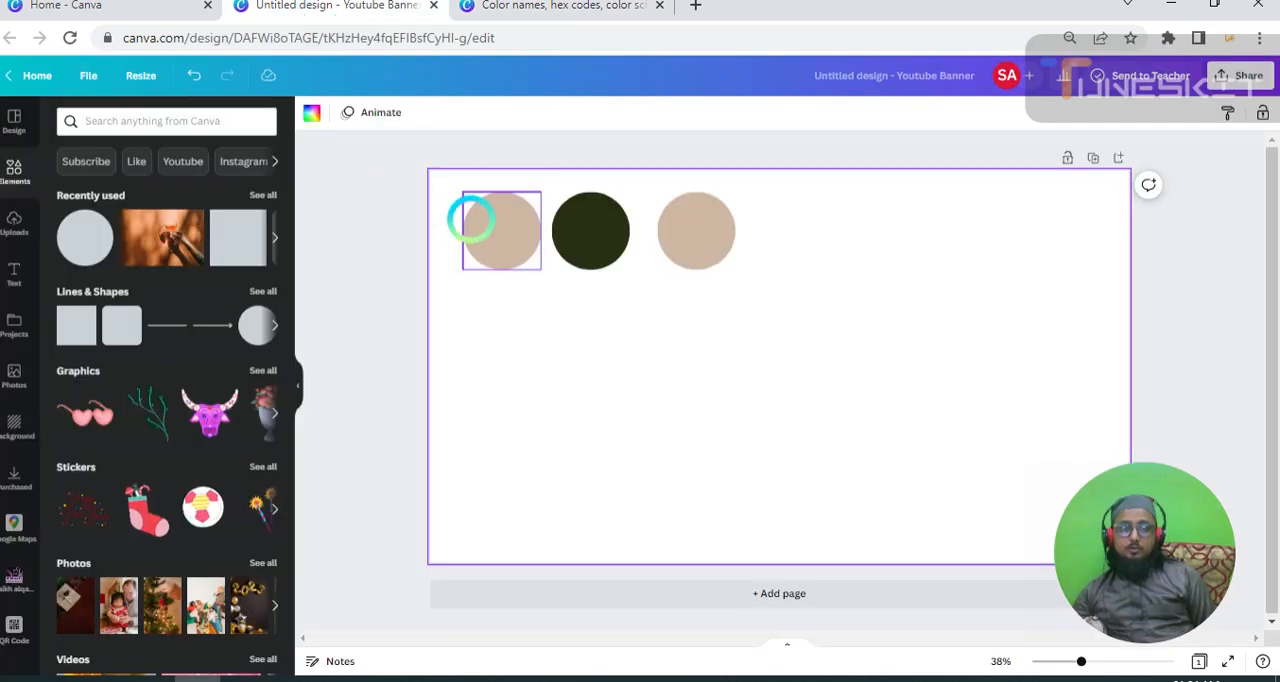
pyautogui.click(471, 220)
pyautogui.click(437, 8)
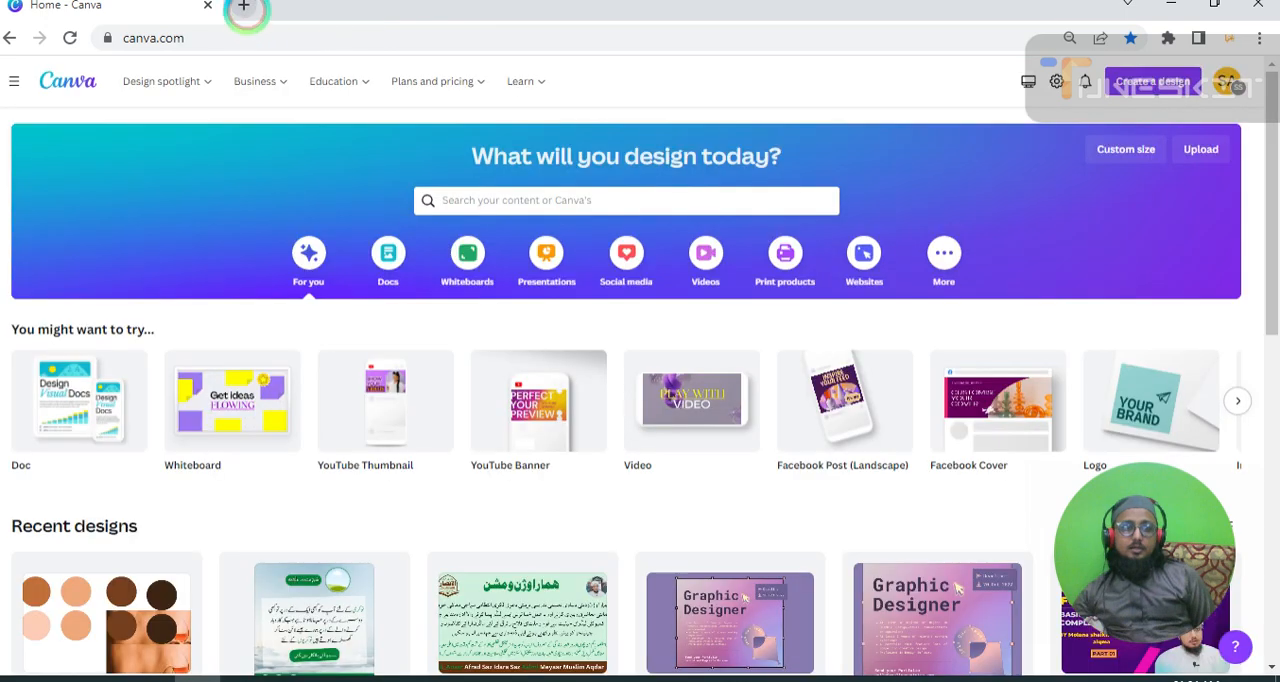
# Open the Canva home page in a new browser tab and create a blank YouTube Banner design.
pyautogui.click(243, 6)
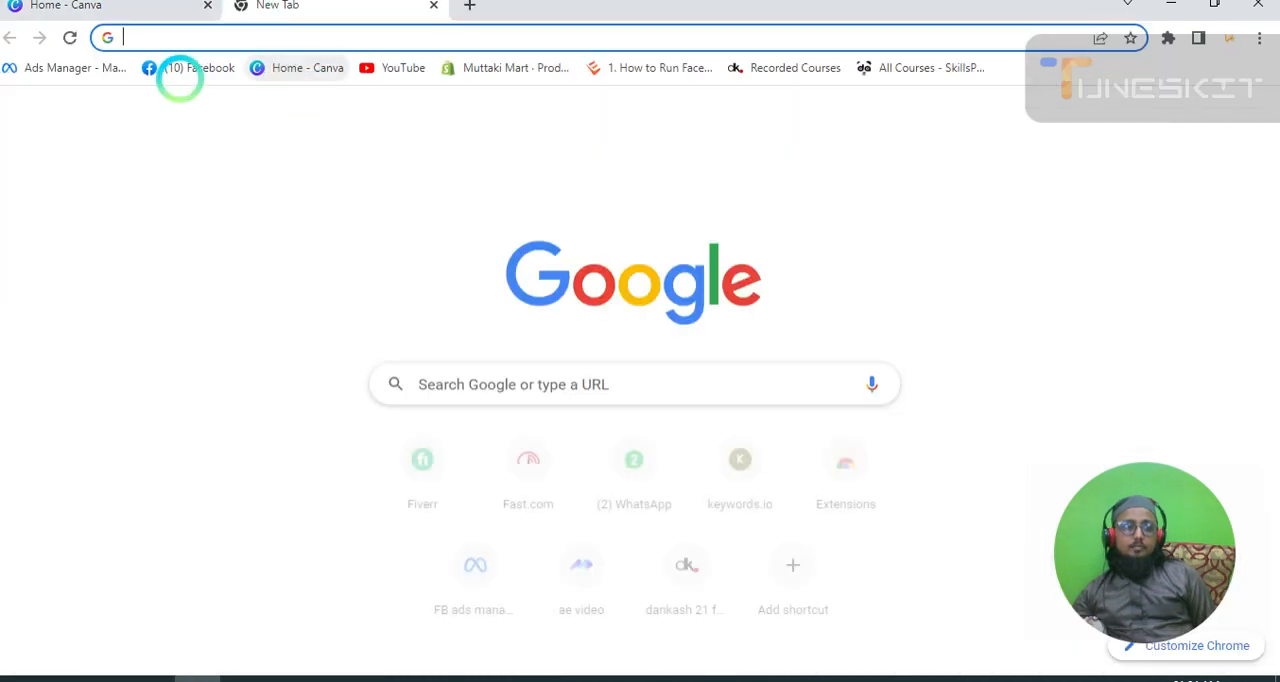
pyautogui.click(270, 70)
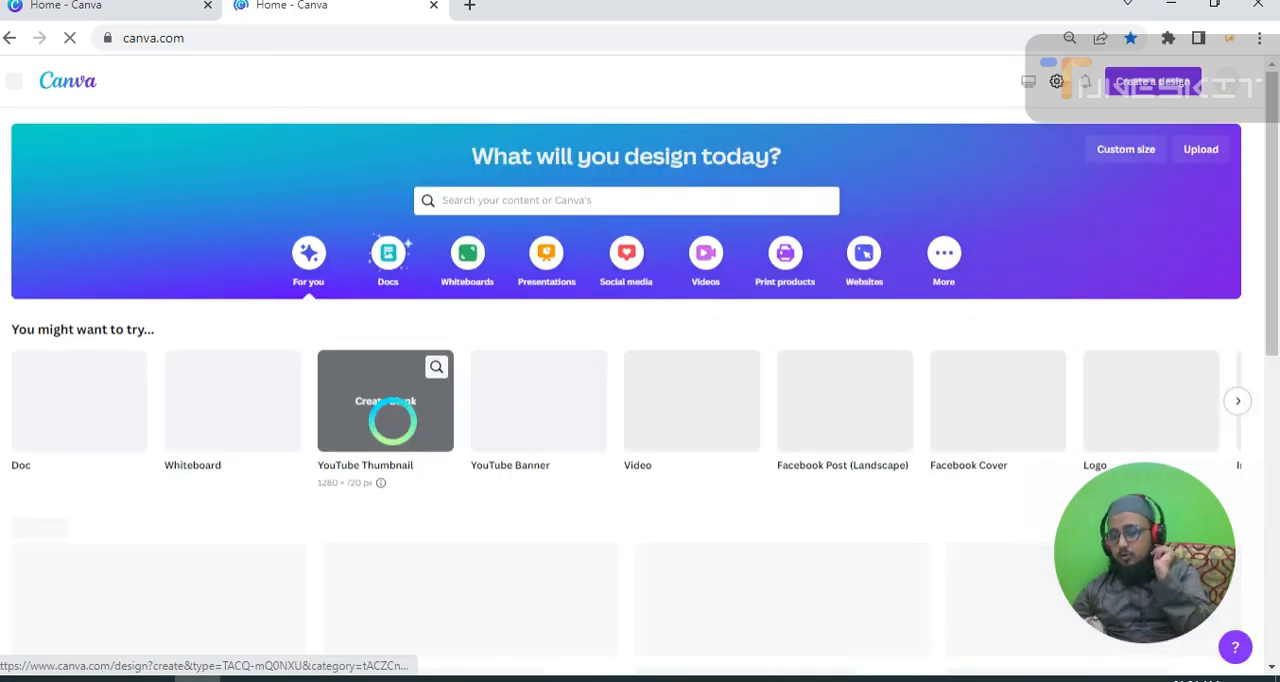
pyautogui.click(385, 400)
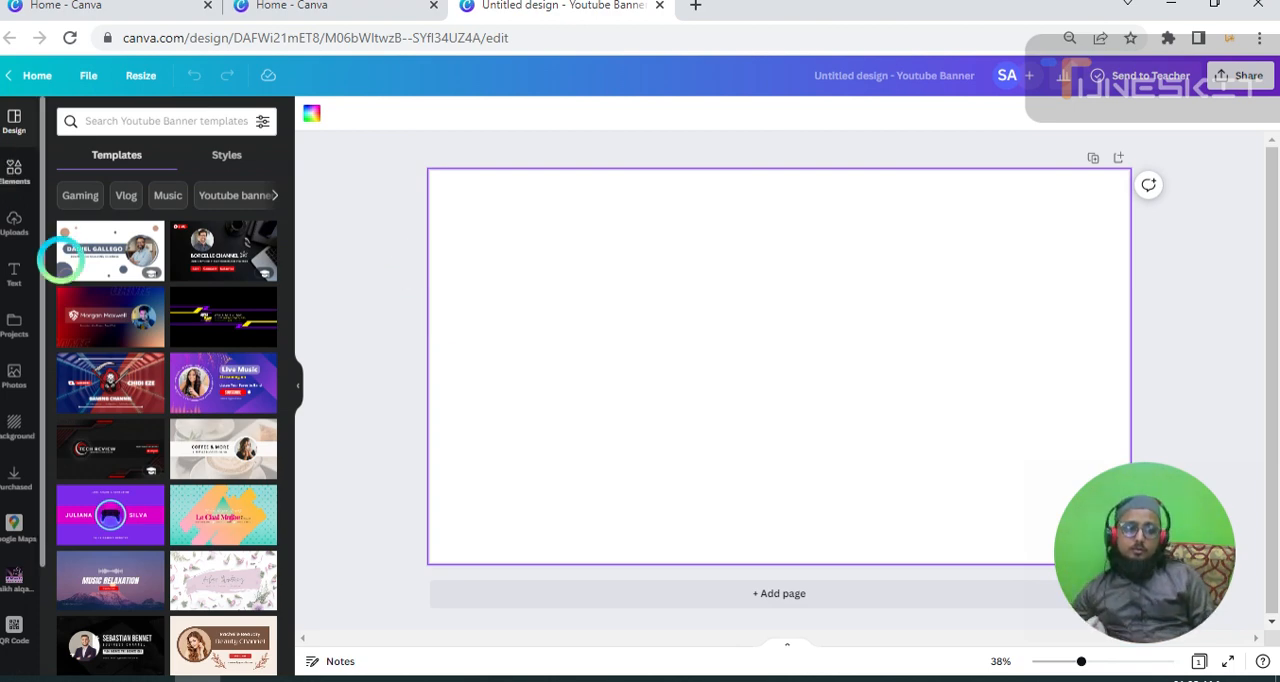
# Browse the photo library and add the recently used photo of a hand holding a wine glass to the page.
pyautogui.click(14, 370)
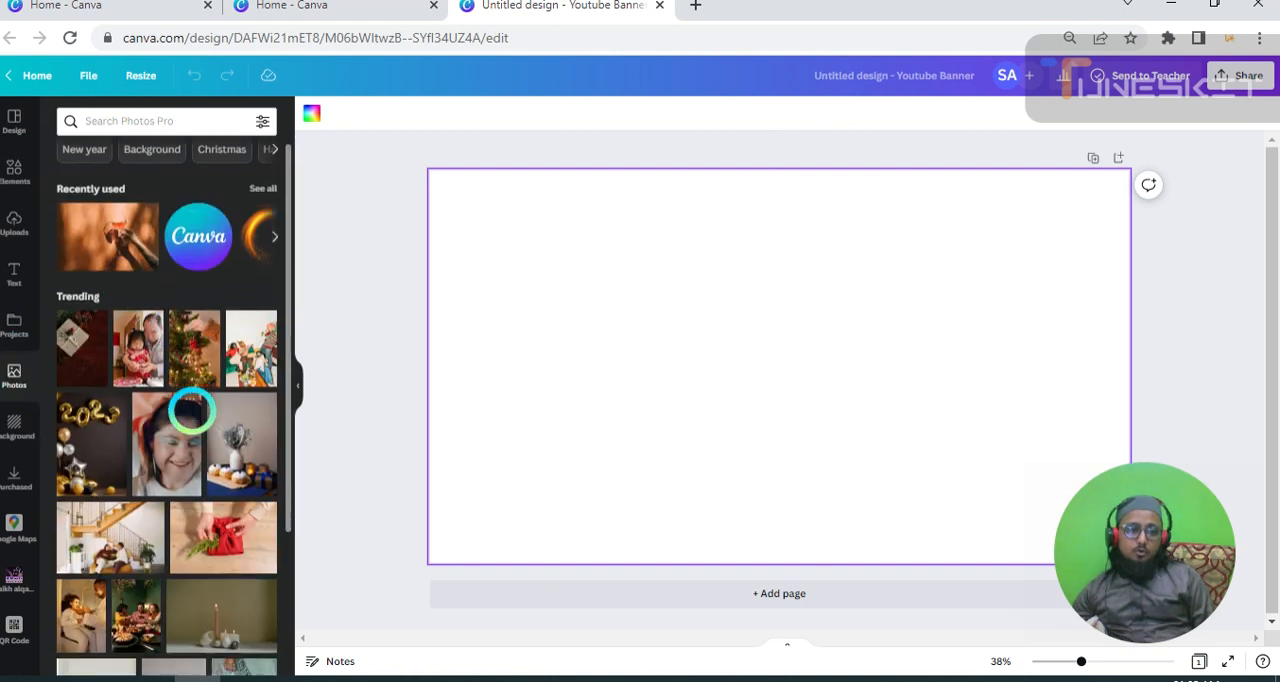
pyautogui.scroll(-5, 189, 408)
pyautogui.scroll(-1, 186, 408)
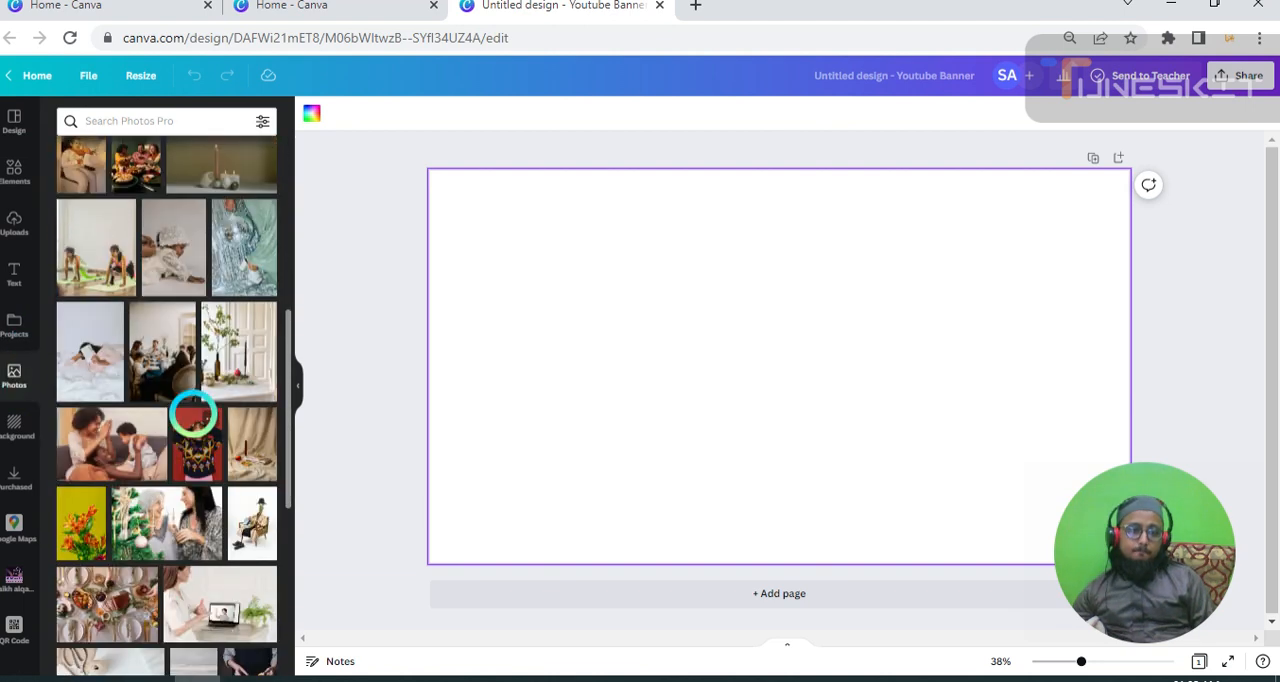
pyautogui.scroll(-1, 190, 420)
pyautogui.scroll(6, 175, 440)
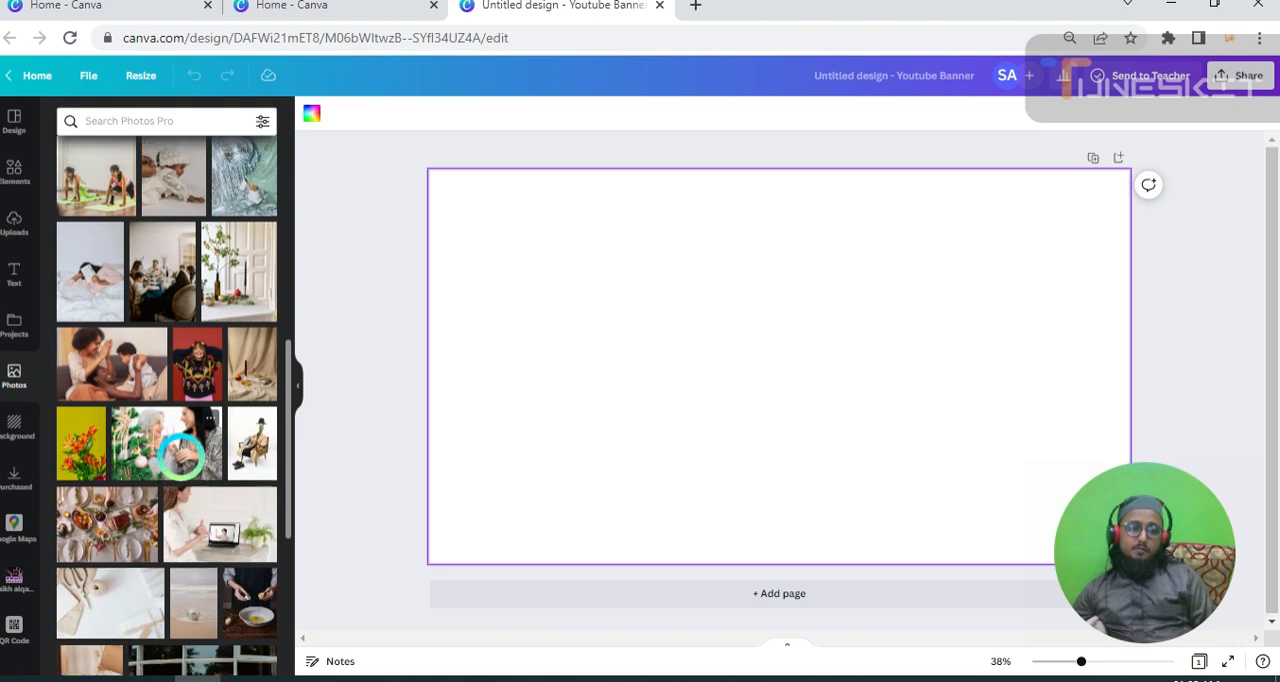
pyautogui.click(80, 255)
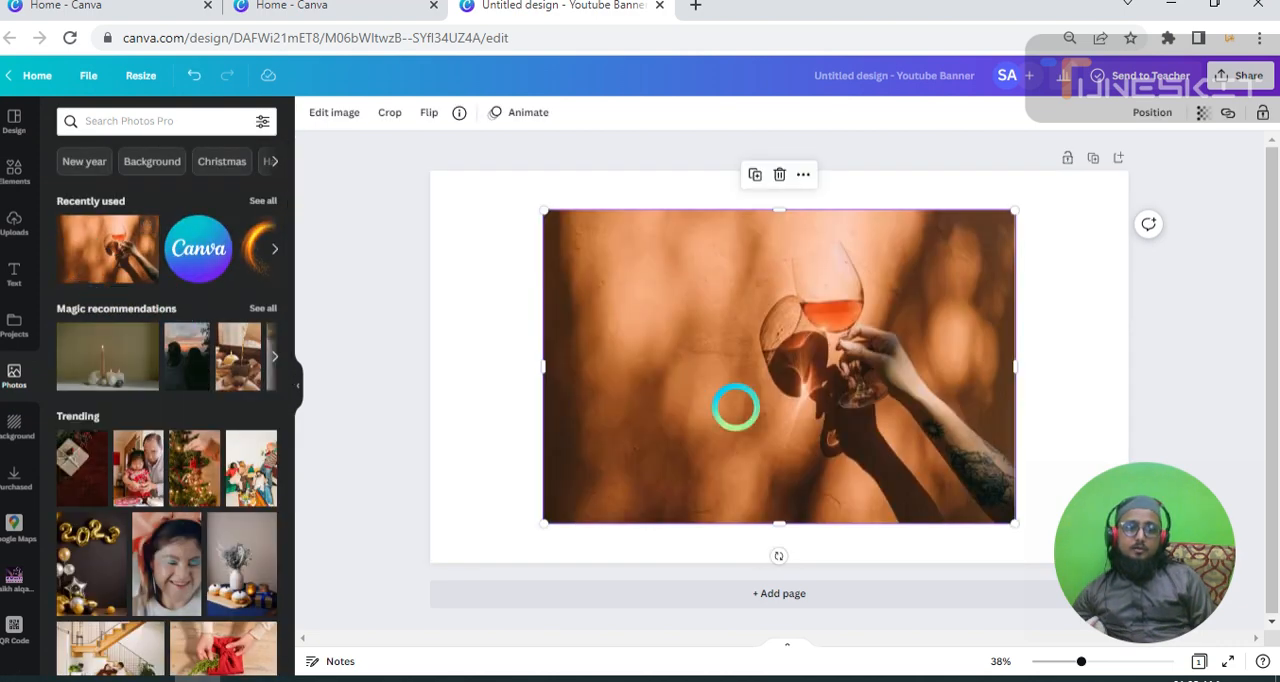
# Shrink the wine glass photo and place it in the lower right part of the page.
pyautogui.moveTo(755, 372); pyautogui.dragTo(844, 371)
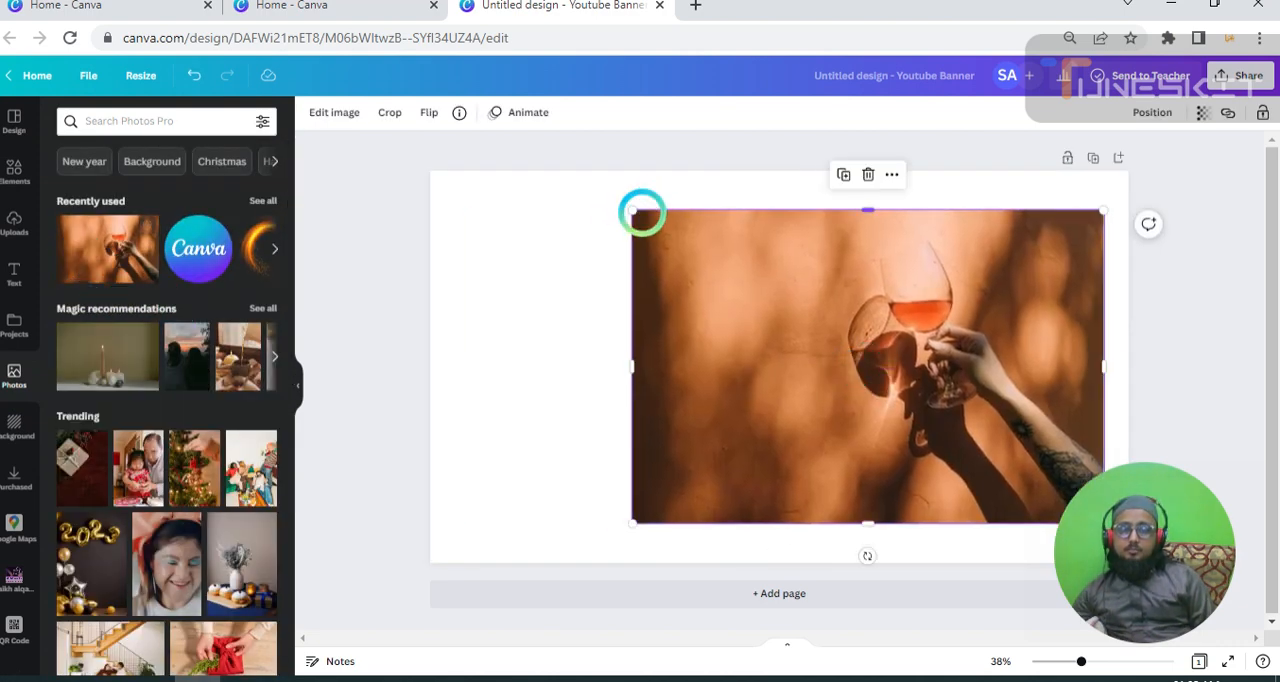
pyautogui.moveTo(632, 211); pyautogui.dragTo(810, 330)
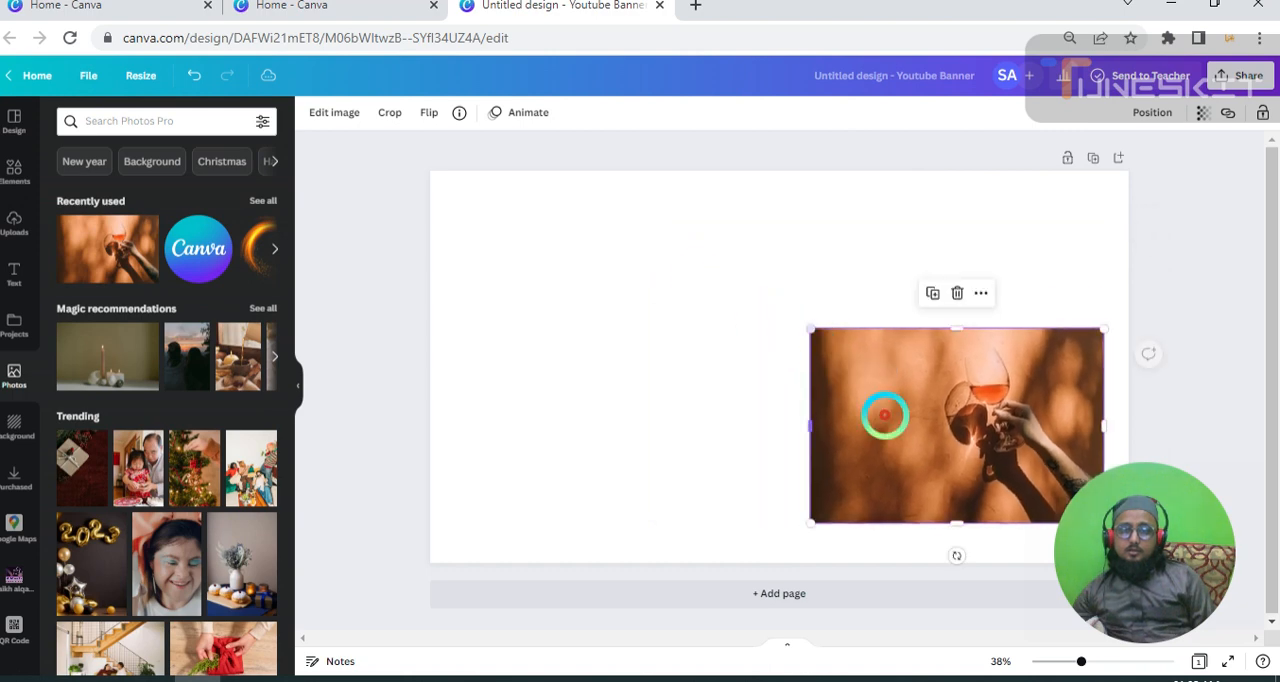
pyautogui.moveTo(887, 477); pyautogui.dragTo(846, 477)
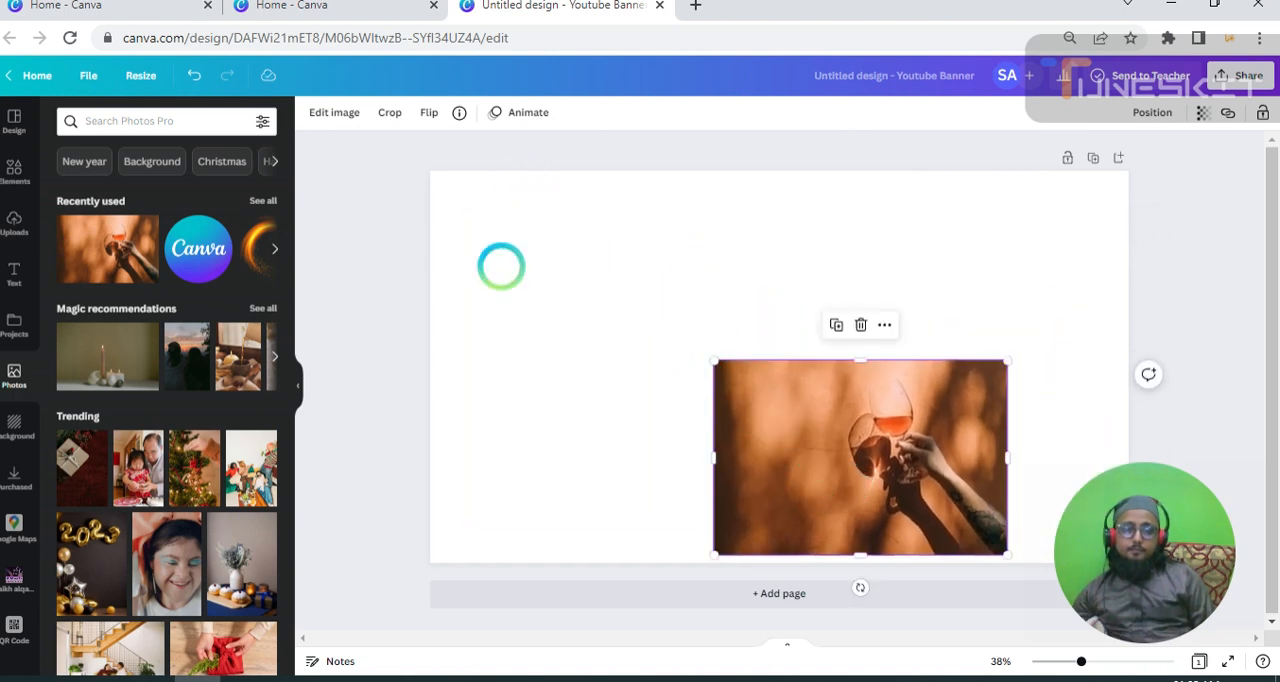
pyautogui.click(441, 265)
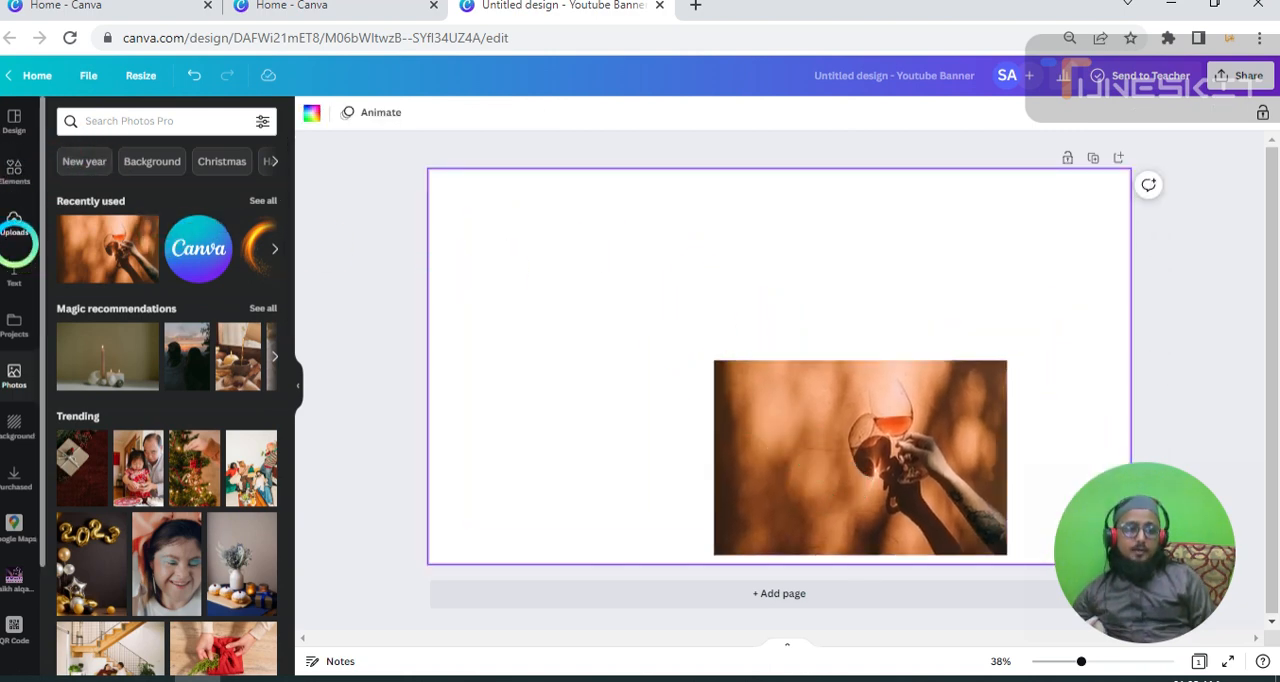
# Add a circle shape from the recently used elements, place it in the page's upper left corner and make it smaller.
pyautogui.click(14, 163)
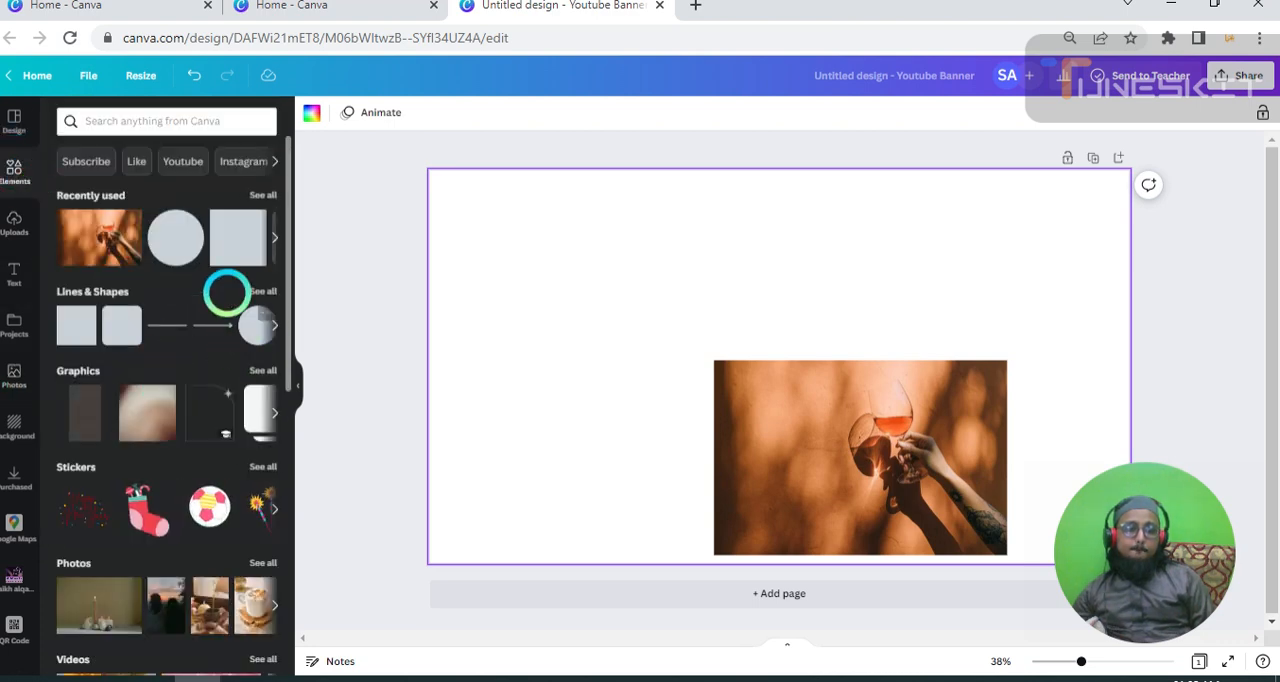
pyautogui.click(176, 242)
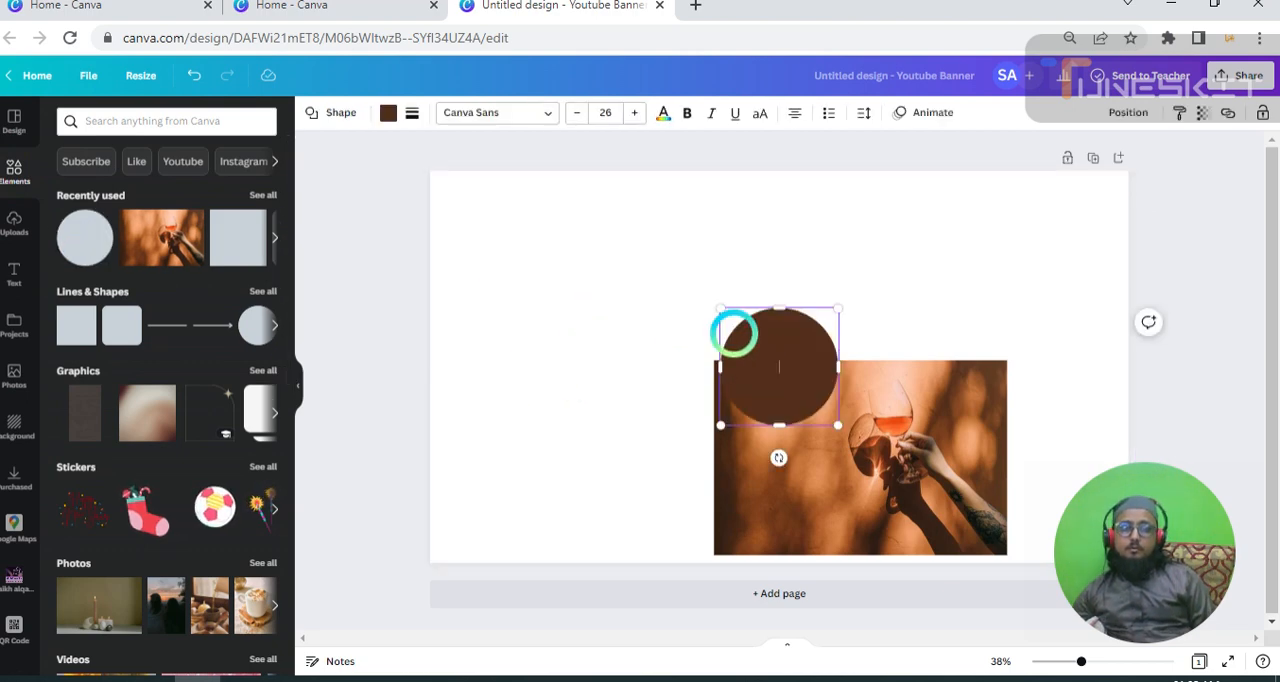
pyautogui.moveTo(727, 319); pyautogui.dragTo(468, 196)
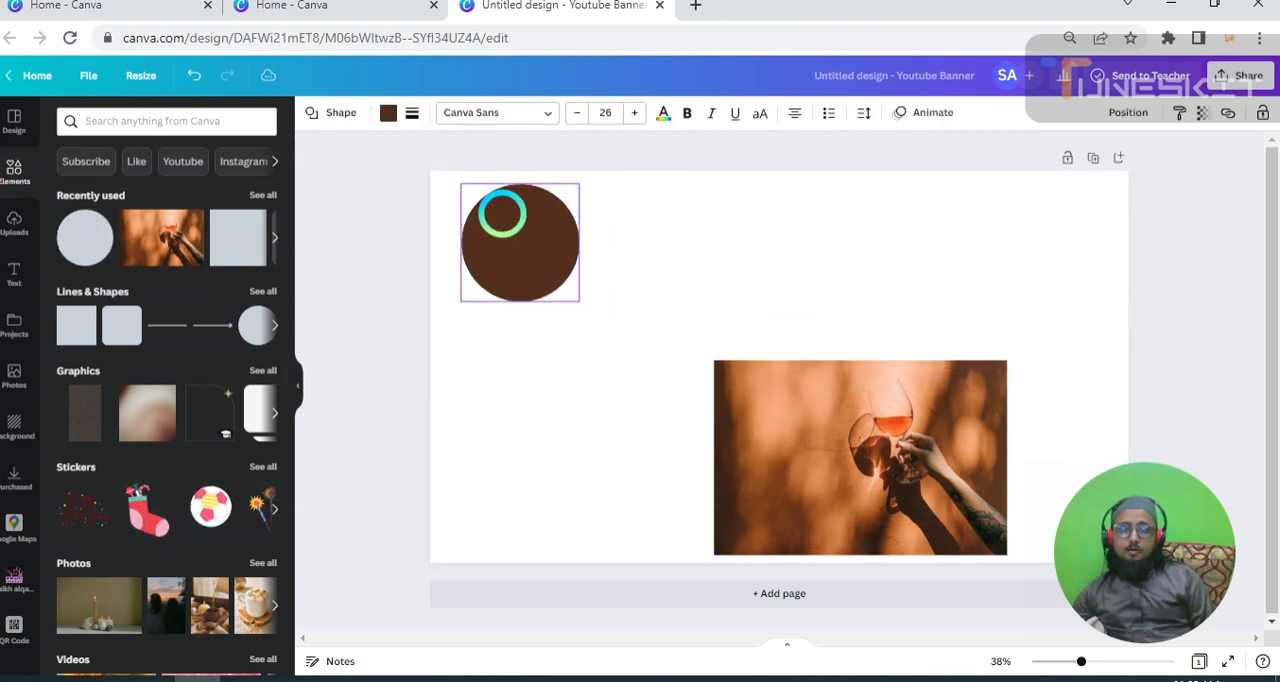
pyautogui.moveTo(579, 300); pyautogui.dragTo(538, 263)
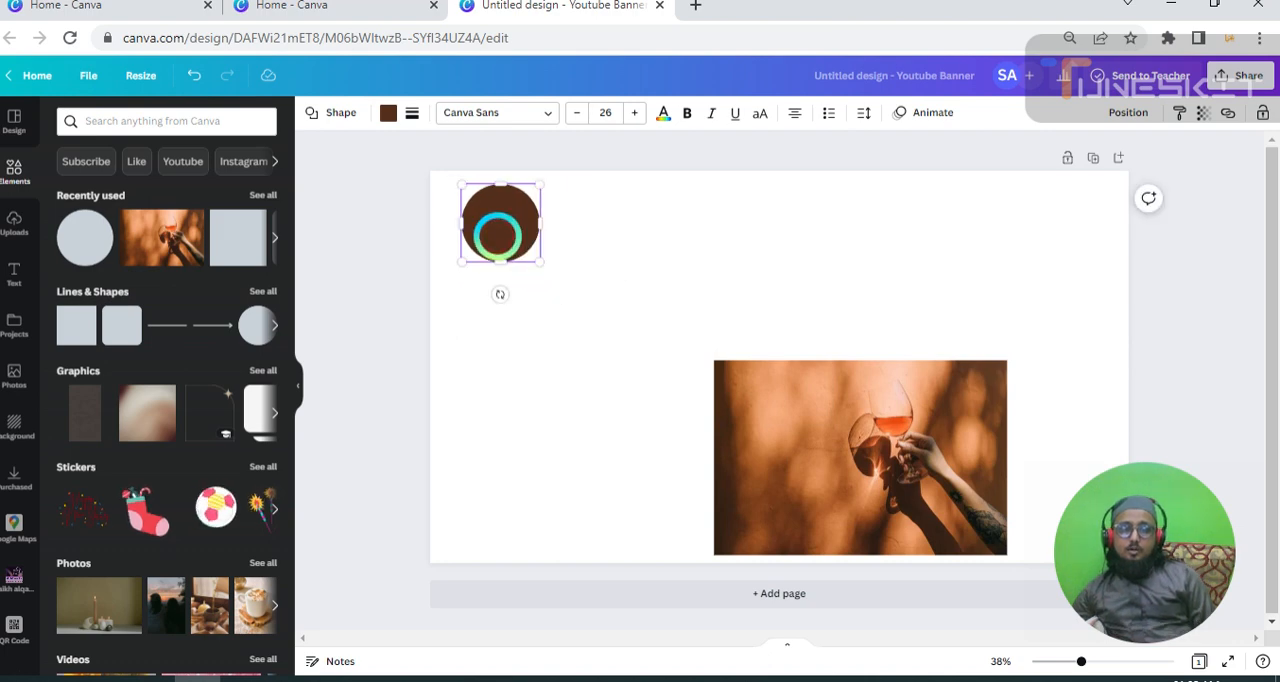
# Duplicate the small circle four times to form an evenly spaced row of five across the top of the page.
pyautogui.click(535, 285)
pyautogui.click(500, 224)
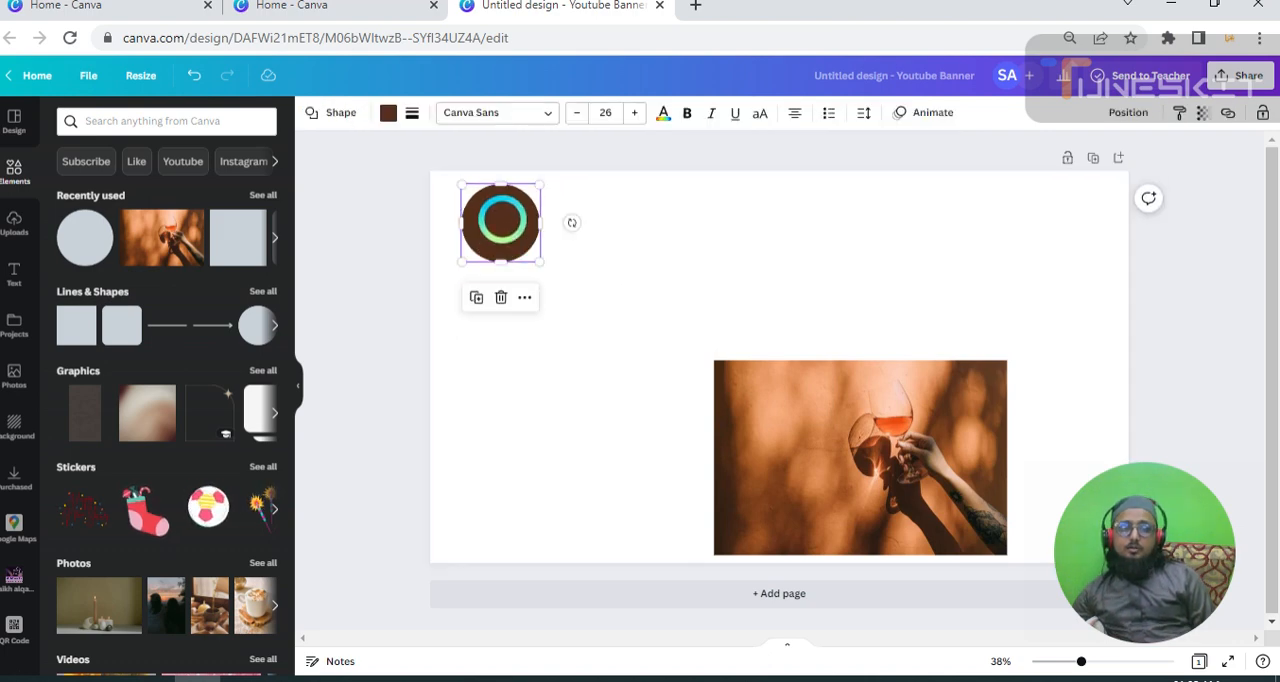
pyautogui.click(477, 297)
pyautogui.moveTo(503, 223); pyautogui.dragTo(598, 217)
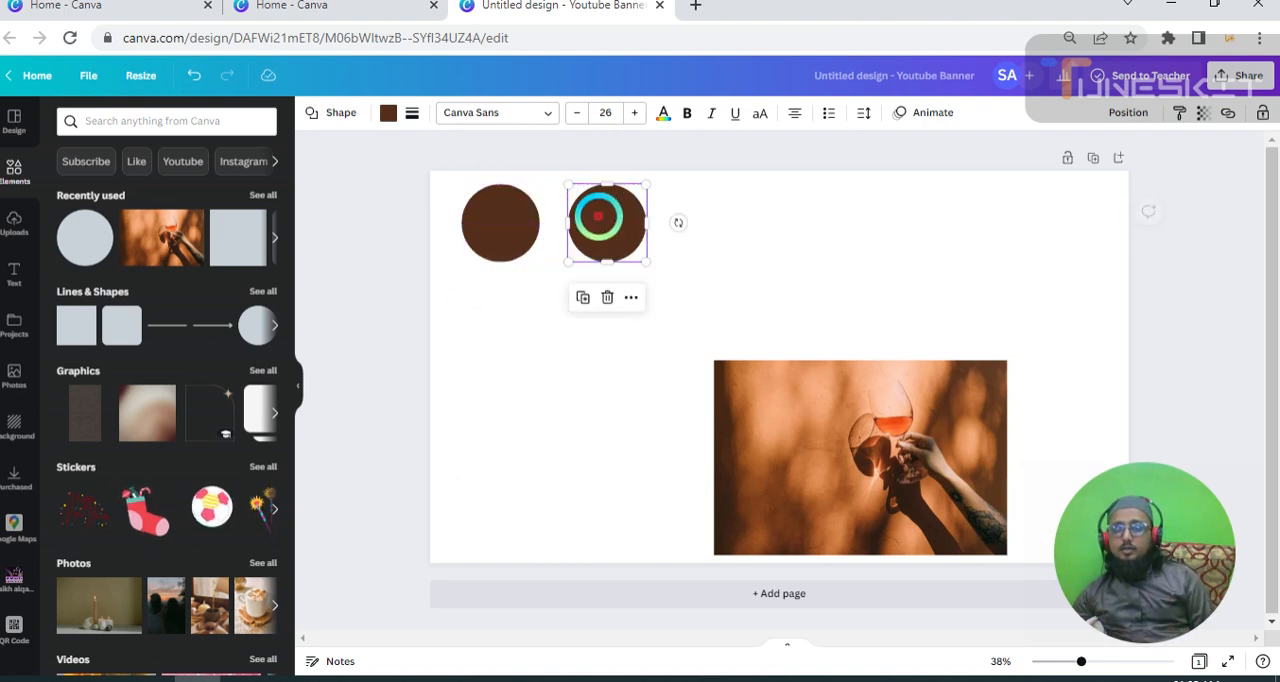
pyautogui.click(580, 297)
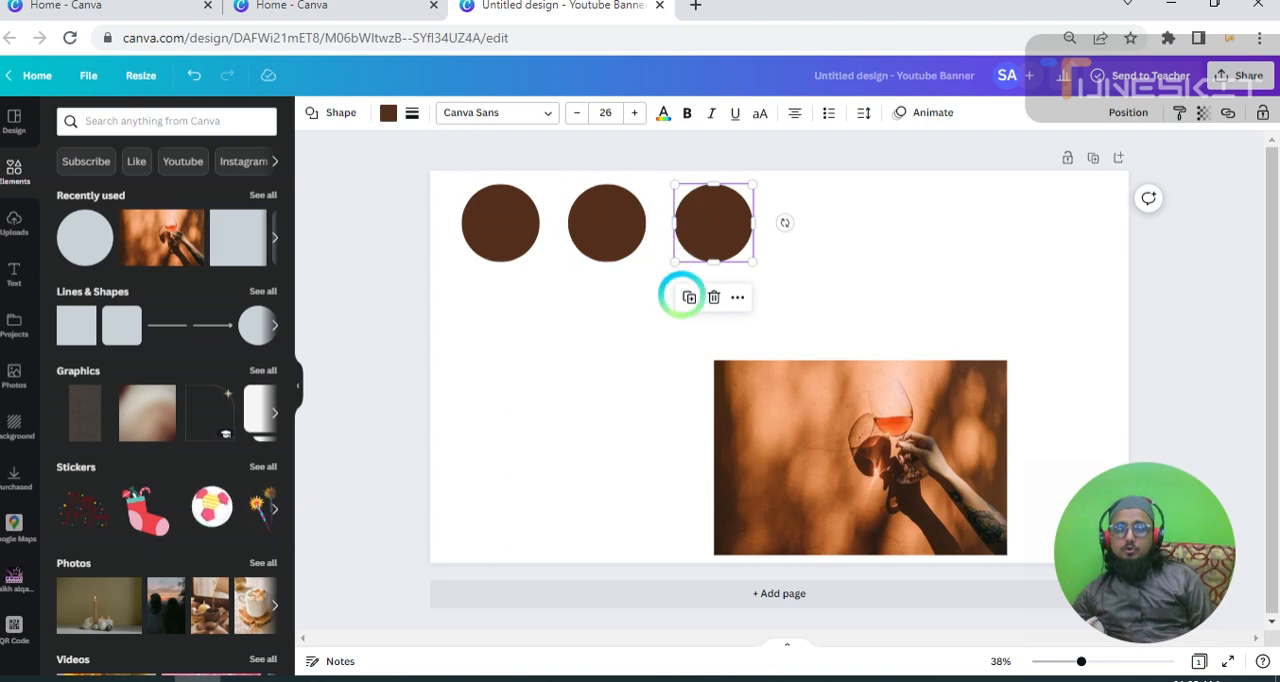
pyautogui.click(689, 297)
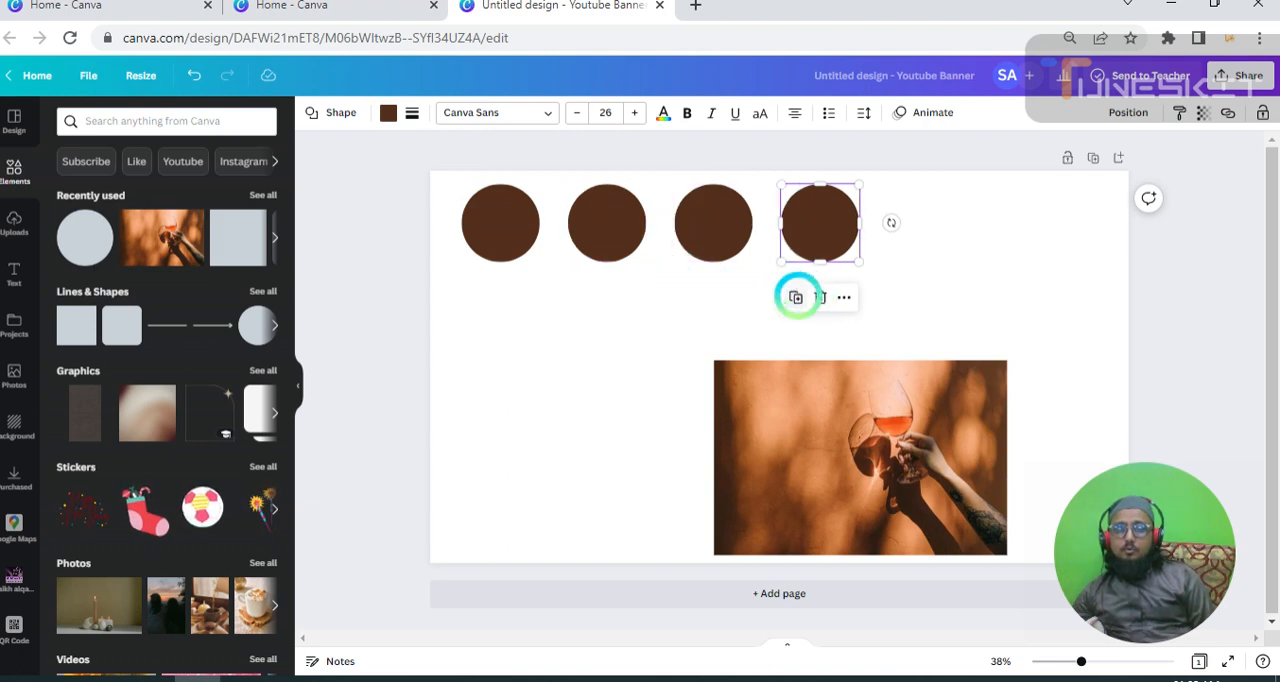
pyautogui.click(796, 297)
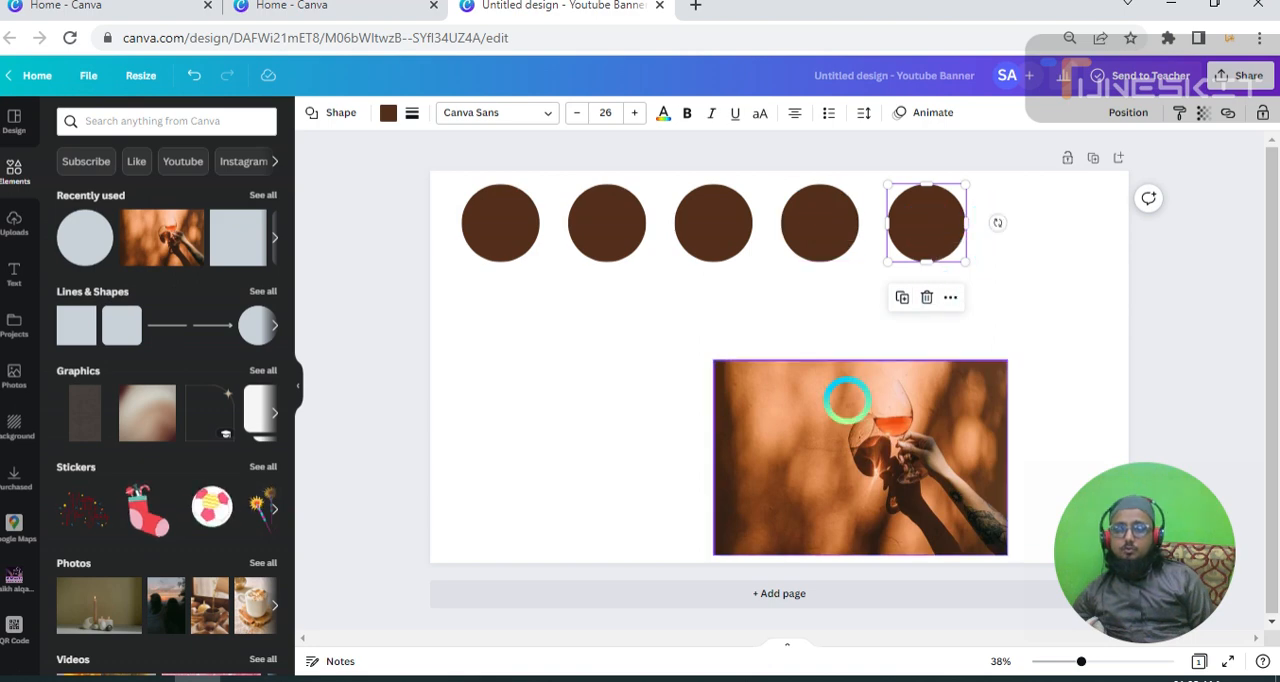
pyautogui.click(788, 424)
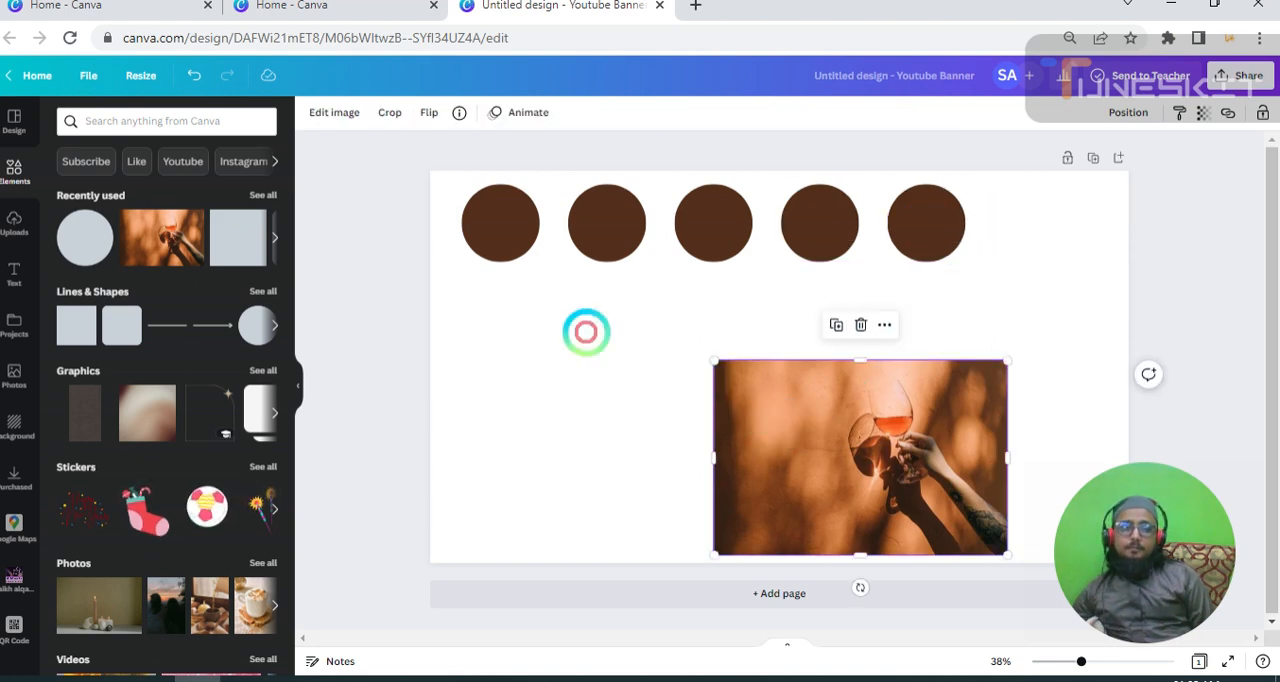
pyautogui.click(478, 216)
pyautogui.click(795, 466)
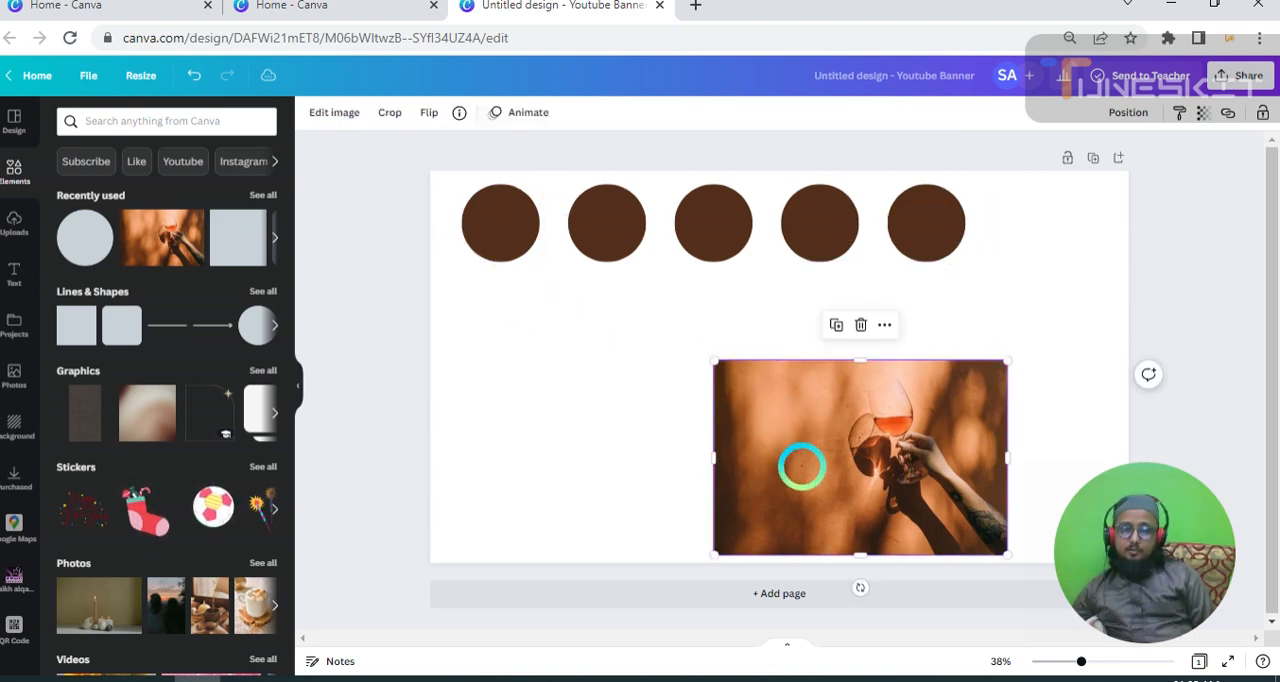
pyautogui.doubleClick(801, 466)
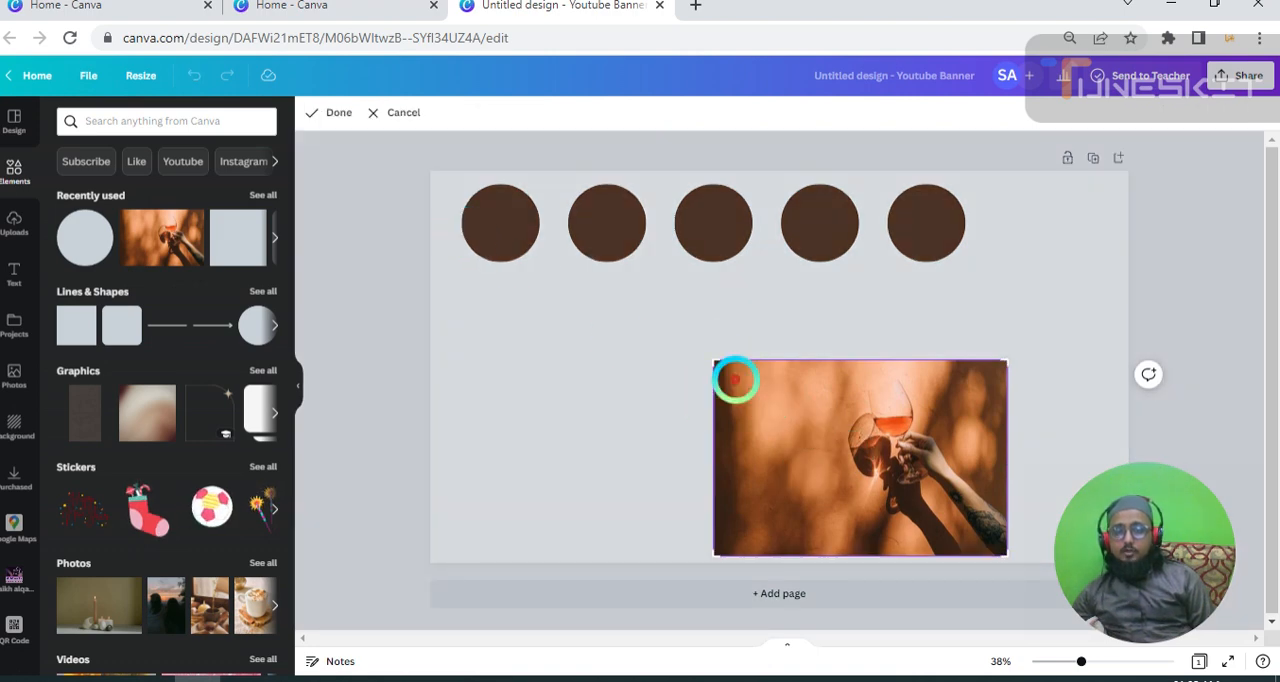
pyautogui.click(626, 334)
# Fill the first circle in the row with the first orange-brown swatch from Photo Colours.
pyautogui.click(491, 233)
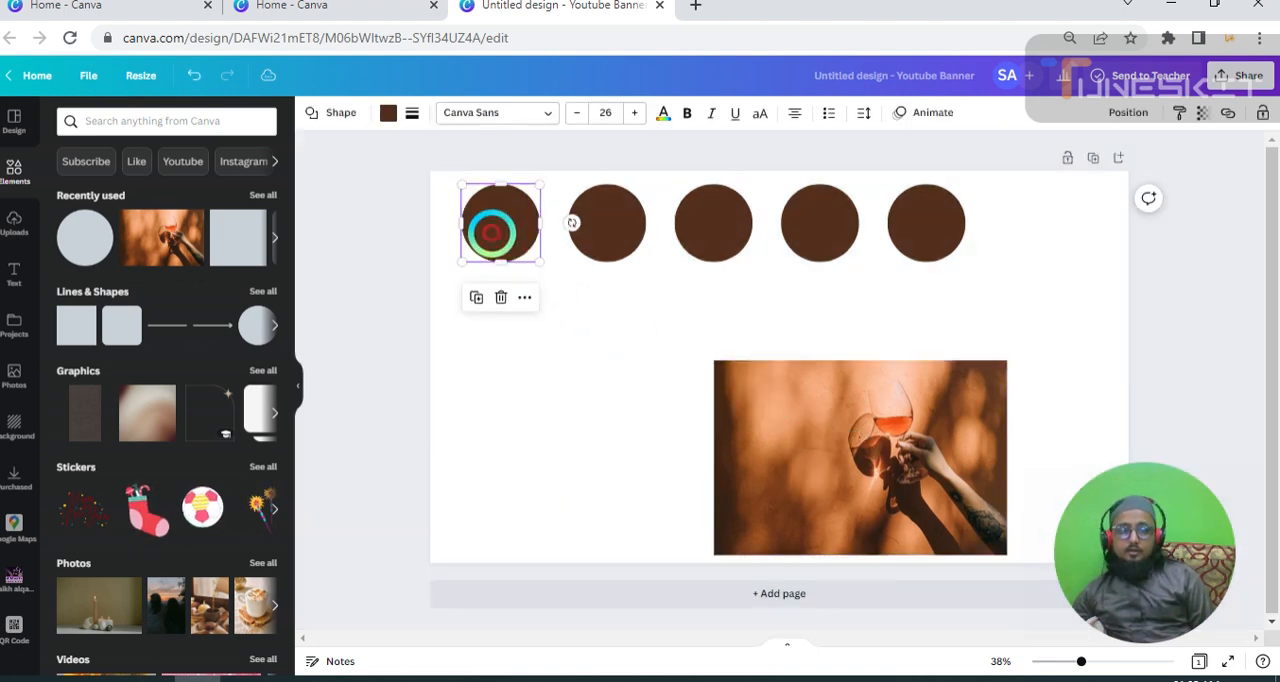
pyautogui.click(388, 112)
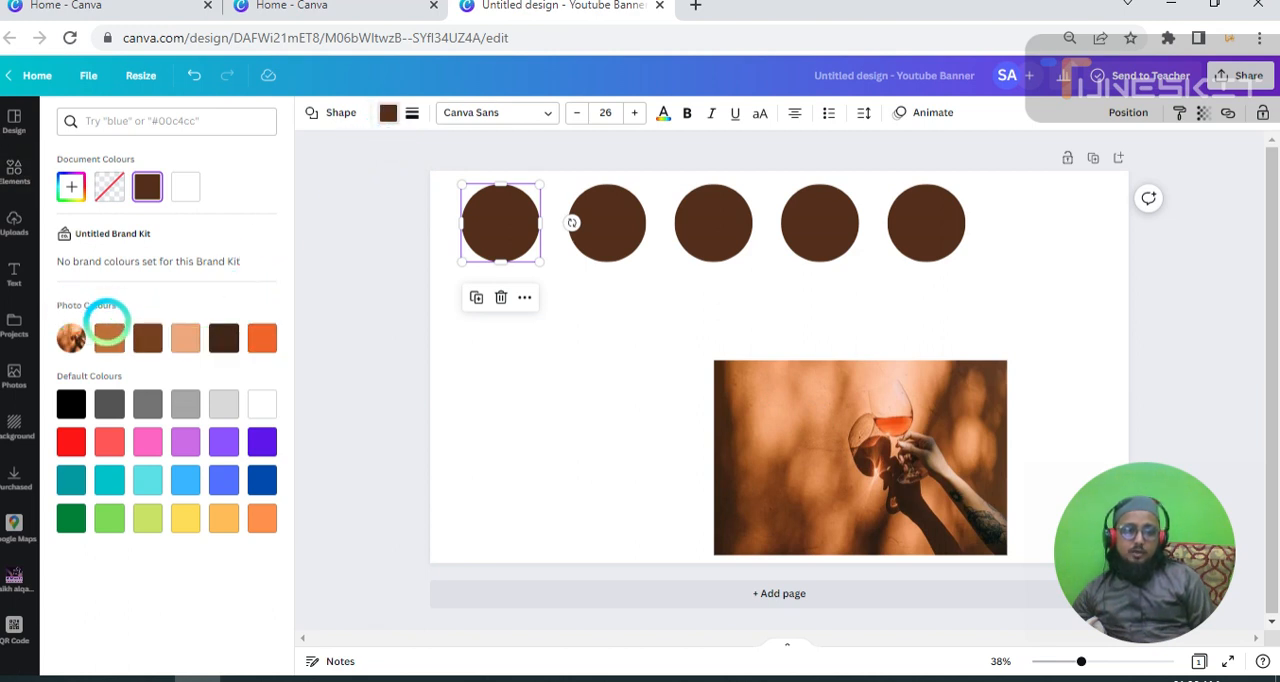
pyautogui.click(108, 337)
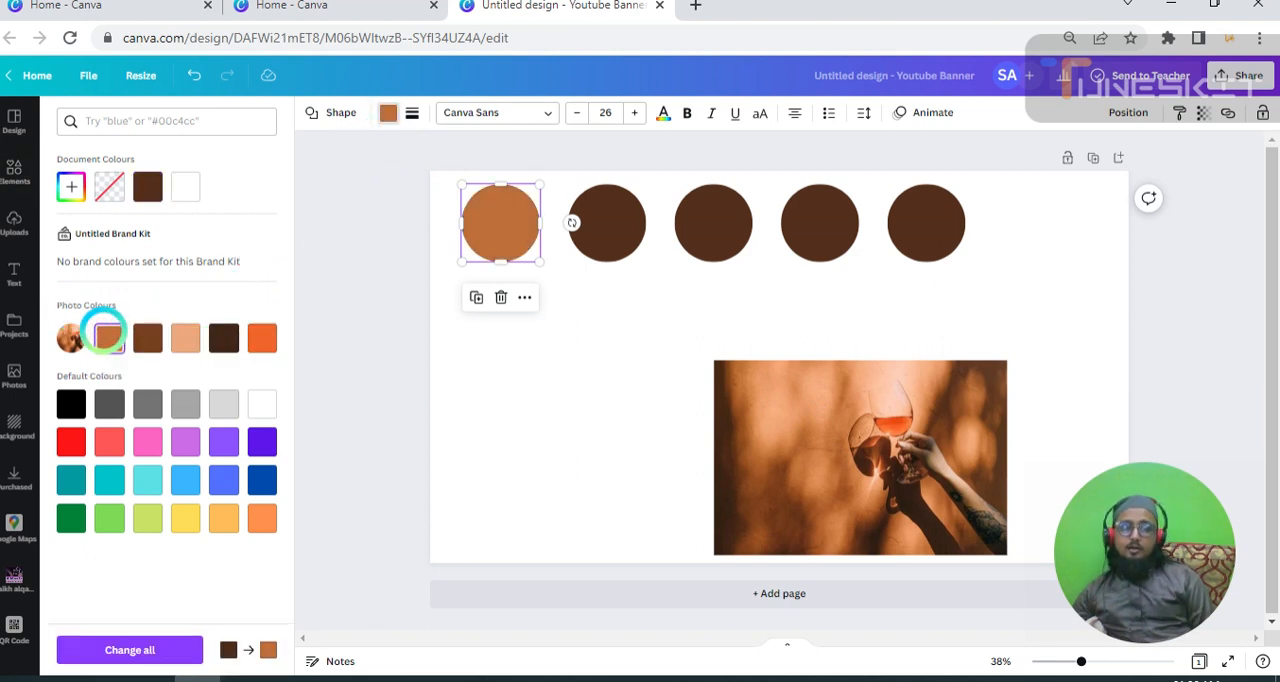
# Fill the second circle in the row with the second Photo Colours swatch, the medium brown.
pyautogui.click(880, 428)
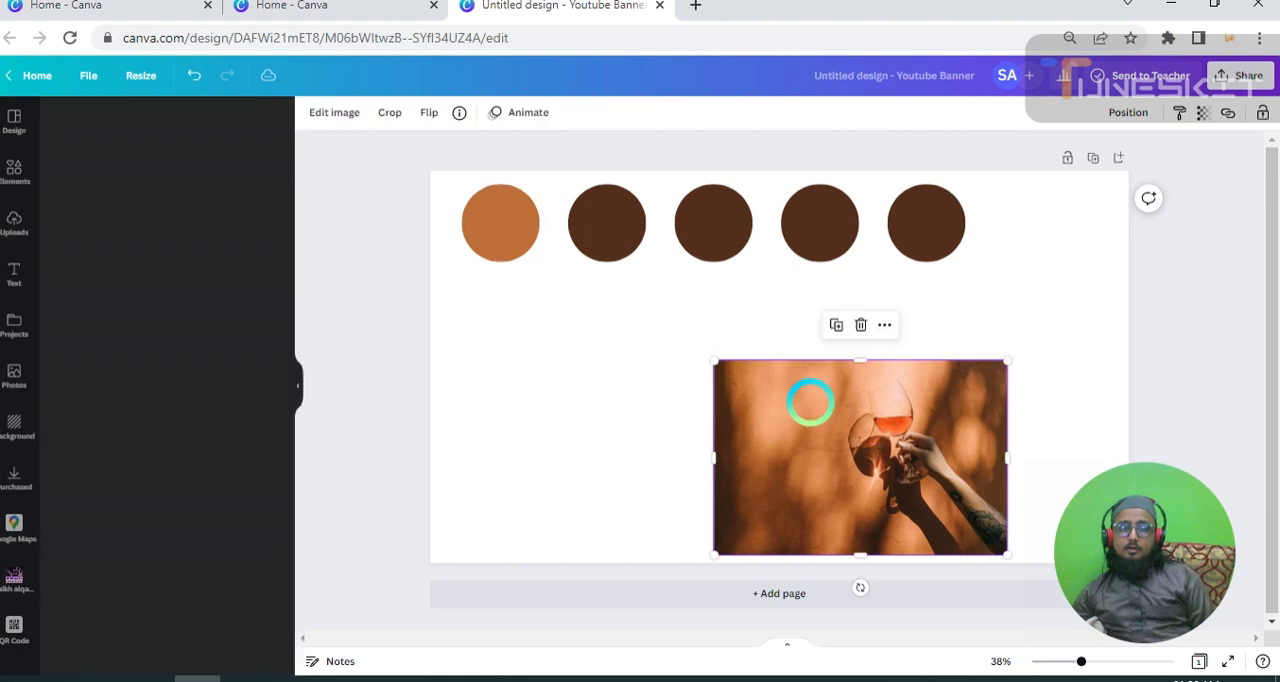
pyautogui.click(626, 238)
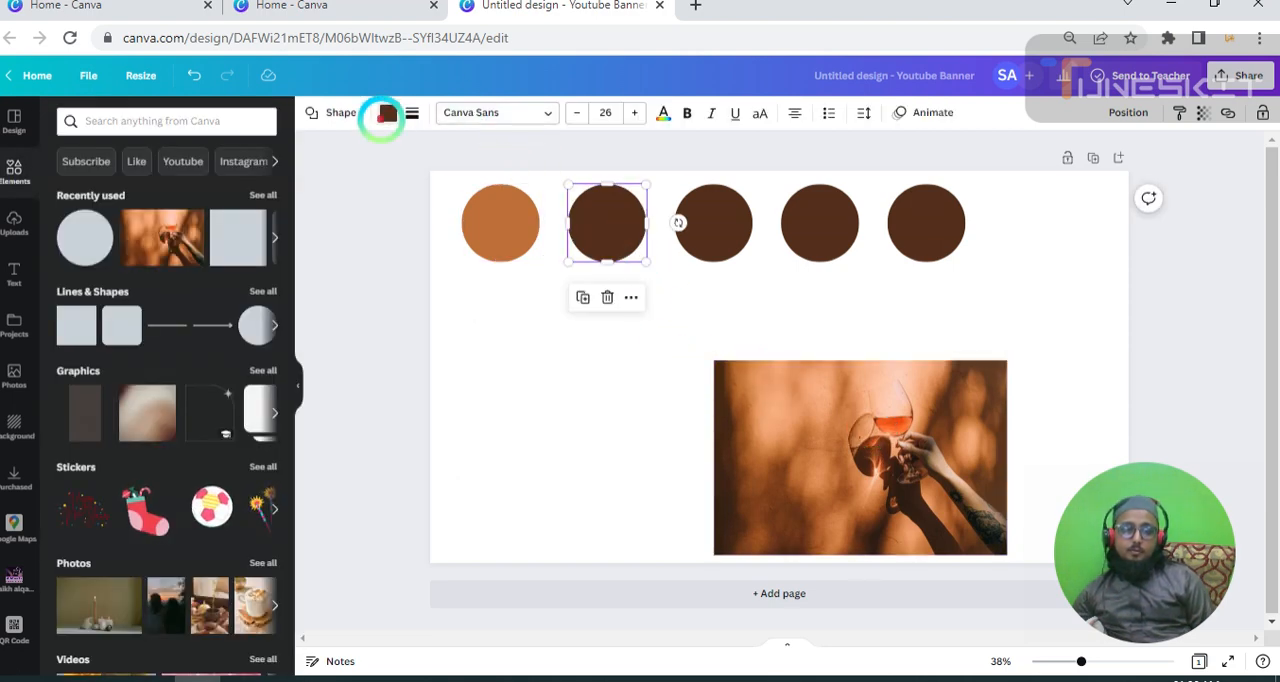
pyautogui.click(386, 114)
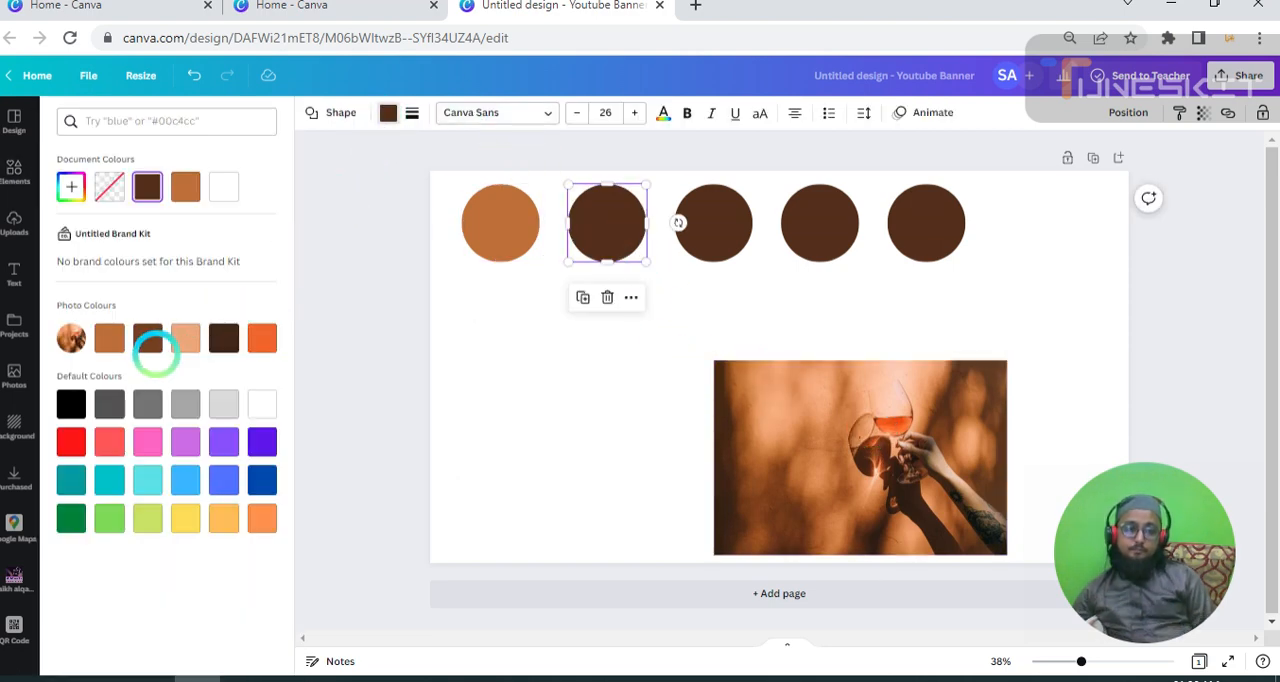
pyautogui.click(148, 338)
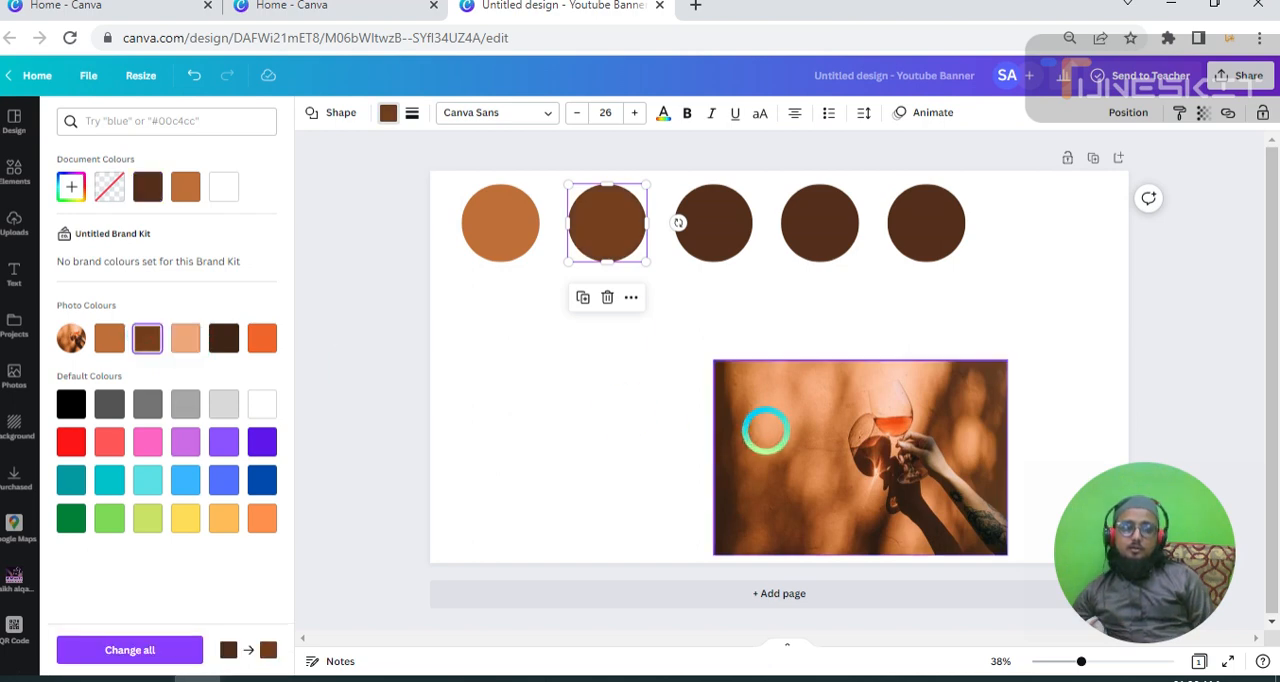
# Fill the third circle in the row with the light peach swatch from Photo Colours.
pyautogui.click(765, 430)
pyautogui.click(710, 215)
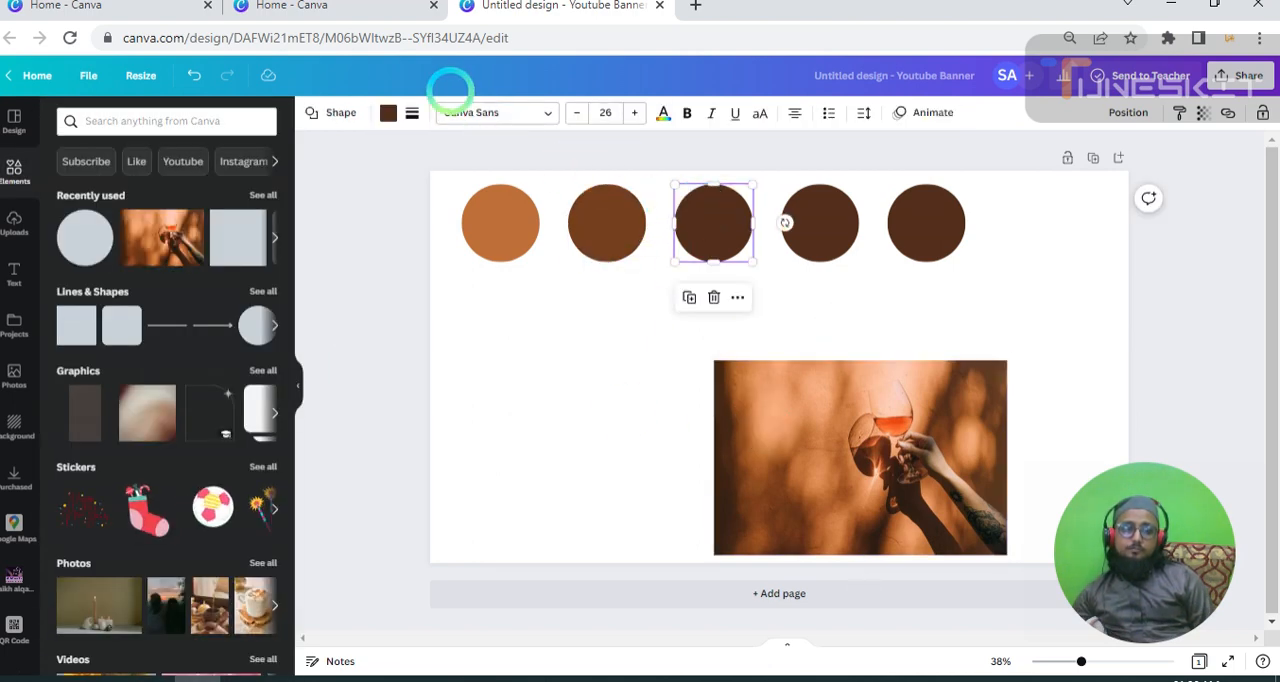
pyautogui.click(388, 113)
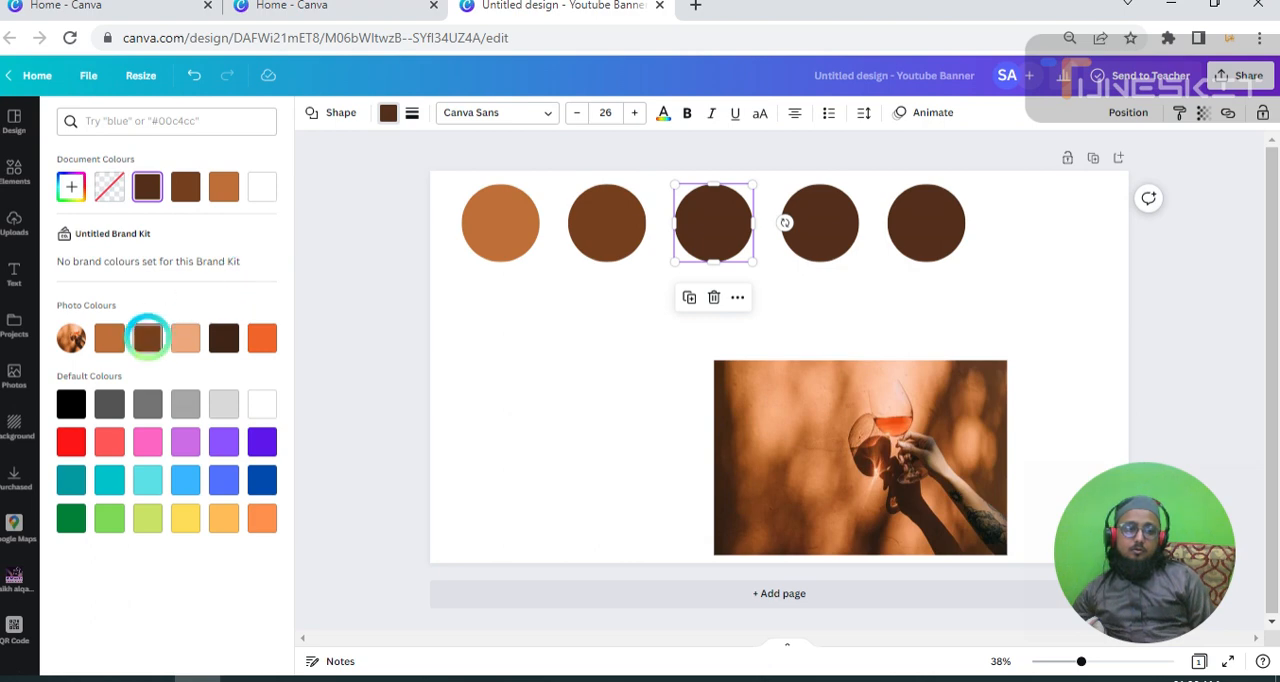
pyautogui.click(186, 338)
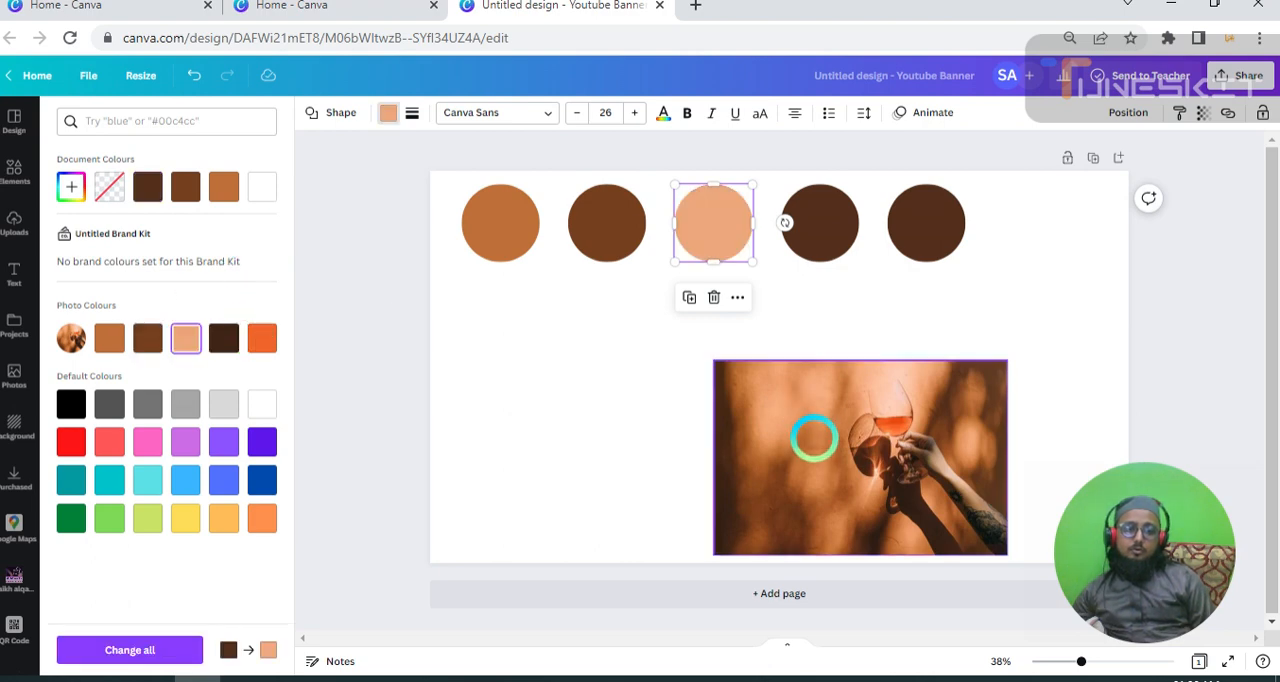
# Fill the fourth circle in the row with the very dark brown swatch from Photo Colours.
pyautogui.click(812, 442)
pyautogui.click(505, 222)
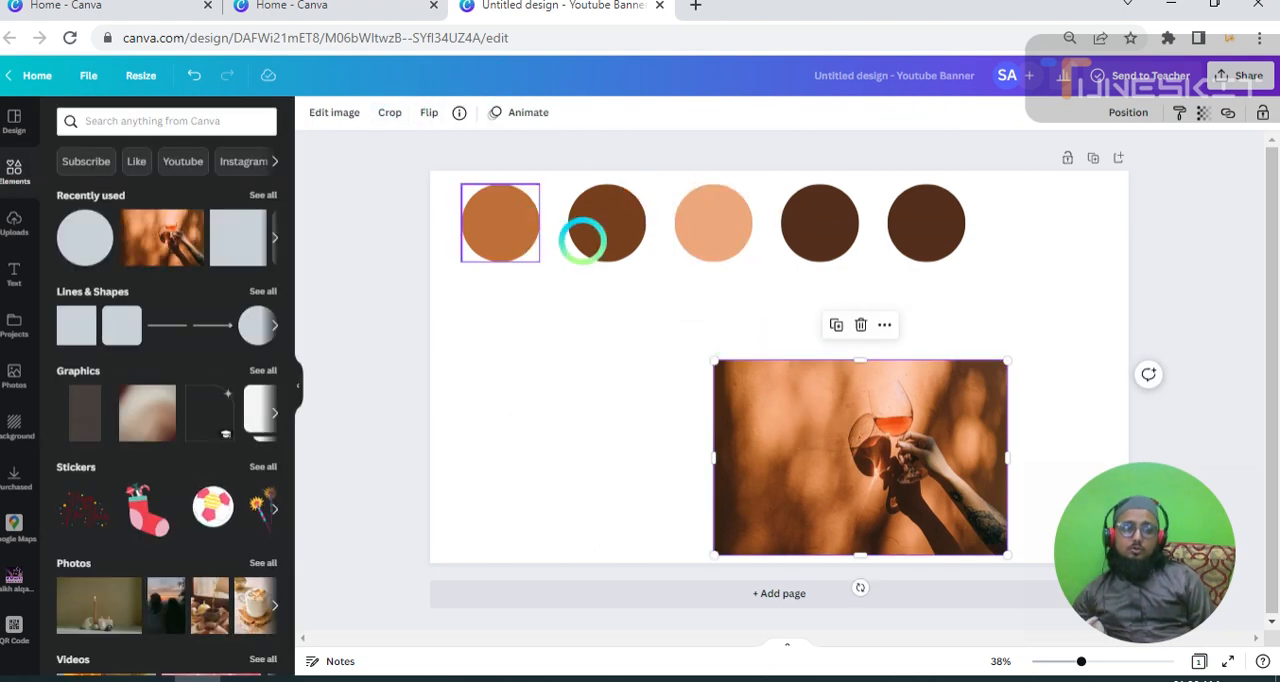
pyautogui.click(817, 222)
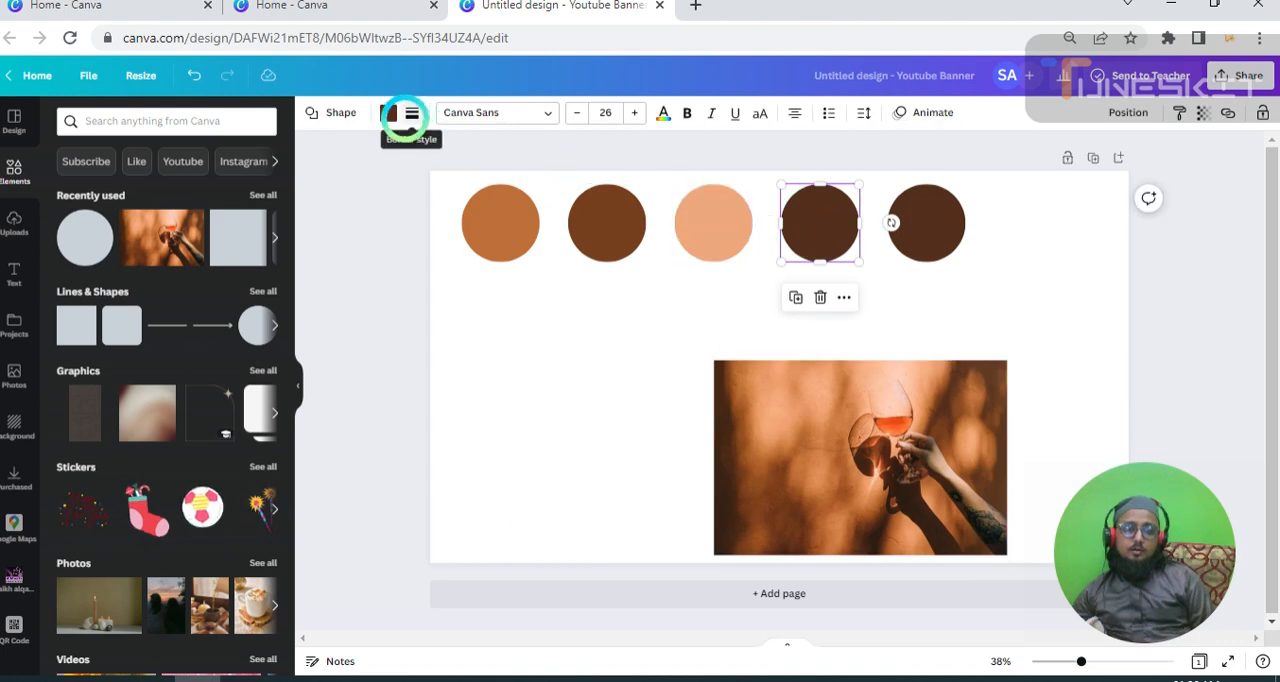
pyautogui.click(388, 112)
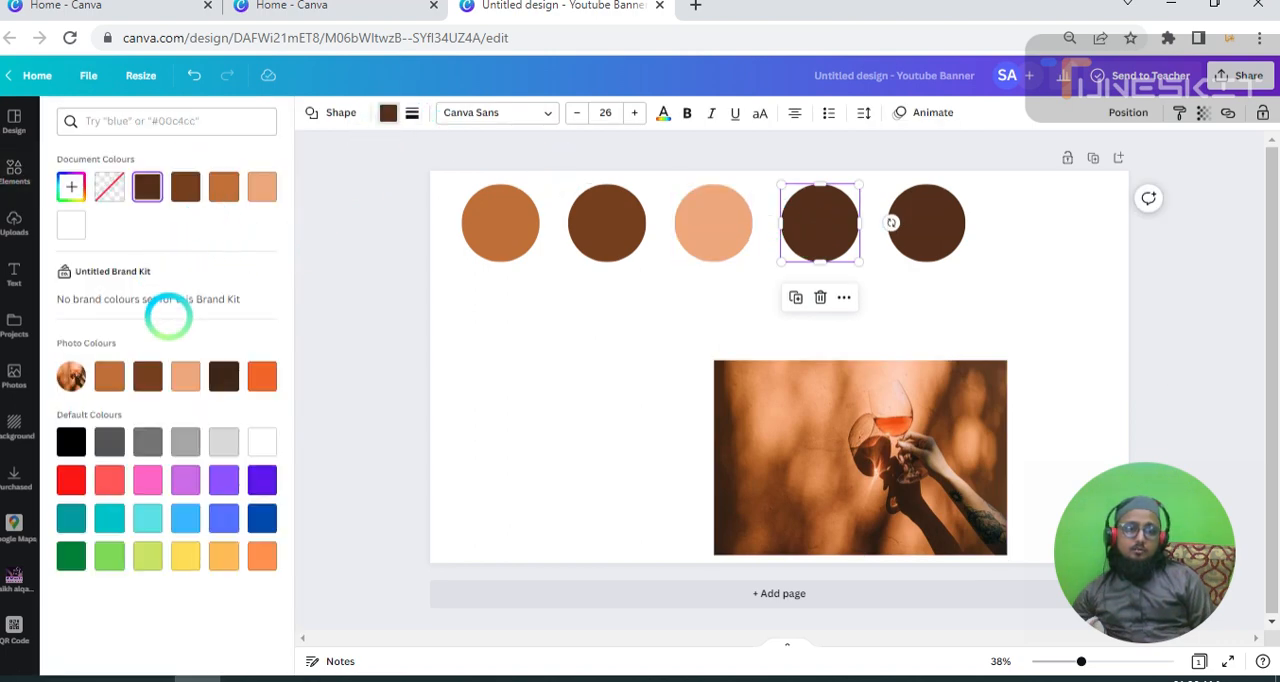
pyautogui.click(222, 376)
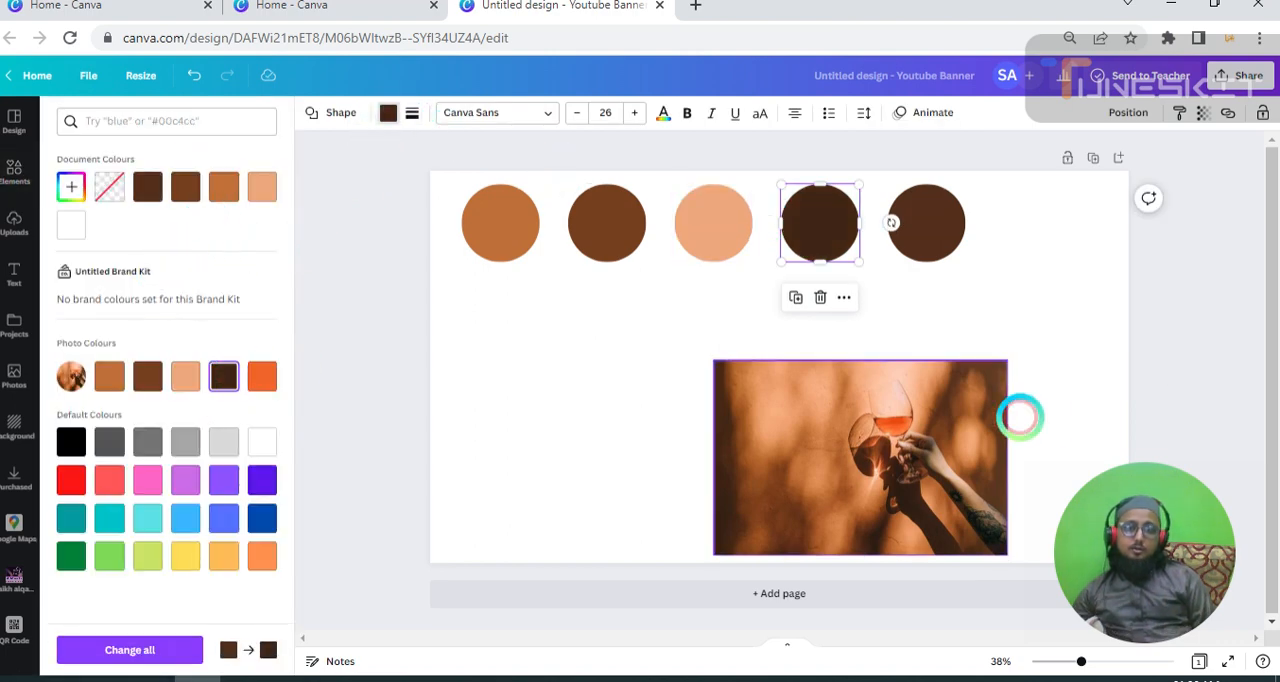
# Fill the fifth circle in the row with the bright orange swatch from Photo Colours and deselect it.
pyautogui.click(822, 425)
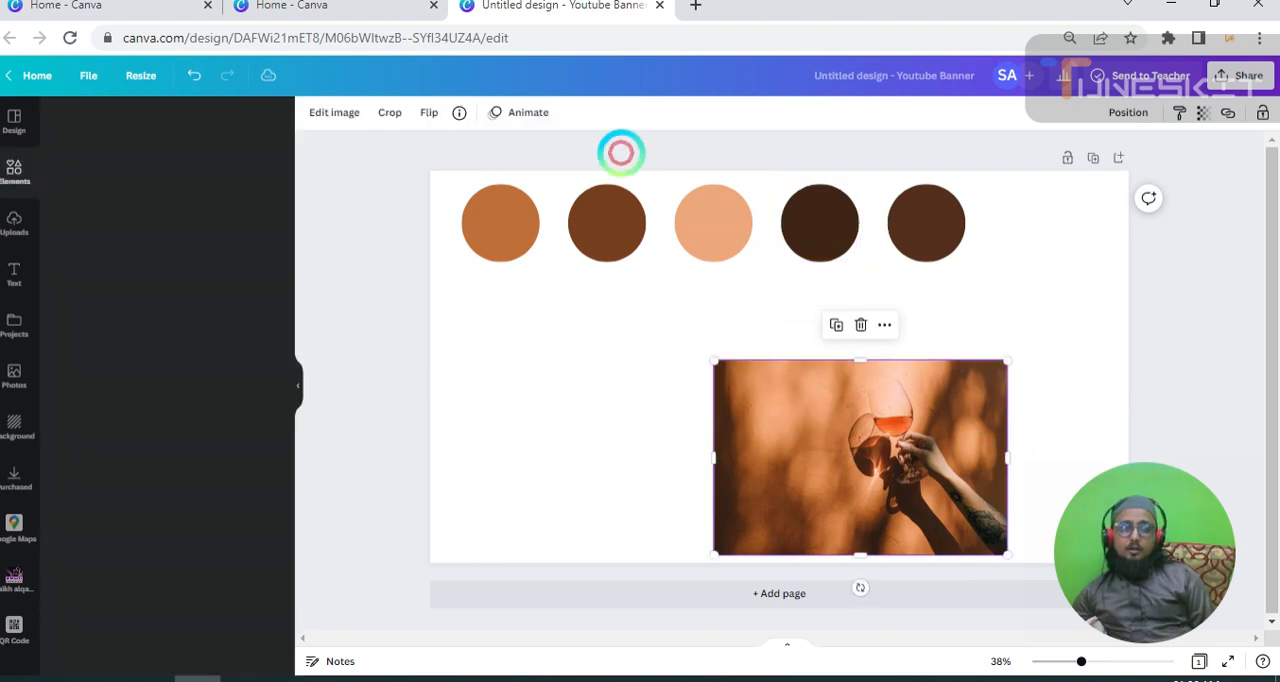
pyautogui.click(946, 243)
pyautogui.click(386, 113)
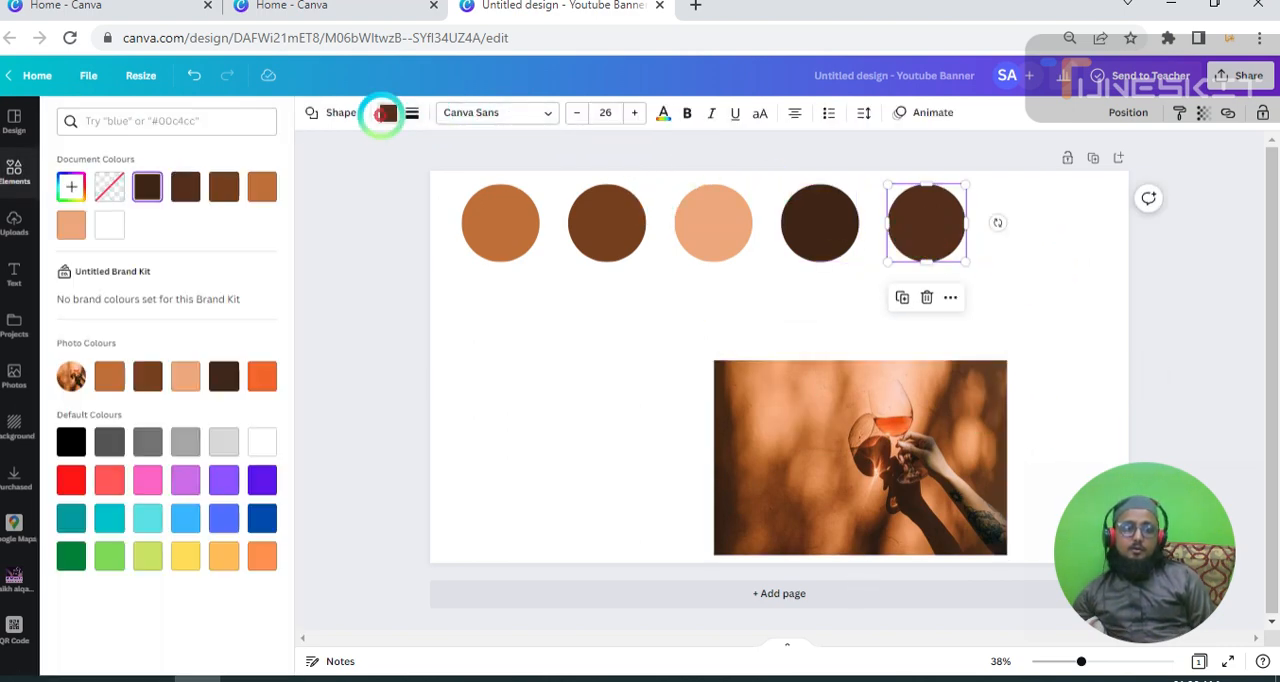
pyautogui.click(258, 376)
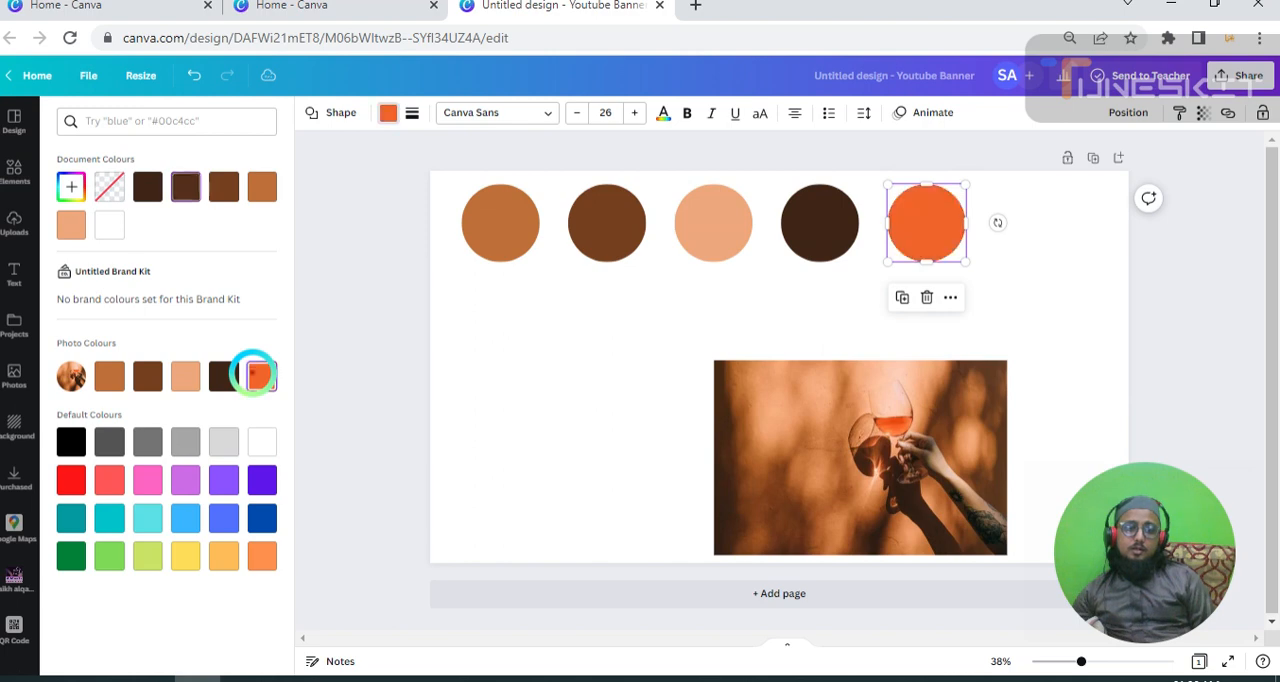
pyautogui.click(1048, 284)
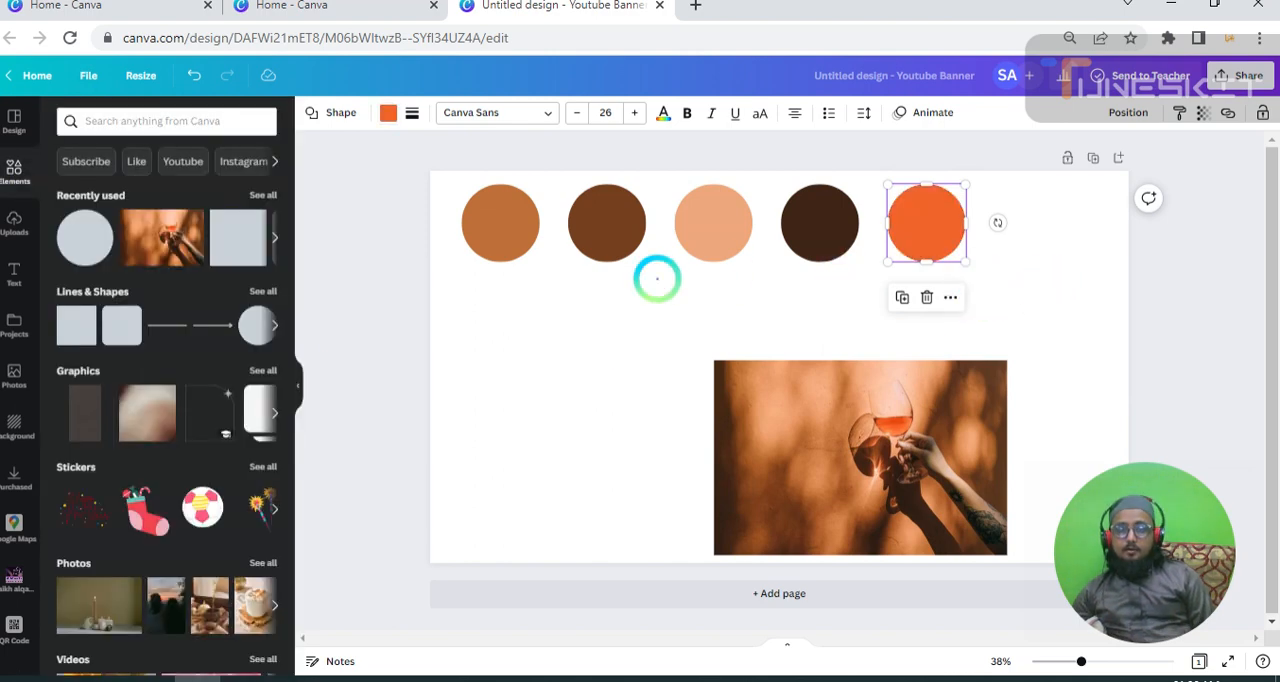
pyautogui.click(572, 291)
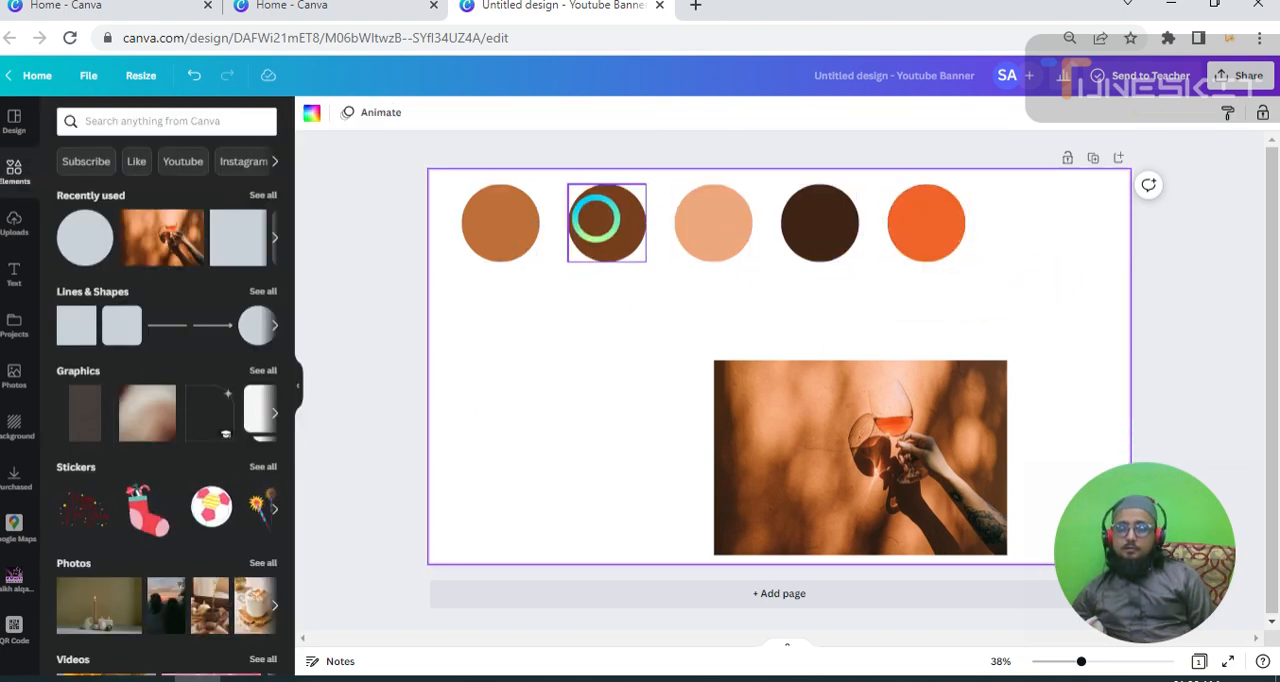
# Check the hex code of the first circle's fill in the custom colour picker.
pyautogui.moveTo(451, 176); pyautogui.dragTo(818, 168)
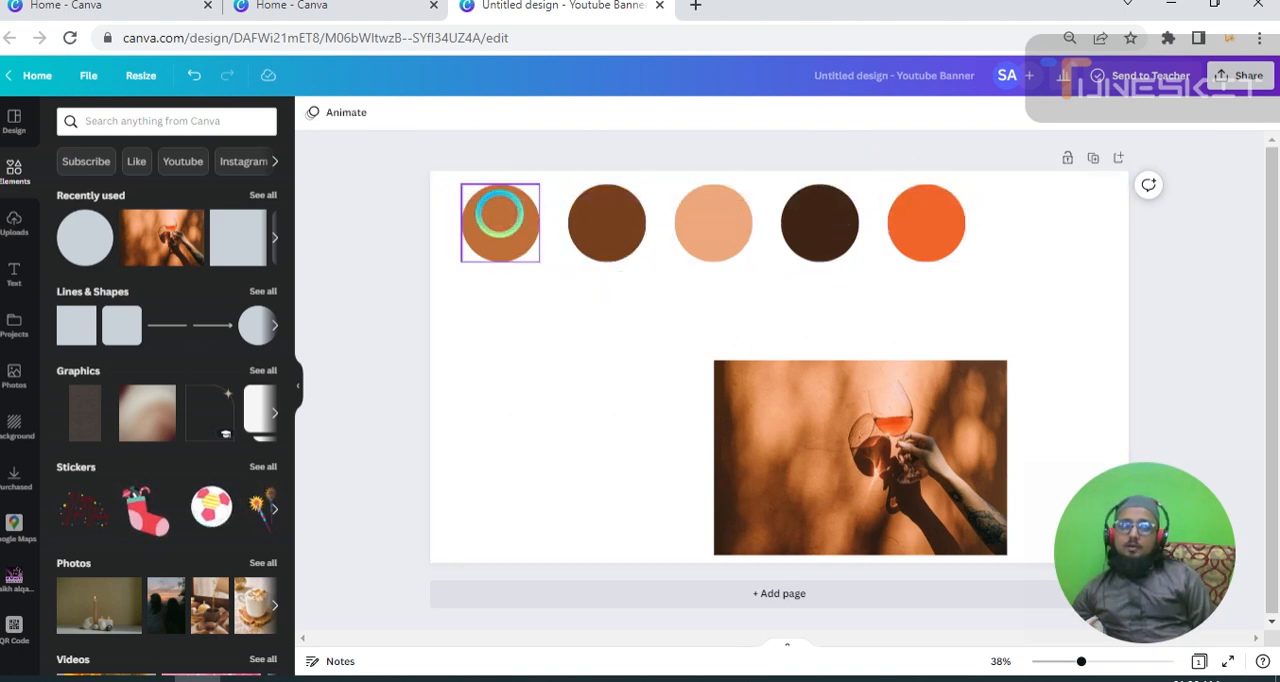
pyautogui.click(500, 215)
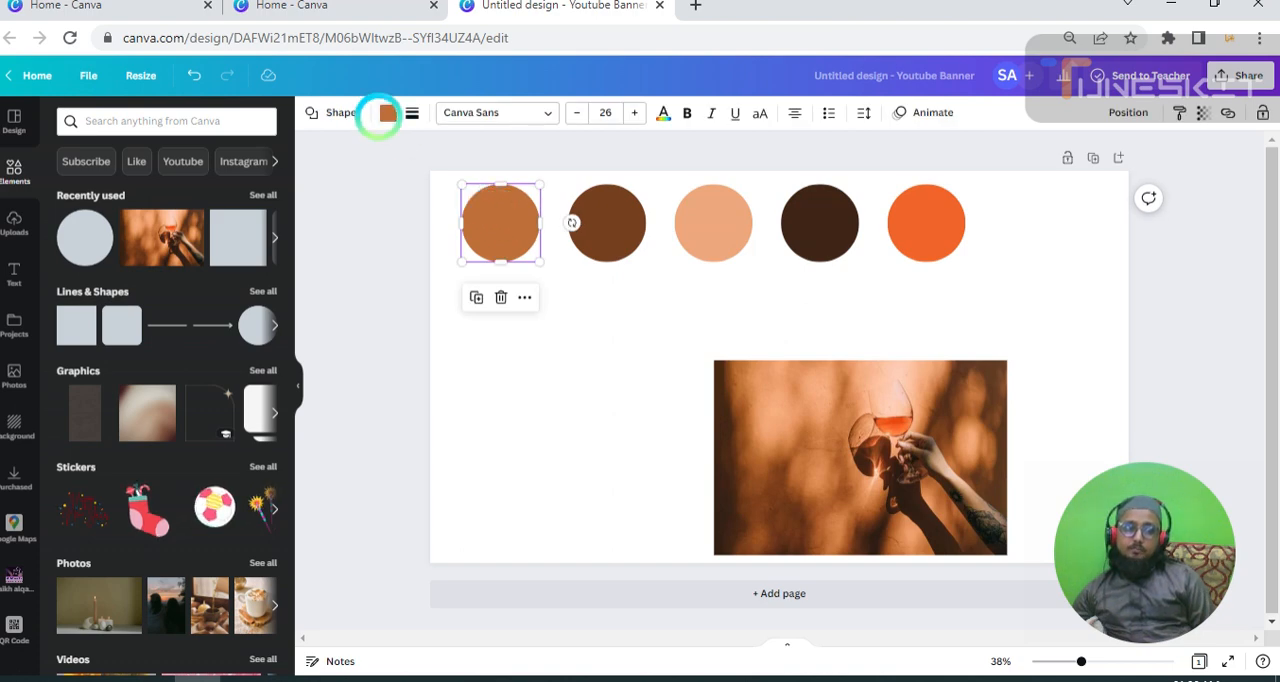
pyautogui.click(386, 113)
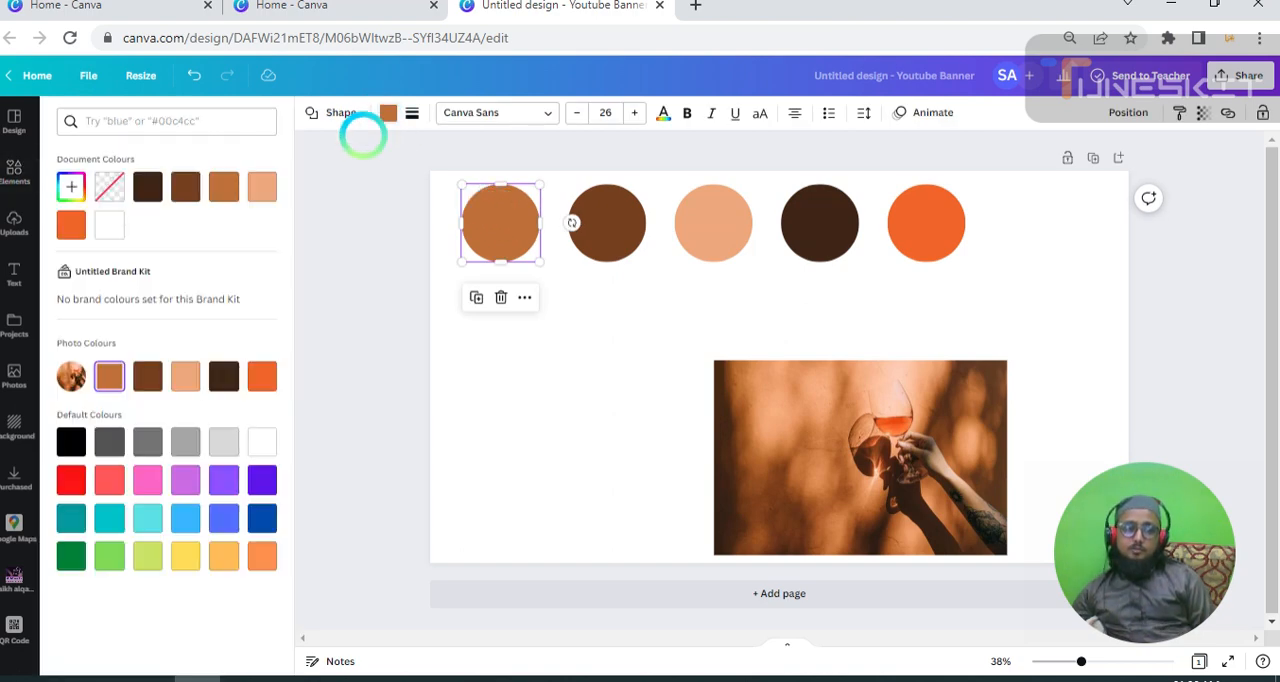
pyautogui.click(66, 182)
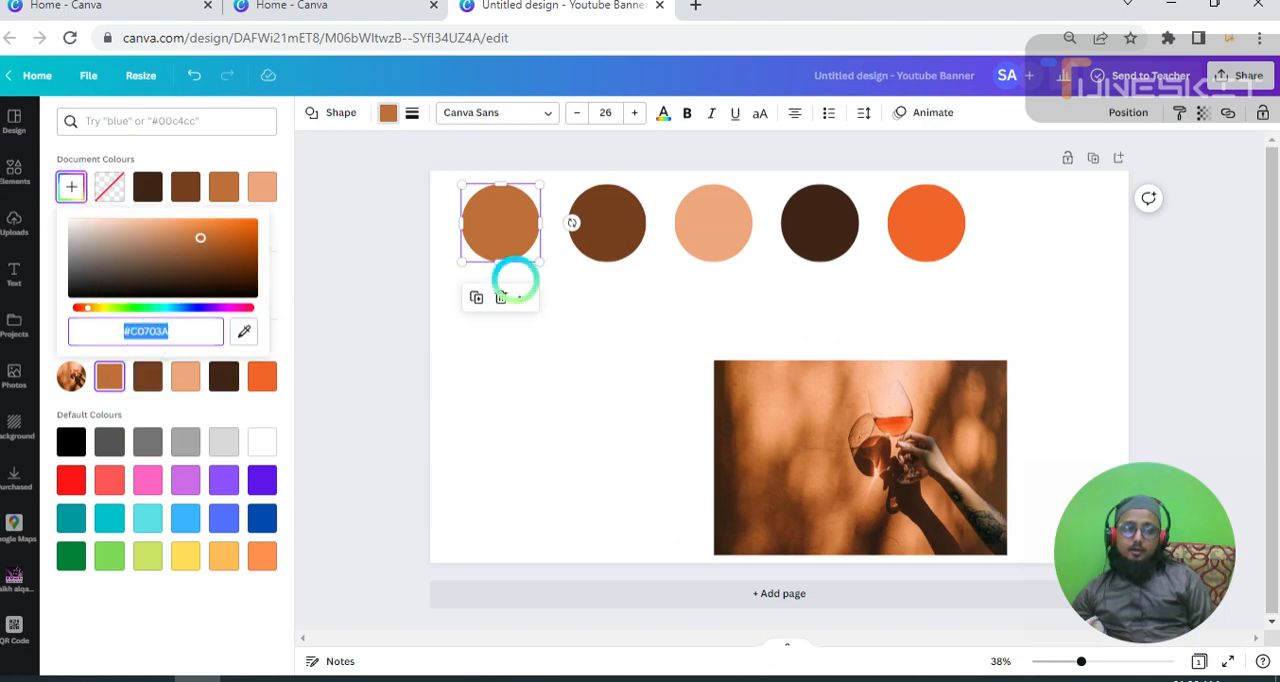
pyautogui.click(605, 222)
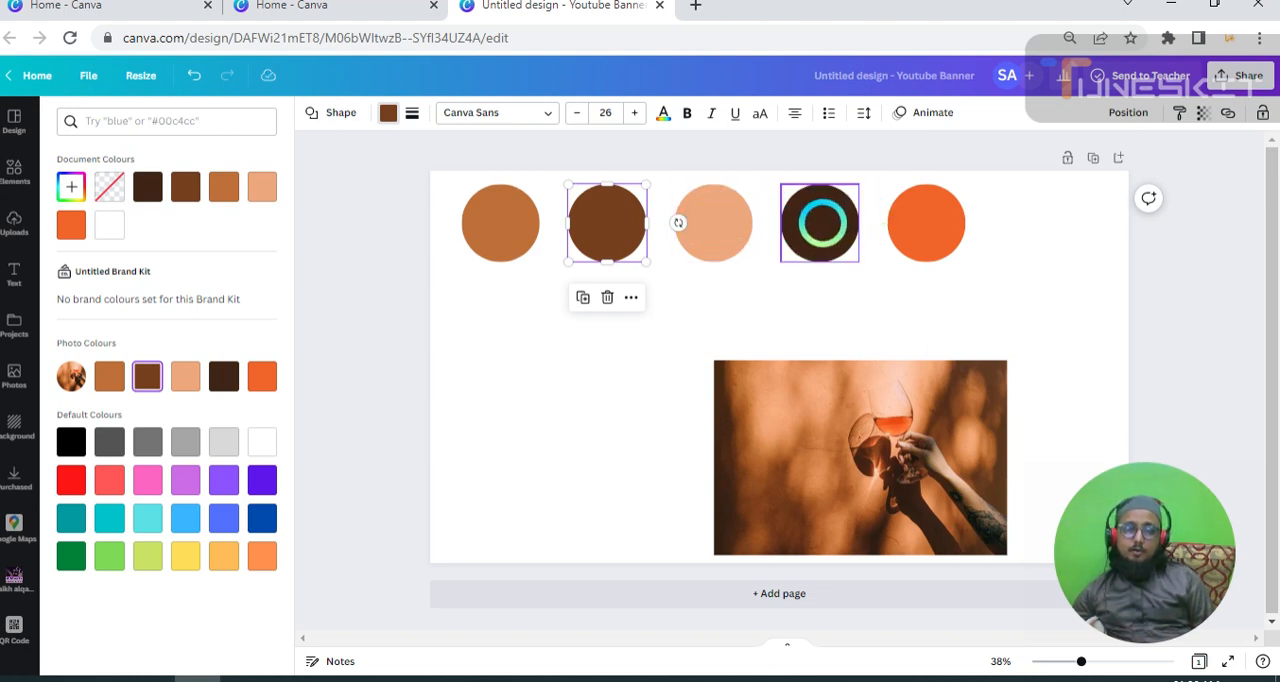
pyautogui.click(506, 270)
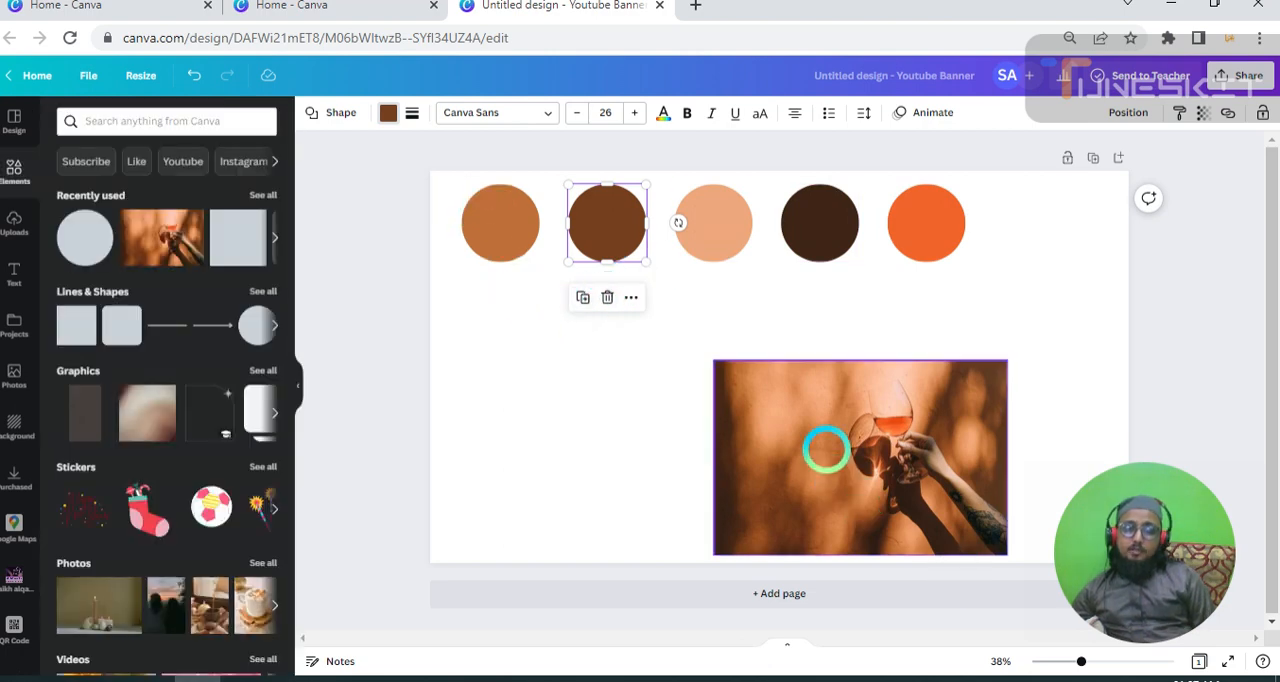
pyautogui.click(840, 443)
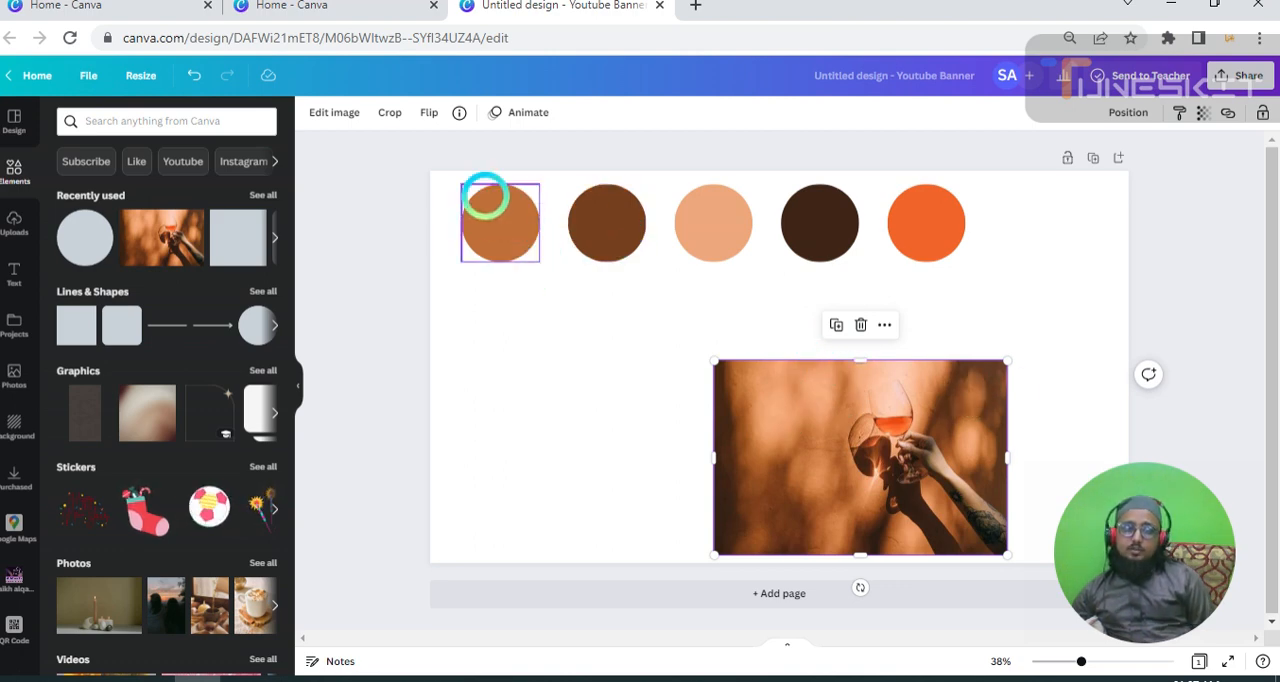
# Duplicate all five circles together and place the copies as a second row directly below, aligned with the first.
pyautogui.moveTo(450, 178); pyautogui.dragTo(1000, 284)
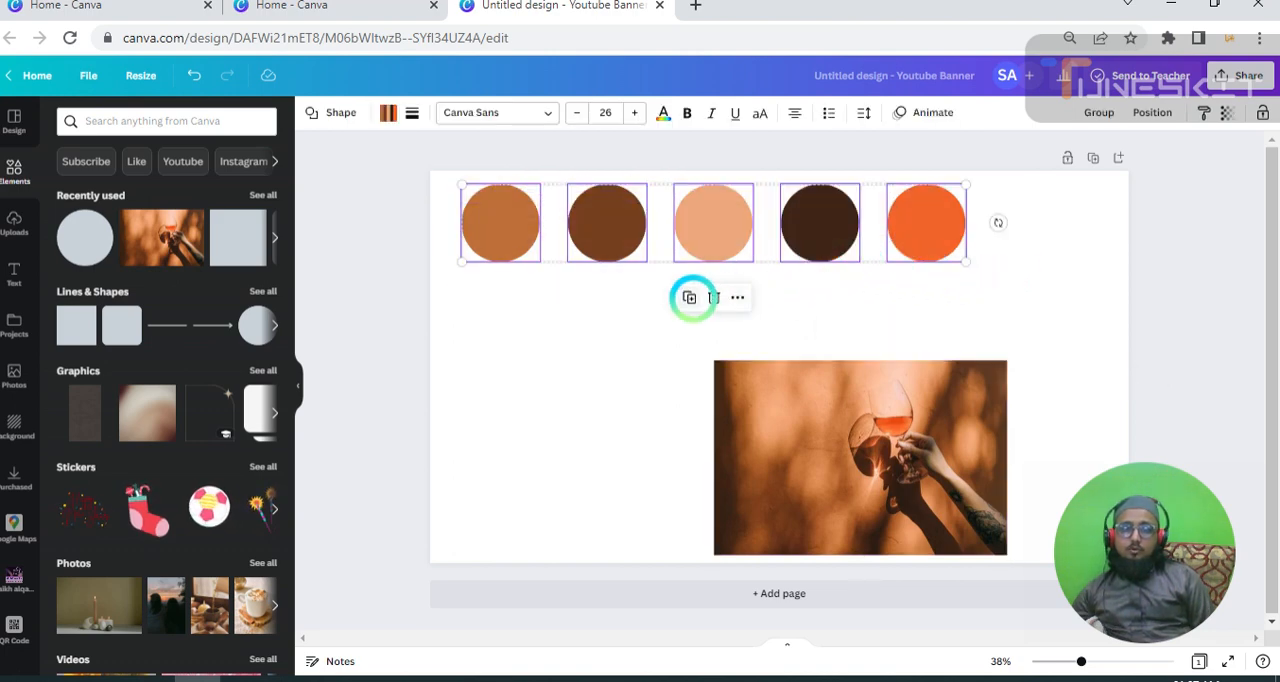
pyautogui.click(689, 297)
pyautogui.moveTo(733, 262); pyautogui.dragTo(721, 323)
pyautogui.click(621, 402)
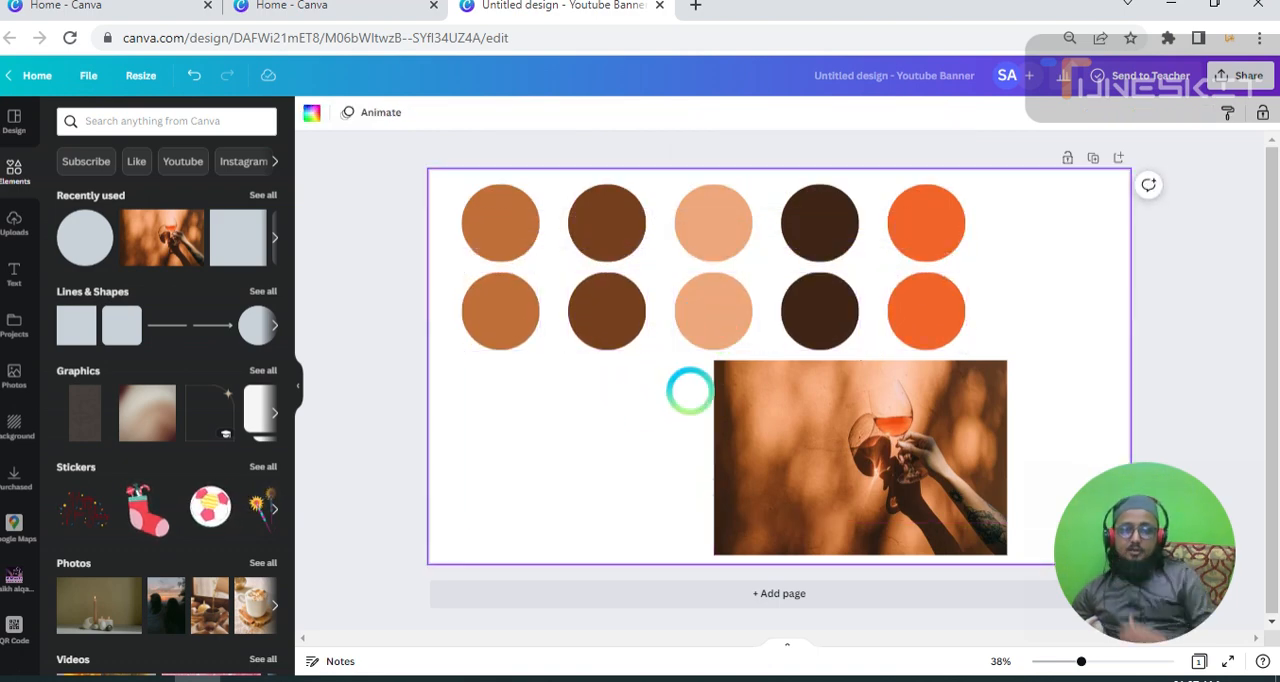
pyautogui.click(544, 328)
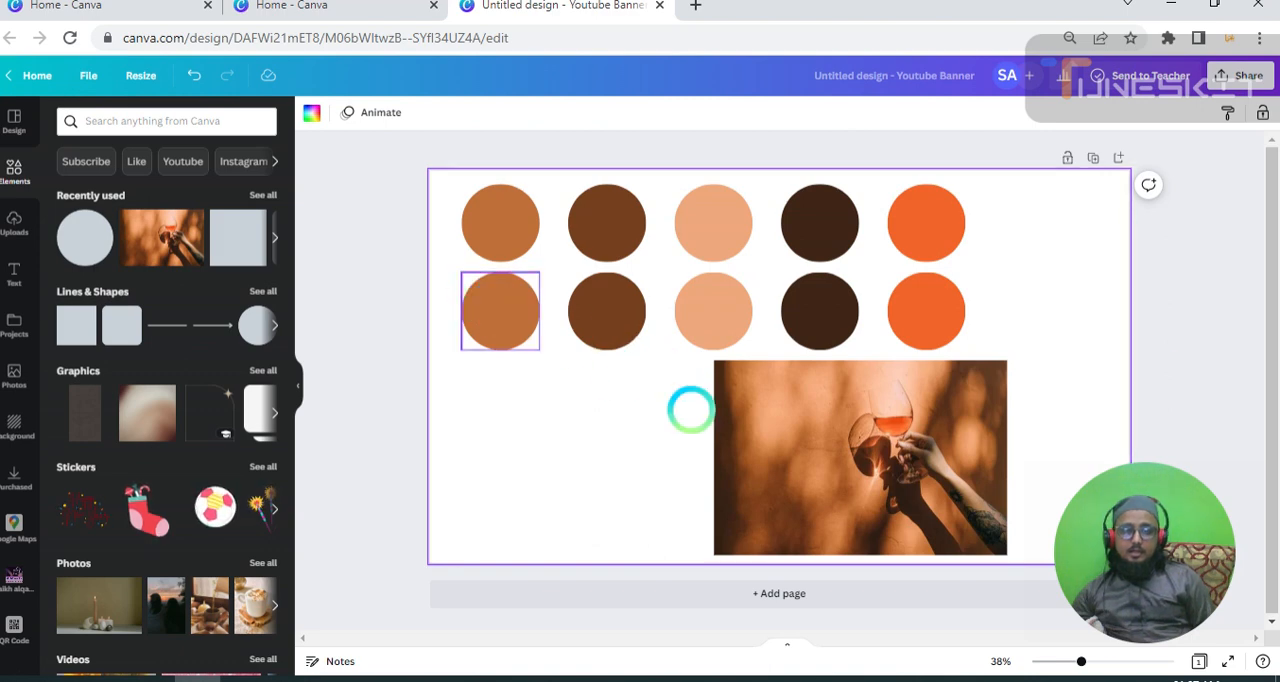
pyautogui.click(689, 411)
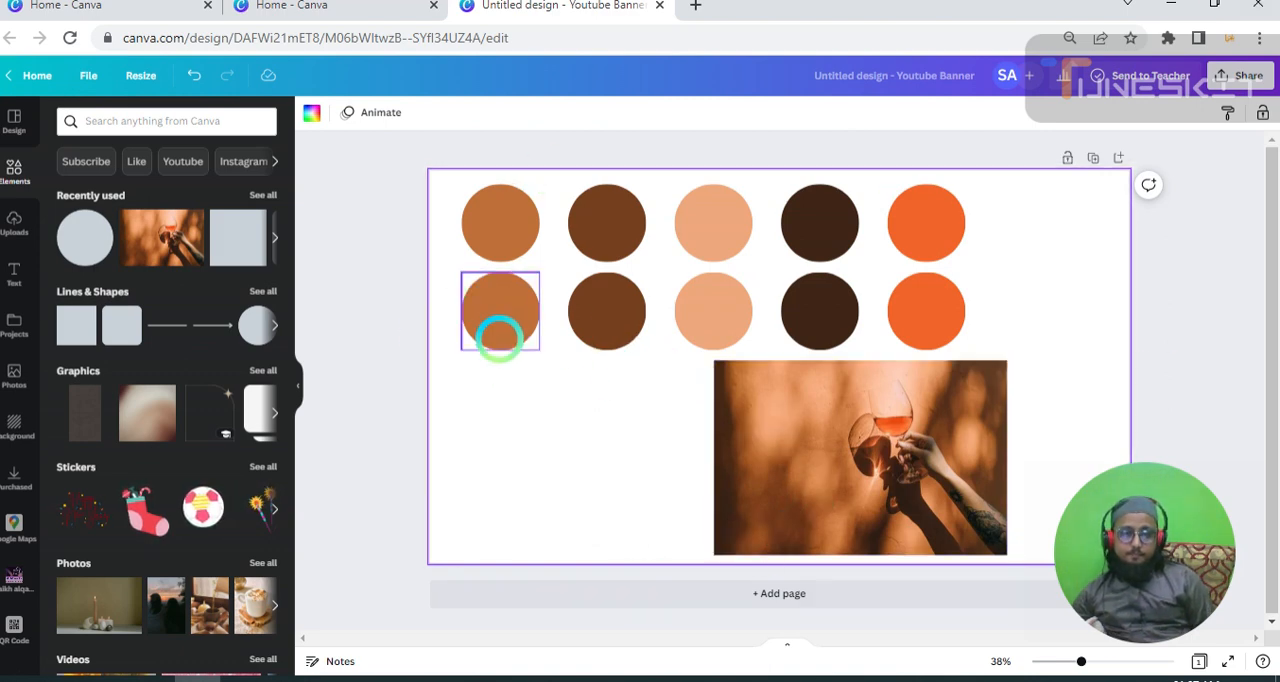
# Recolour the first circle of the lower row with the pale peach #FECEB7 sampled from the wine glass in the photo.
pyautogui.click(500, 332)
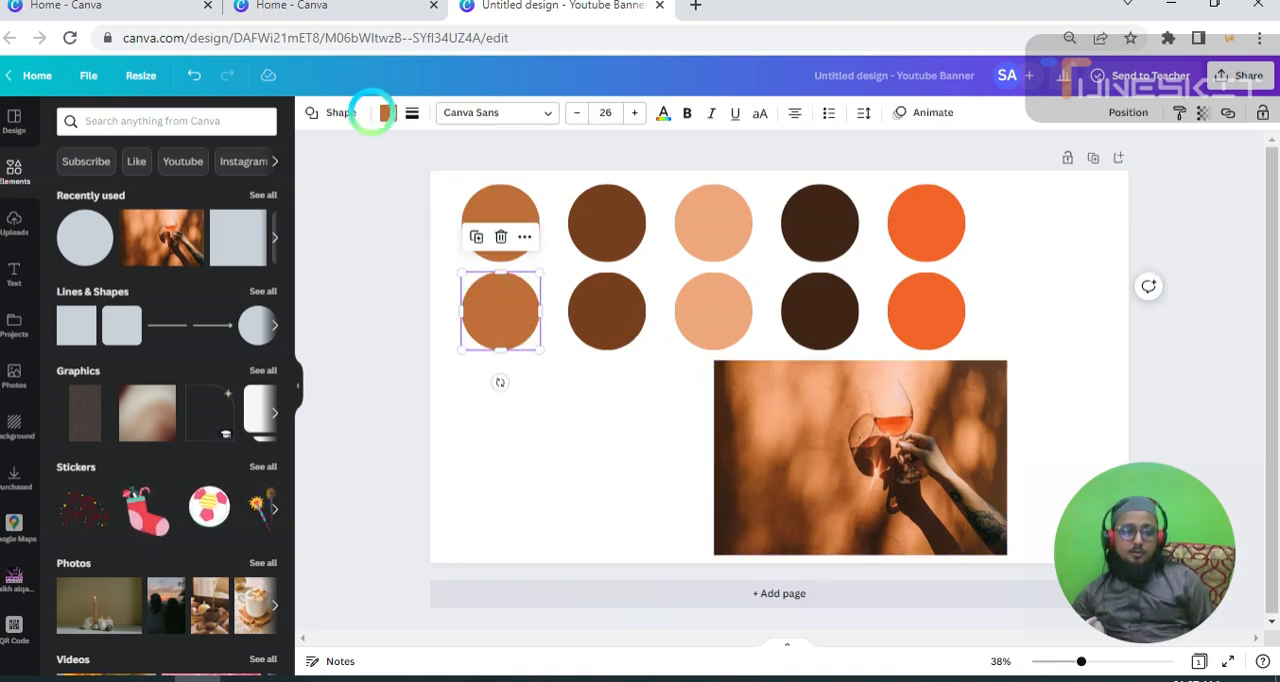
pyautogui.click(386, 113)
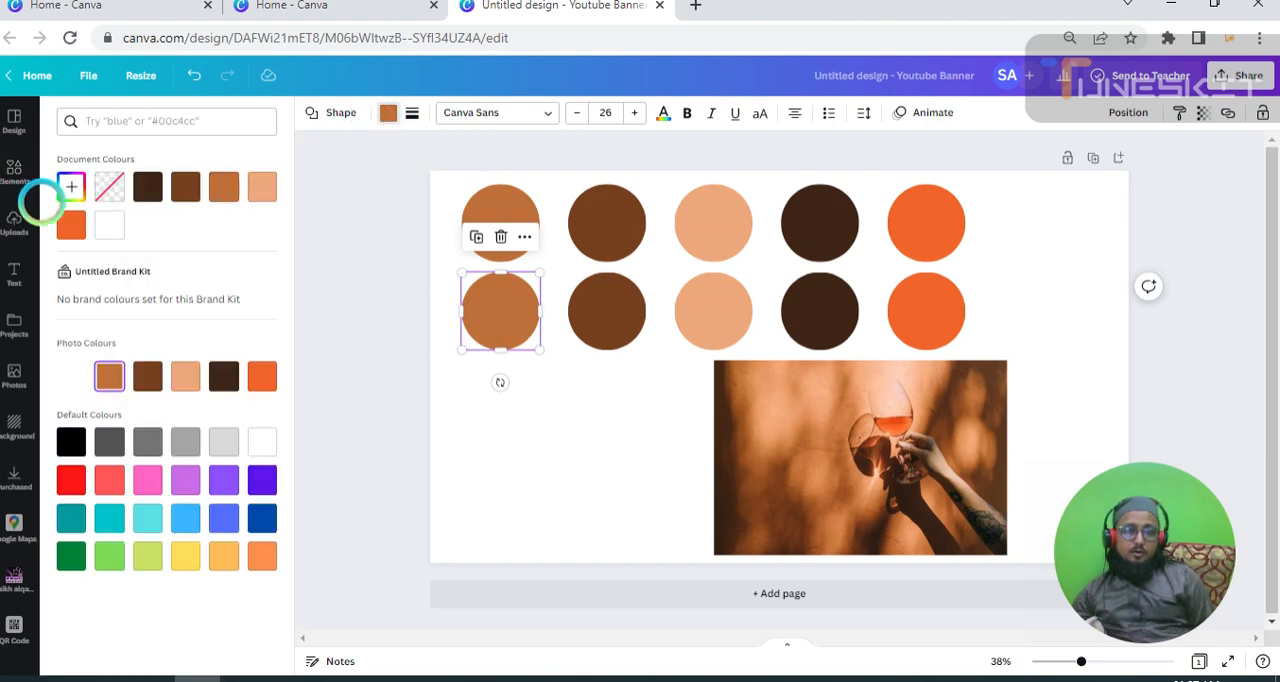
pyautogui.click(71, 184)
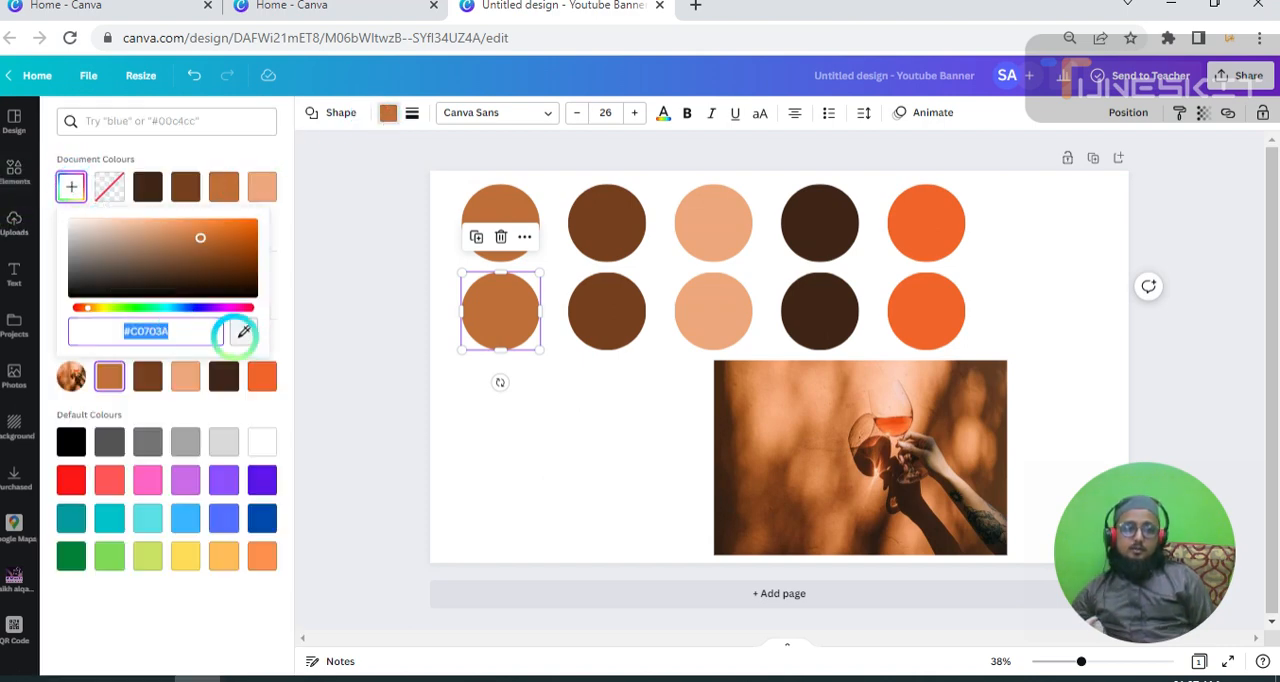
pyautogui.click(241, 331)
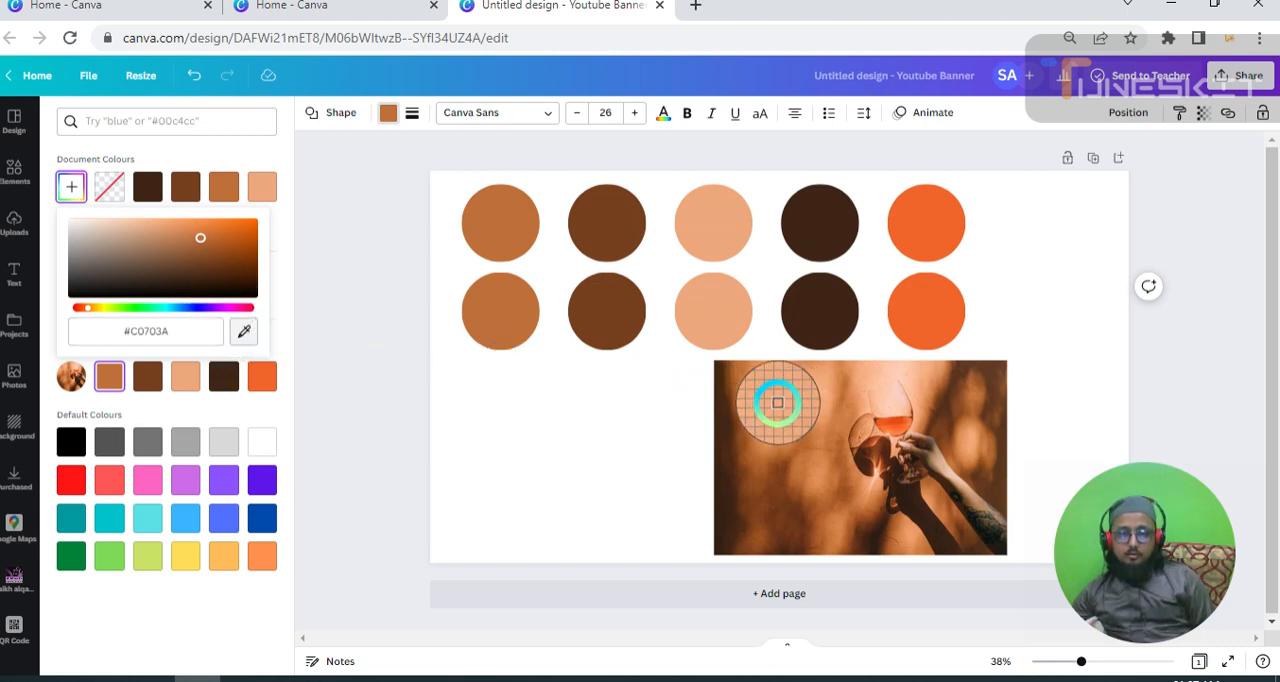
pyautogui.click(893, 407)
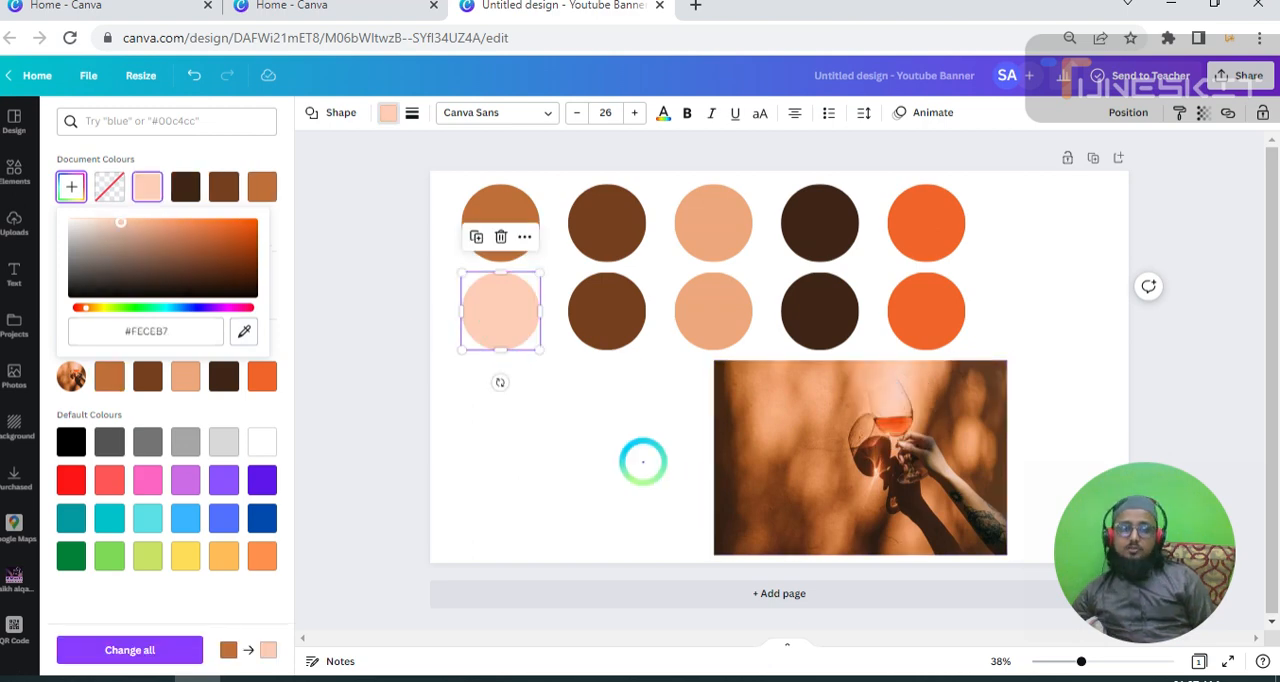
# Recolour the second circle of the lower row with the dark olive #584C39 sampled from the tattooed arm in the photo, then deselect it.
pyautogui.click(609, 318)
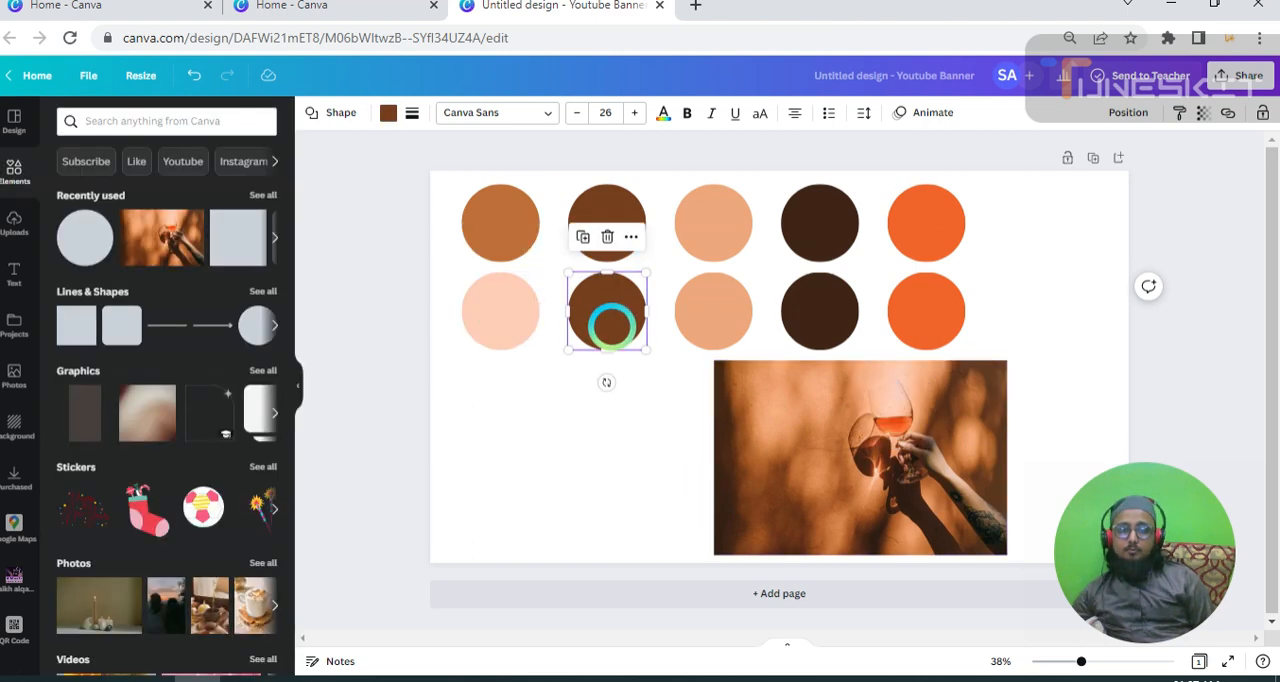
pyautogui.click(389, 113)
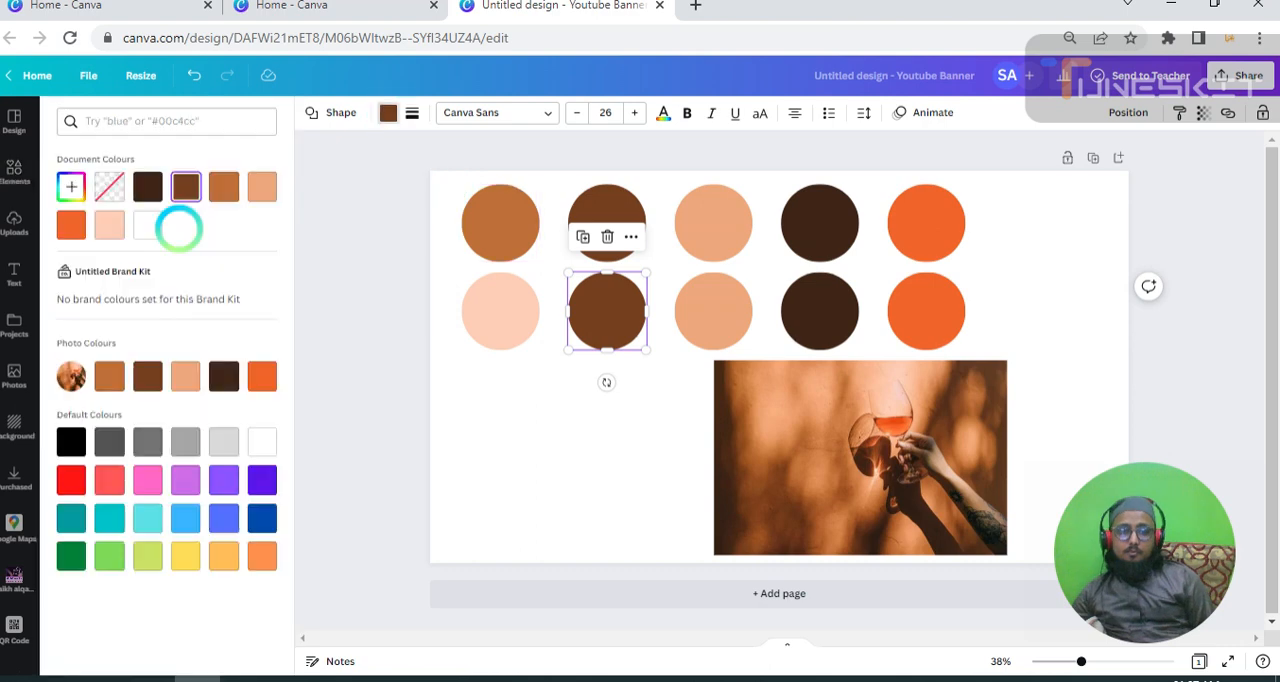
pyautogui.click(71, 187)
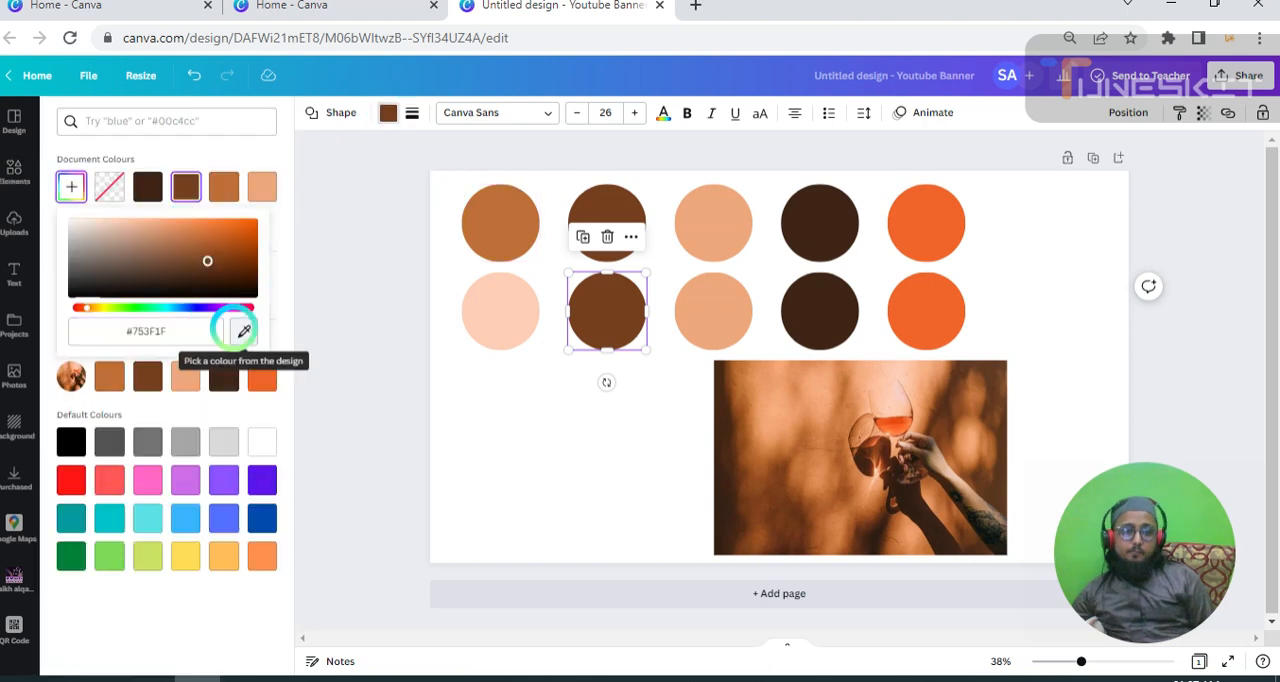
pyautogui.click(244, 331)
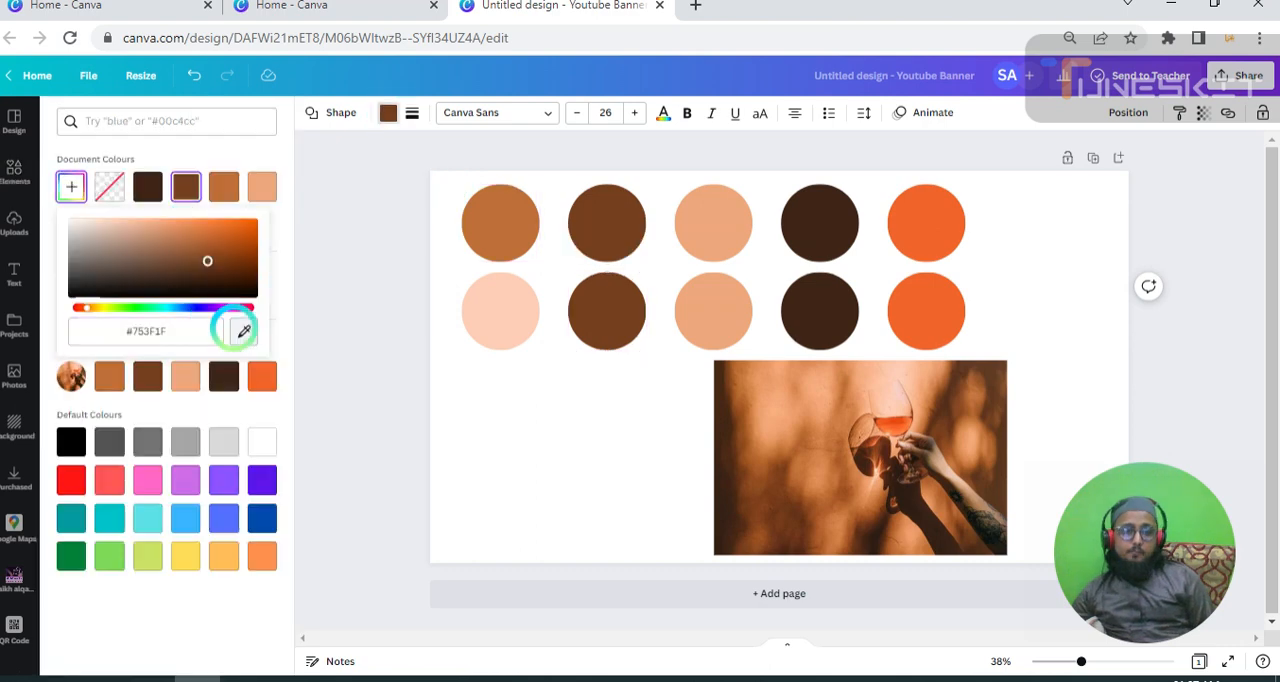
pyautogui.click(983, 519)
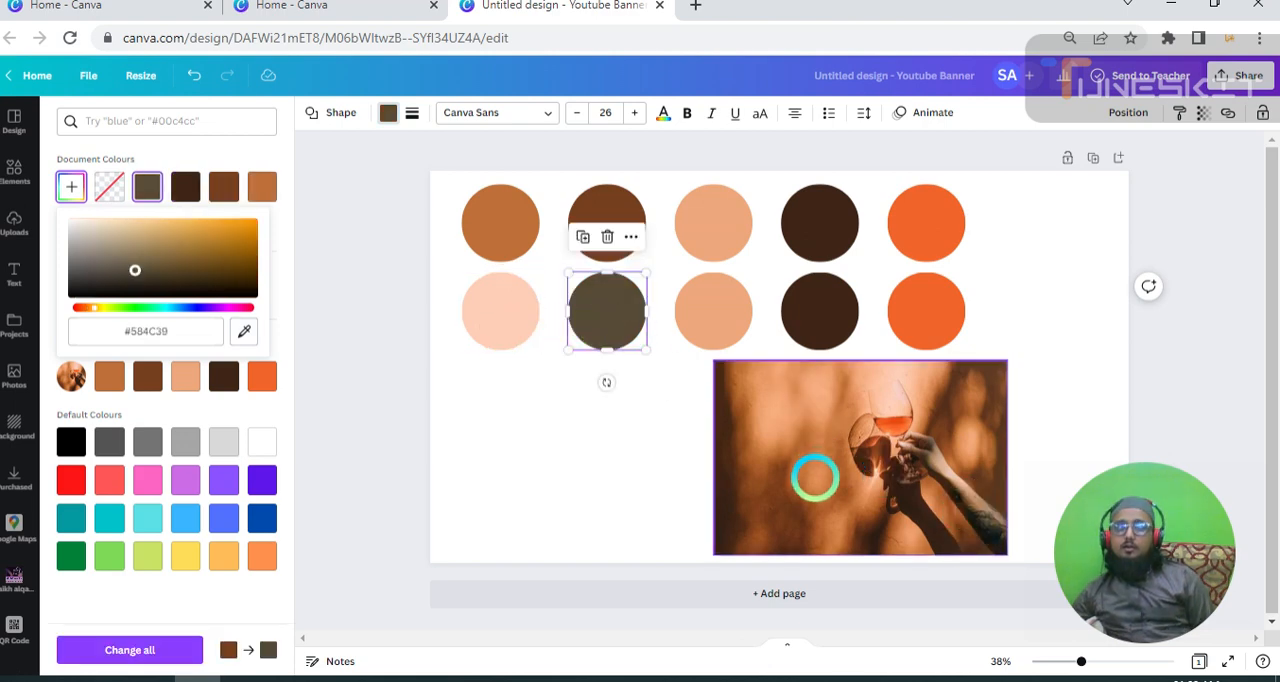
pyautogui.click(766, 430)
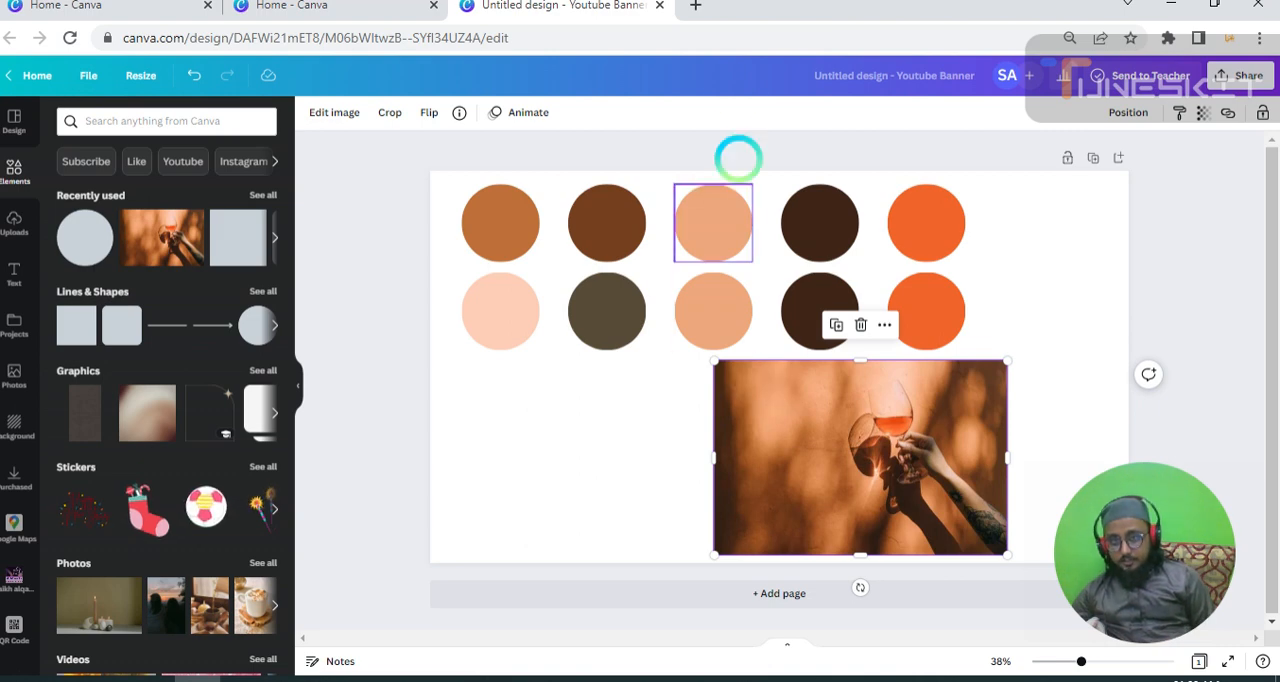
# Open the Coolors website at coolors.co in a new browser tab.
pyautogui.click(695, 7)
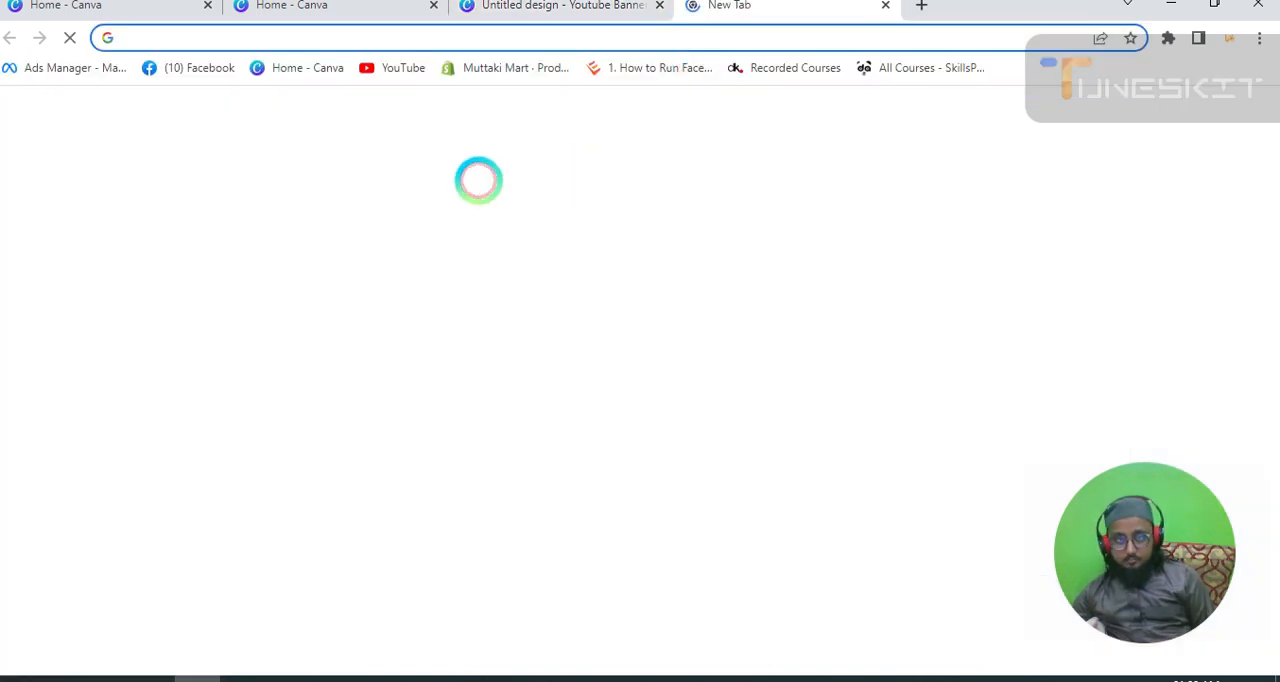
pyautogui.click(523, 386)
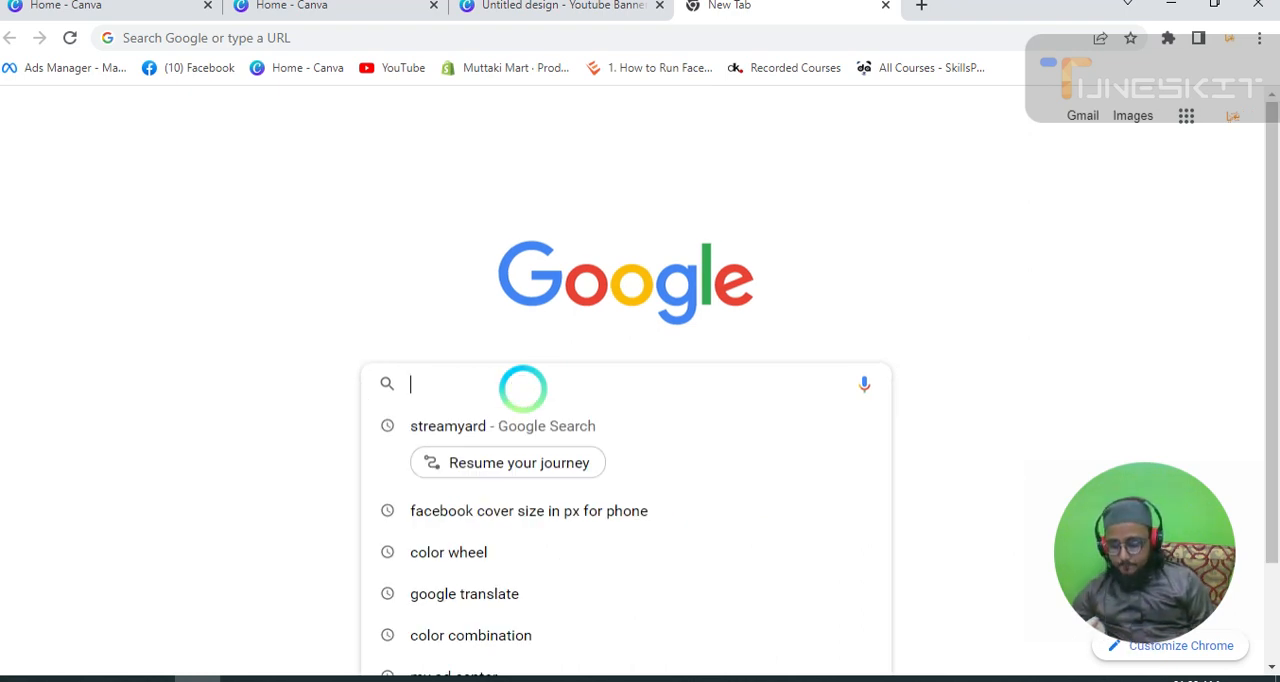
pyautogui.write('c')
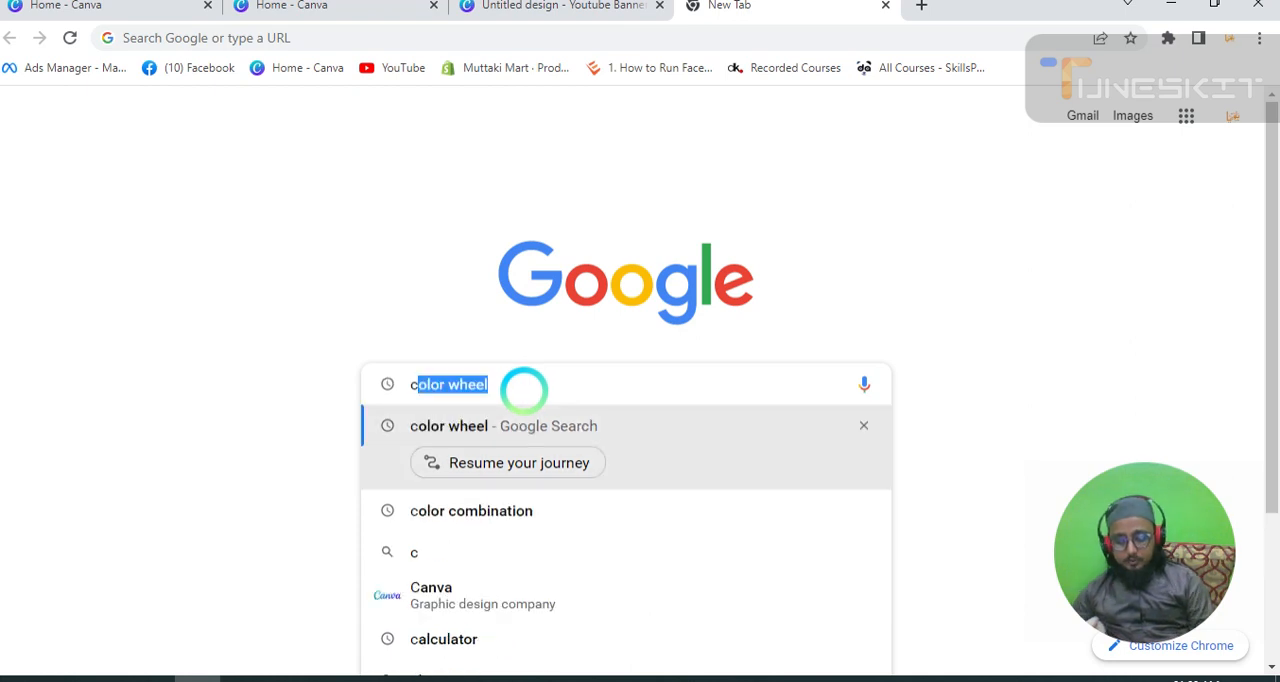
pyautogui.write('oo')
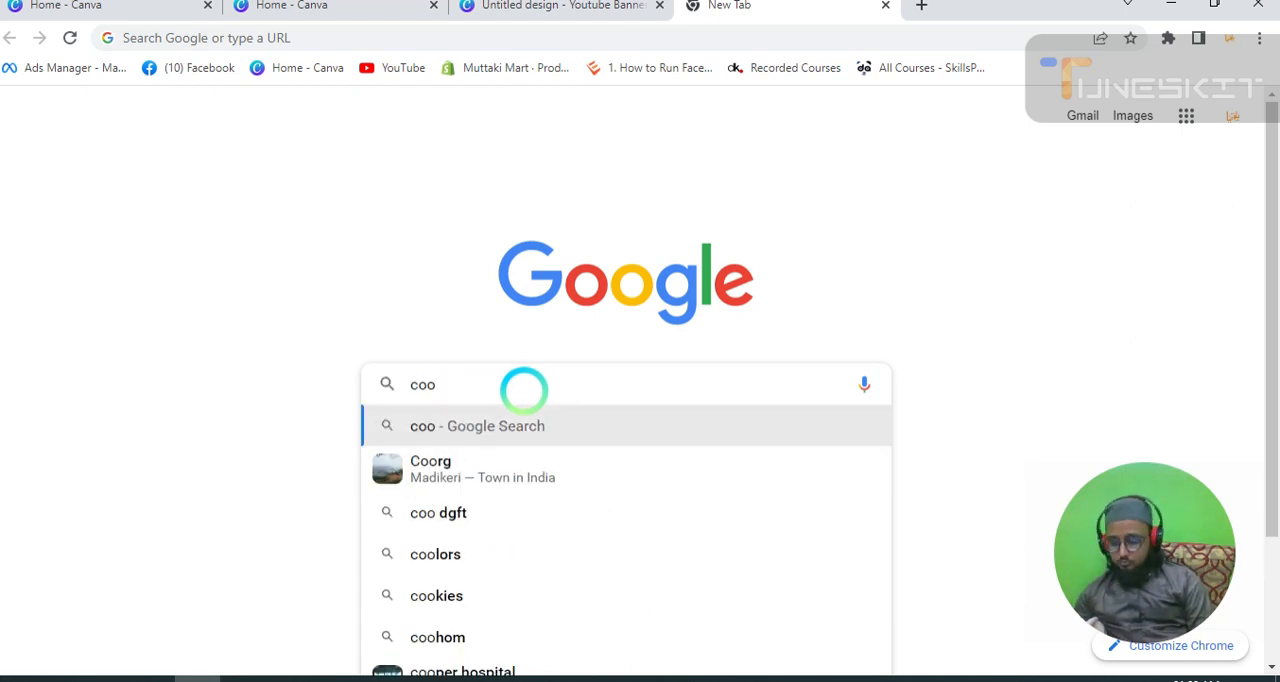
pyautogui.write('l')
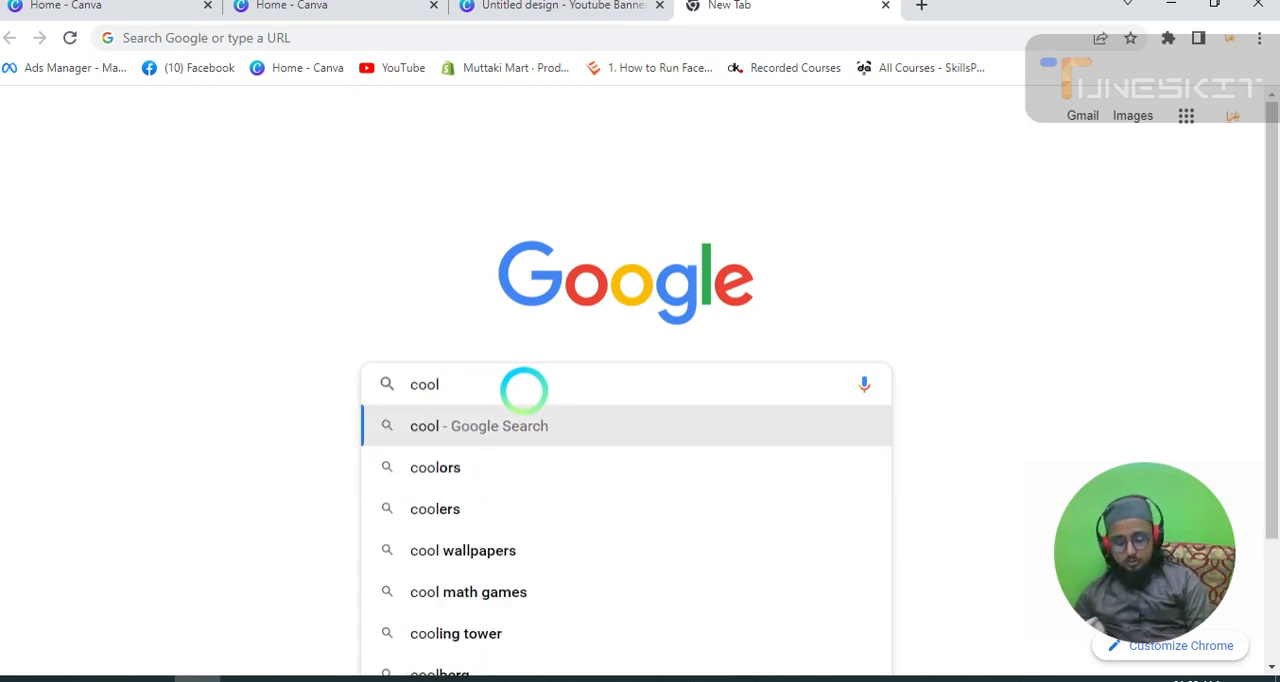
pyautogui.write('ors')
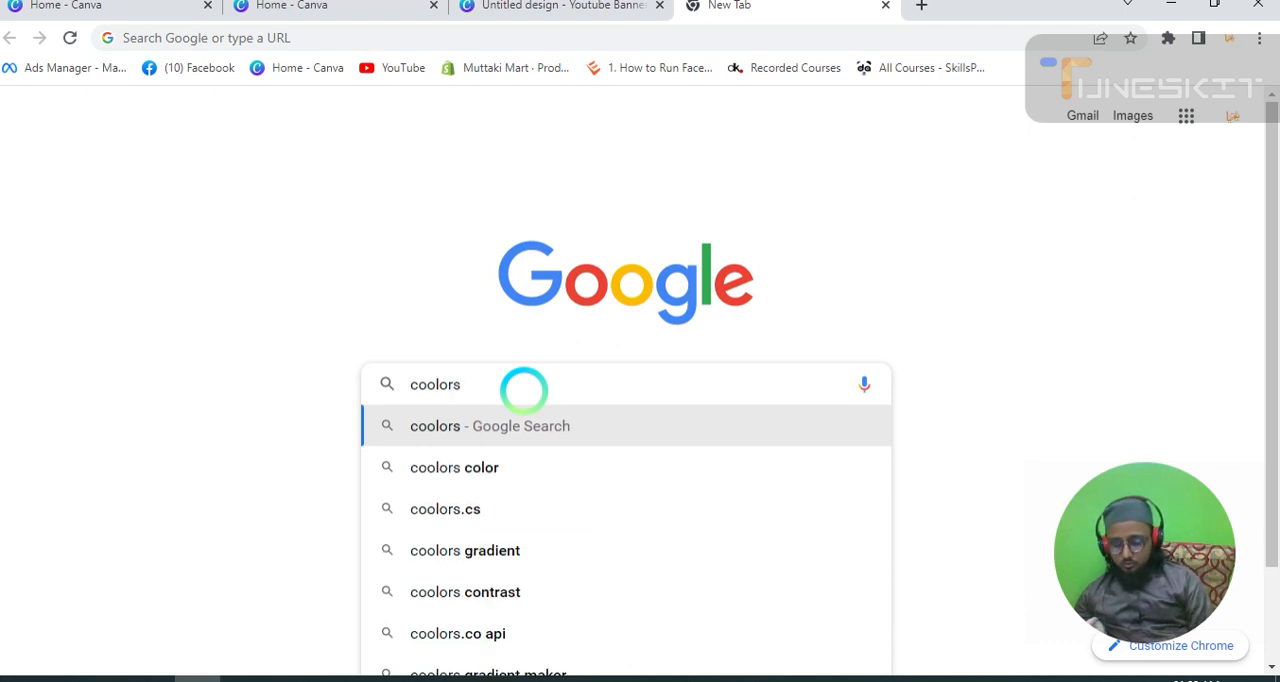
pyautogui.write('.c')
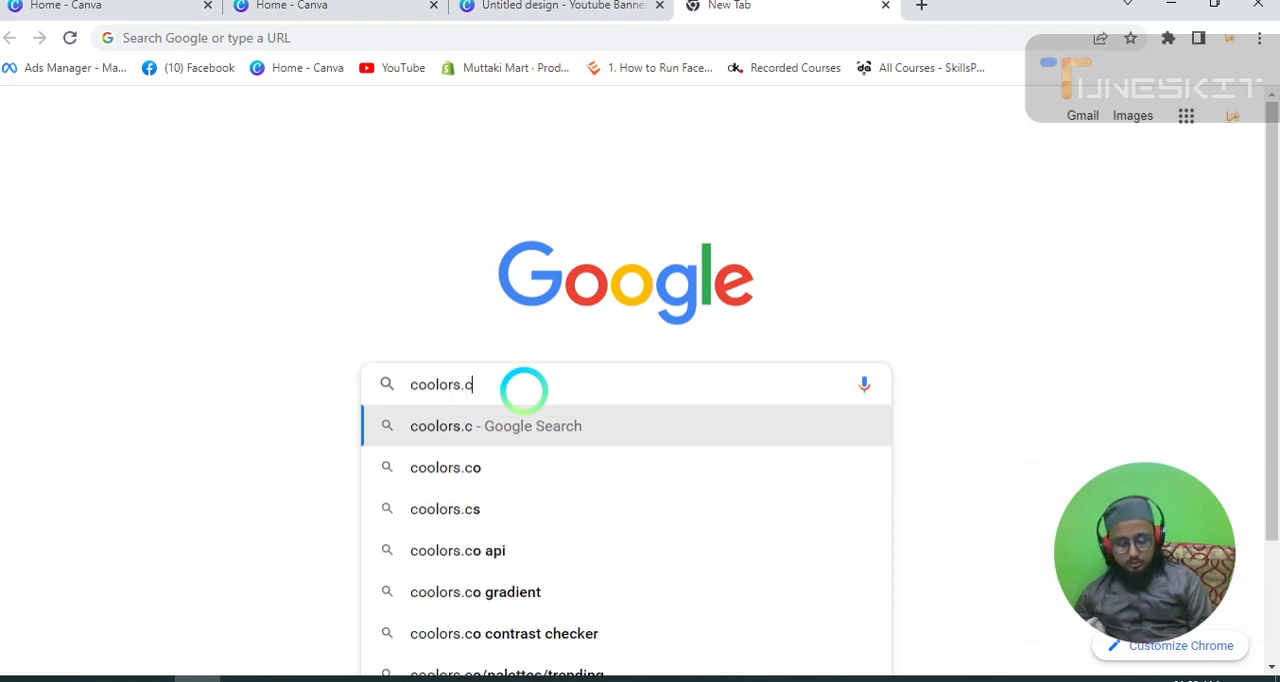
pyautogui.write('o')
pyautogui.press('Return')
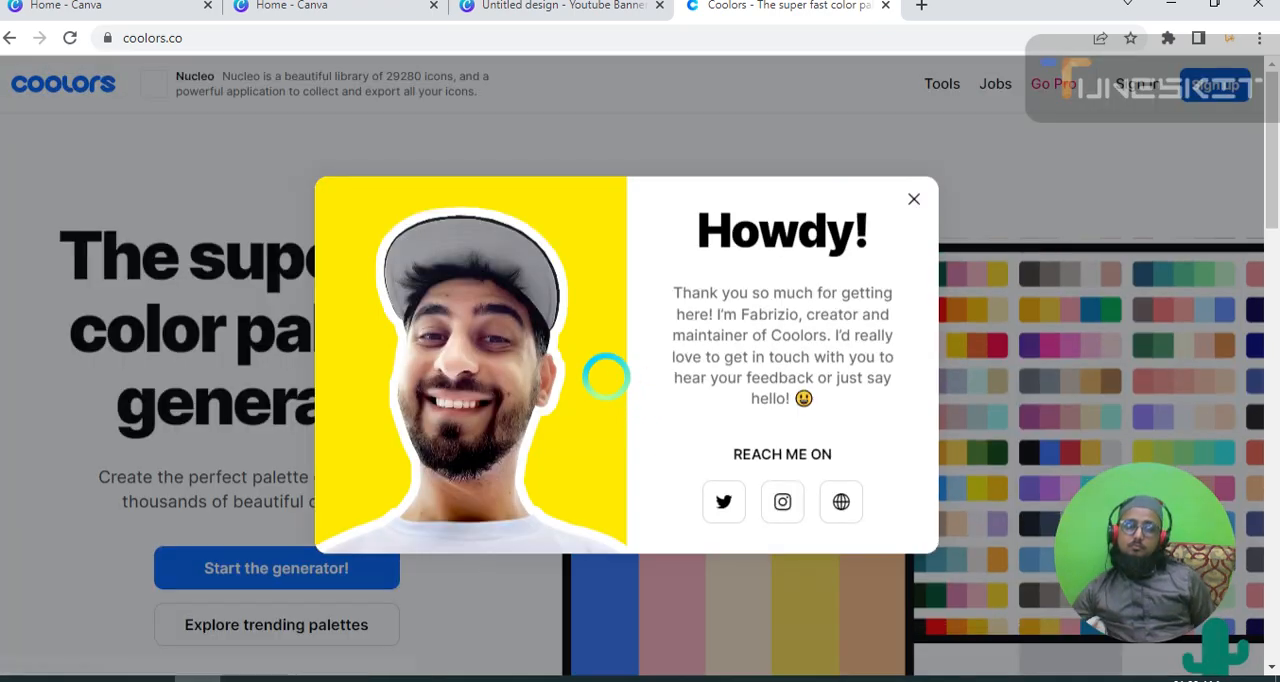
# Dismiss the welcome pop-up and start the Coolors palette generator.
pyautogui.click(913, 198)
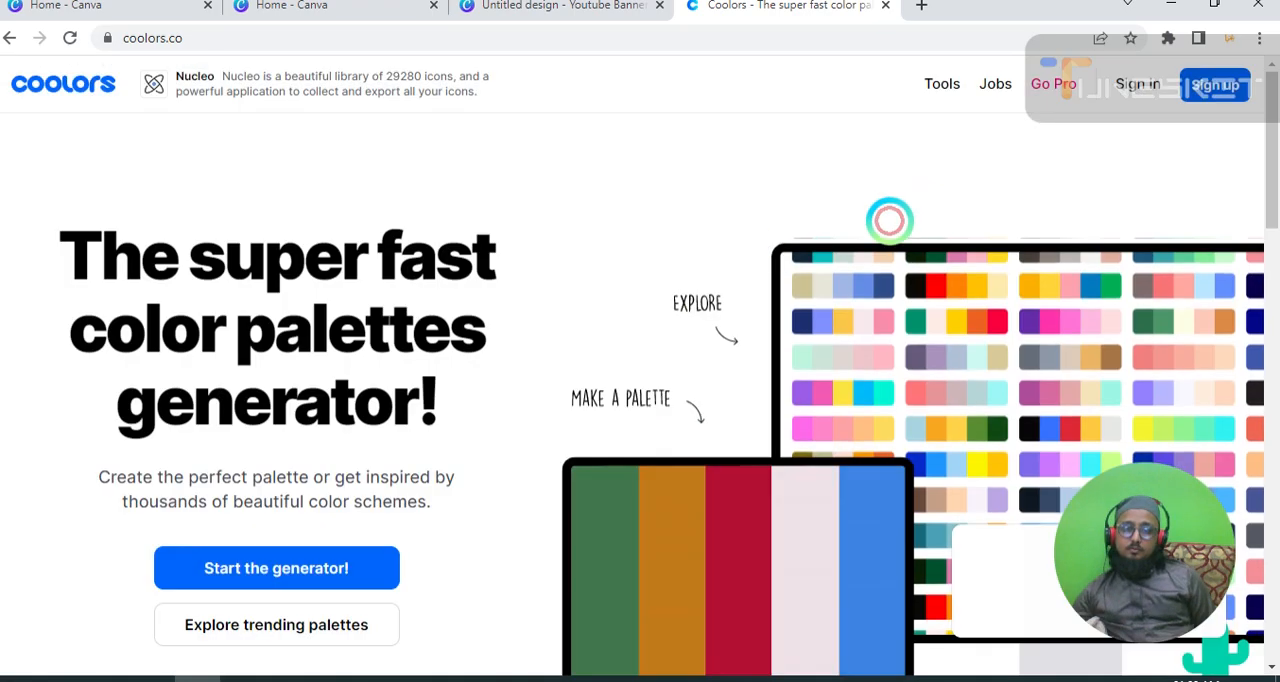
pyautogui.scroll(-1, 400, 290)
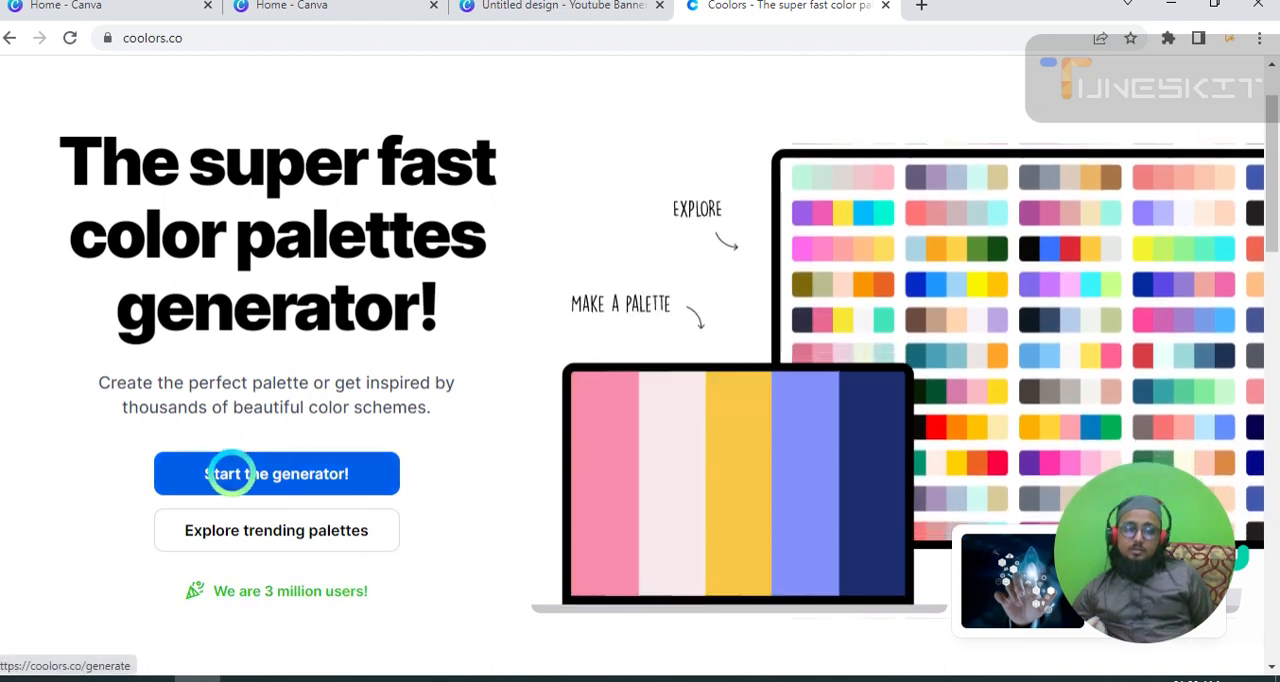
pyautogui.click(263, 473)
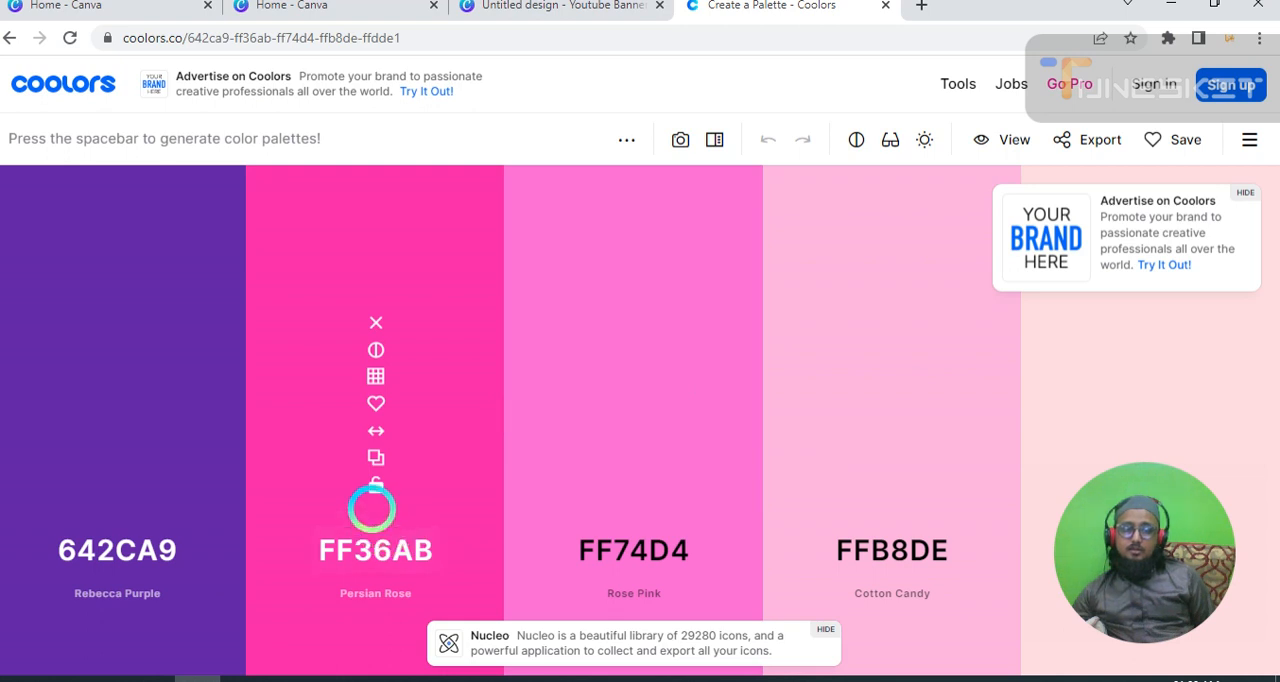
# Lock and copy the FF36AB Persian Rose colour, and insert another colour between it and 642CA9 Rebecca Purple.
pyautogui.click(375, 483)
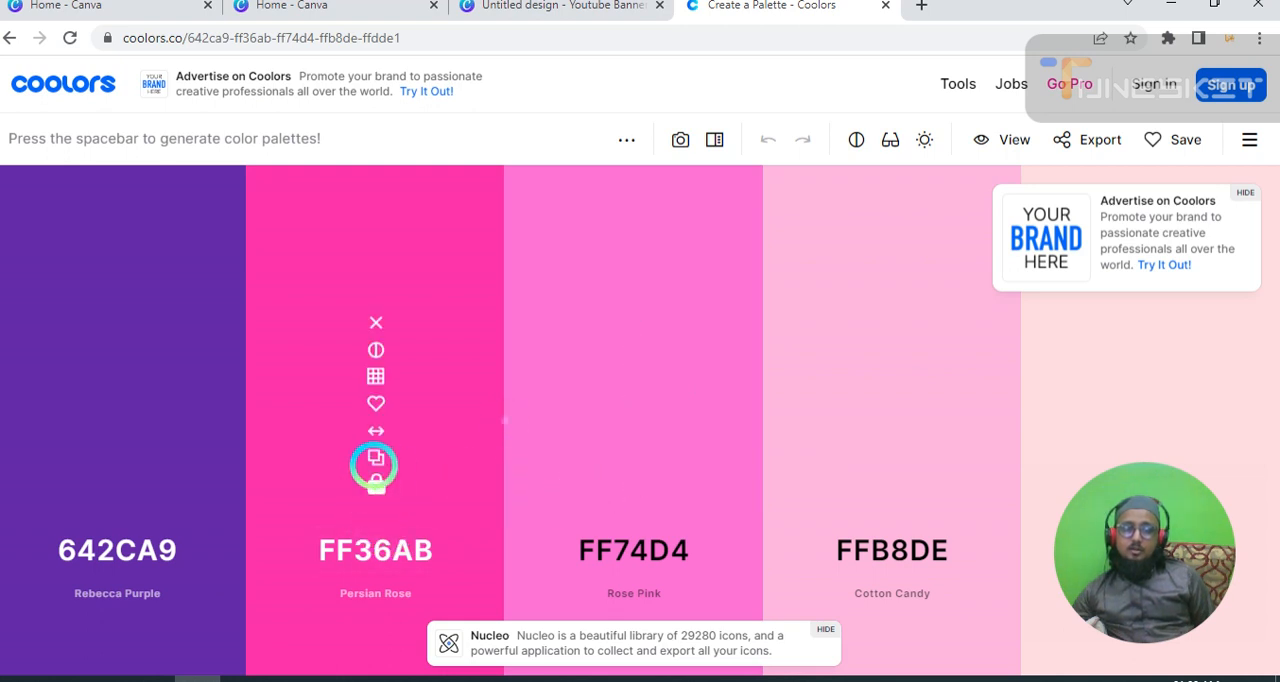
pyautogui.click(372, 456)
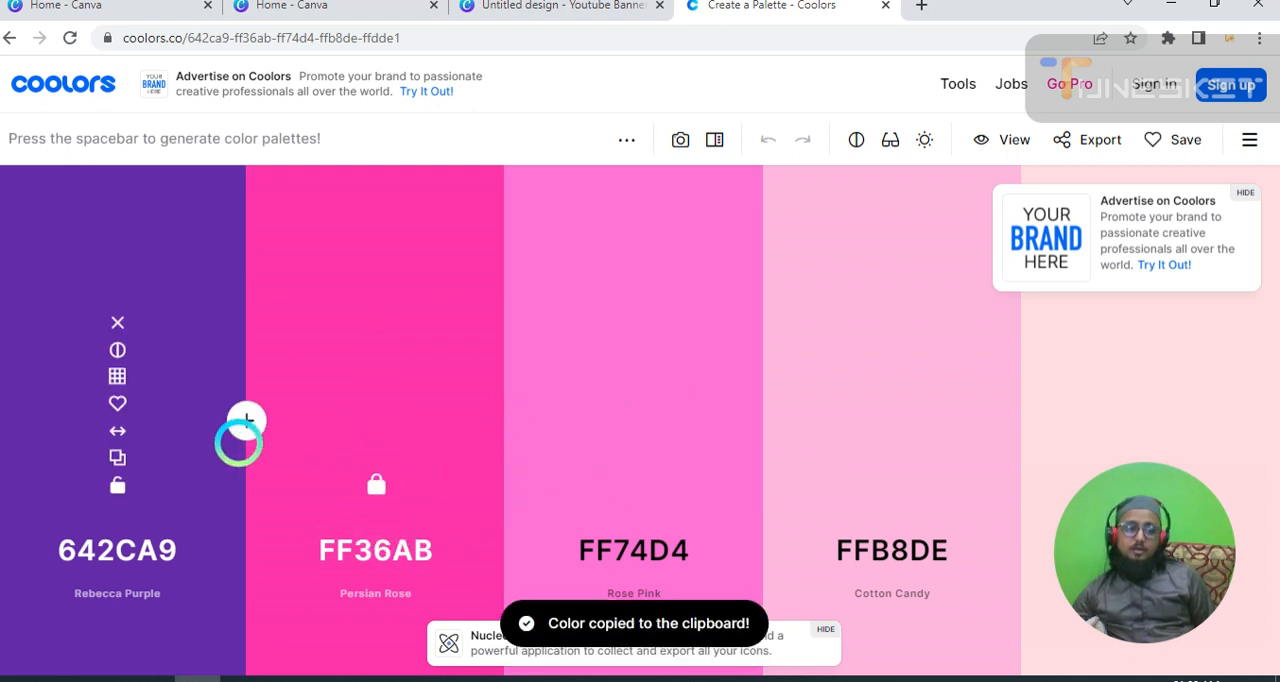
pyautogui.click(246, 421)
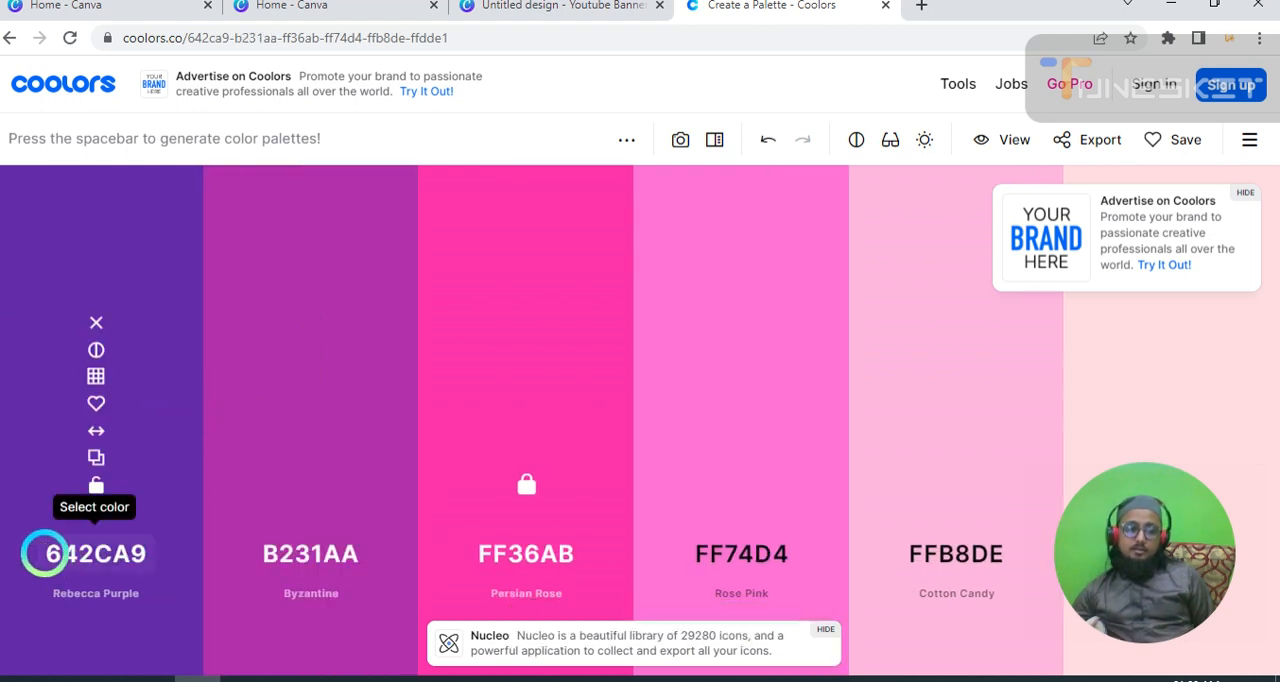
# Check the first palette colour in the colour picker, then close the Coolors tab to return to the Canva design.
pyautogui.click(95, 550)
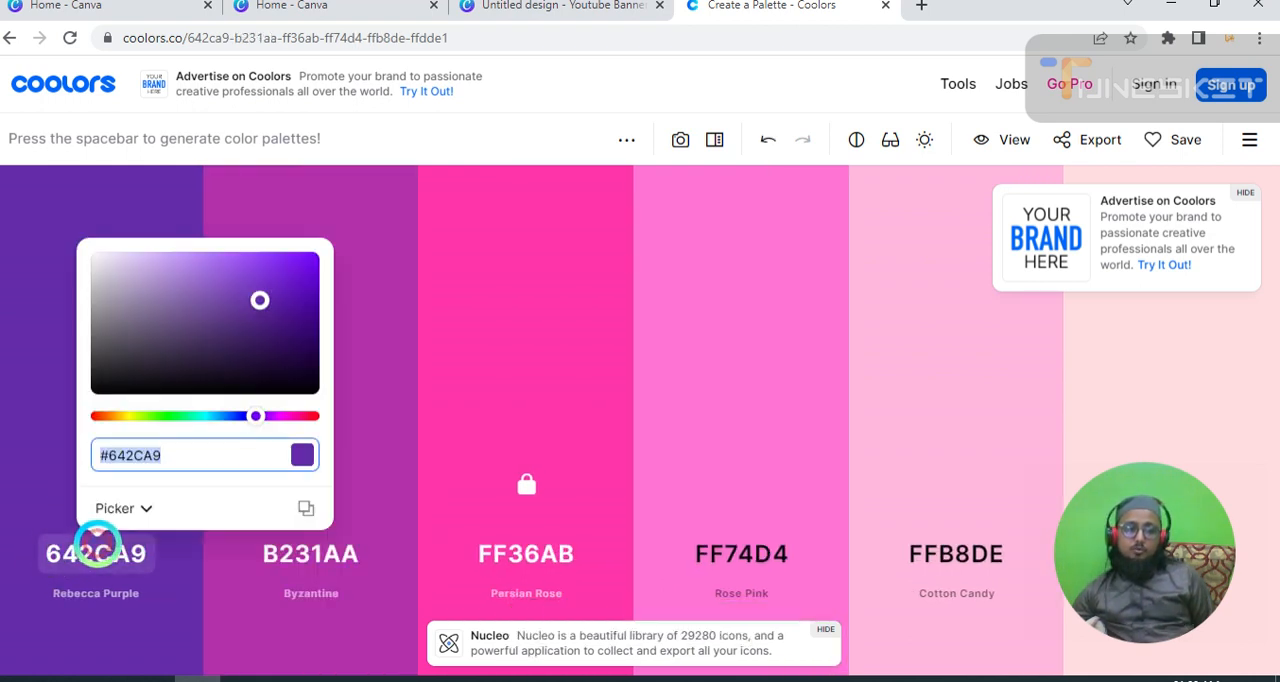
pyautogui.click(474, 471)
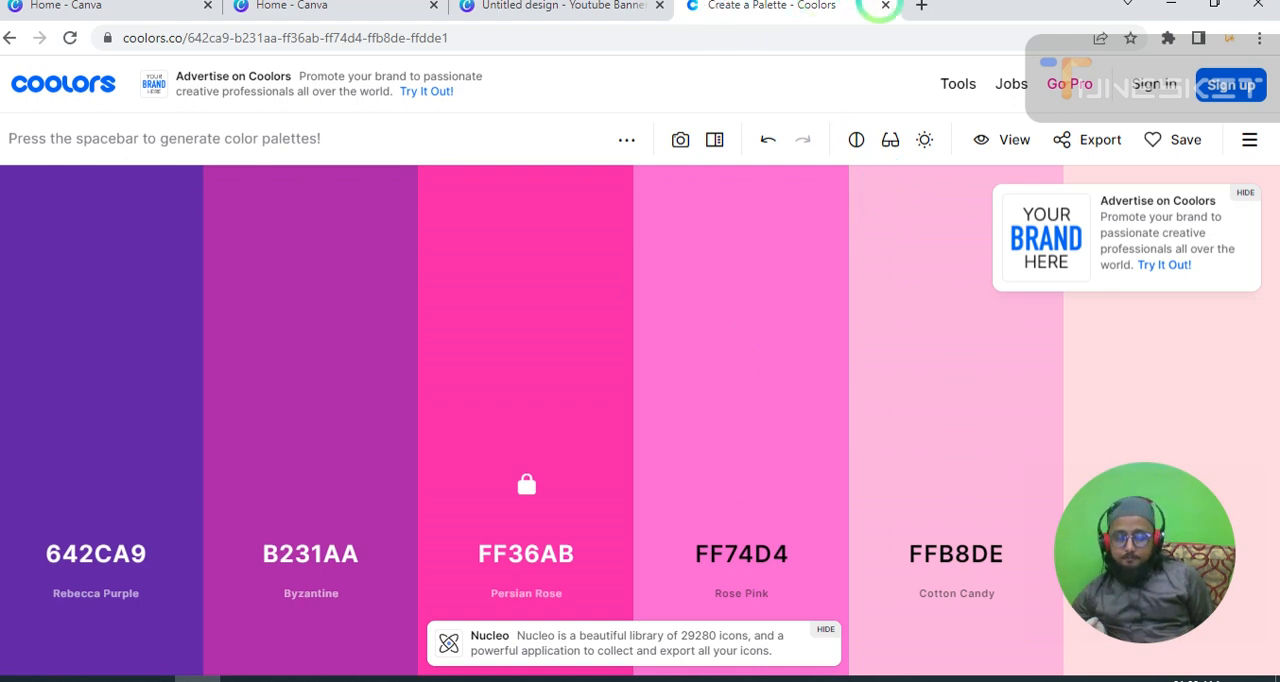
pyautogui.click(879, 3)
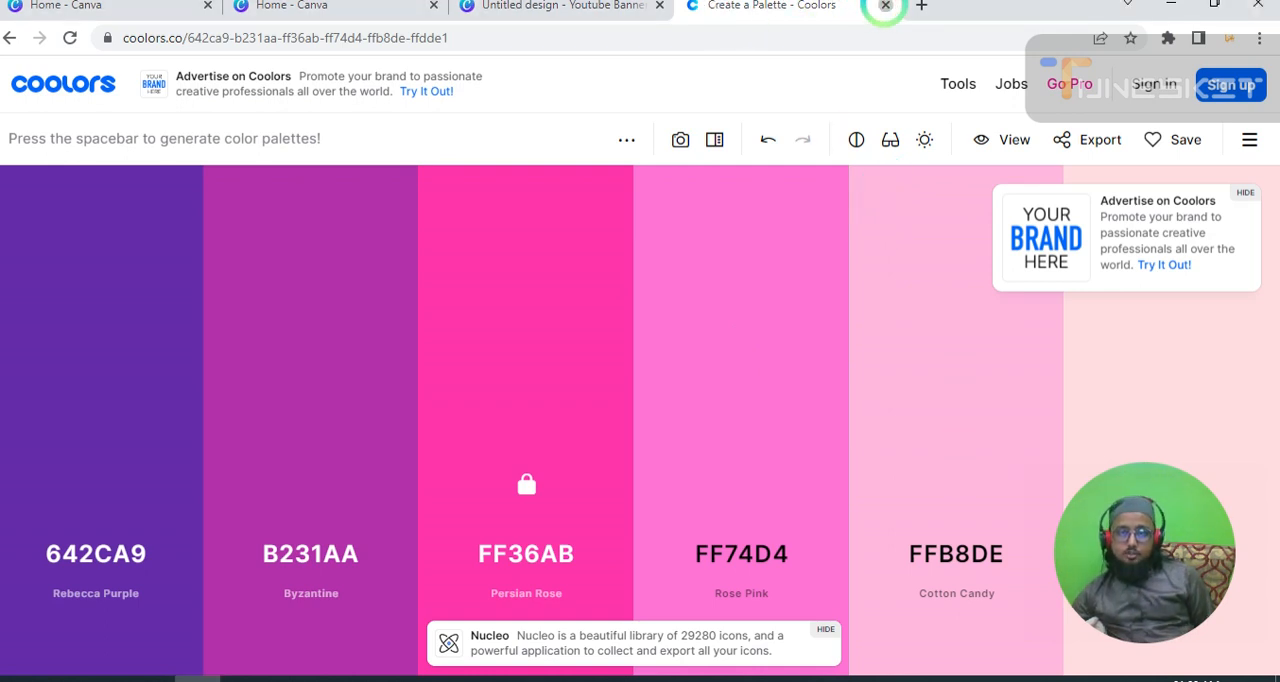
pyautogui.click(885, 5)
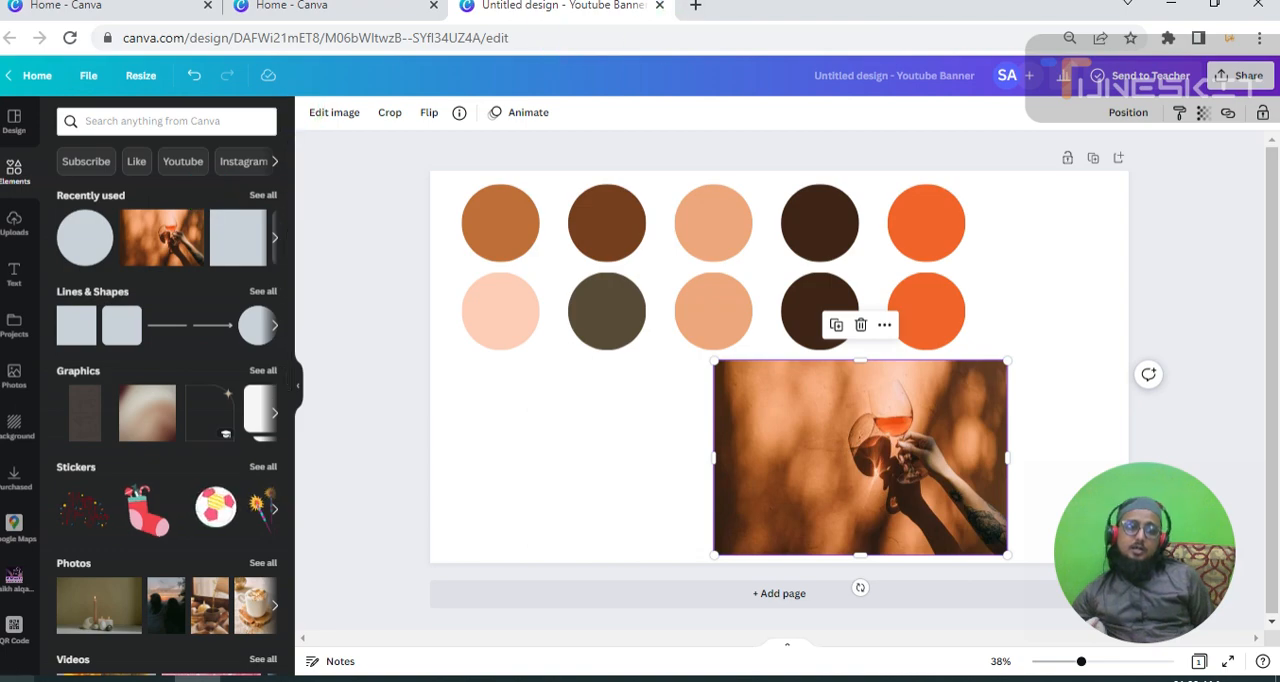
# Switch to the video background folder in File Explorer and view the triadic-color-combinations-600x600 image, then close it.
pyautogui.click(146, 676)
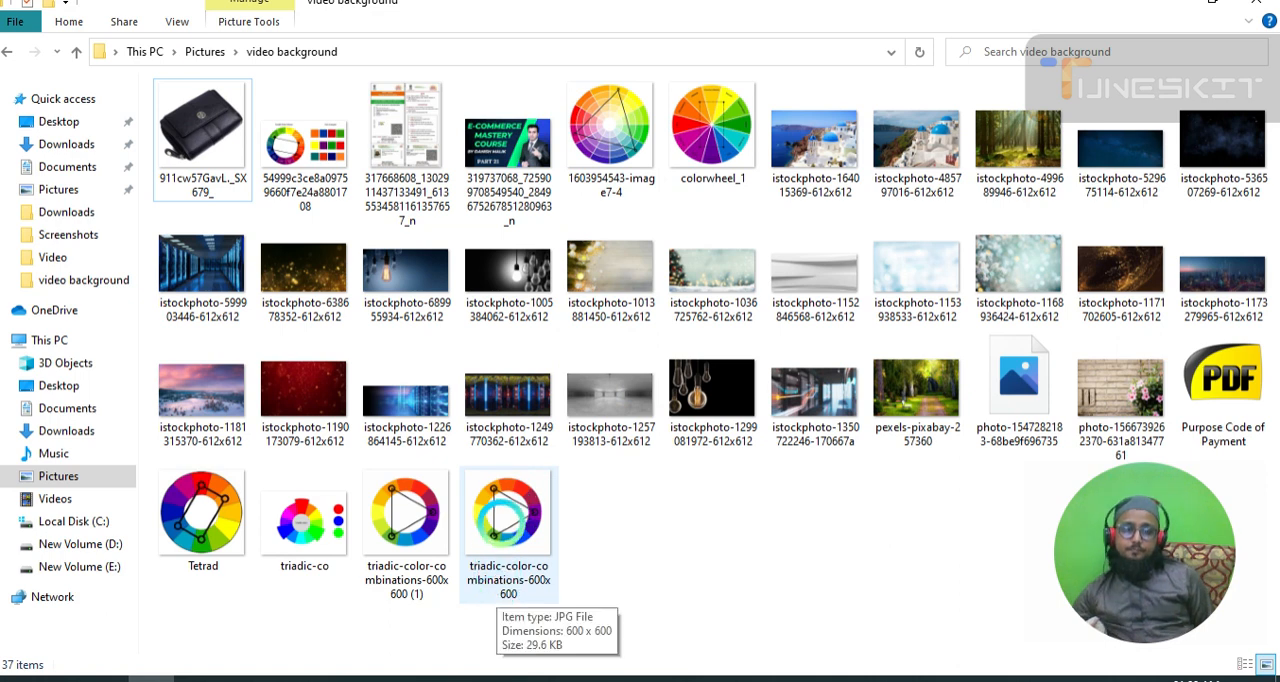
pyautogui.click(501, 522)
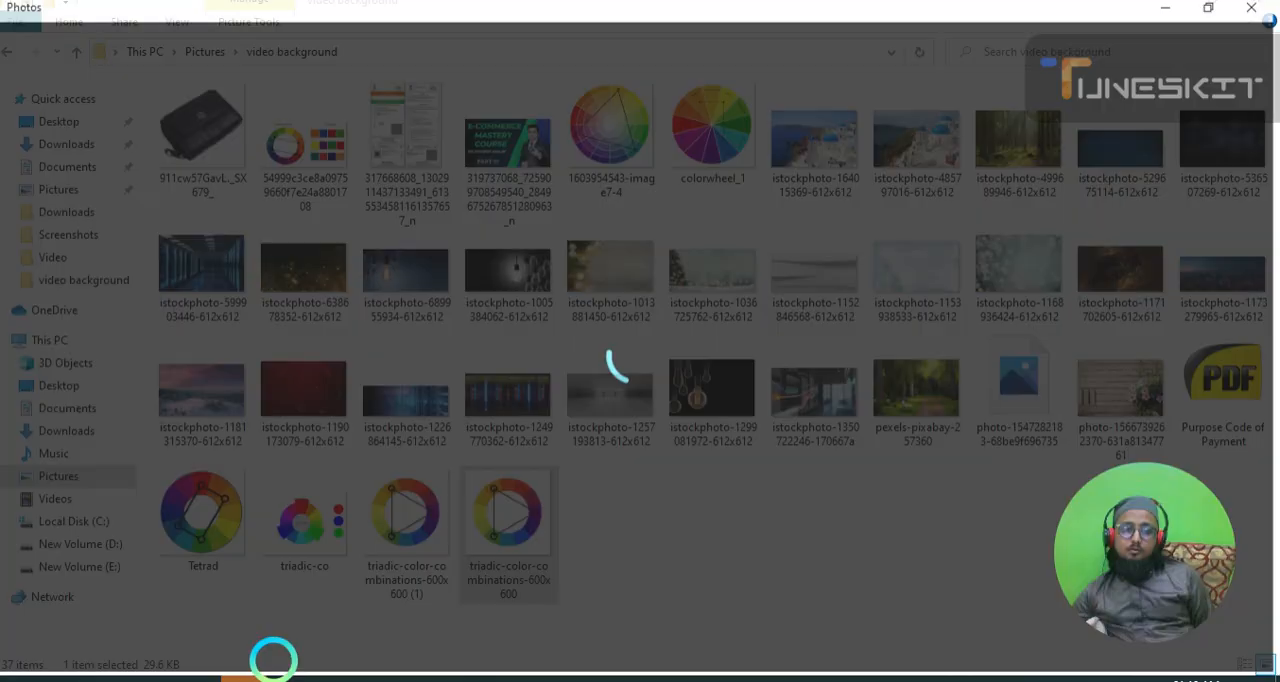
pyautogui.moveTo(255, 674)
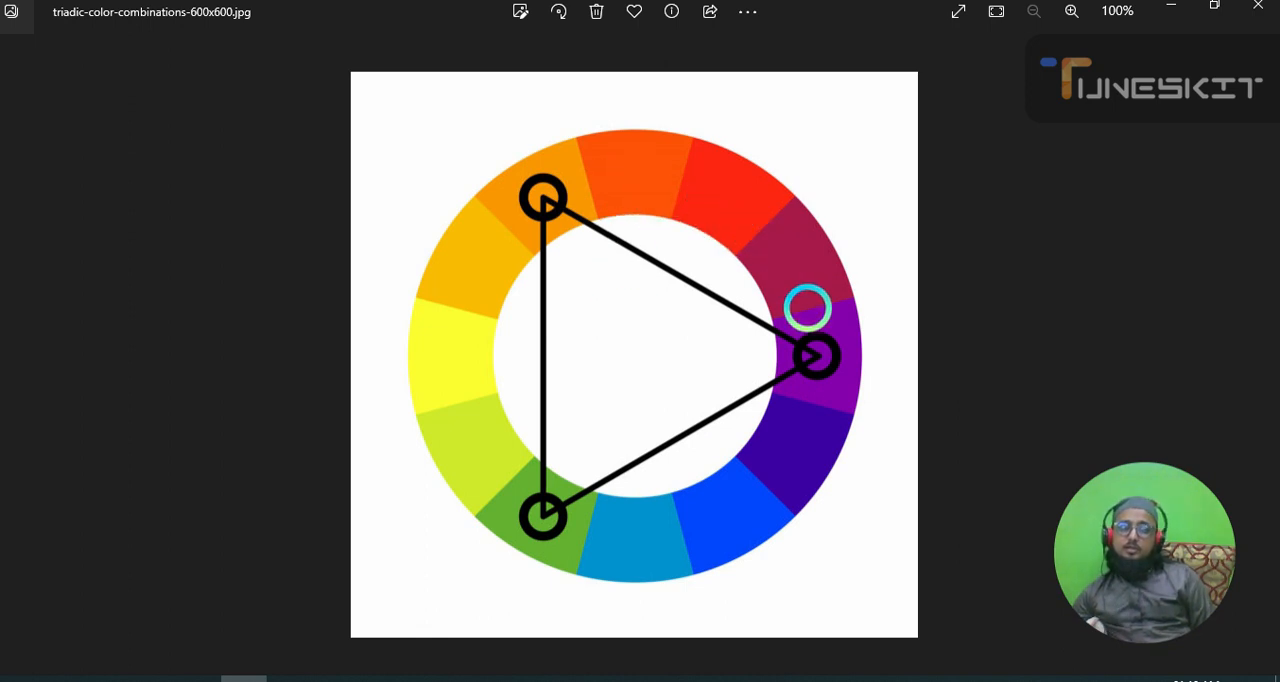
pyautogui.click(1262, 10)
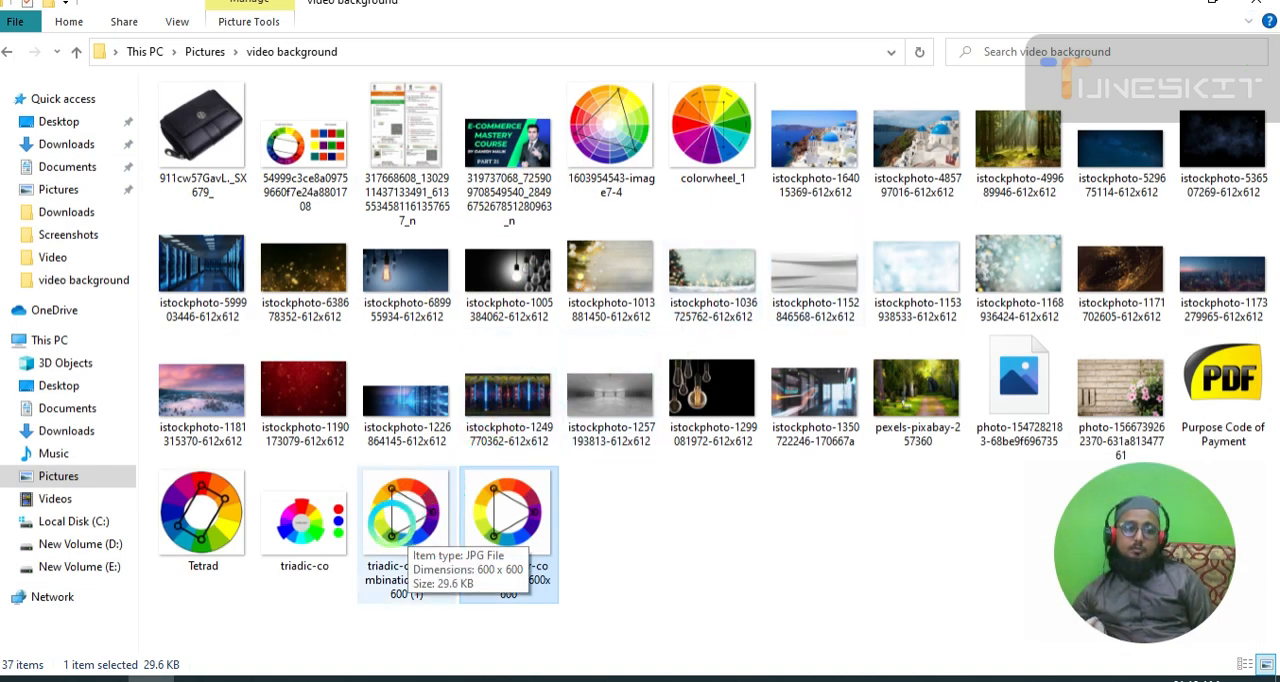
# View the triadic-co colour wheel image from the video background folder, then close it.
pyautogui.click(308, 530)
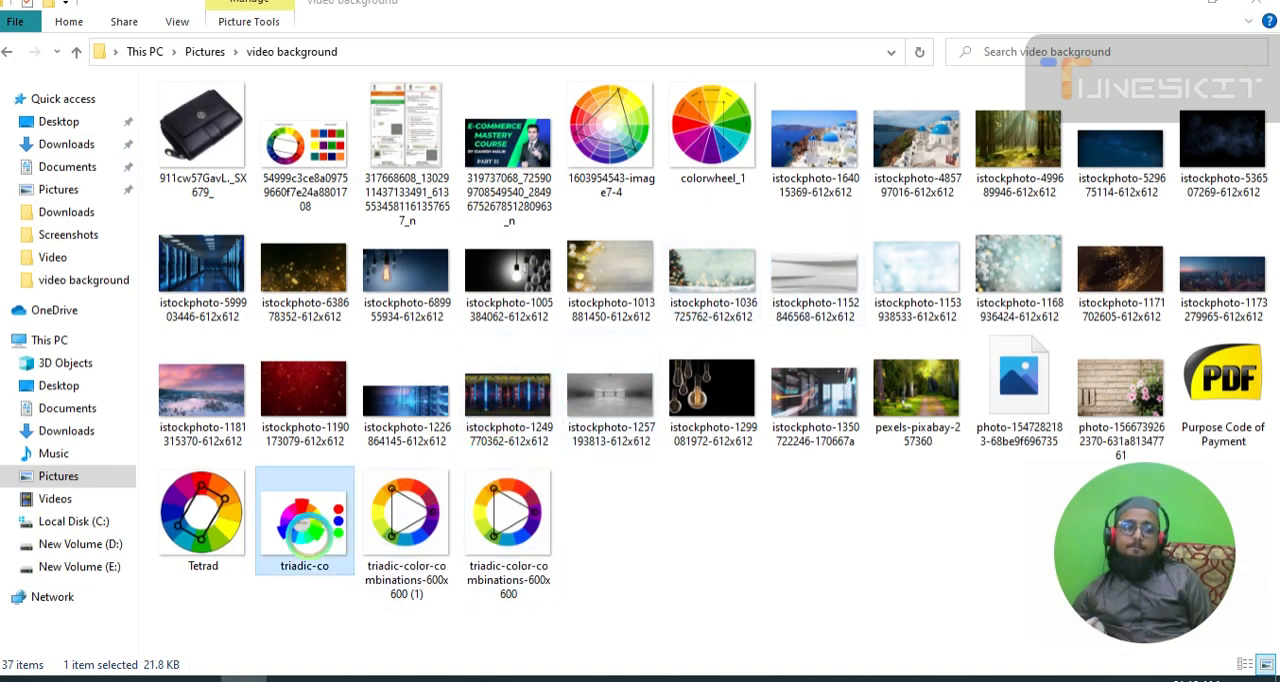
pyautogui.doubleClick(307, 534)
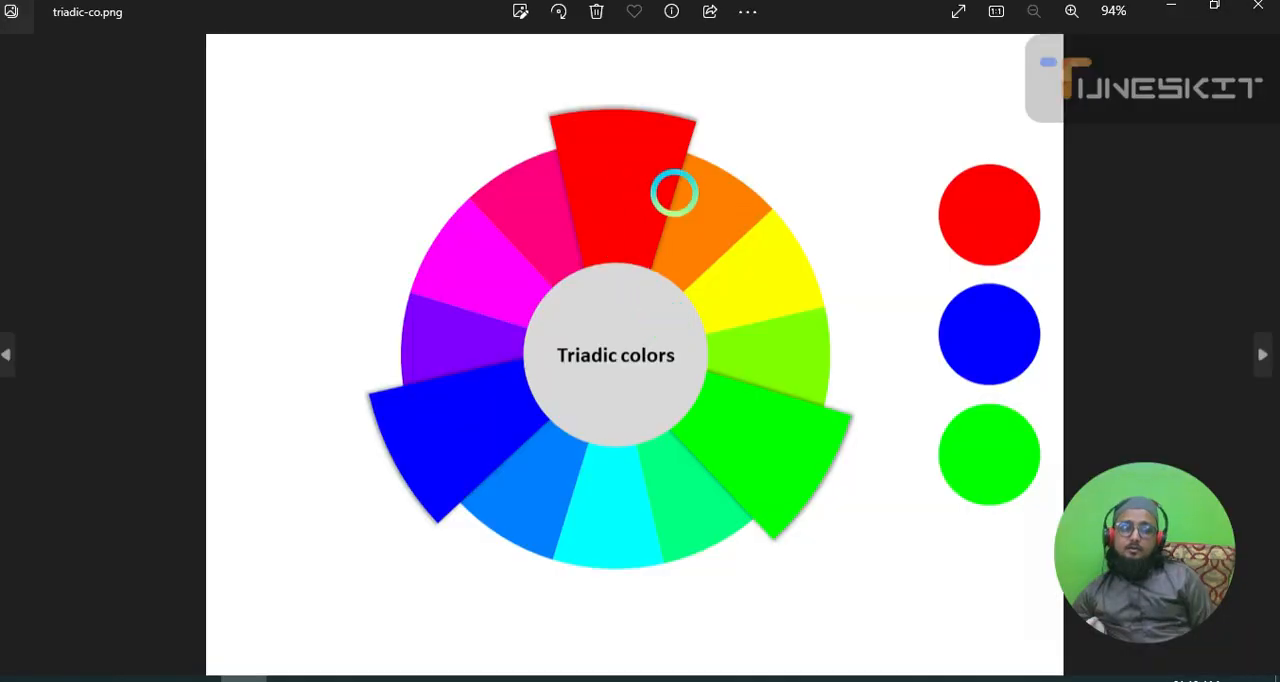
pyautogui.click(1258, 8)
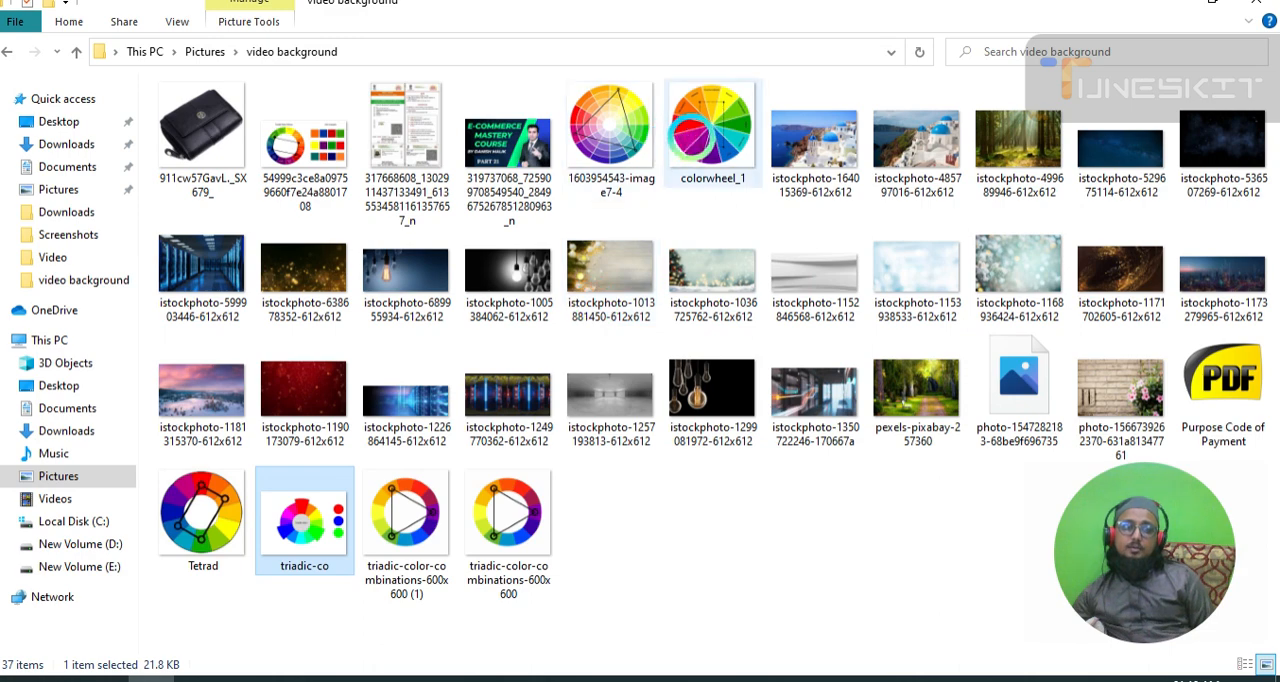
pyautogui.click(636, 148)
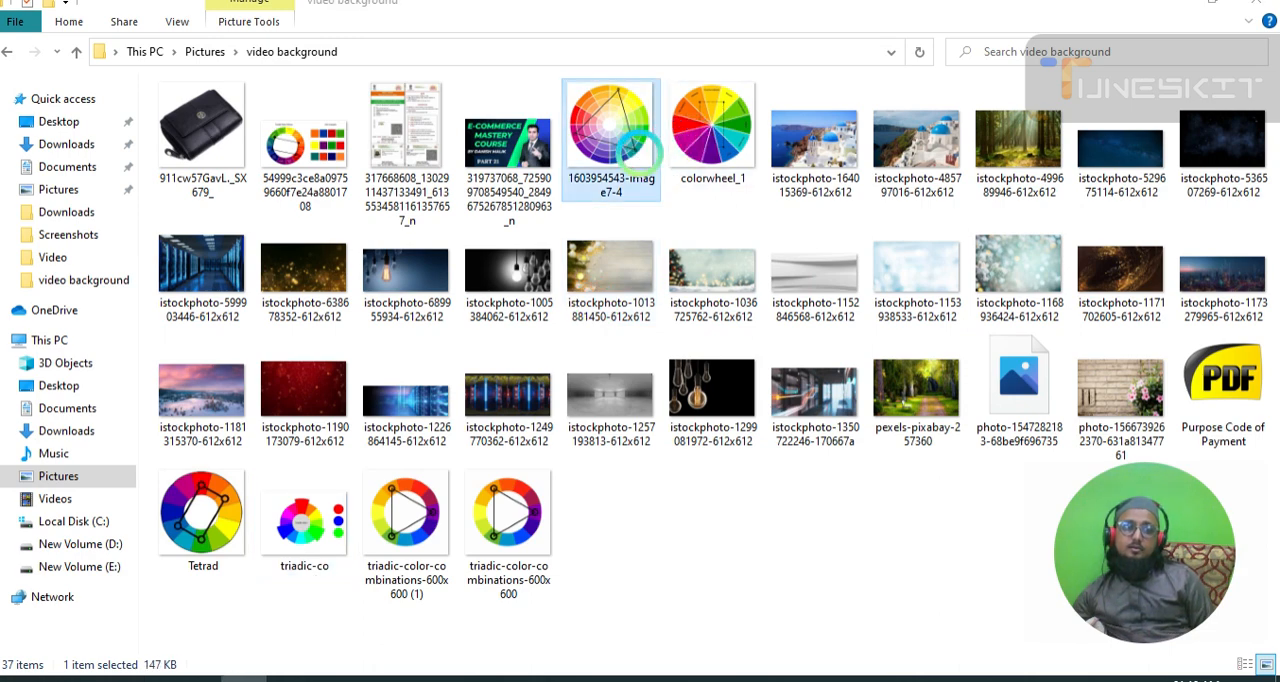
pyautogui.doubleClick(636, 148)
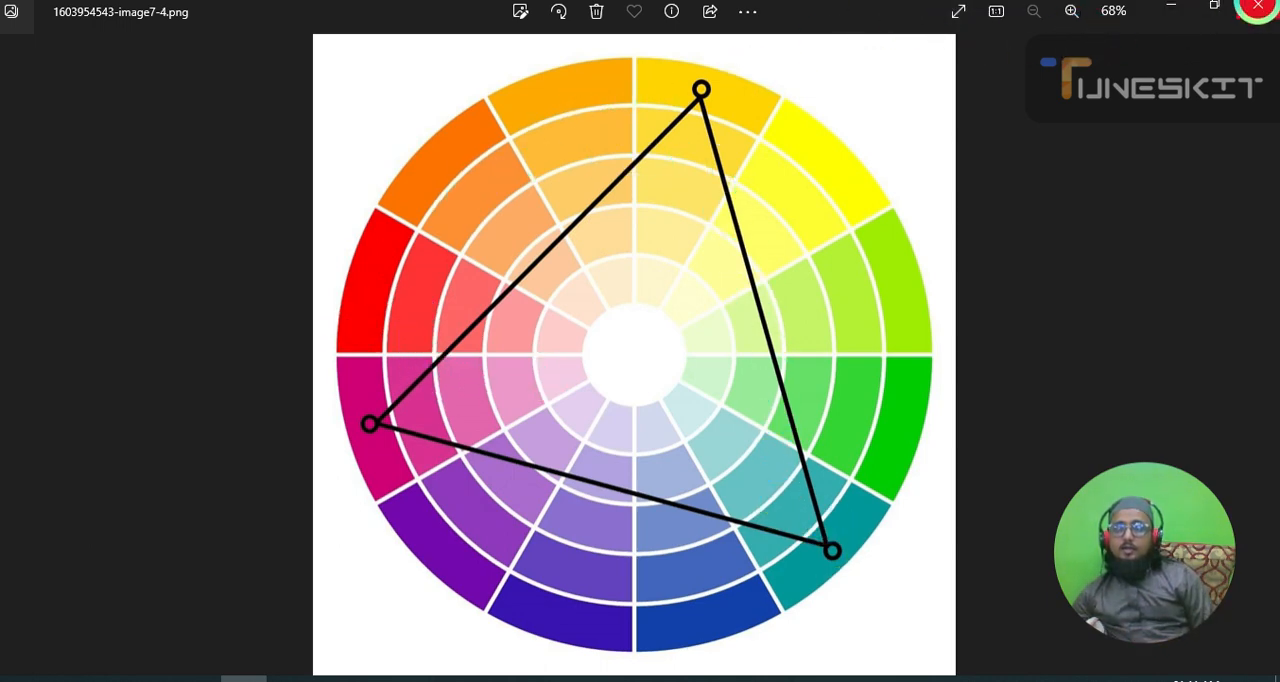
pyautogui.click(1258, 6)
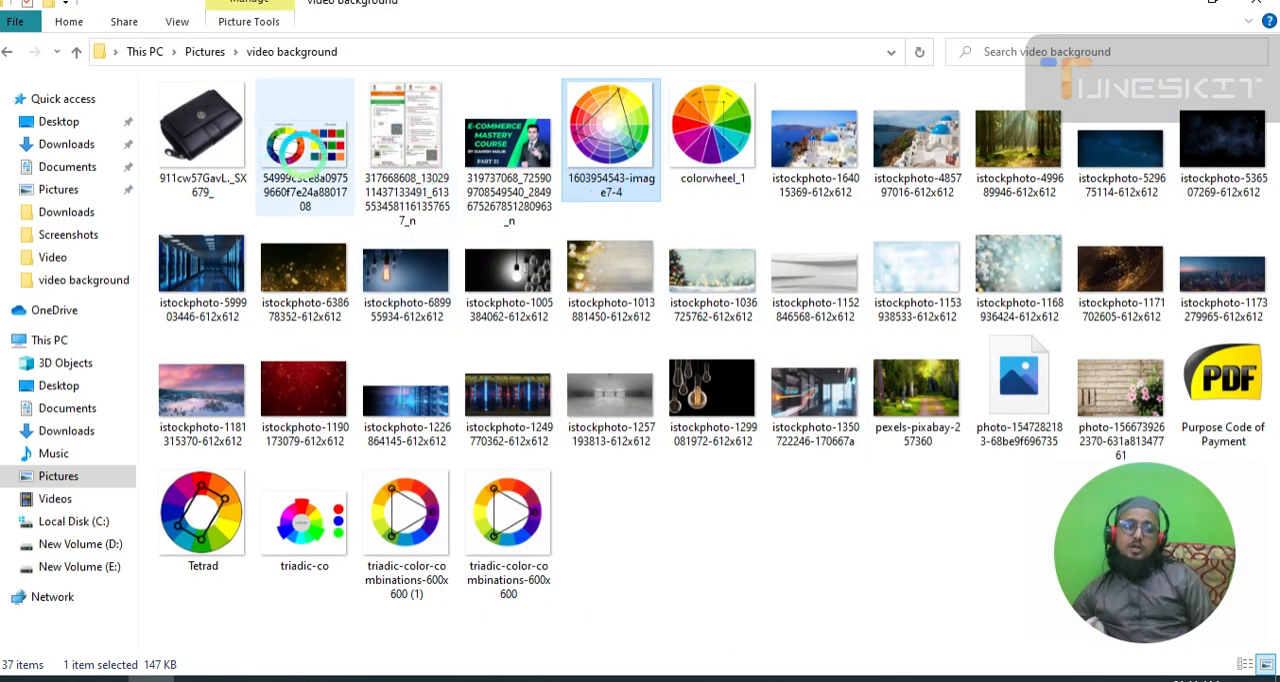
# View the Tetradic Color Scheme image with its pair examples, then close it.
pyautogui.click(290, 150)
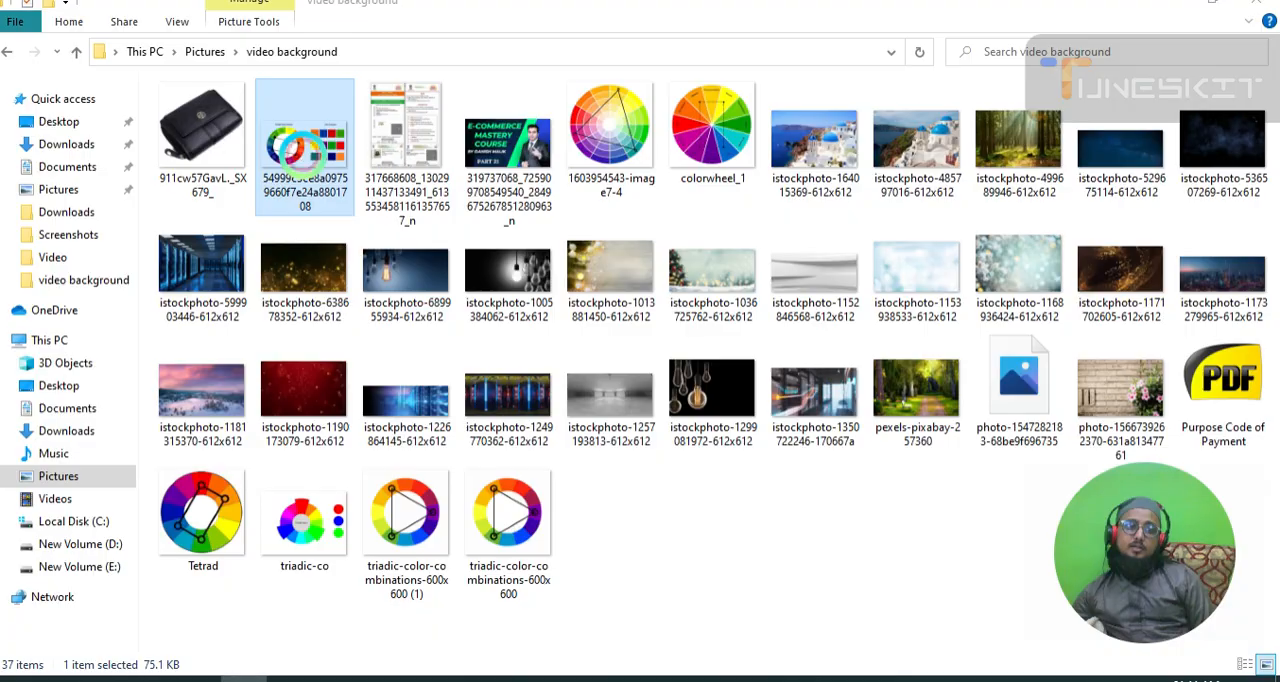
pyautogui.doubleClick(296, 150)
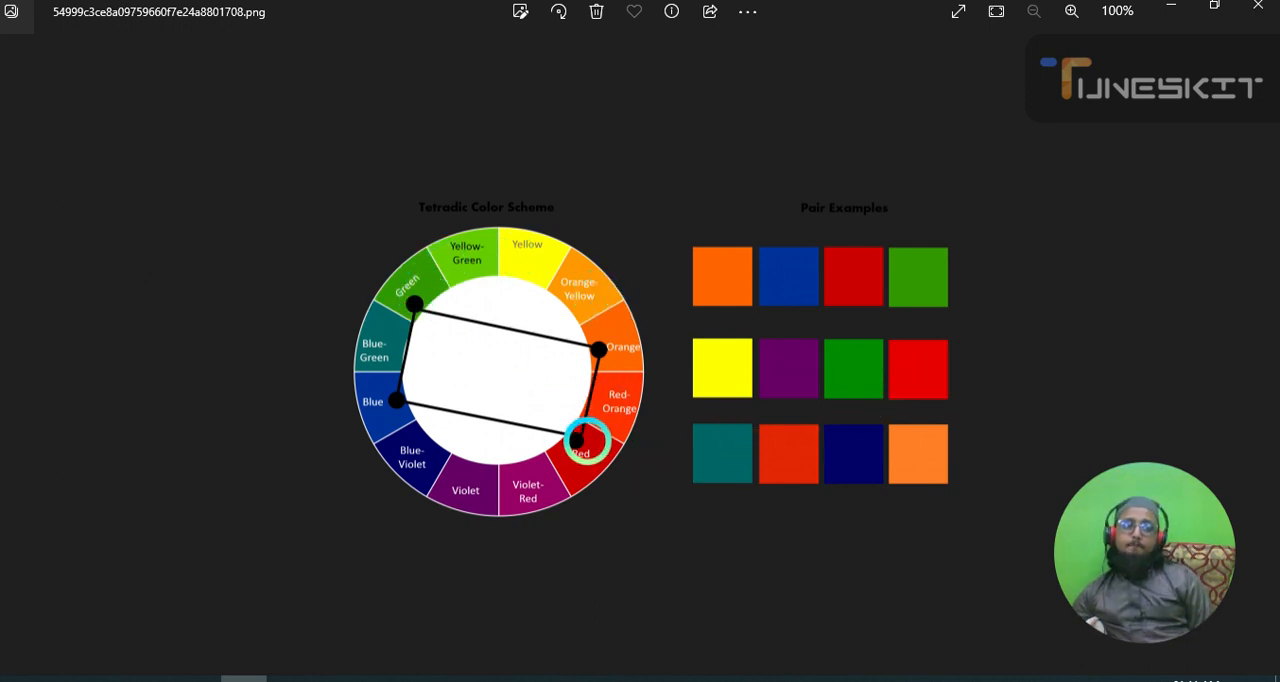
pyautogui.click(1258, 8)
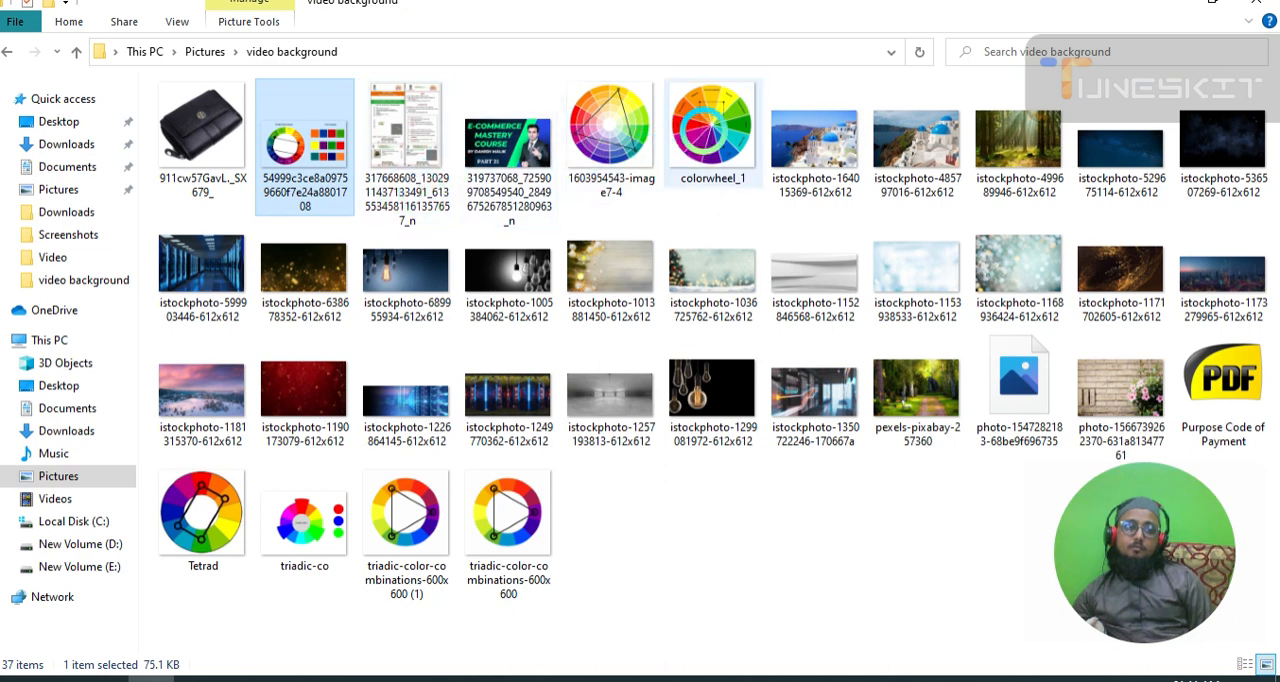
# Open the colorwheel_1 image and examine the rectangular colour scheme marked on the wheel.
pyautogui.click(704, 125)
pyautogui.doubleClick(687, 167)
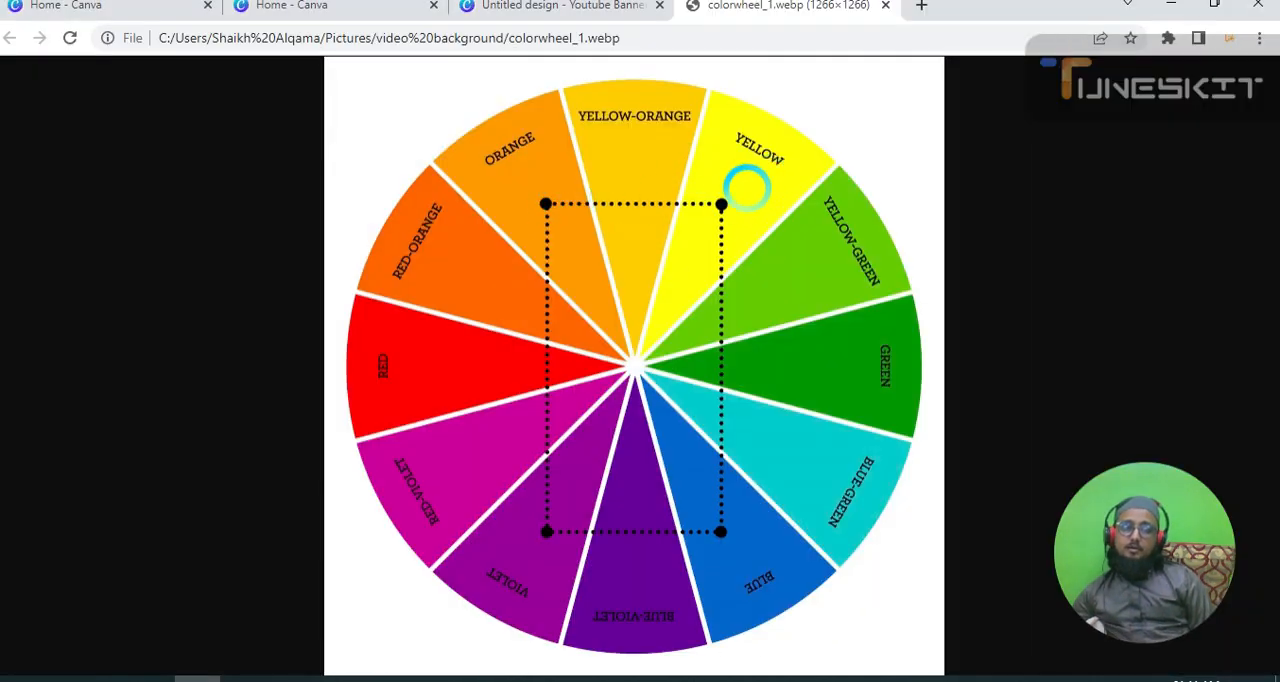
pyautogui.click(735, 204)
pyautogui.click(449, 306)
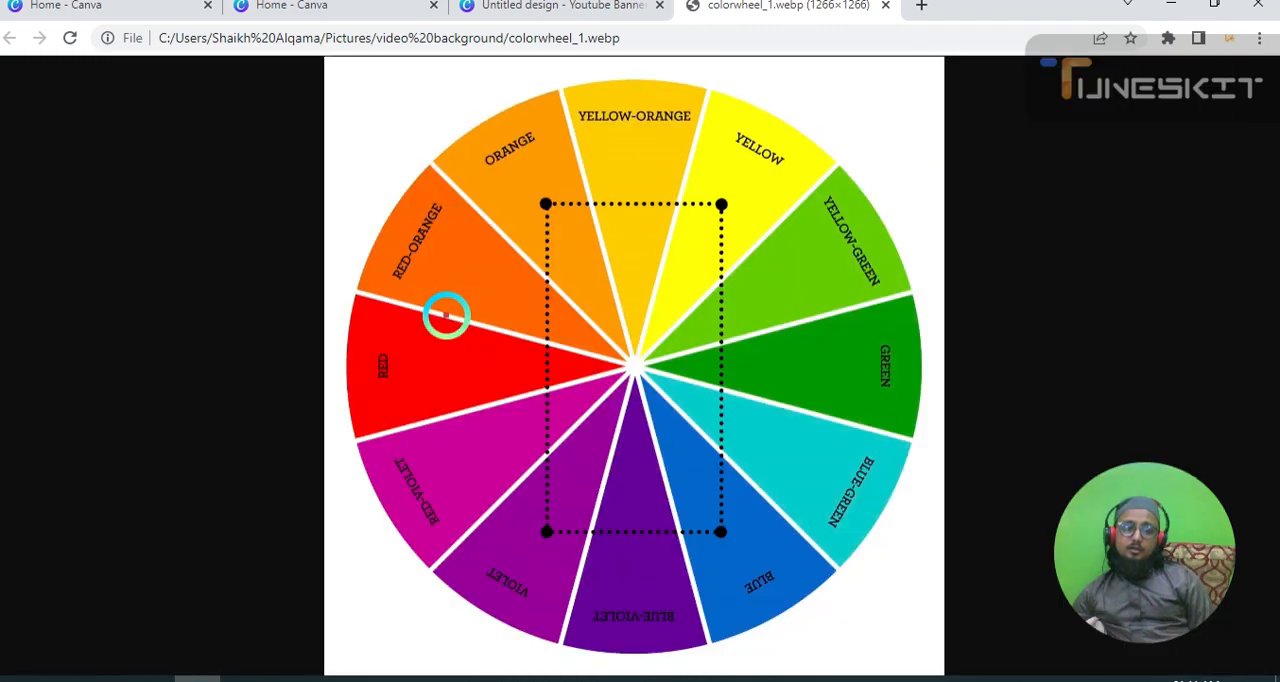